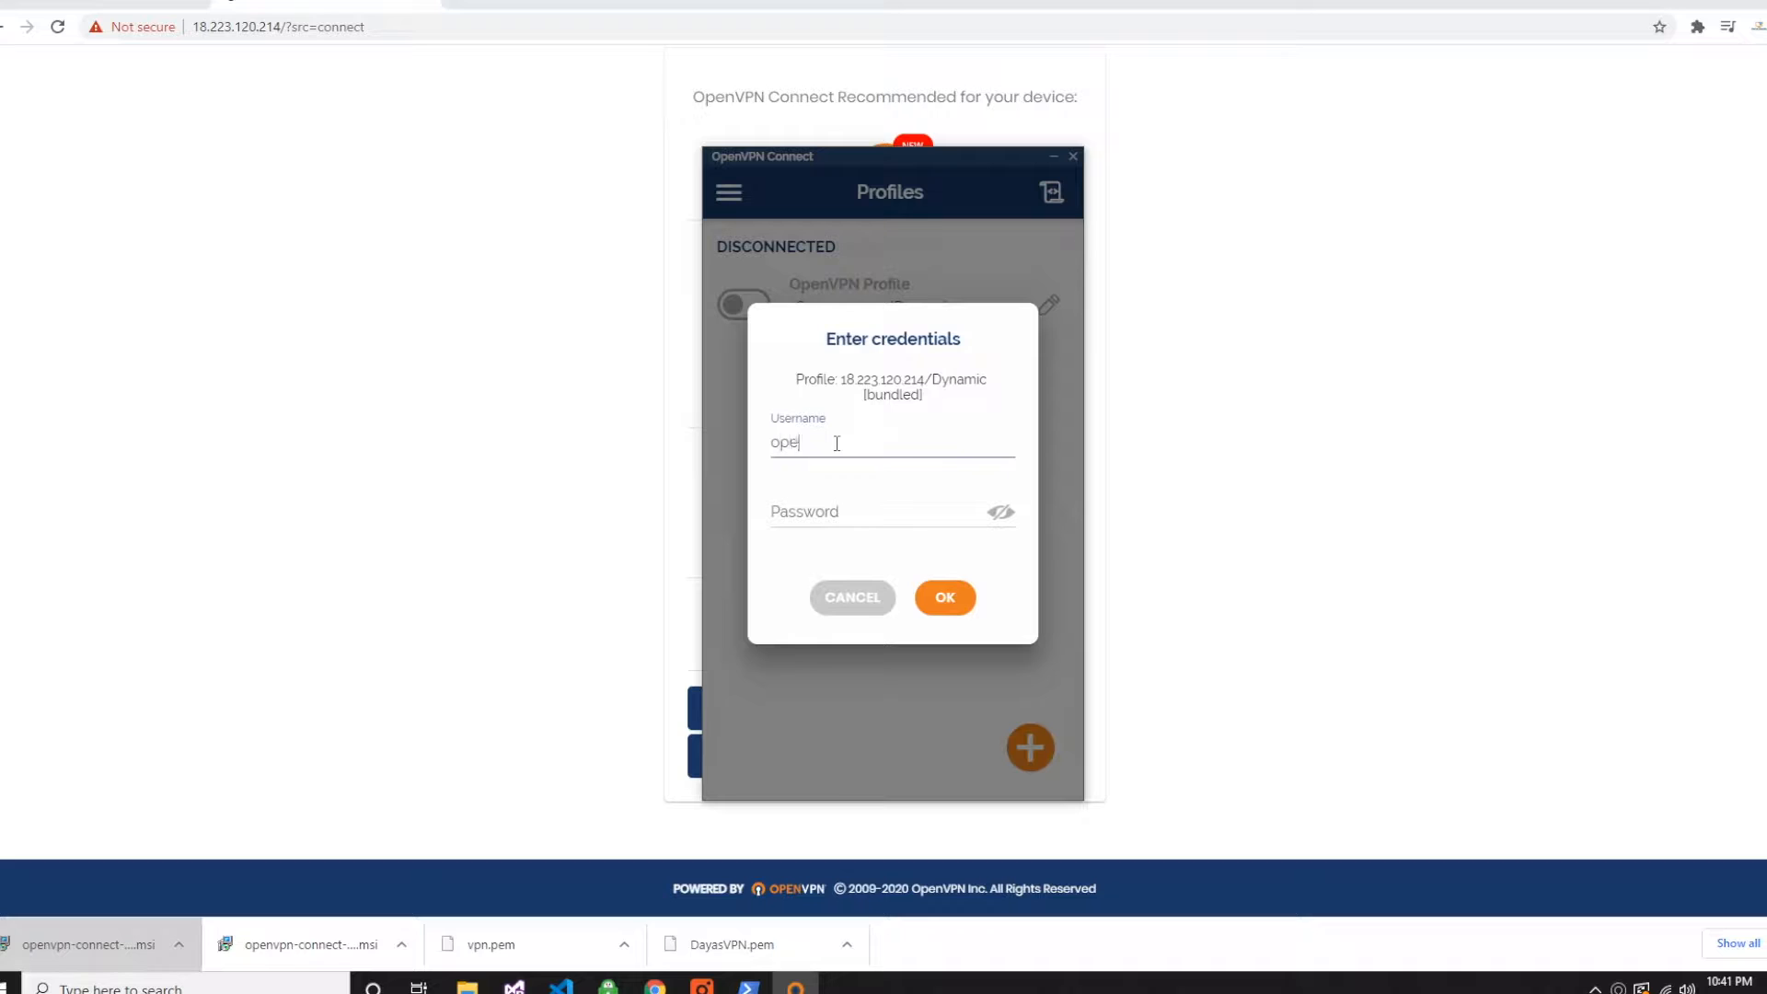
- Complete the username openvpn, enter the account password and submit the credentials for the OpenVPN profile
{"action": "key", "text": "Tab"}
{"action": "type", "text": "•••••••"}
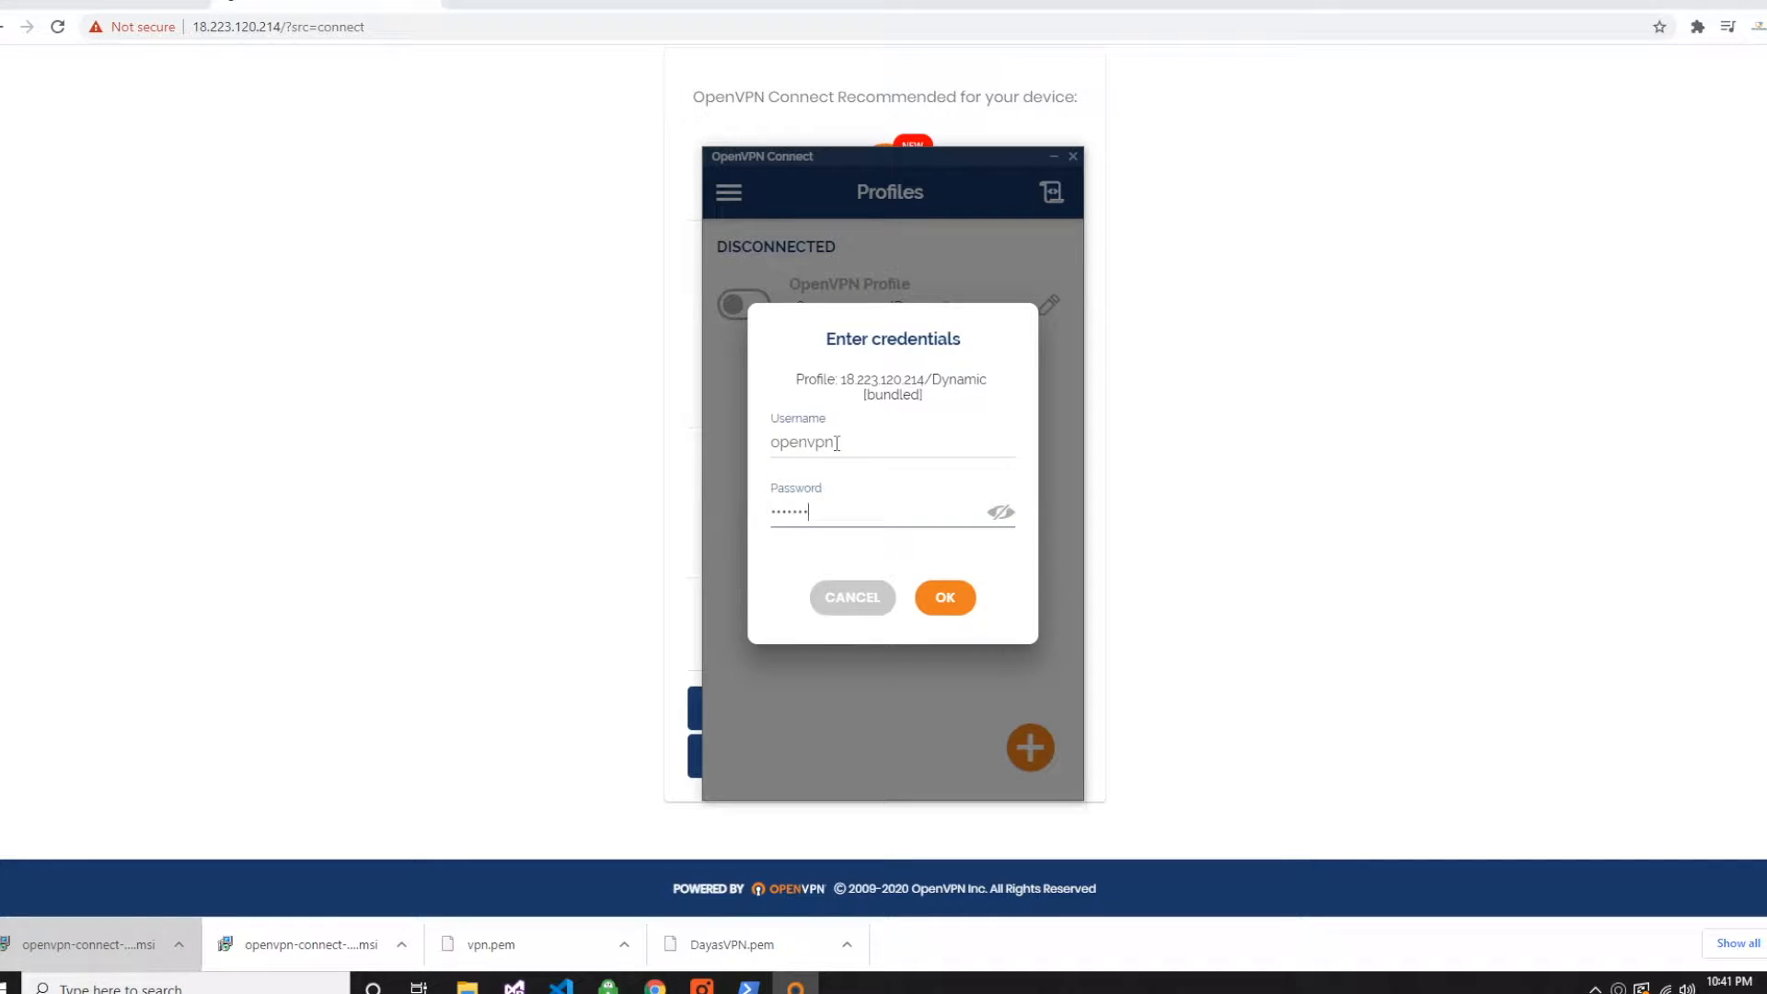
{"action": "key", "text": "Return"}
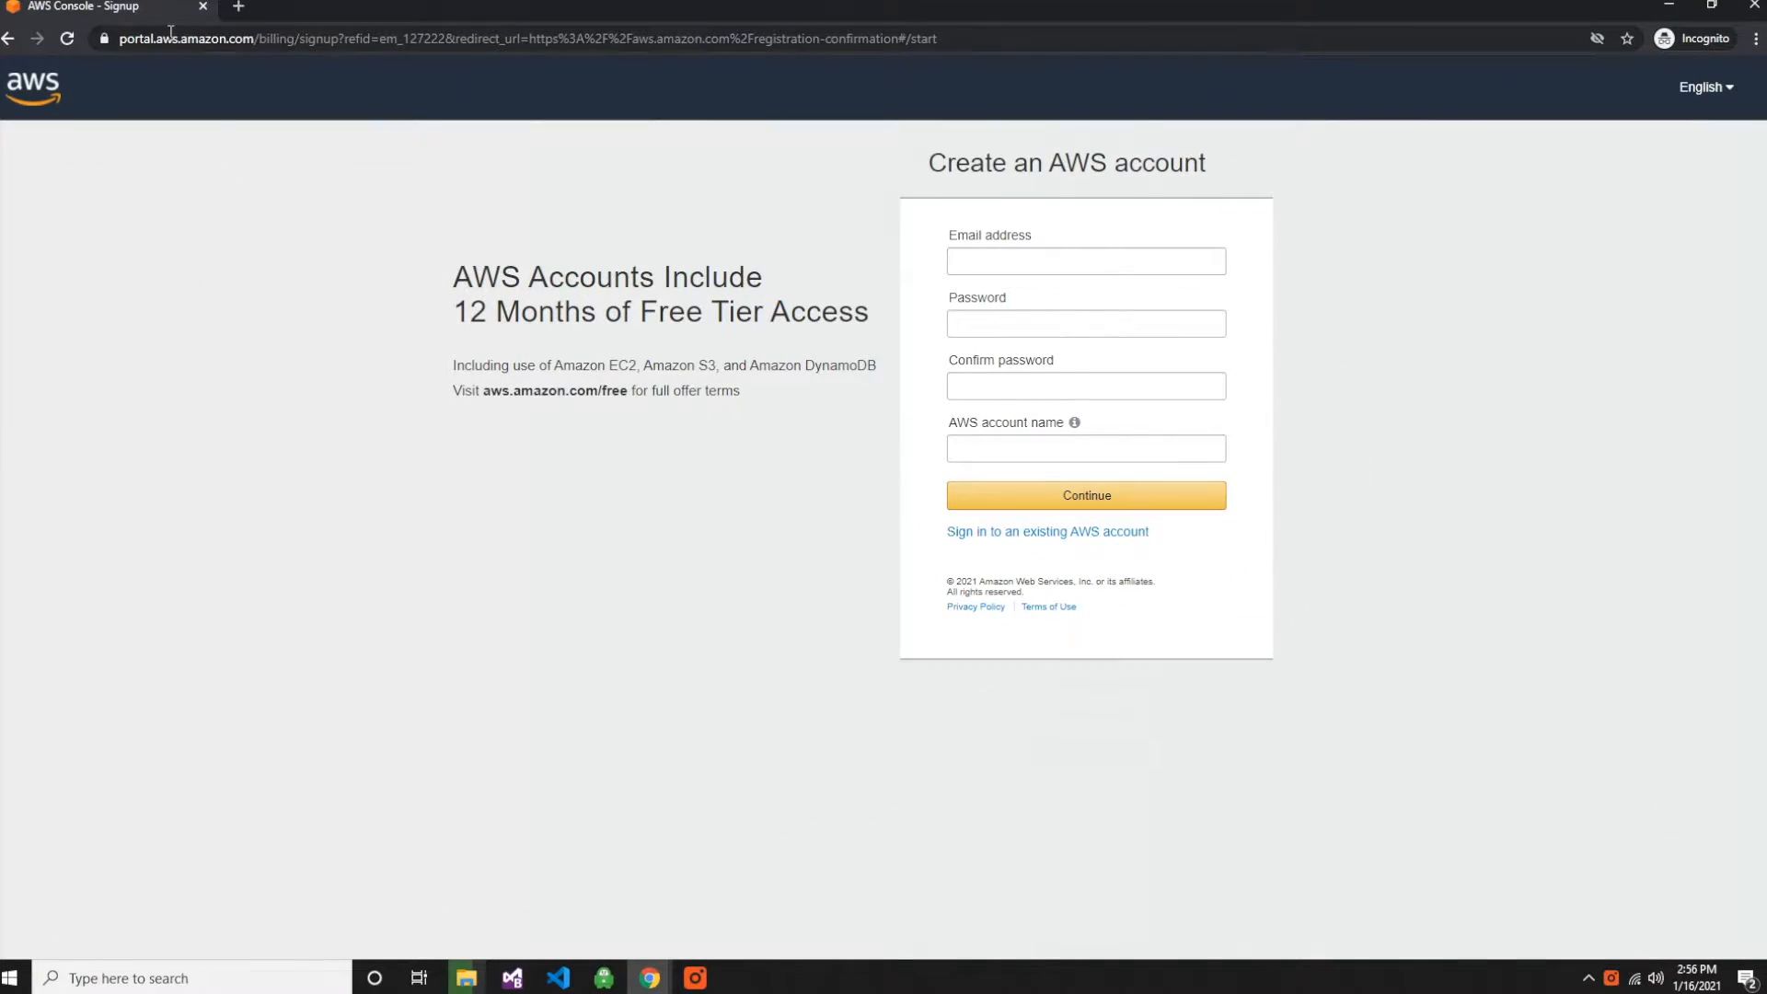
- Examine the AWS signup page's web address, 12-month free tier offer and account registration form
{"action": "left_click", "coordinate": [170, 32]}
{"action": "left_click", "coordinate": [154, 41]}
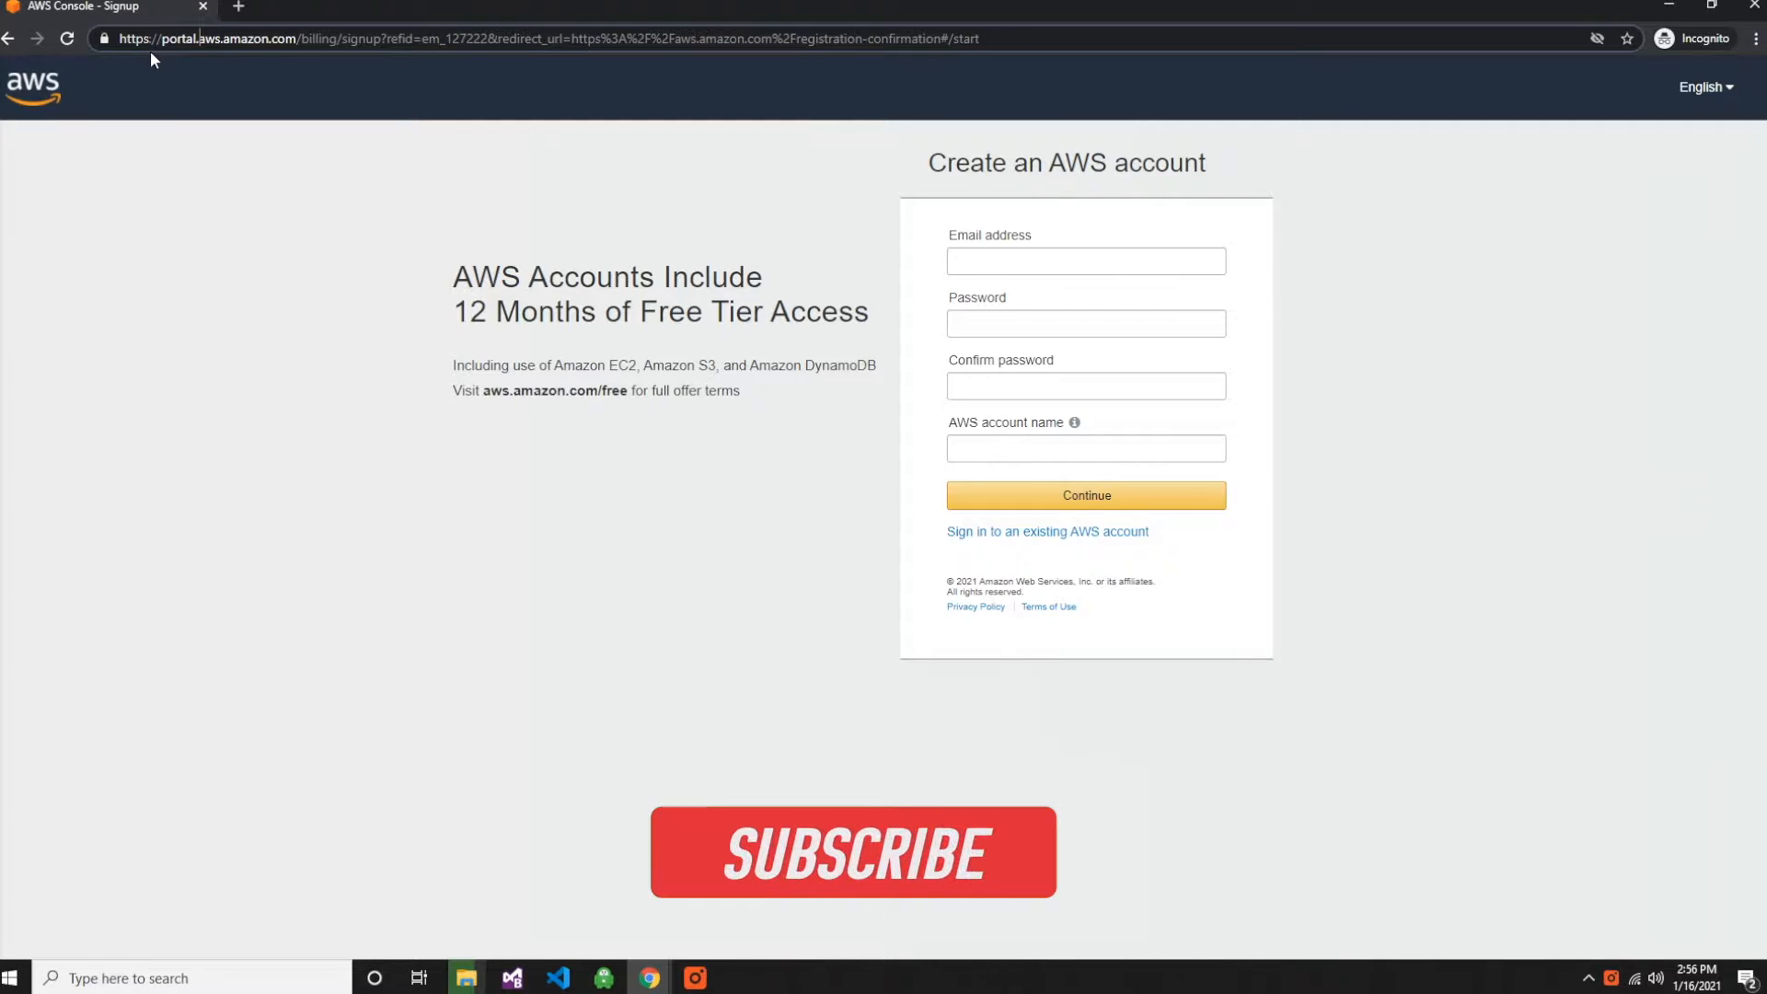
{"action": "left_click_drag", "start_coordinate": [451, 274], "coordinate": [854, 363]}
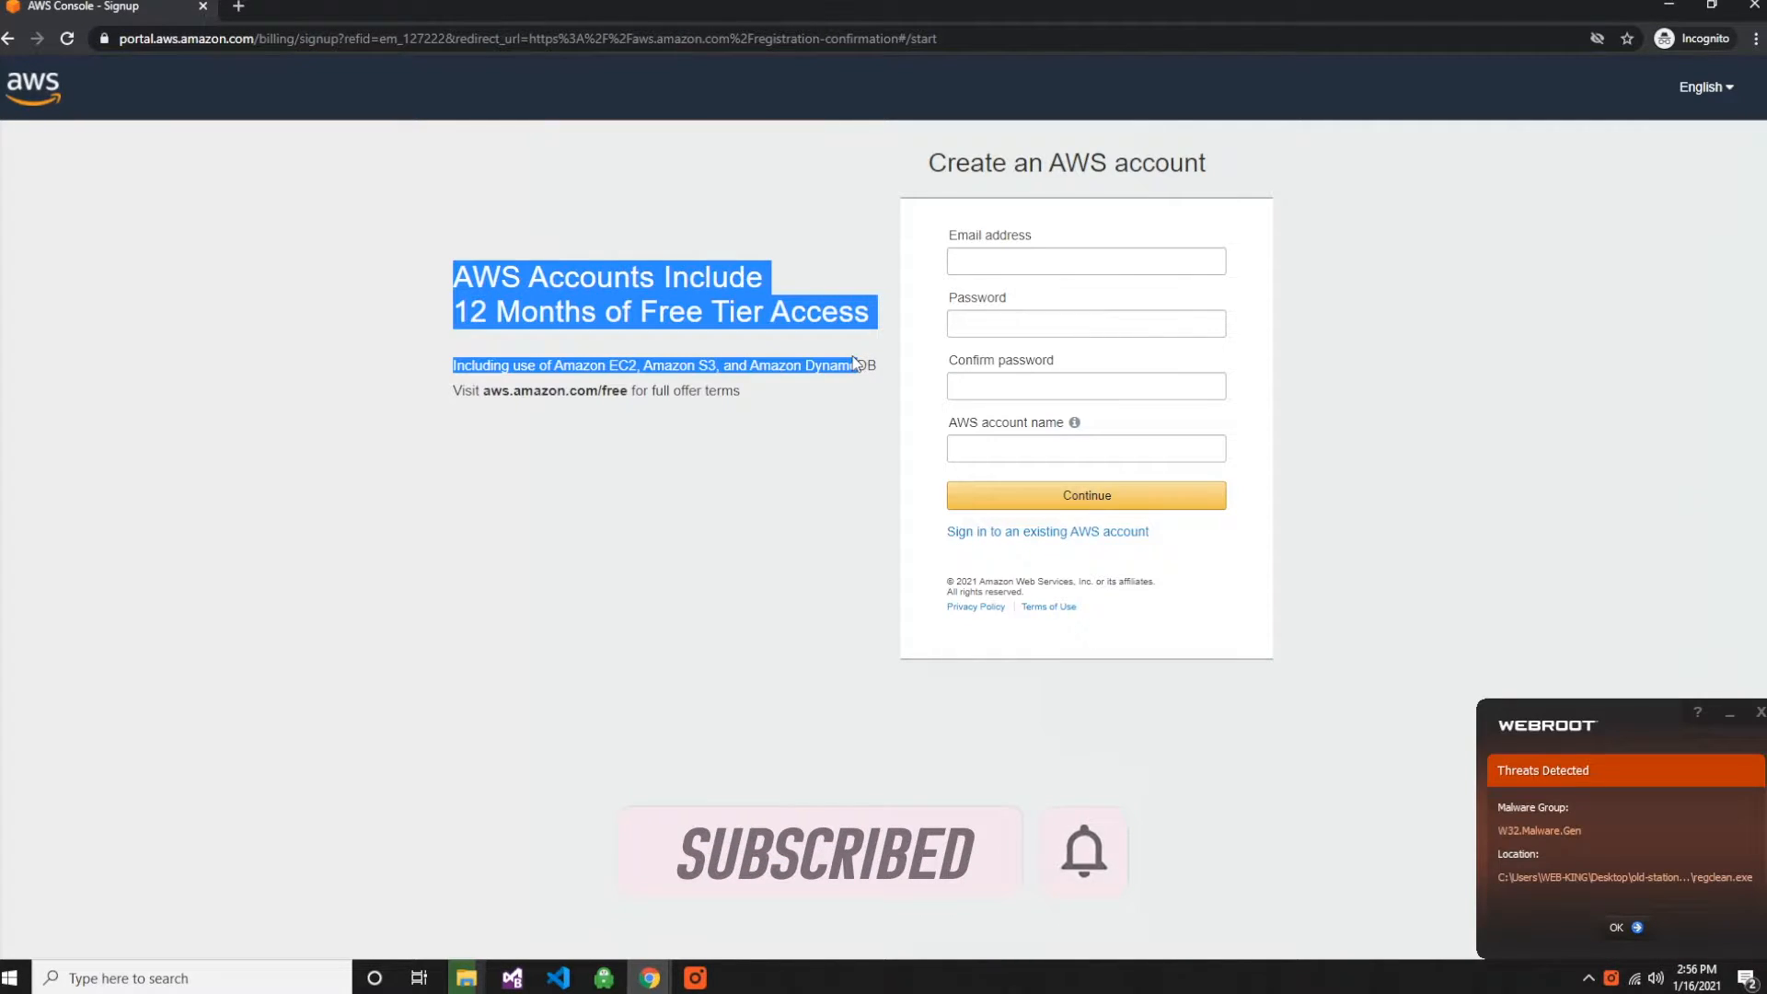
{"action": "left_click_drag", "start_coordinate": [854, 363], "coordinate": [169, 322]}
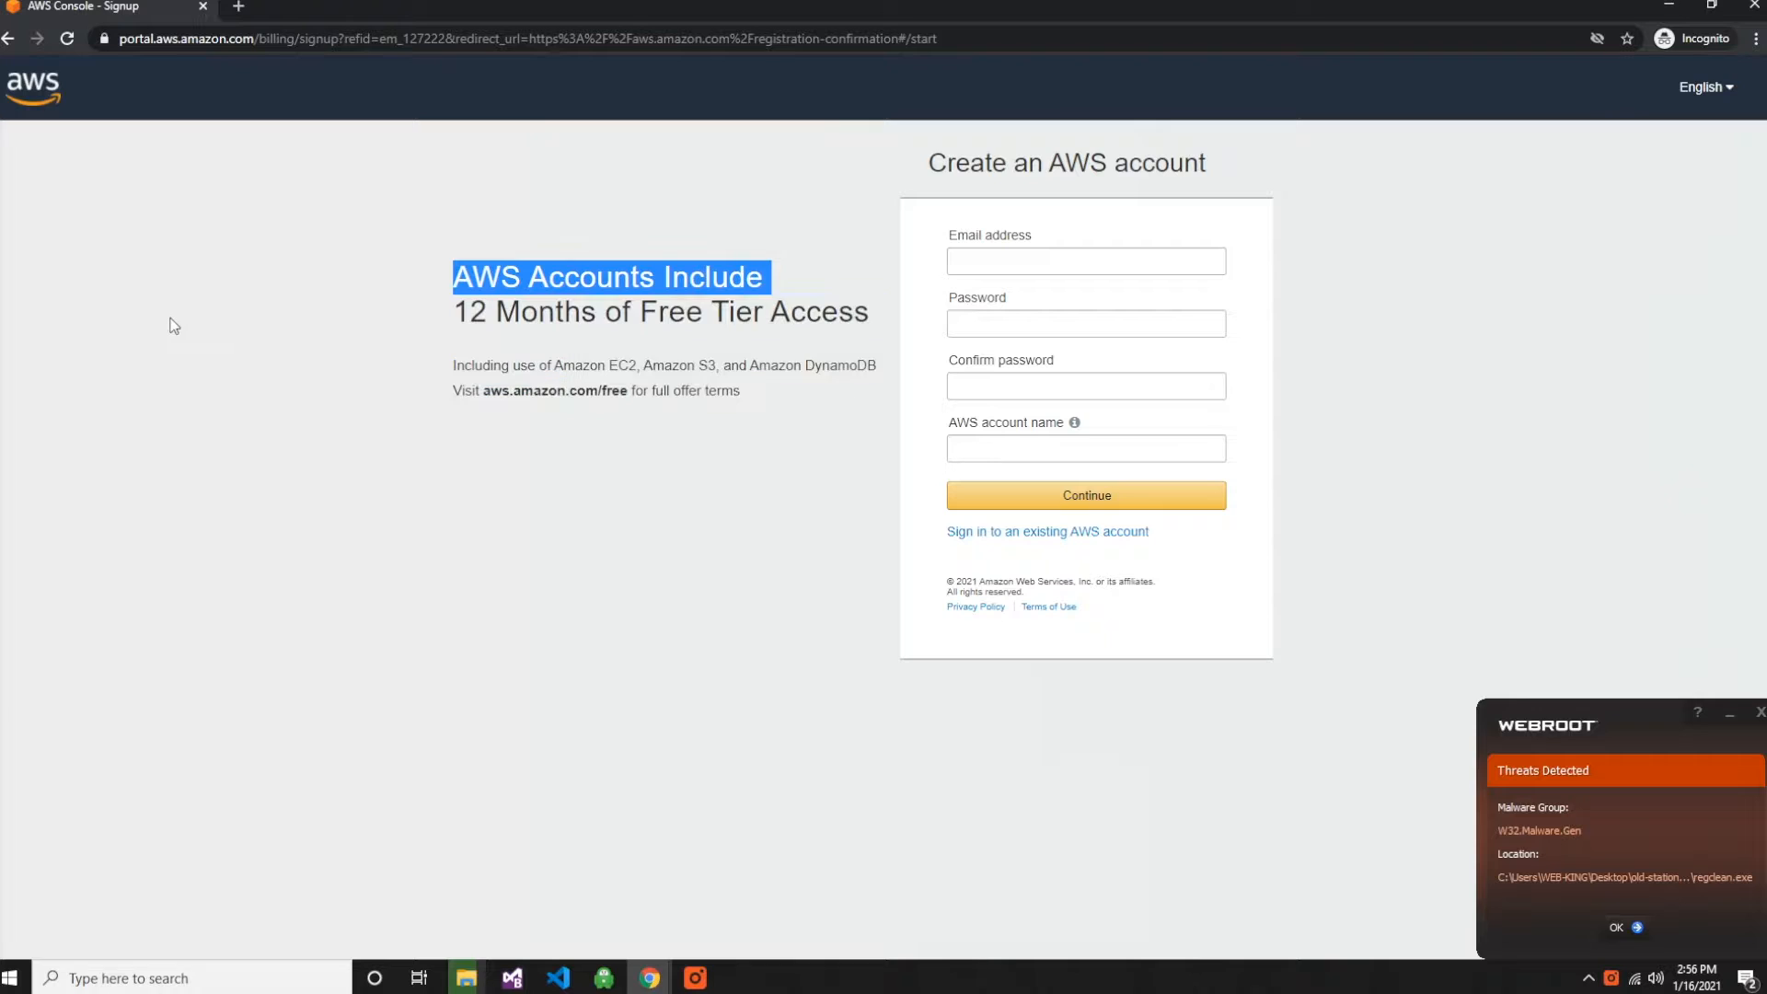
{"action": "left_click", "coordinate": [341, 319]}
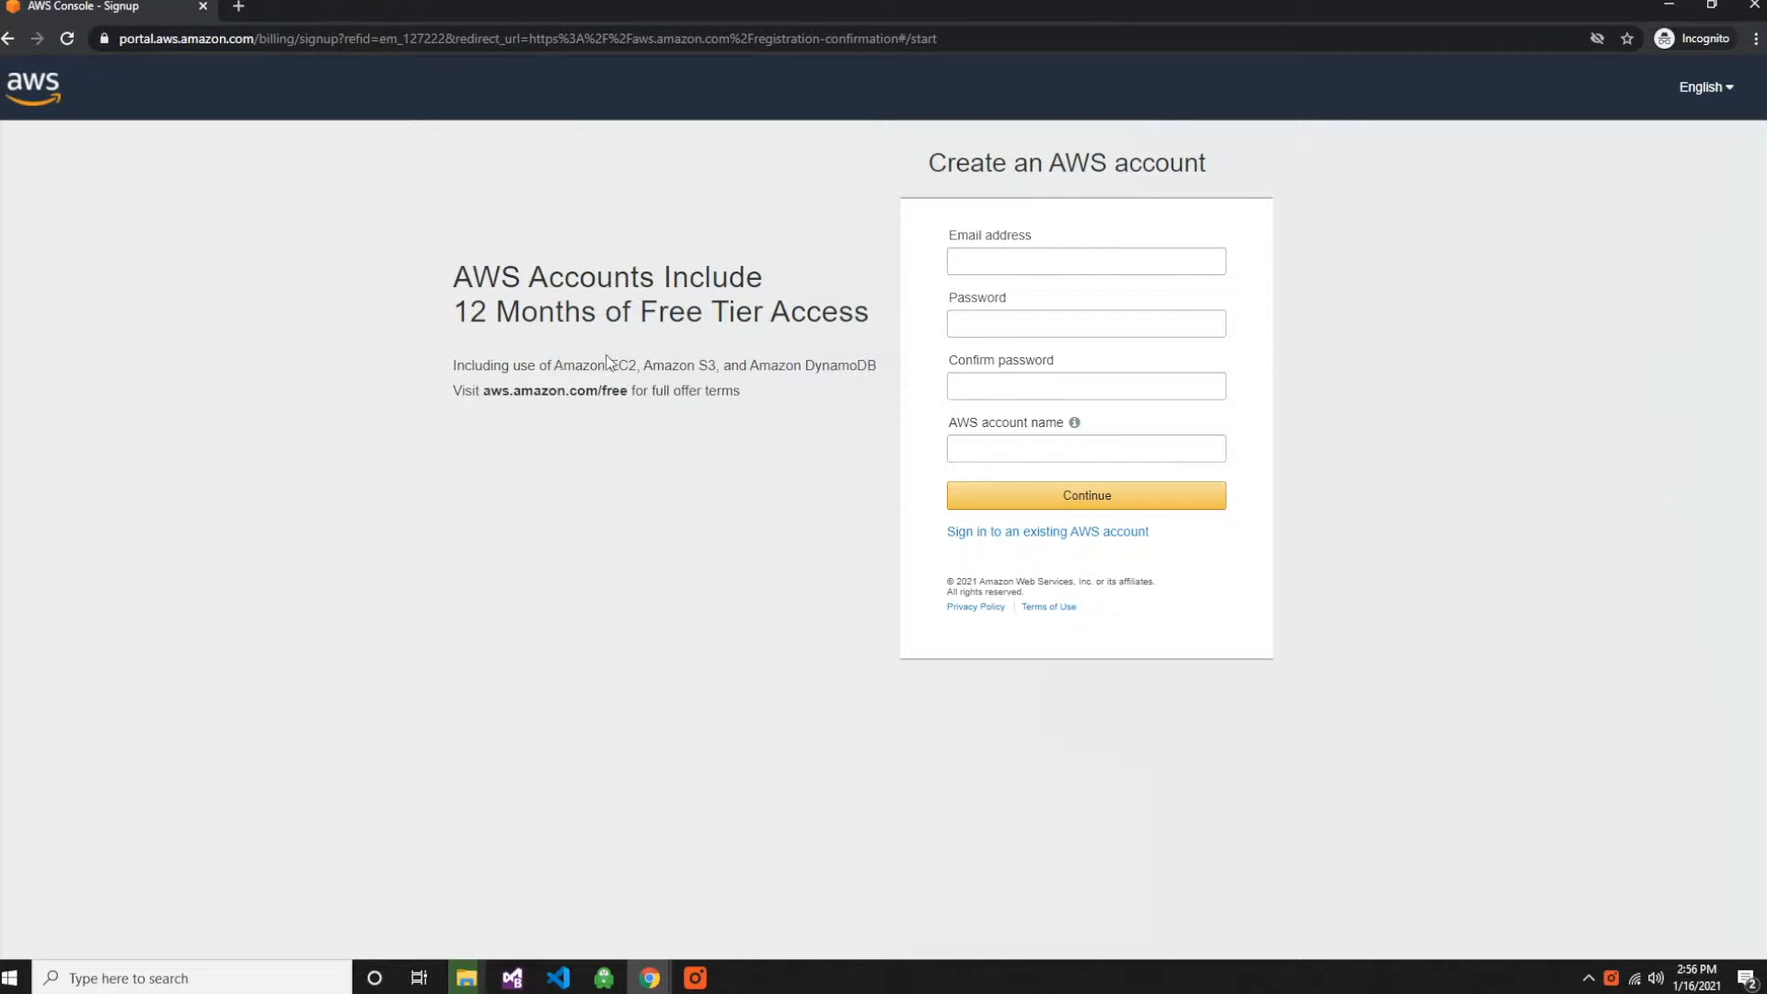
{"action": "left_click_drag", "start_coordinate": [609, 366], "coordinate": [639, 365]}
{"action": "left_click", "coordinate": [736, 455]}
{"action": "left_click", "coordinate": [992, 258]}
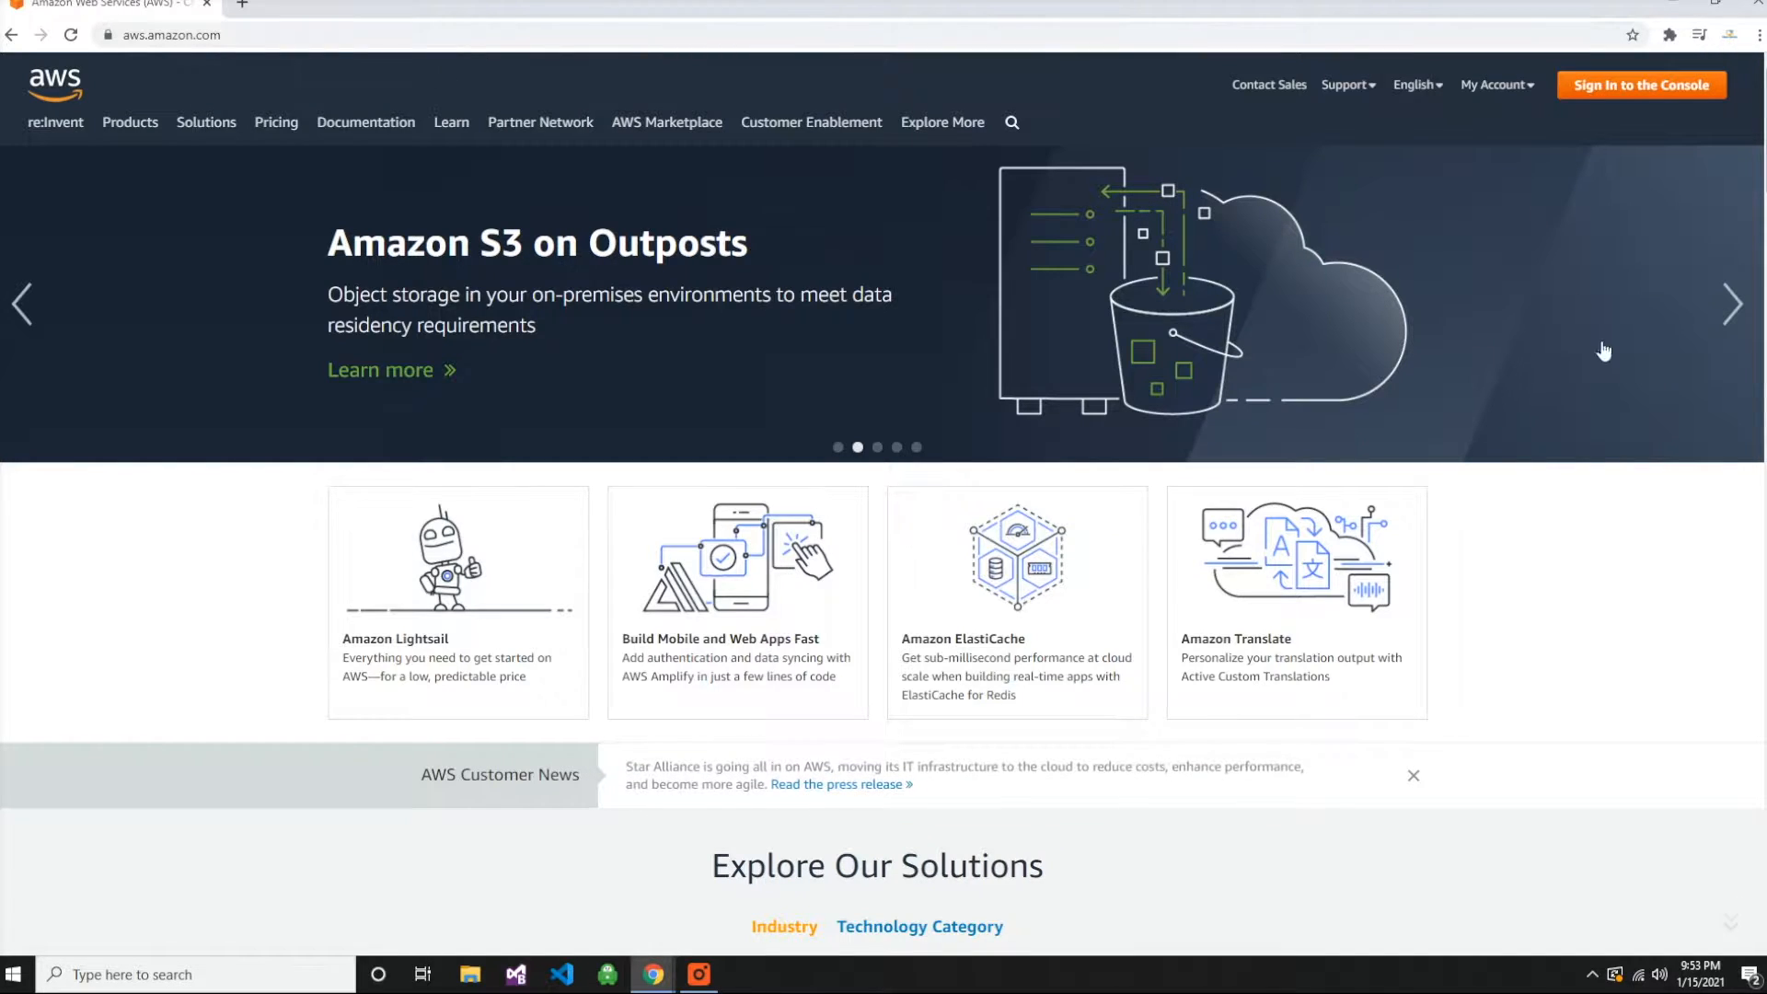
- Sign in to the AWS Management Console and open the EC2 compute service
{"action": "left_click", "coordinate": [1641, 85]}
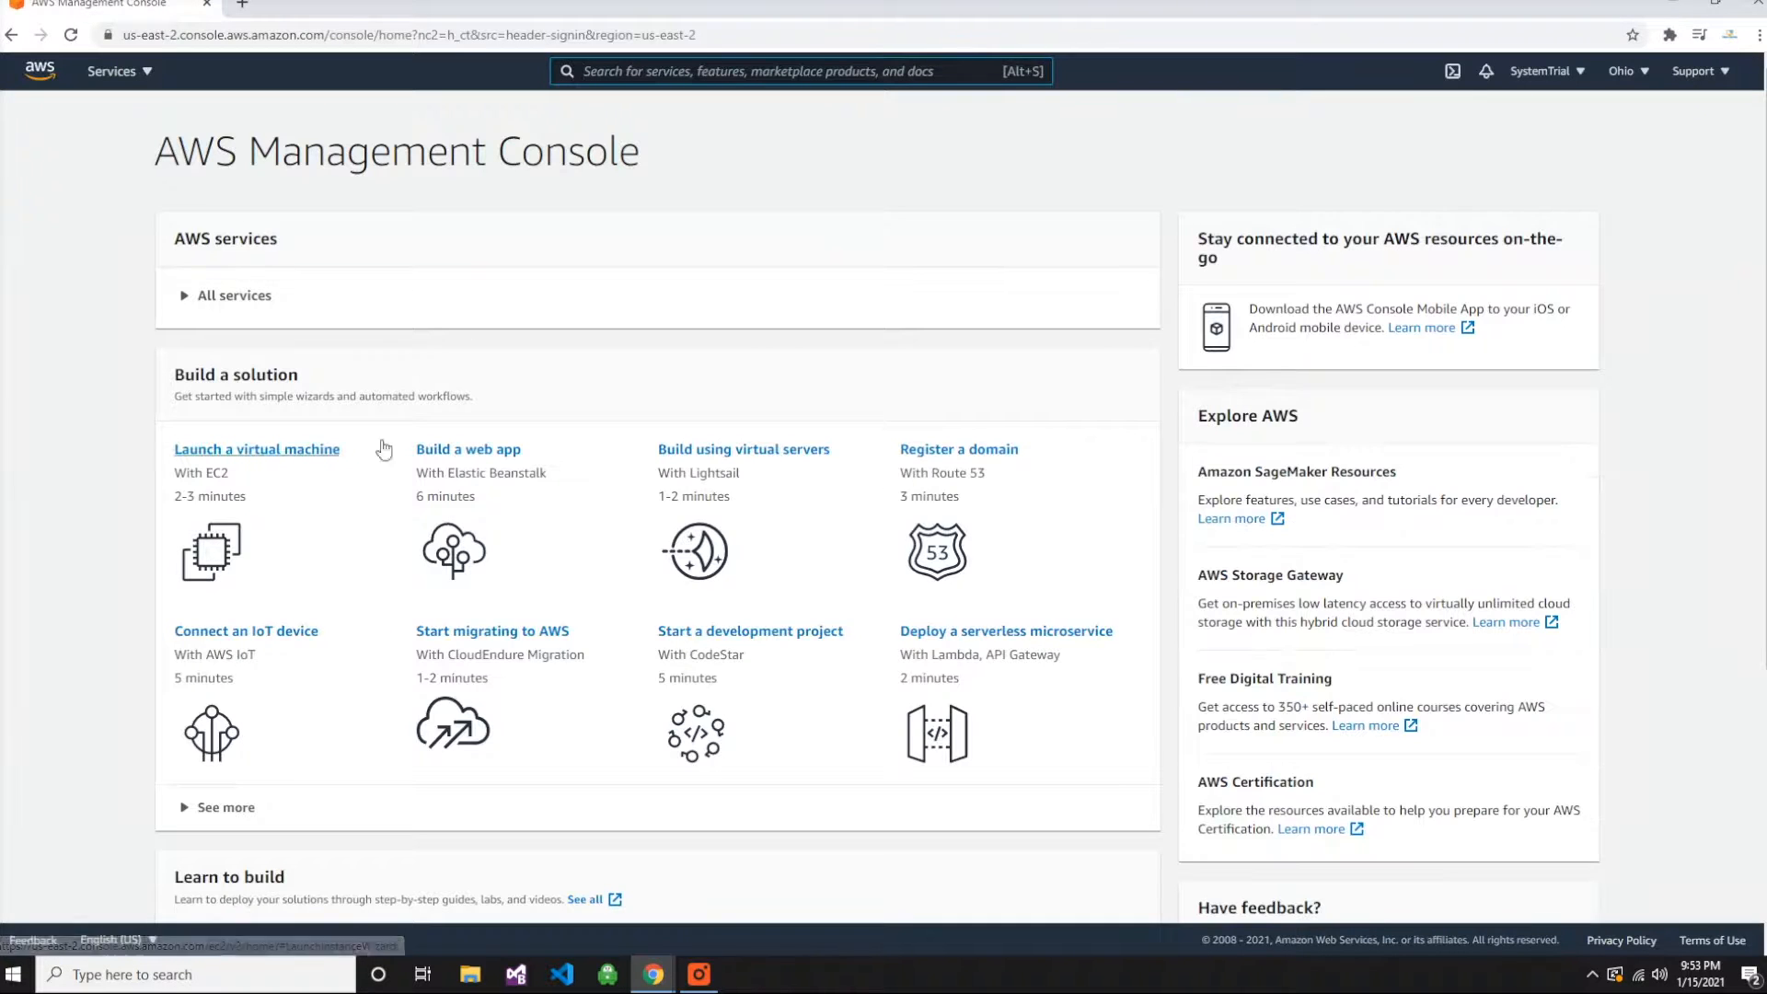
{"action": "left_click", "coordinate": [143, 74]}
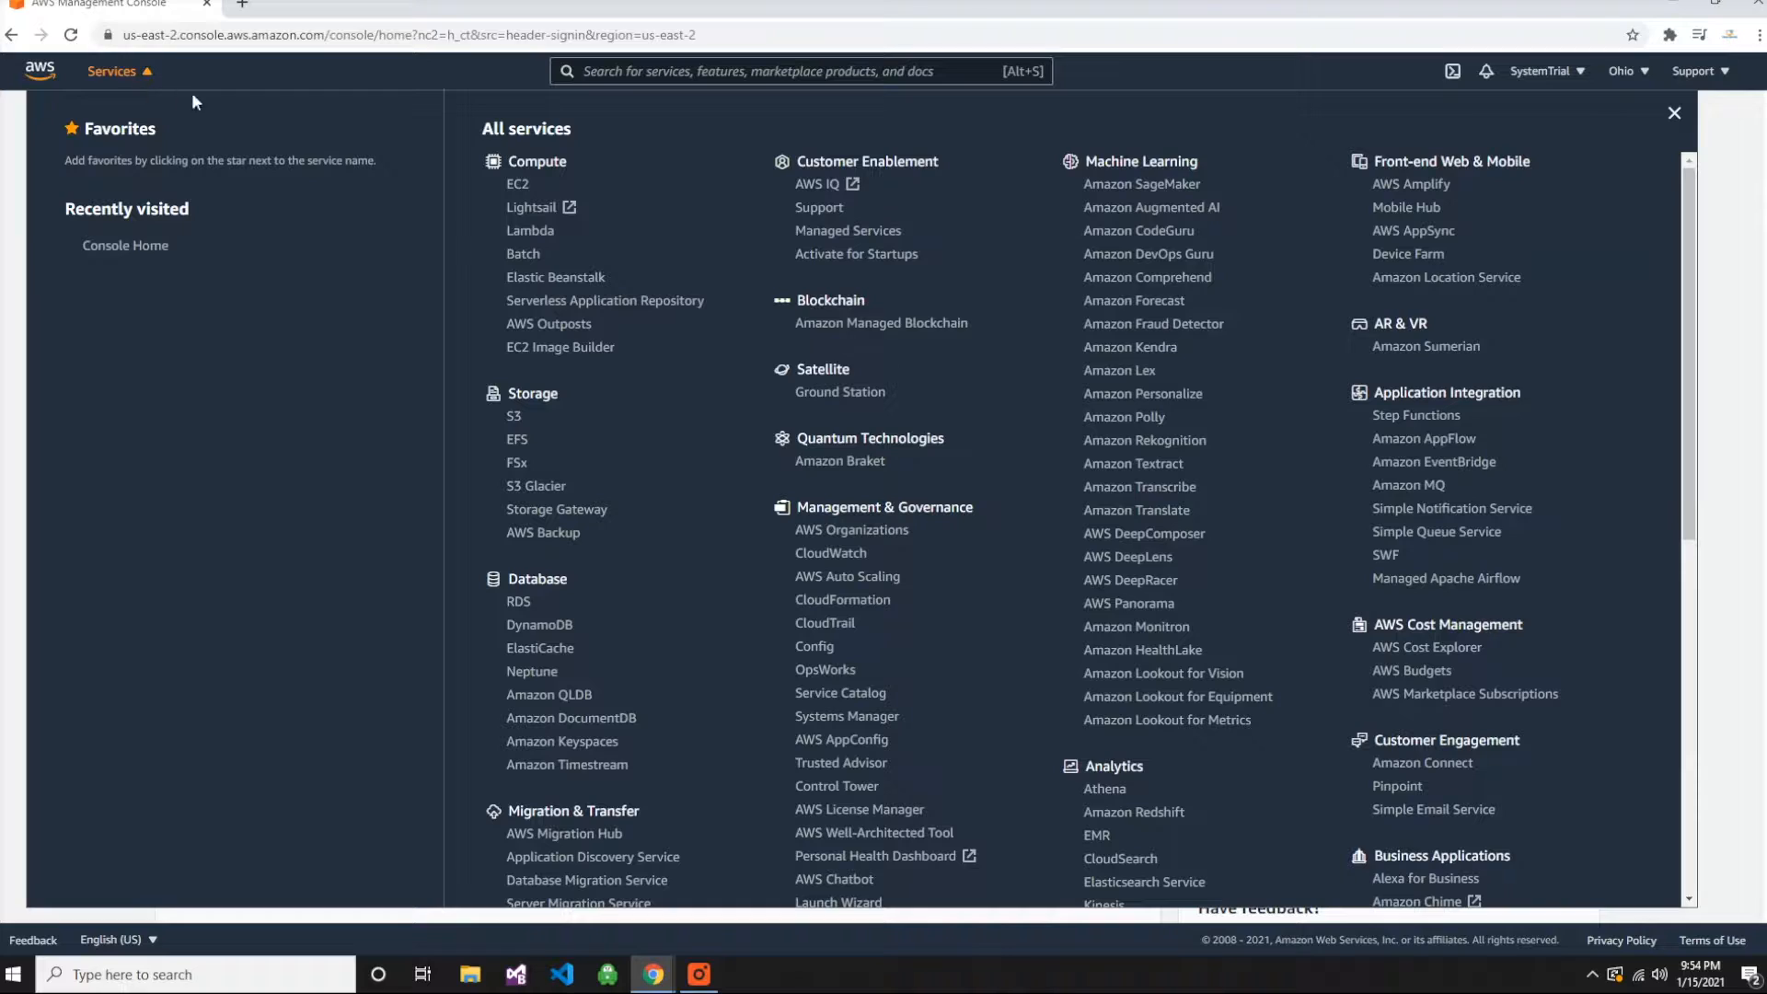
{"action": "left_click", "coordinate": [518, 186]}
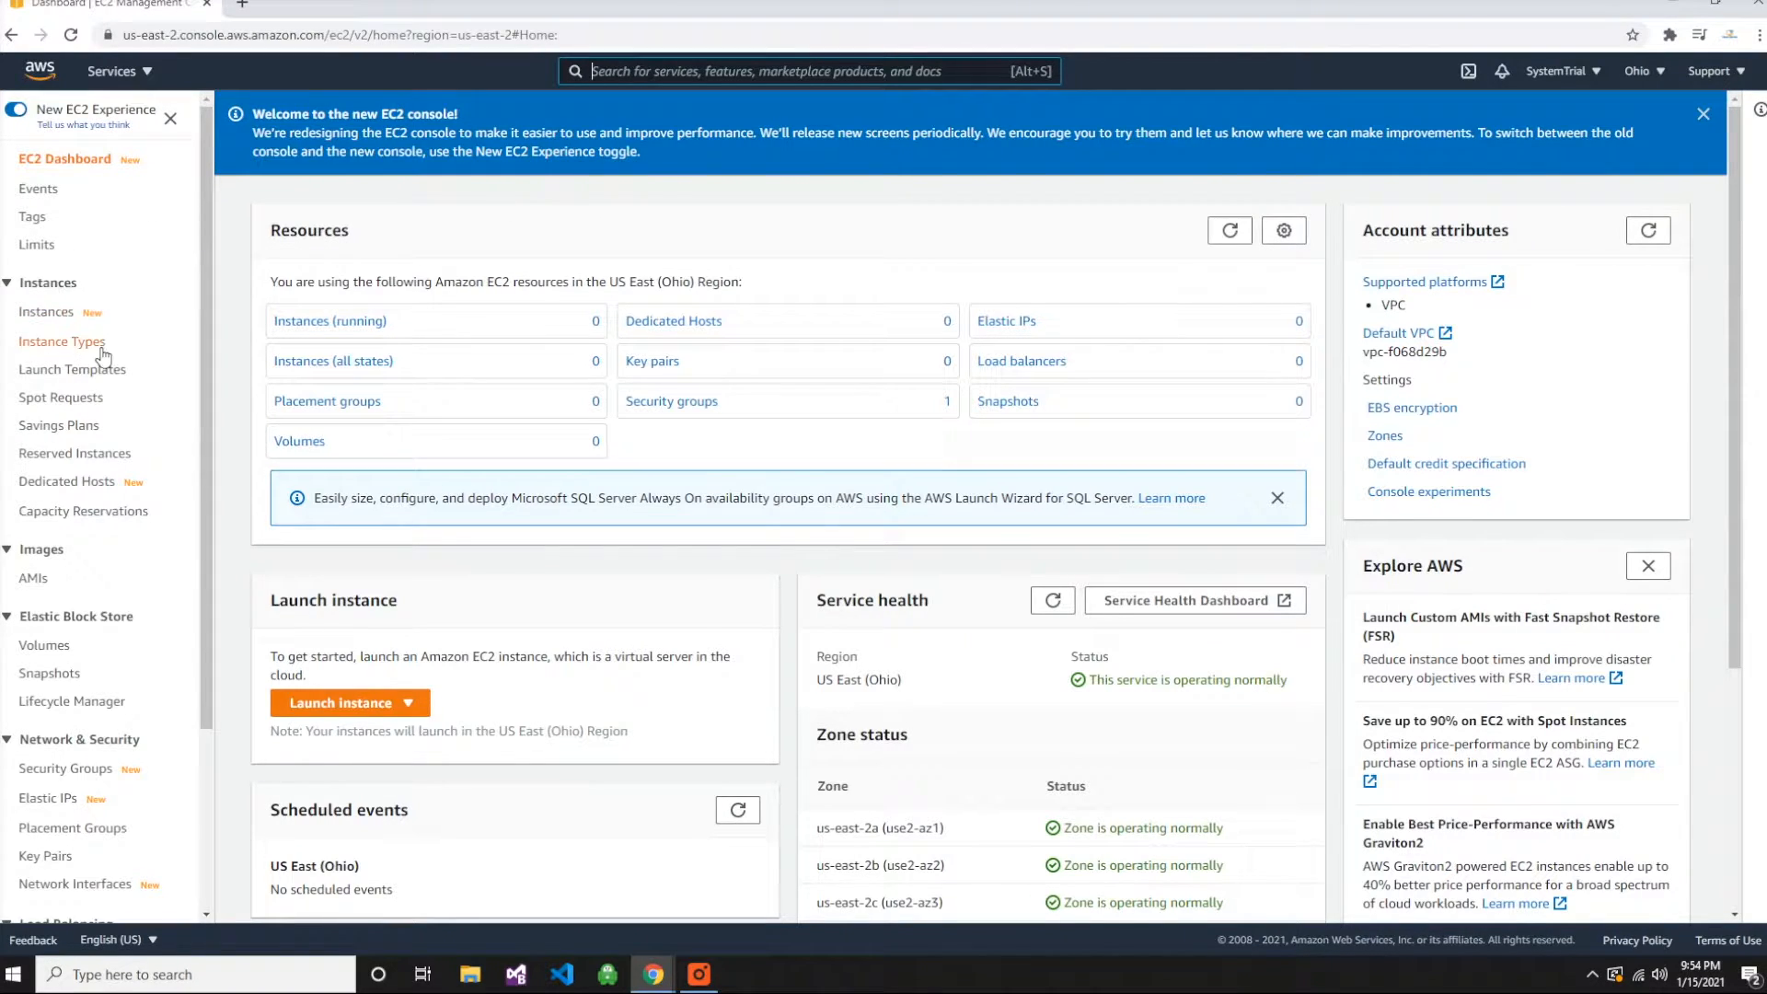
- Start launching a new EC2 instance with free-tier images only and switch the image source to AWS Marketplace
{"action": "scroll", "coordinate": [166, 365], "scroll_direction": "down", "scroll_amount": 1}
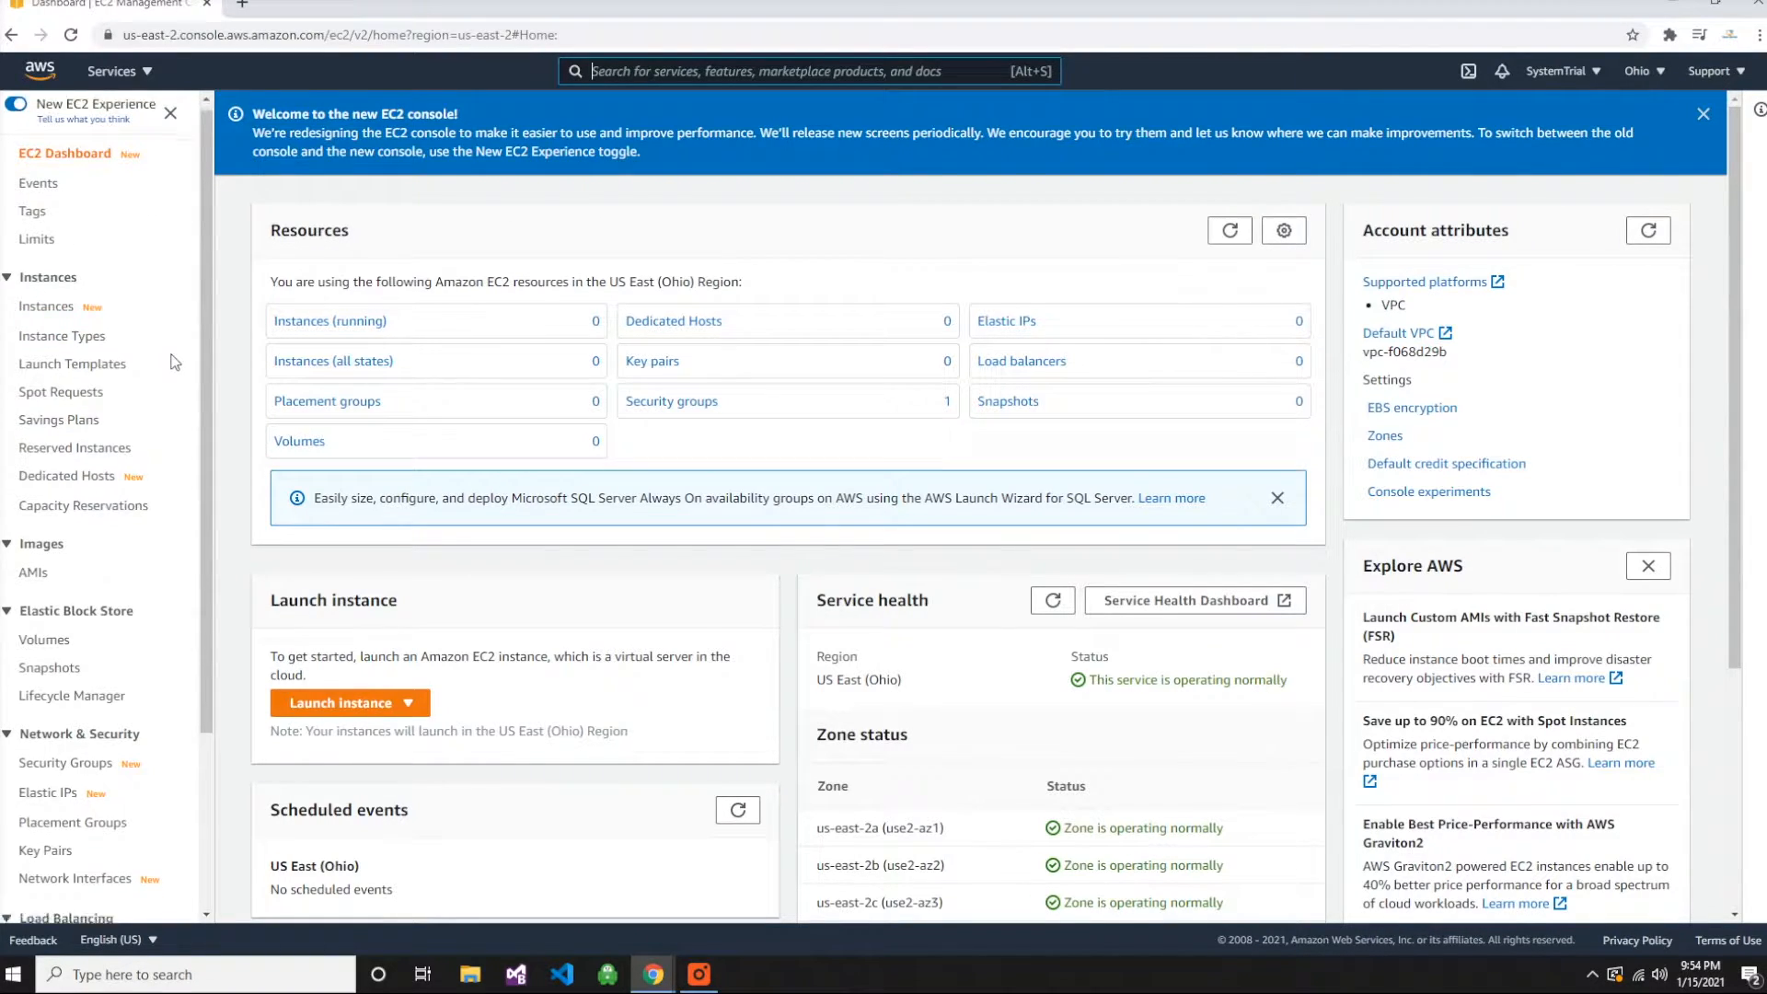
{"action": "left_click", "coordinate": [412, 710]}
{"action": "left_click", "coordinate": [405, 733]}
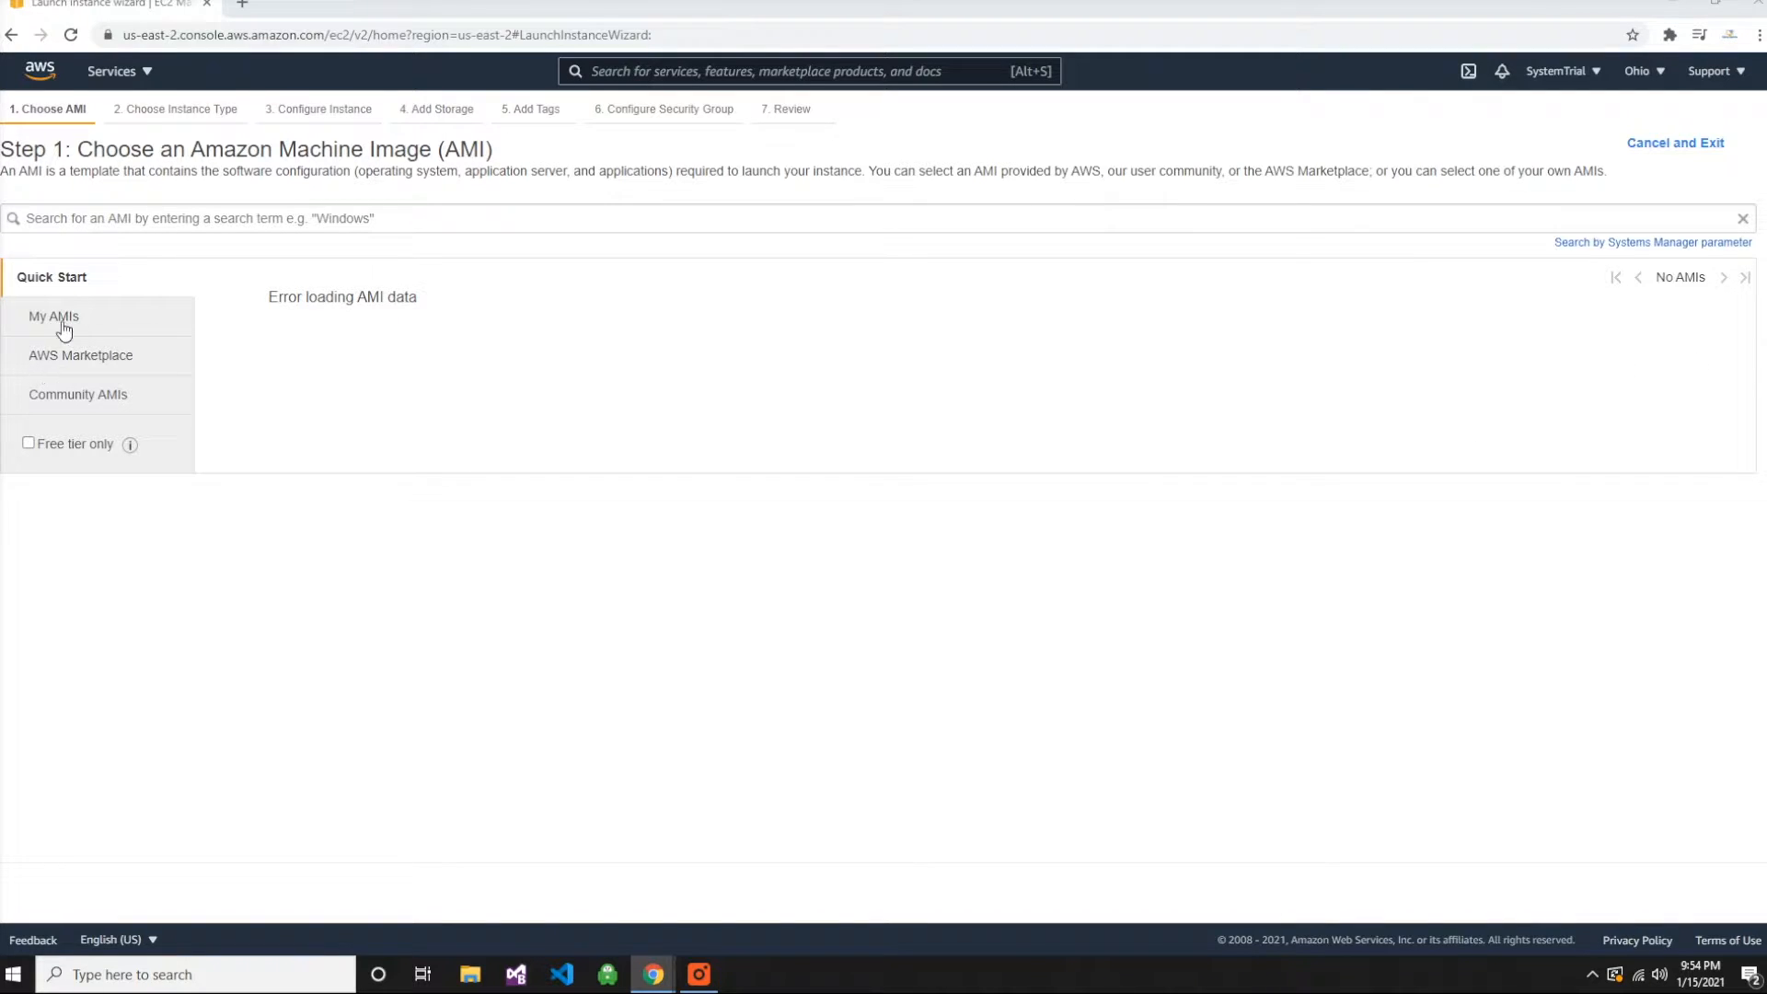
{"action": "left_click", "coordinate": [33, 444]}
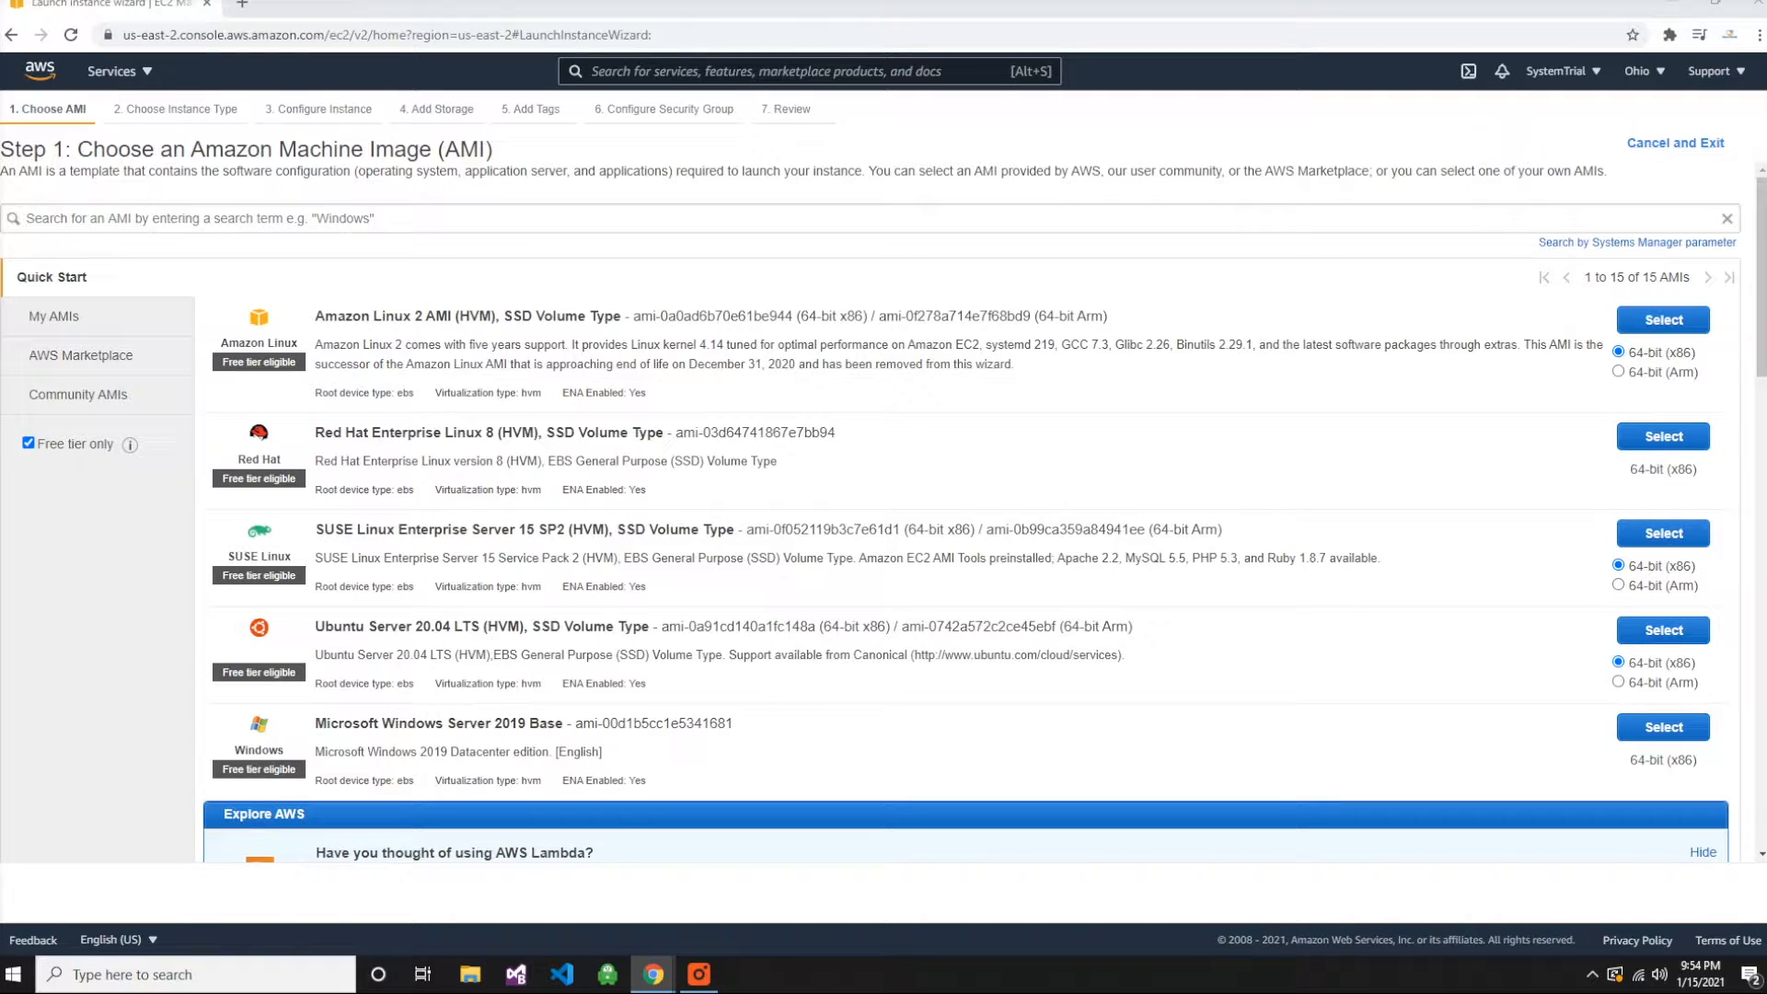
{"action": "left_click", "coordinate": [89, 357]}
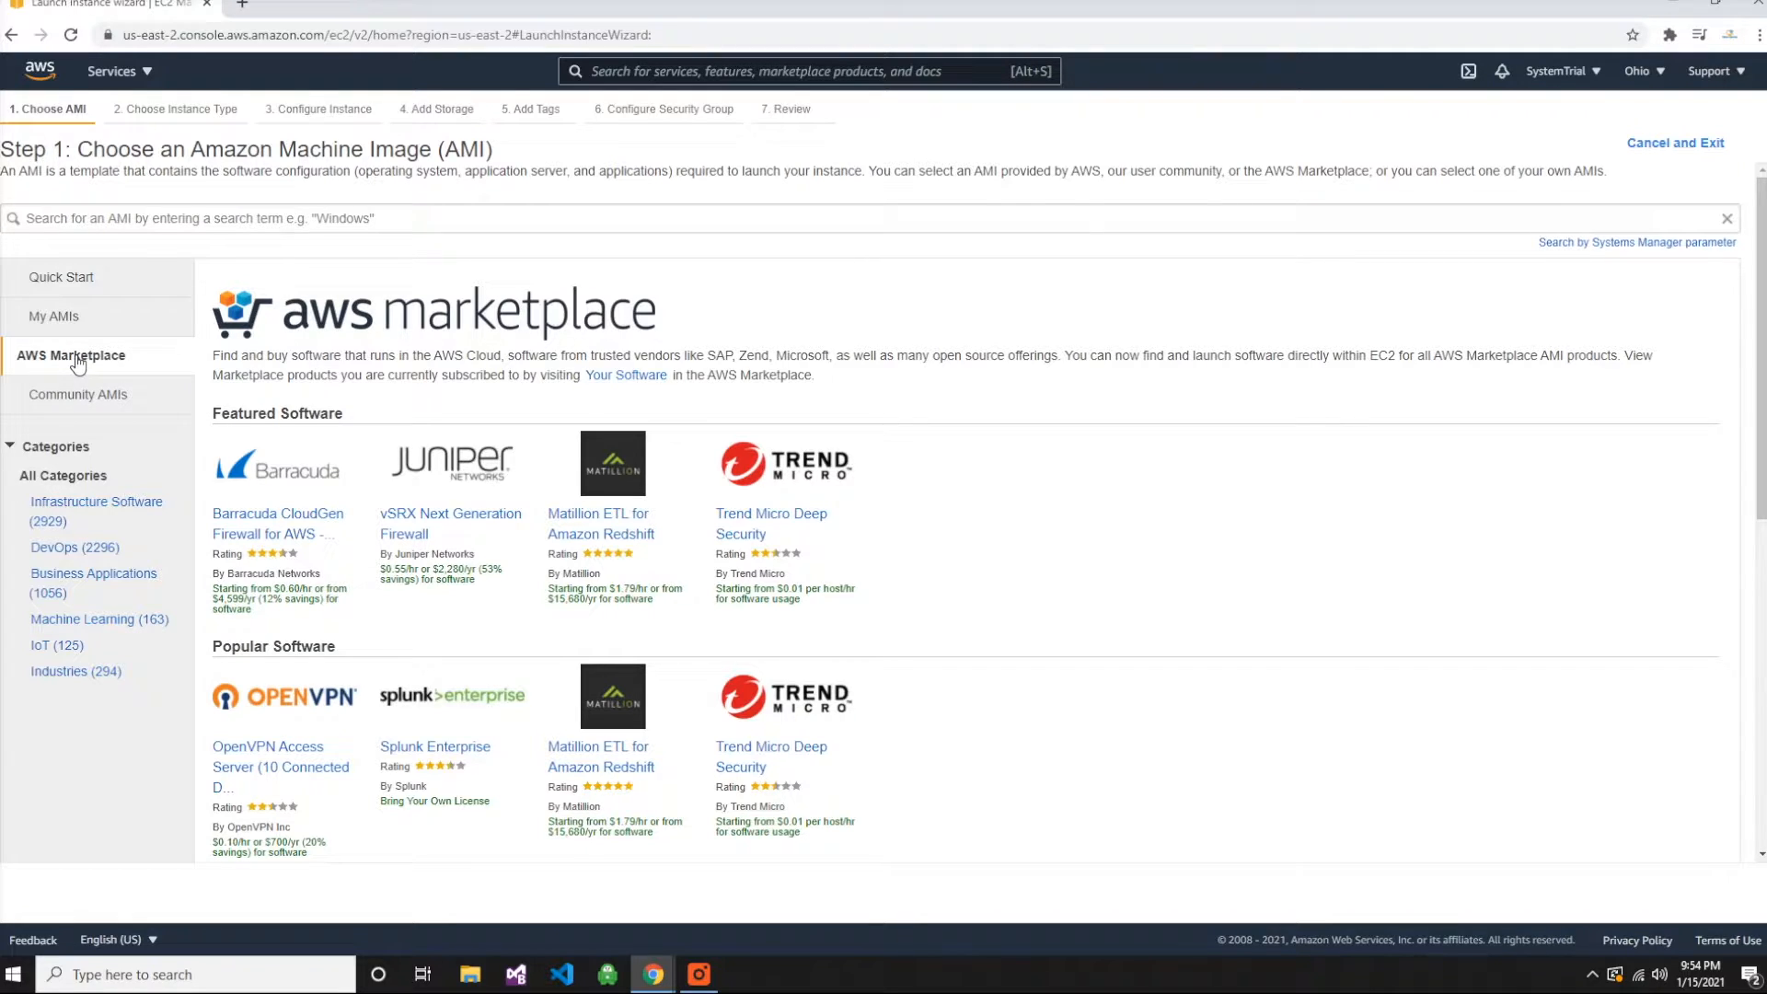
- Examine the AWS Marketplace's featured software, popular software and product categories
{"action": "left_click", "coordinate": [1174, 217]}
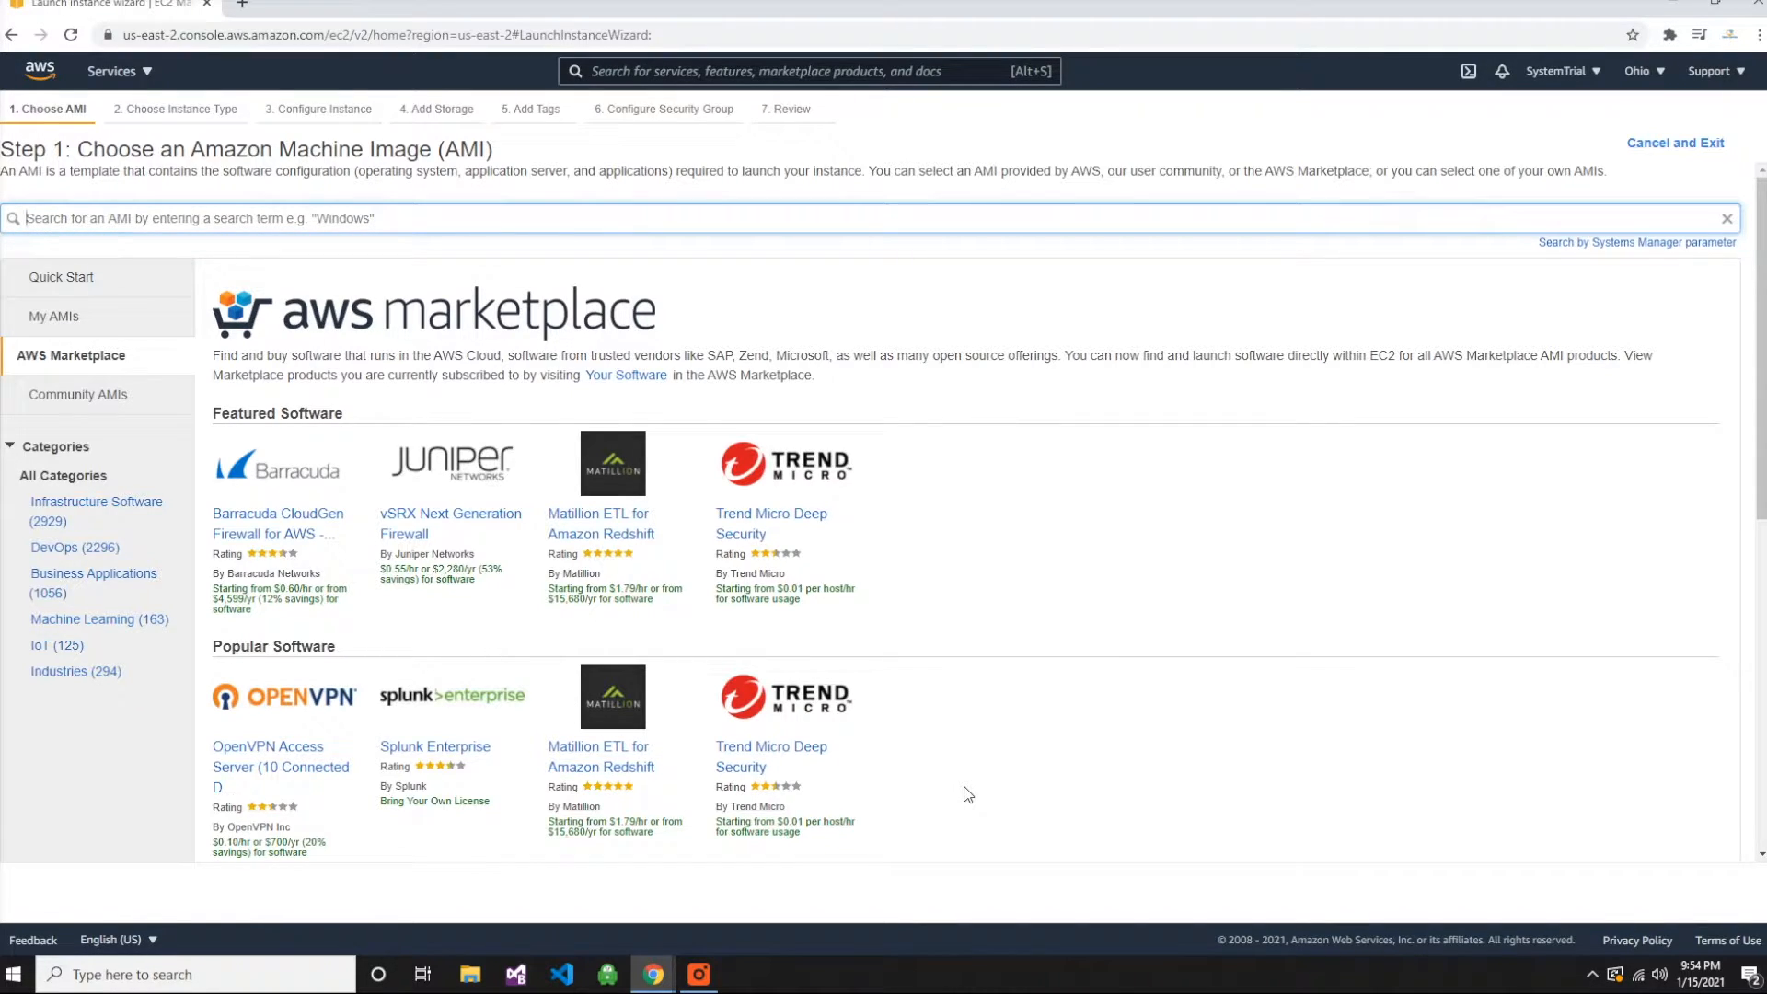
{"action": "scroll", "coordinate": [967, 794], "scroll_direction": "down", "scroll_amount": 1}
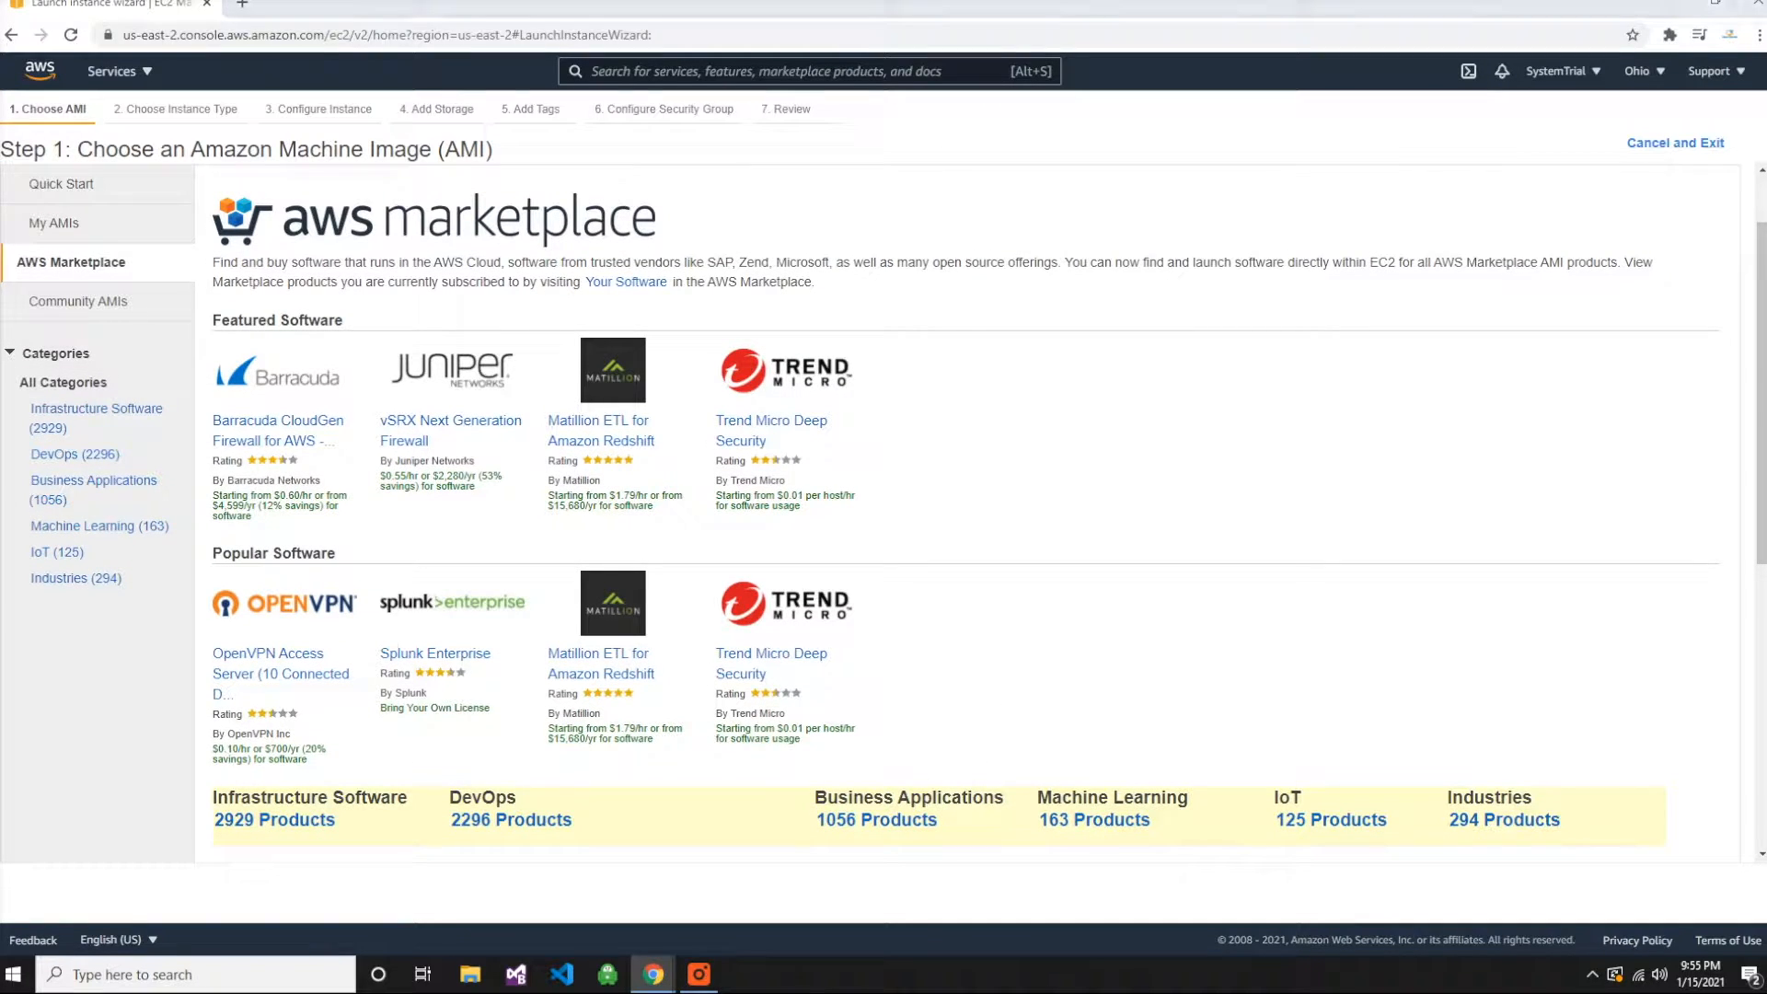
{"action": "scroll", "coordinate": [1012, 600], "scroll_direction": "down", "scroll_amount": 3}
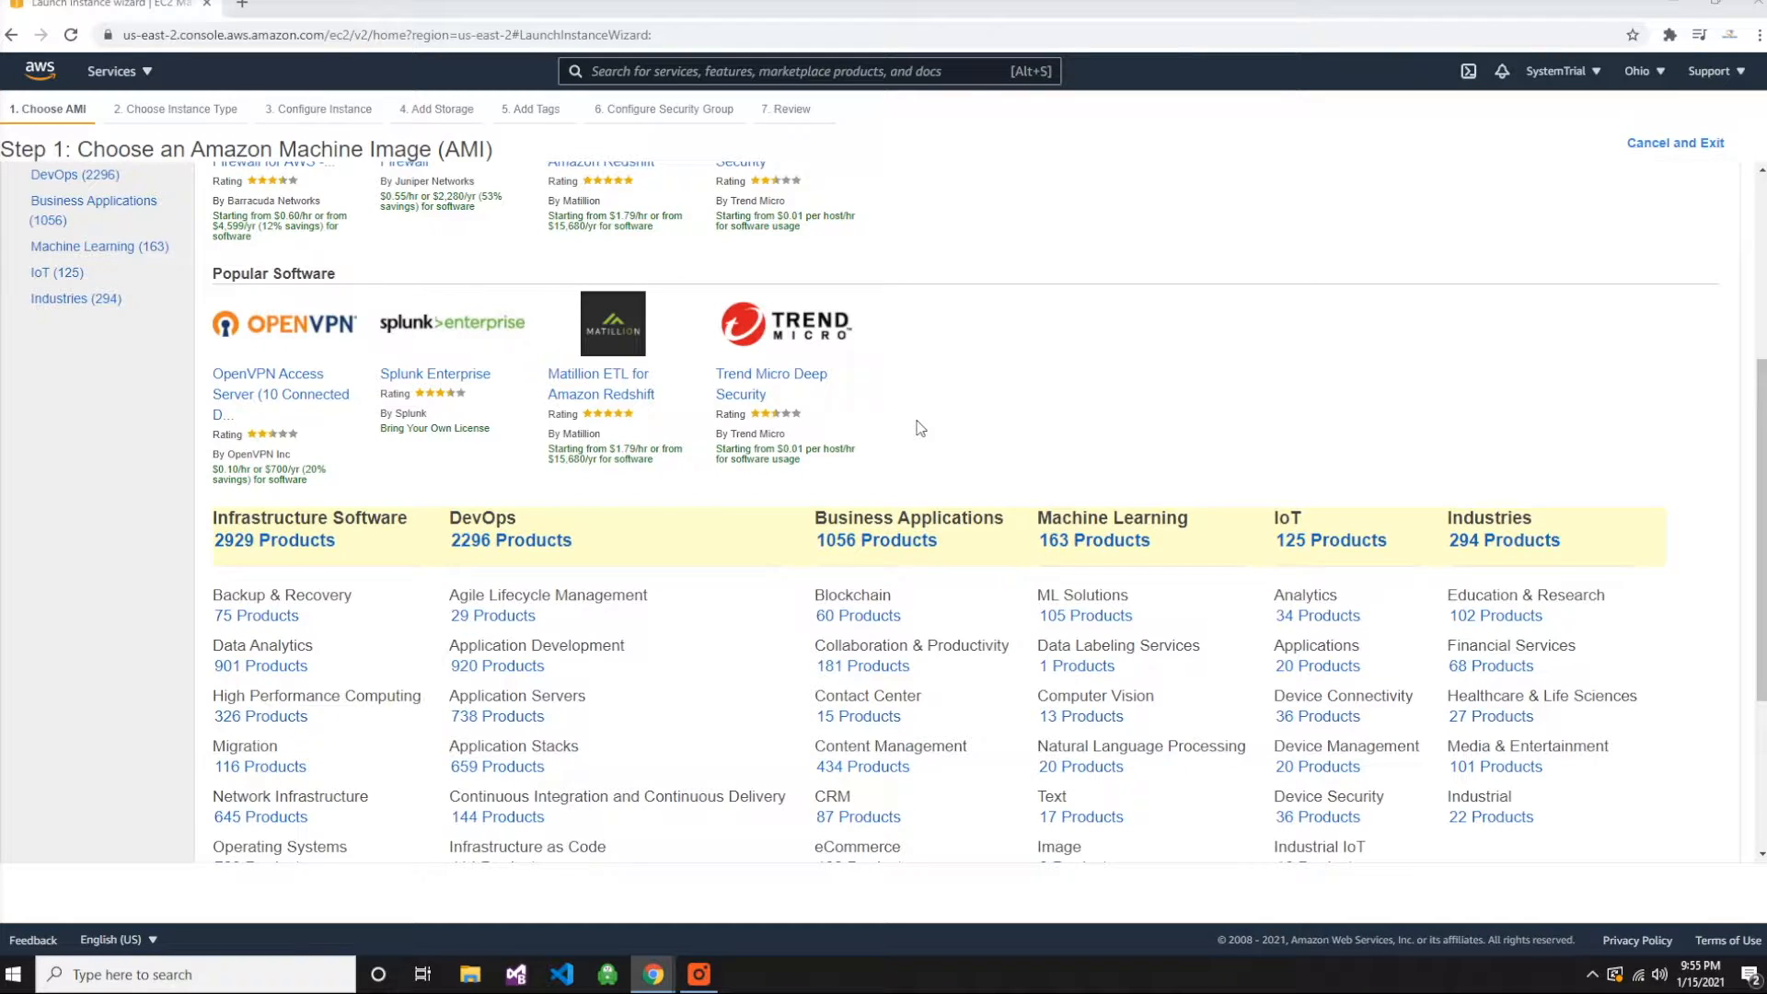
{"action": "scroll", "coordinate": [916, 414], "scroll_direction": "down", "scroll_amount": 3}
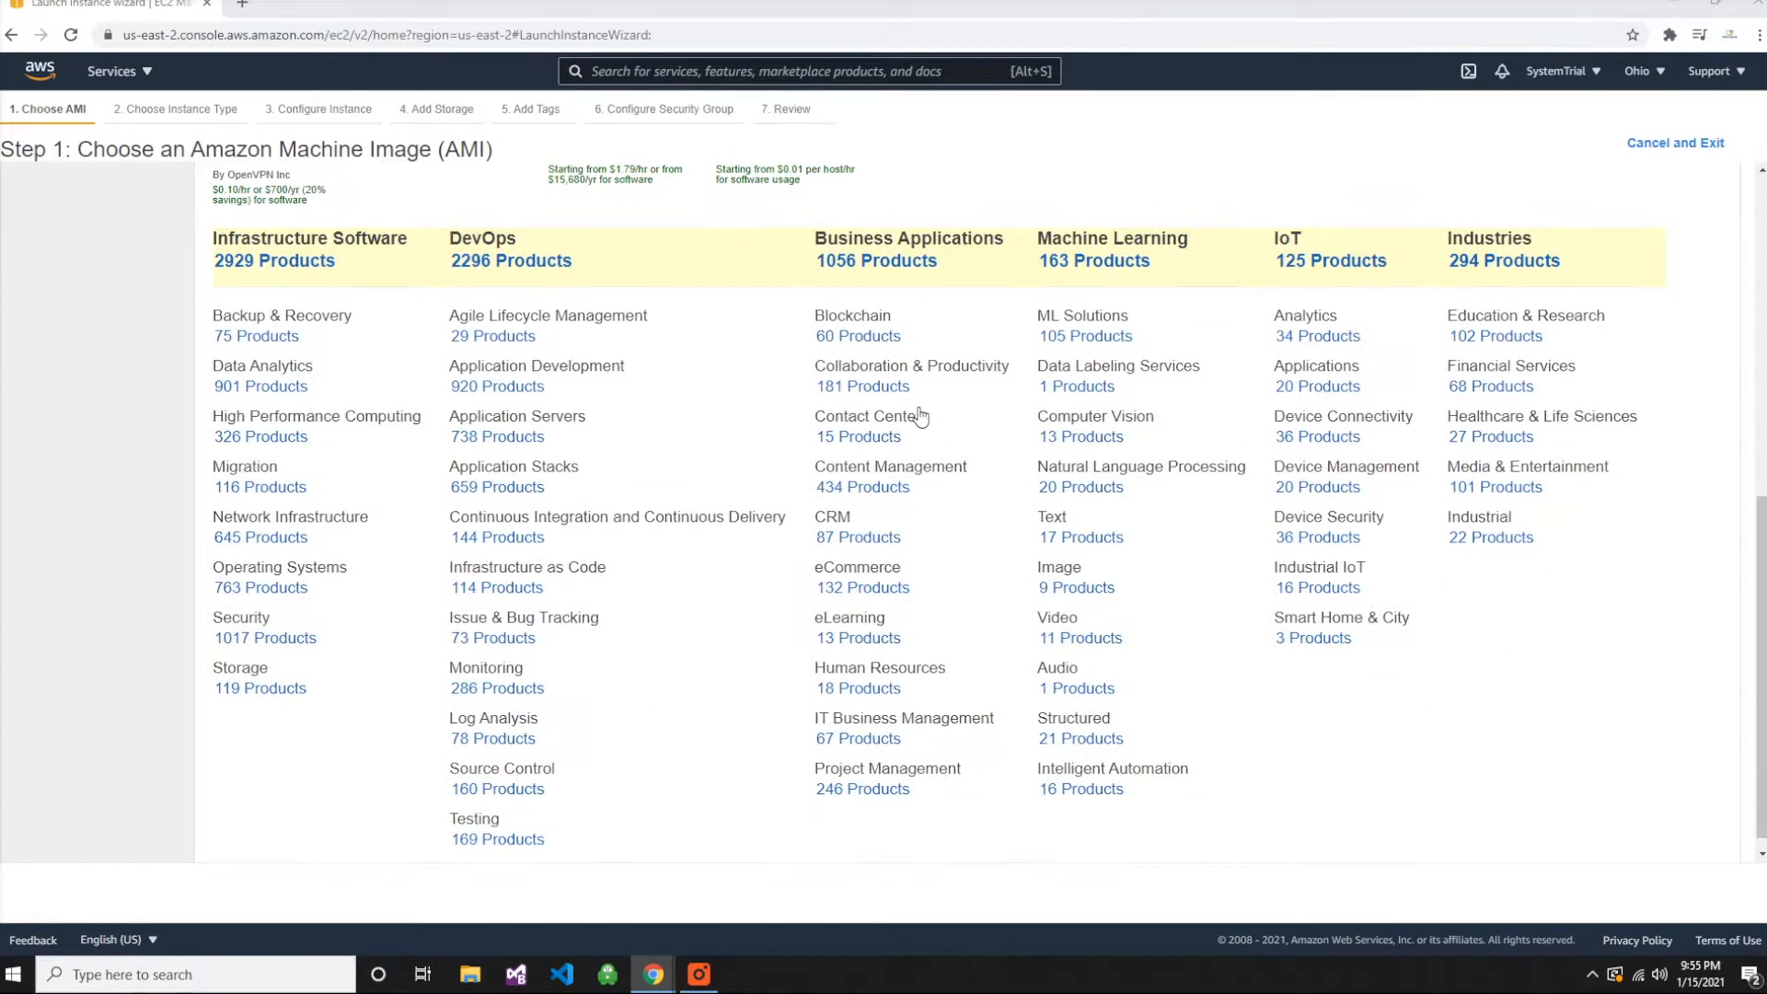
{"action": "scroll", "coordinate": [478, 556], "scroll_direction": "up", "scroll_amount": 6}
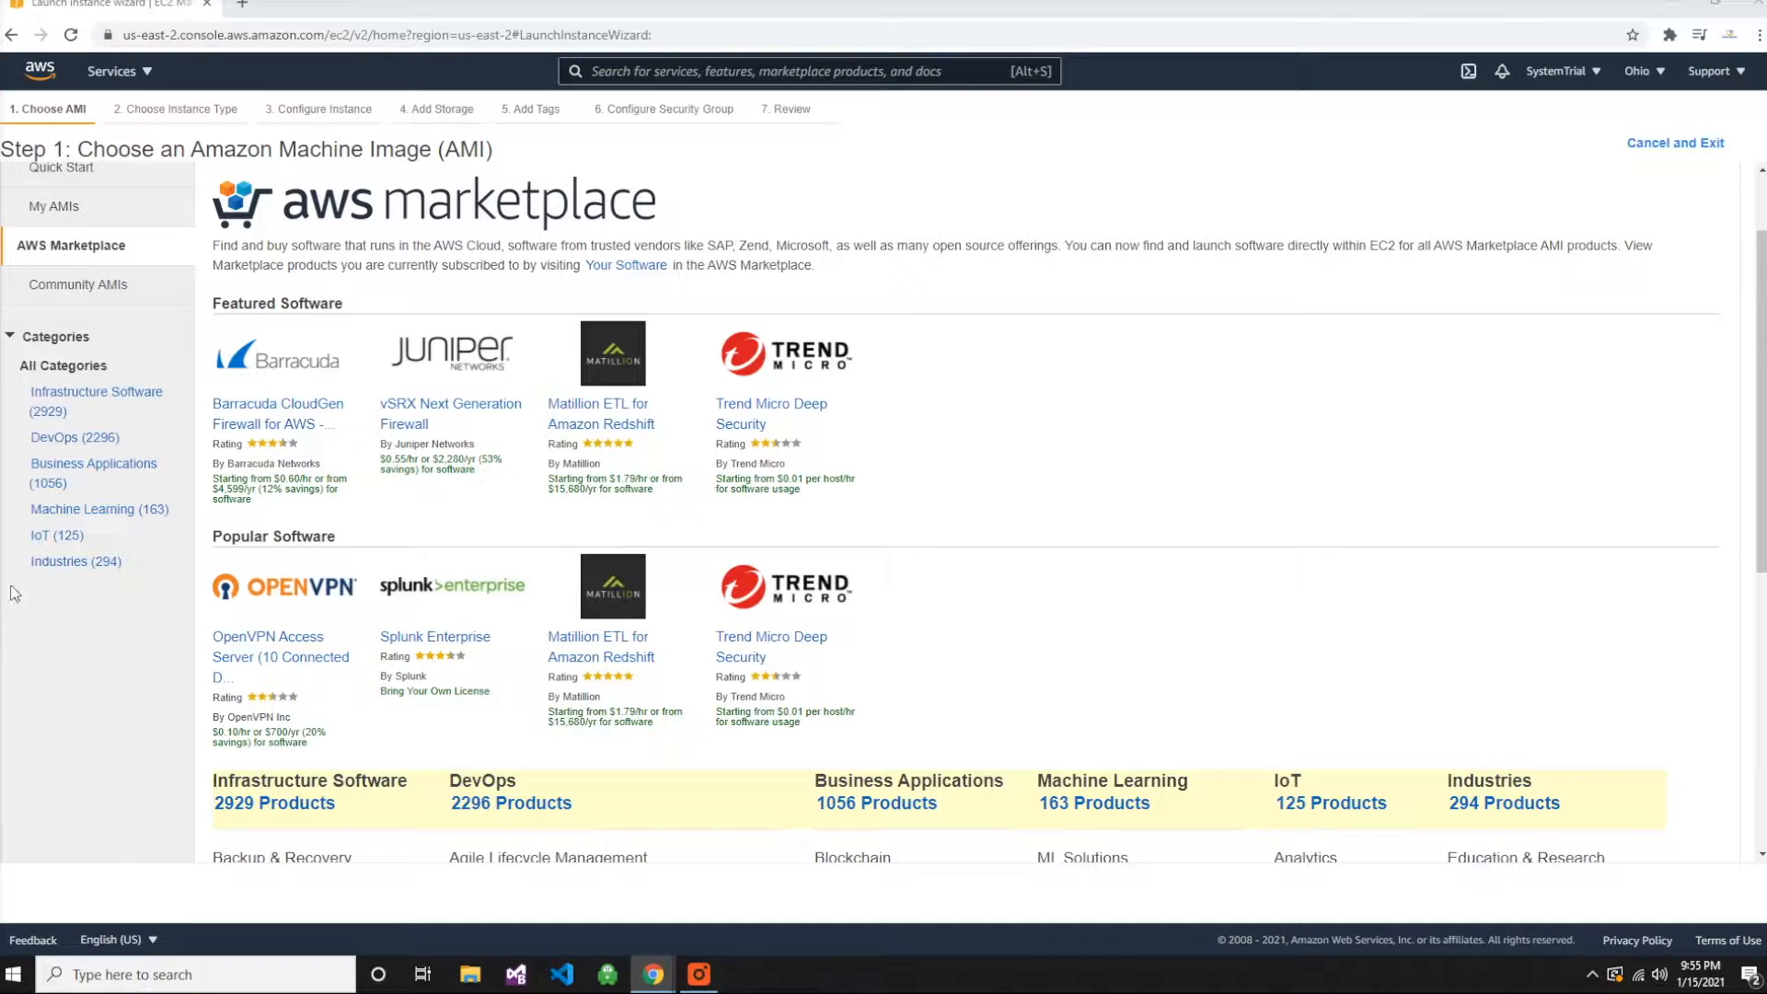
{"action": "scroll", "coordinate": [1185, 456], "scroll_direction": "down", "scroll_amount": 5}
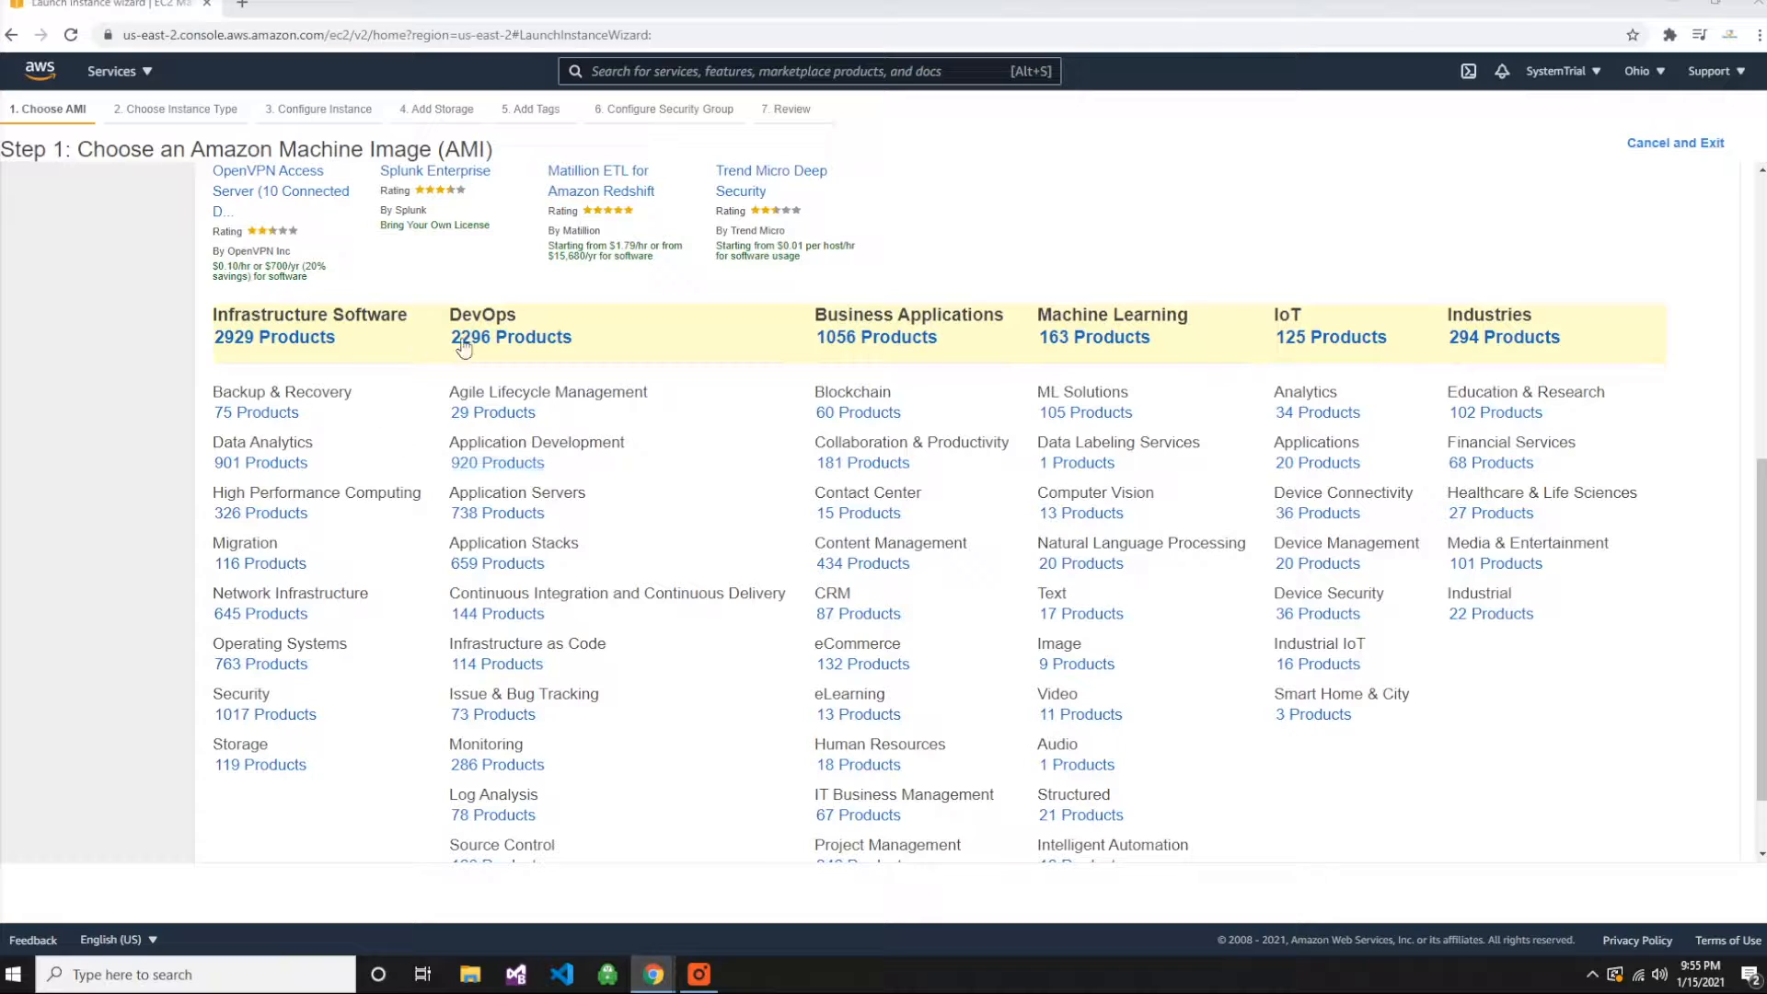
{"action": "scroll", "coordinate": [768, 635], "scroll_direction": "down", "scroll_amount": 1}
{"action": "scroll", "coordinate": [750, 668], "scroll_direction": "up", "scroll_amount": 2}
{"action": "scroll", "coordinate": [750, 671], "scroll_direction": "up", "scroll_amount": 5}
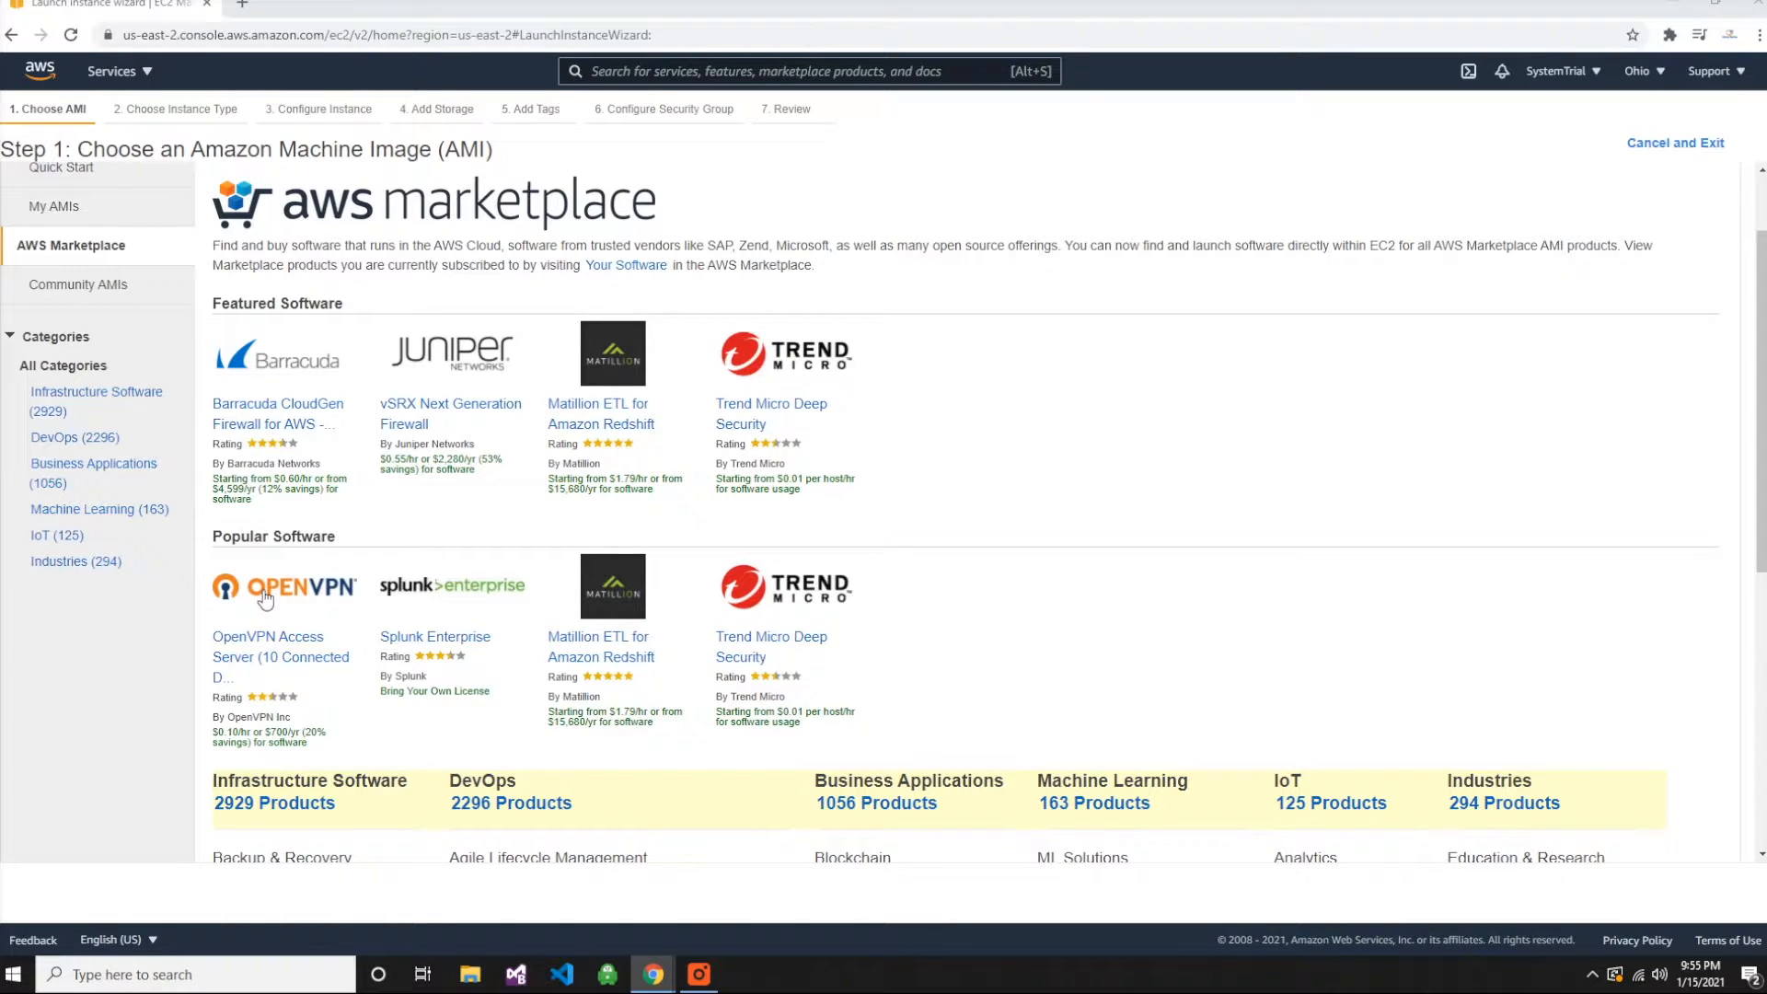
- Limit the Marketplace images to Infrastructure Software and search them for openvpn
{"action": "left_click", "coordinate": [50, 396]}
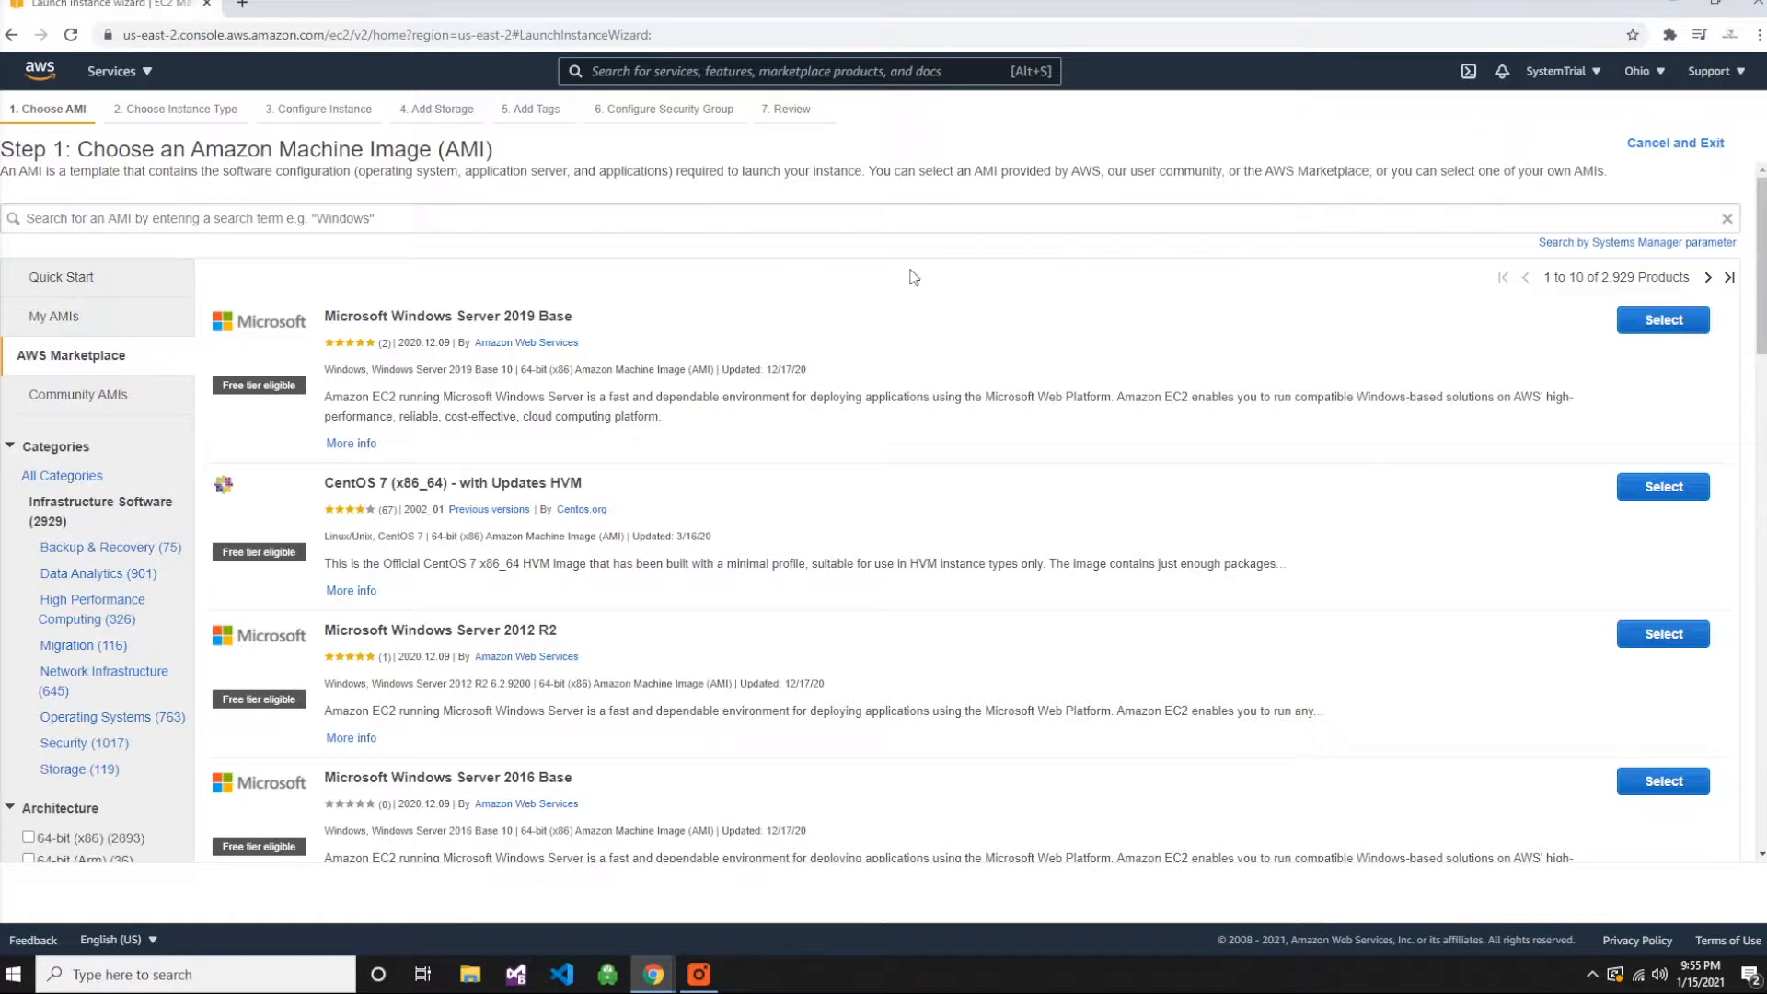
{"action": "left_click", "coordinate": [537, 228]}
{"action": "type", "text": "openvpn"}
{"action": "key", "text": "Return"}
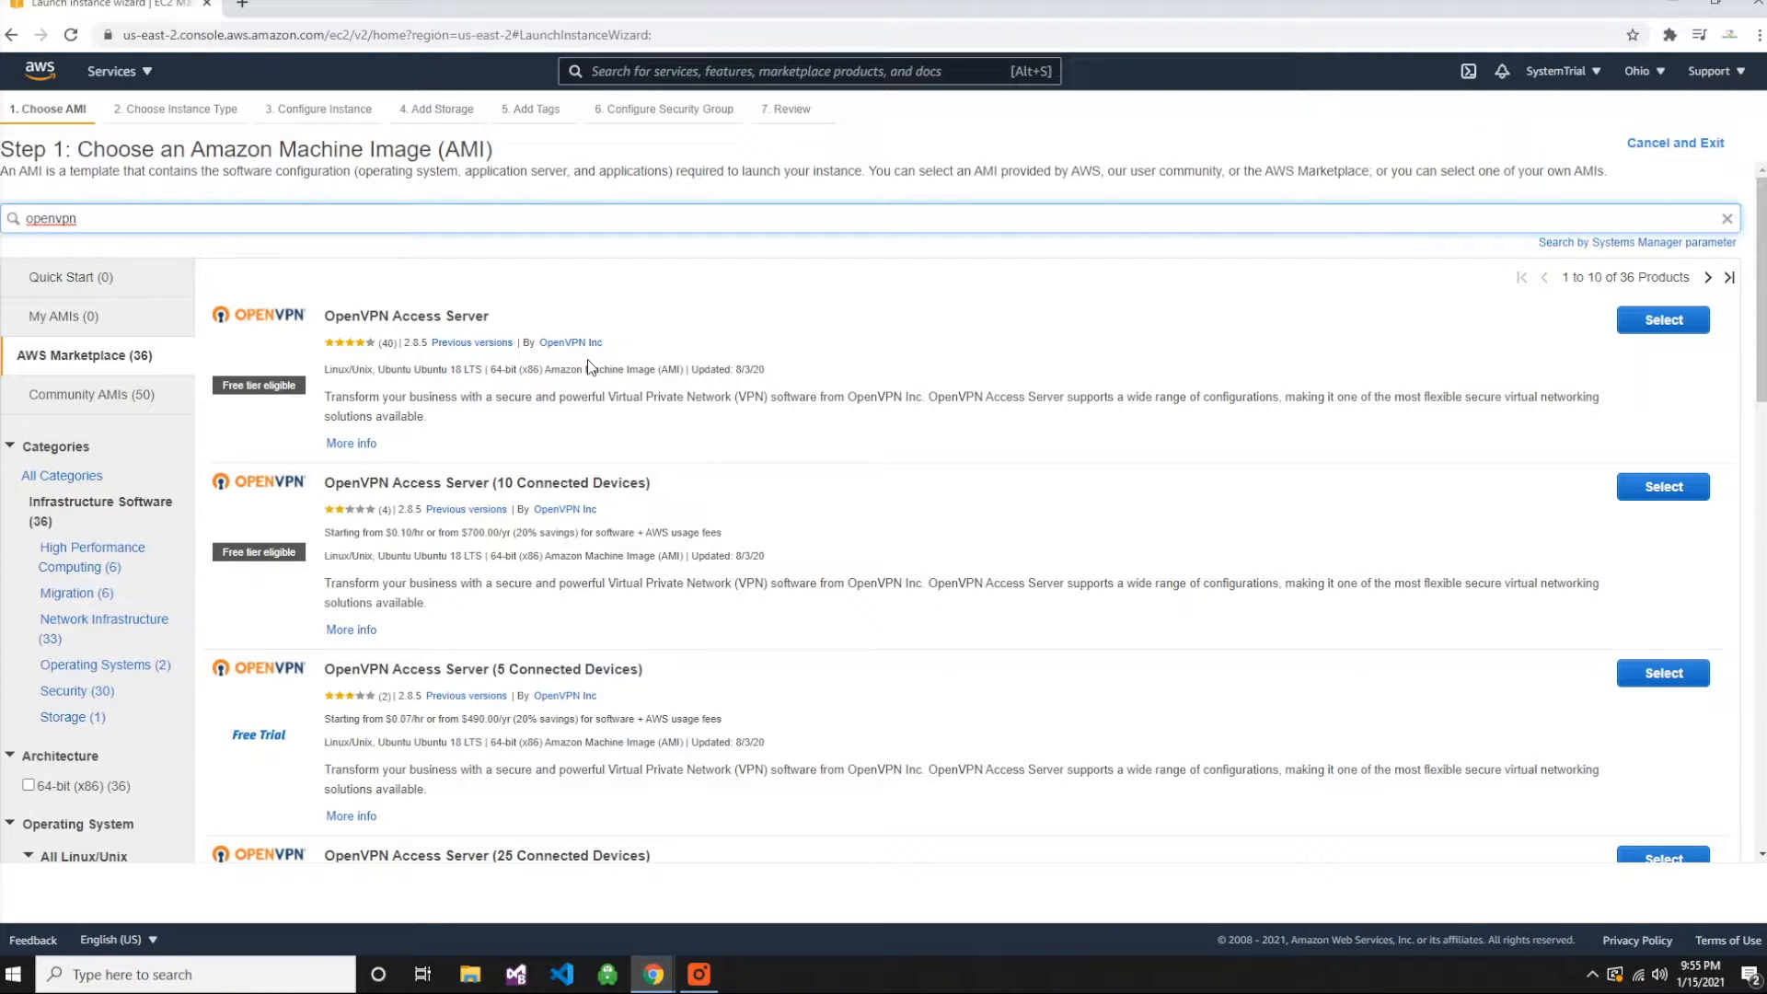
- Select the free-tier eligible OpenVPN Access Server image, review its hourly fees and accept it for the instance
{"action": "left_click", "coordinate": [1643, 324]}
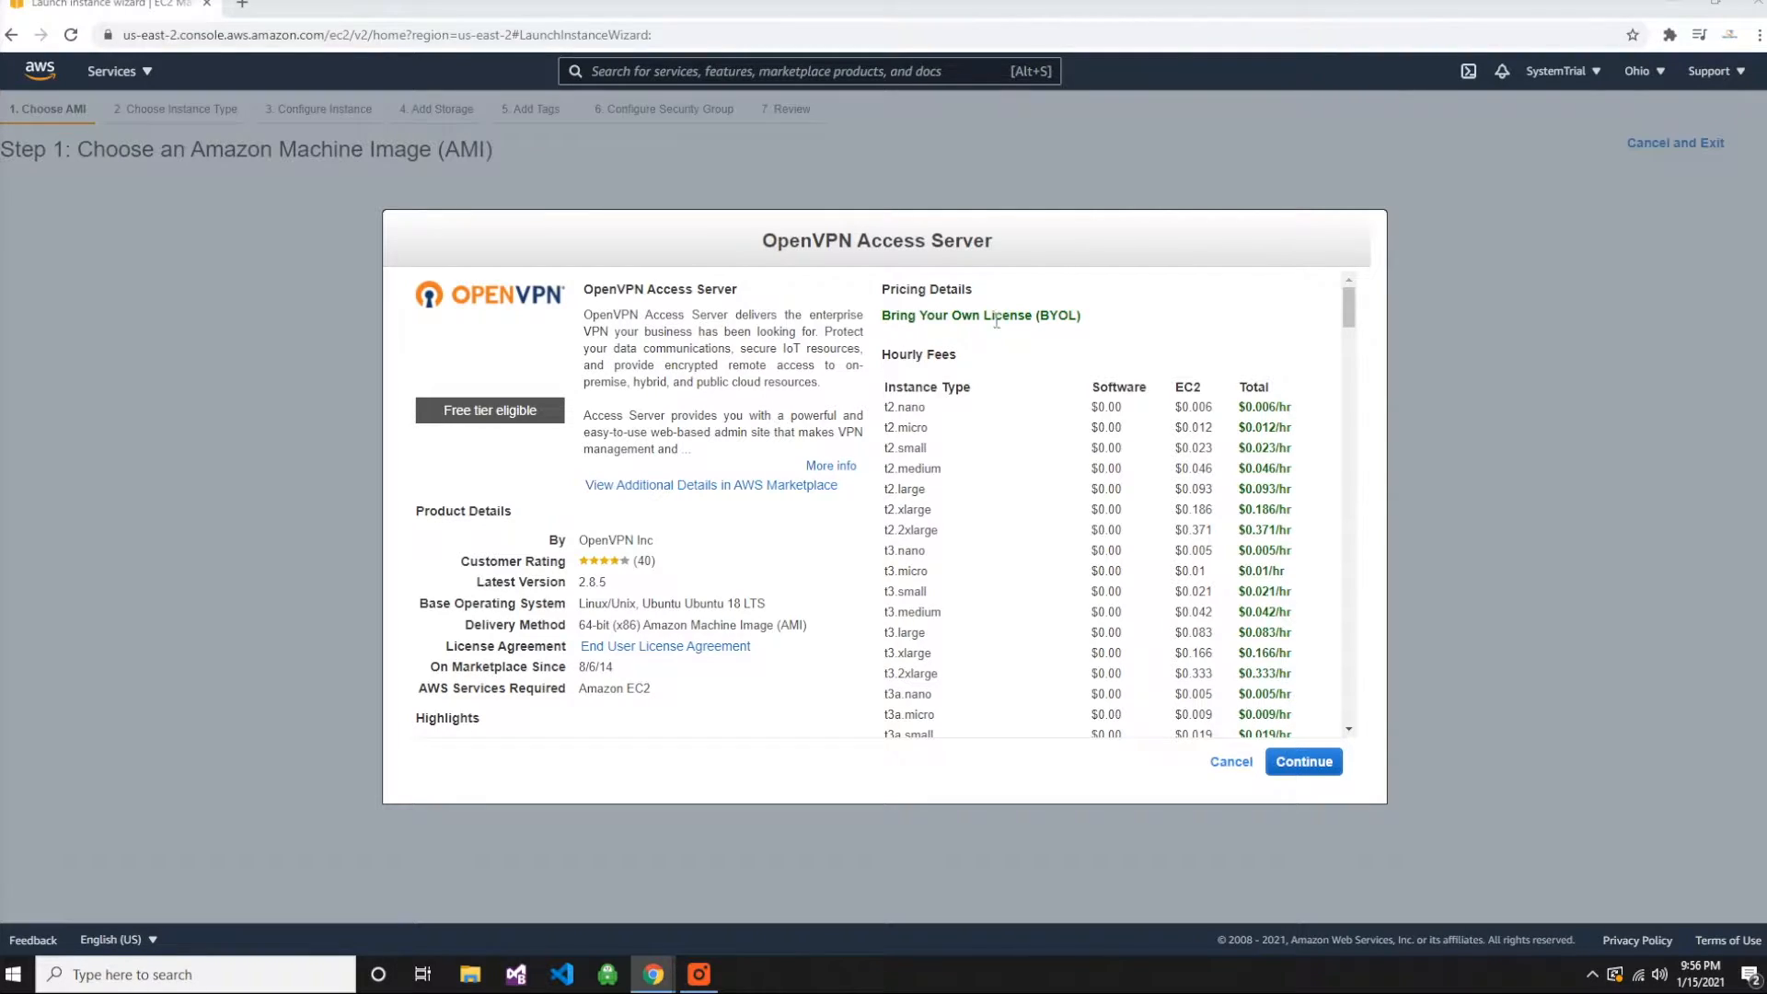
{"action": "scroll", "coordinate": [987, 458], "scroll_direction": "down", "scroll_amount": 10}
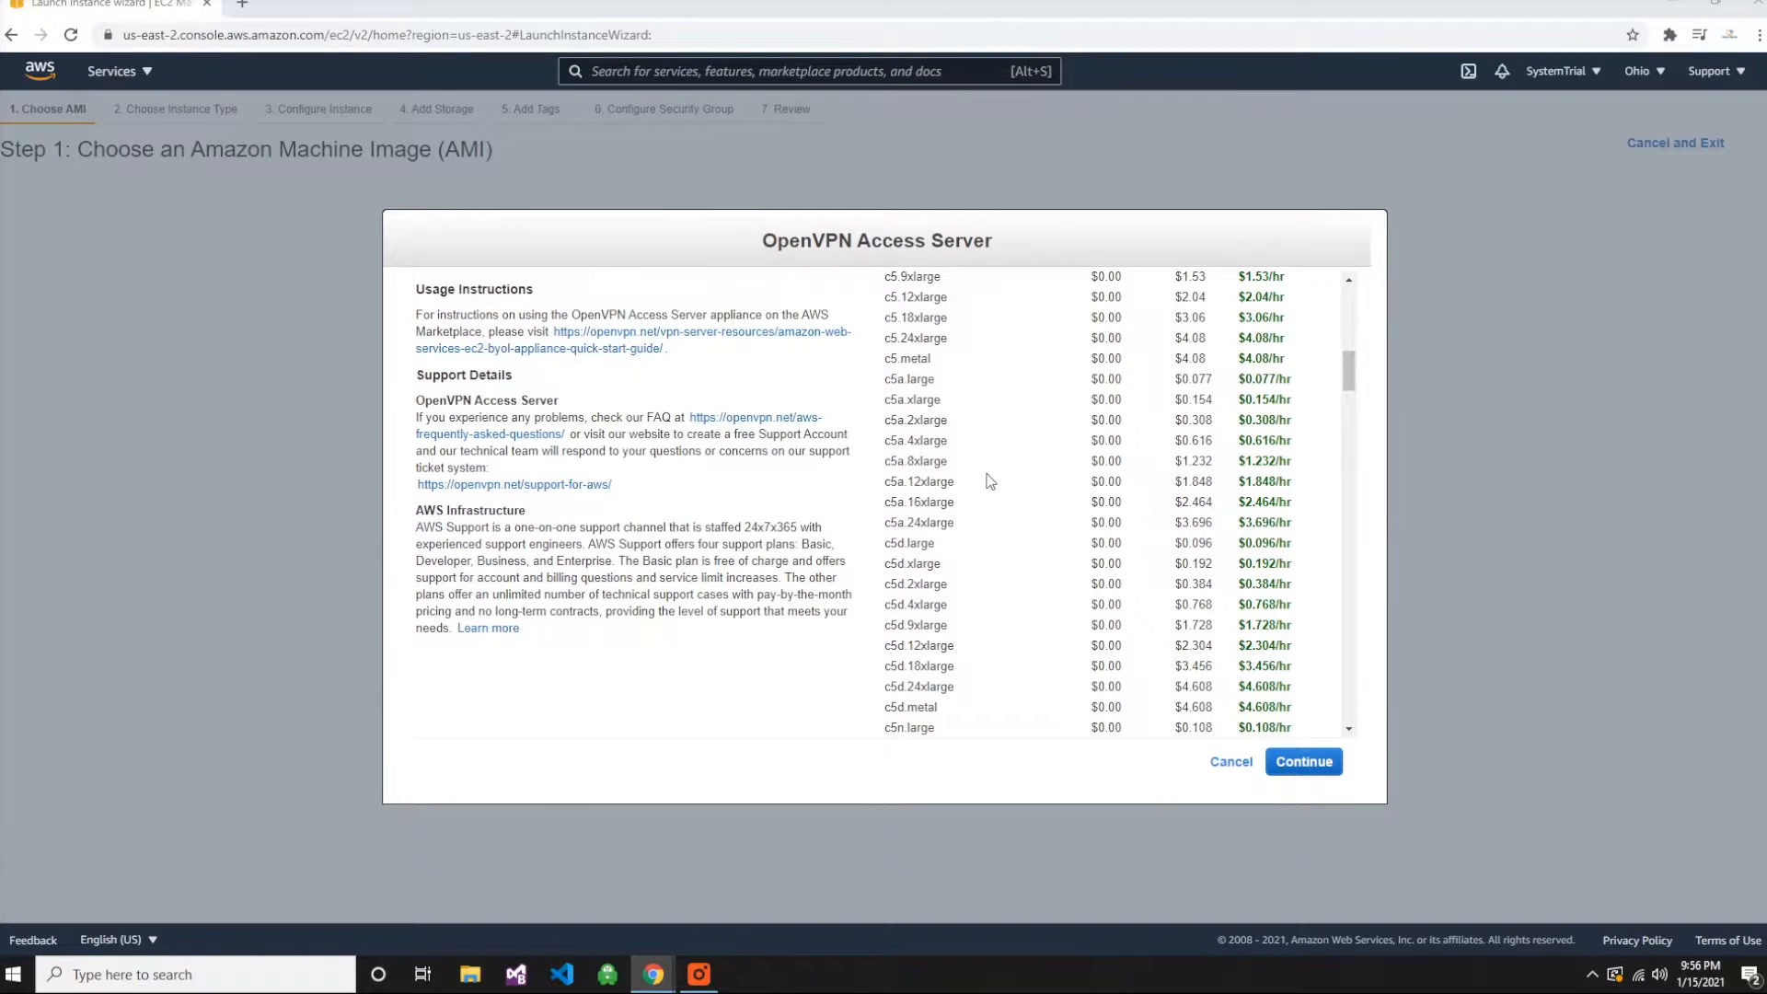
{"action": "scroll", "coordinate": [989, 481], "scroll_direction": "down", "scroll_amount": 12}
{"action": "scroll", "coordinate": [989, 483], "scroll_direction": "down", "scroll_amount": 12}
{"action": "scroll", "coordinate": [983, 492], "scroll_direction": "up", "scroll_amount": 12}
{"action": "scroll", "coordinate": [1006, 509], "scroll_direction": "up", "scroll_amount": 10}
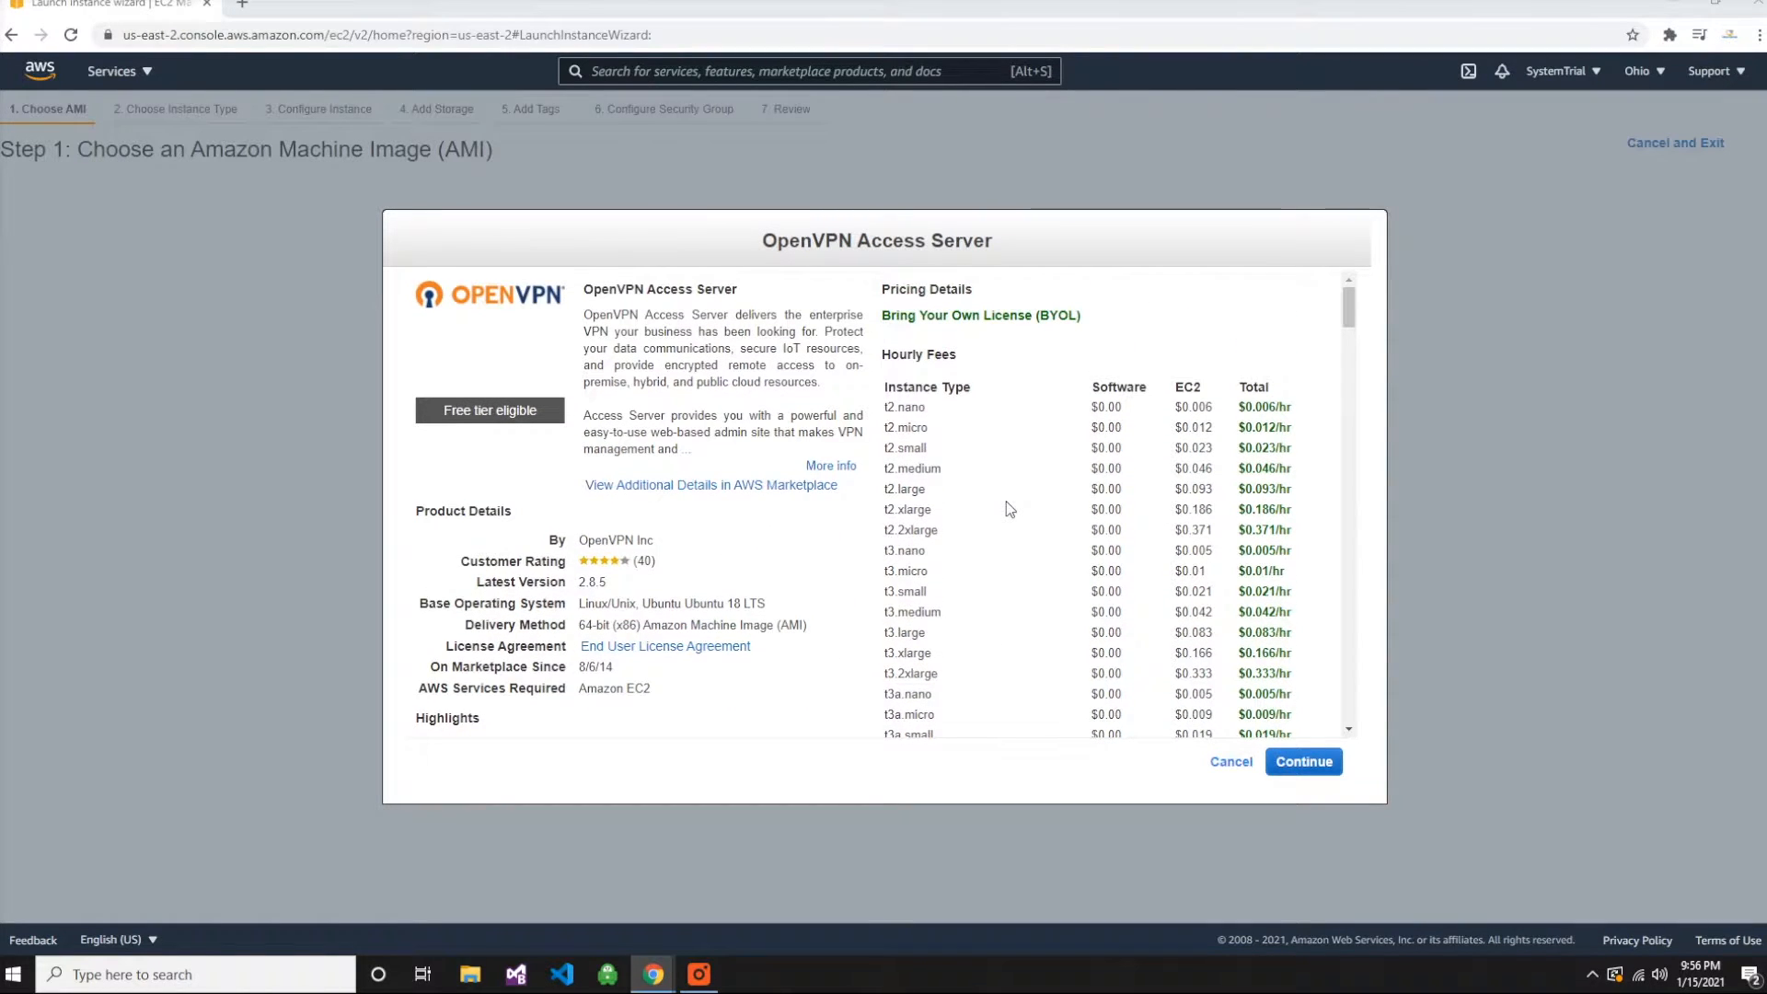
{"action": "left_click", "coordinate": [1324, 767]}
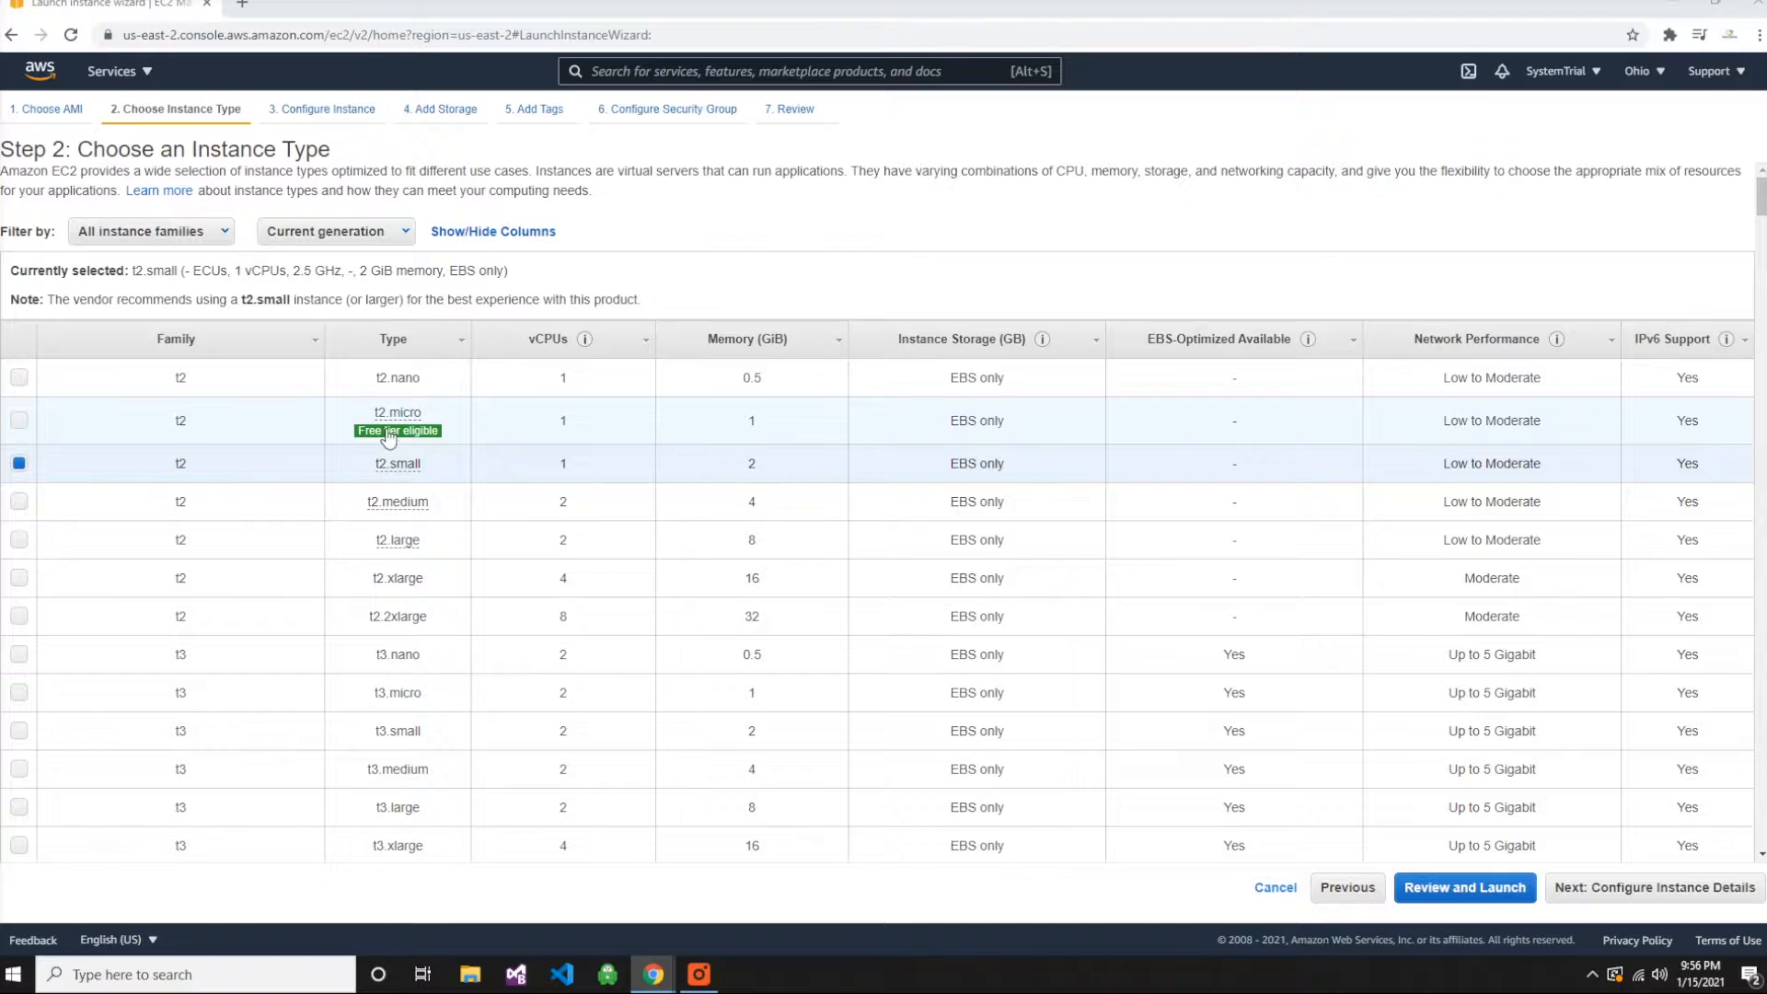
- Choose the free-tier eligible t2.micro instance type and proceed to the launch review
{"action": "mouse_move", "coordinate": [388, 442]}
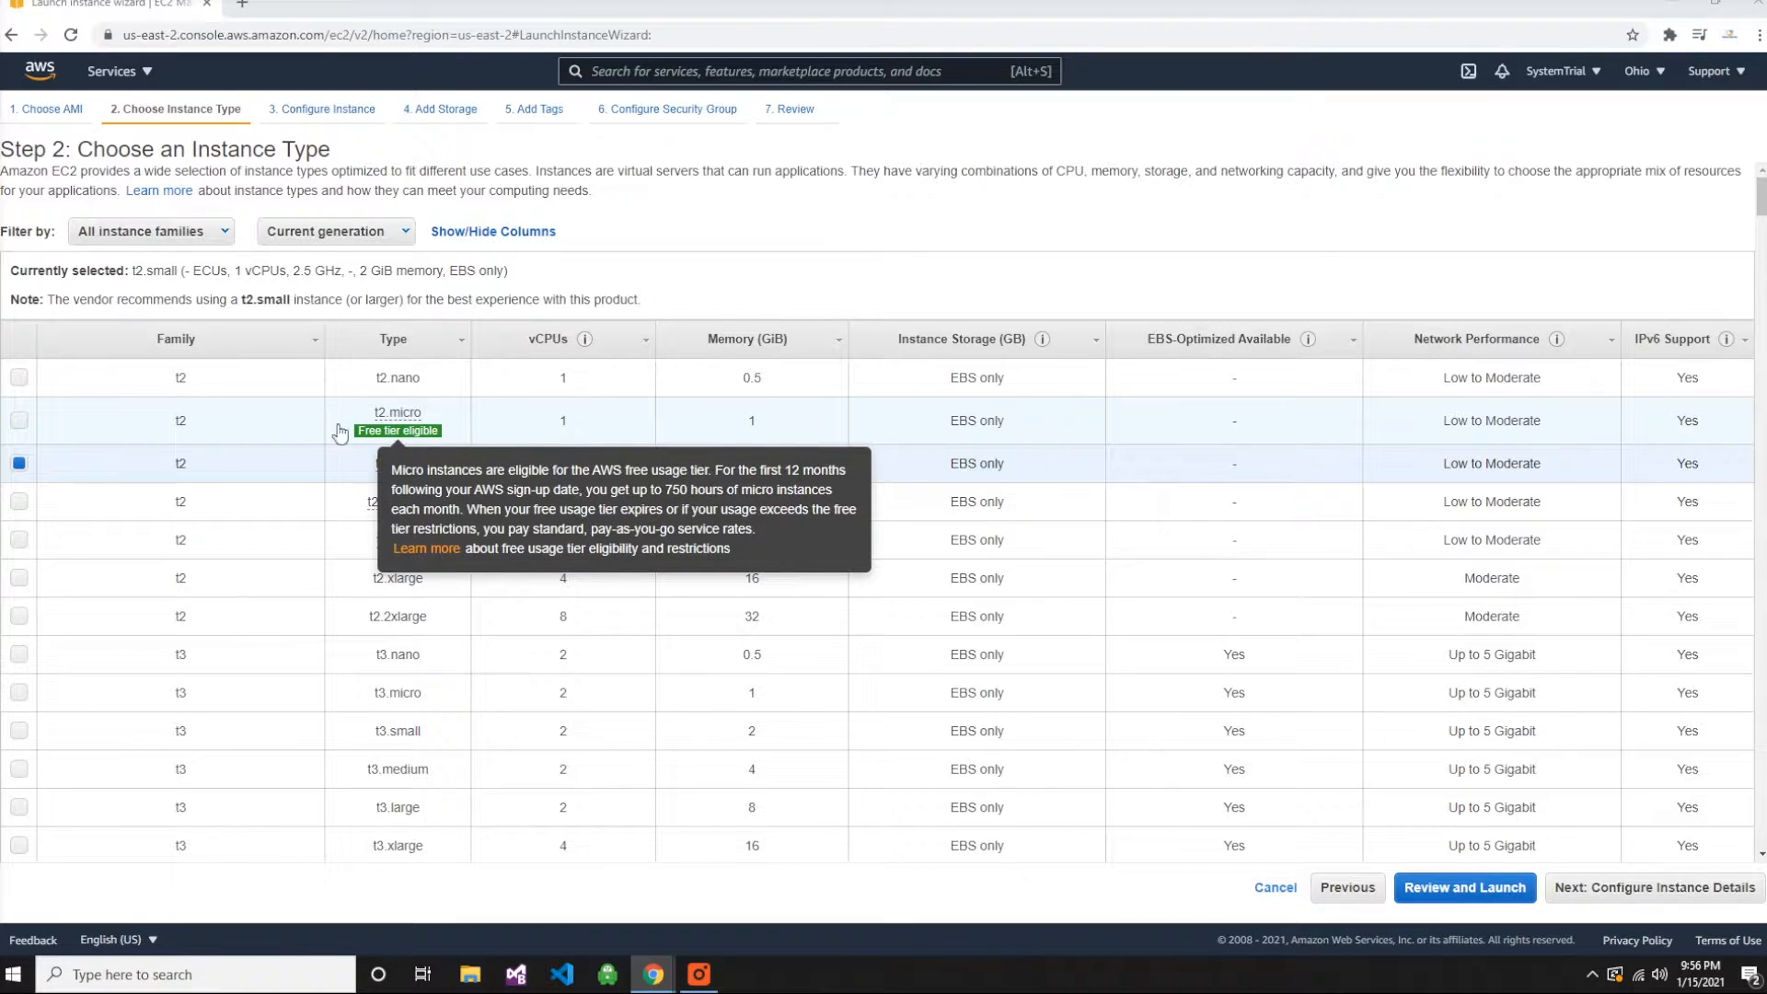
{"action": "left_click", "coordinate": [19, 422]}
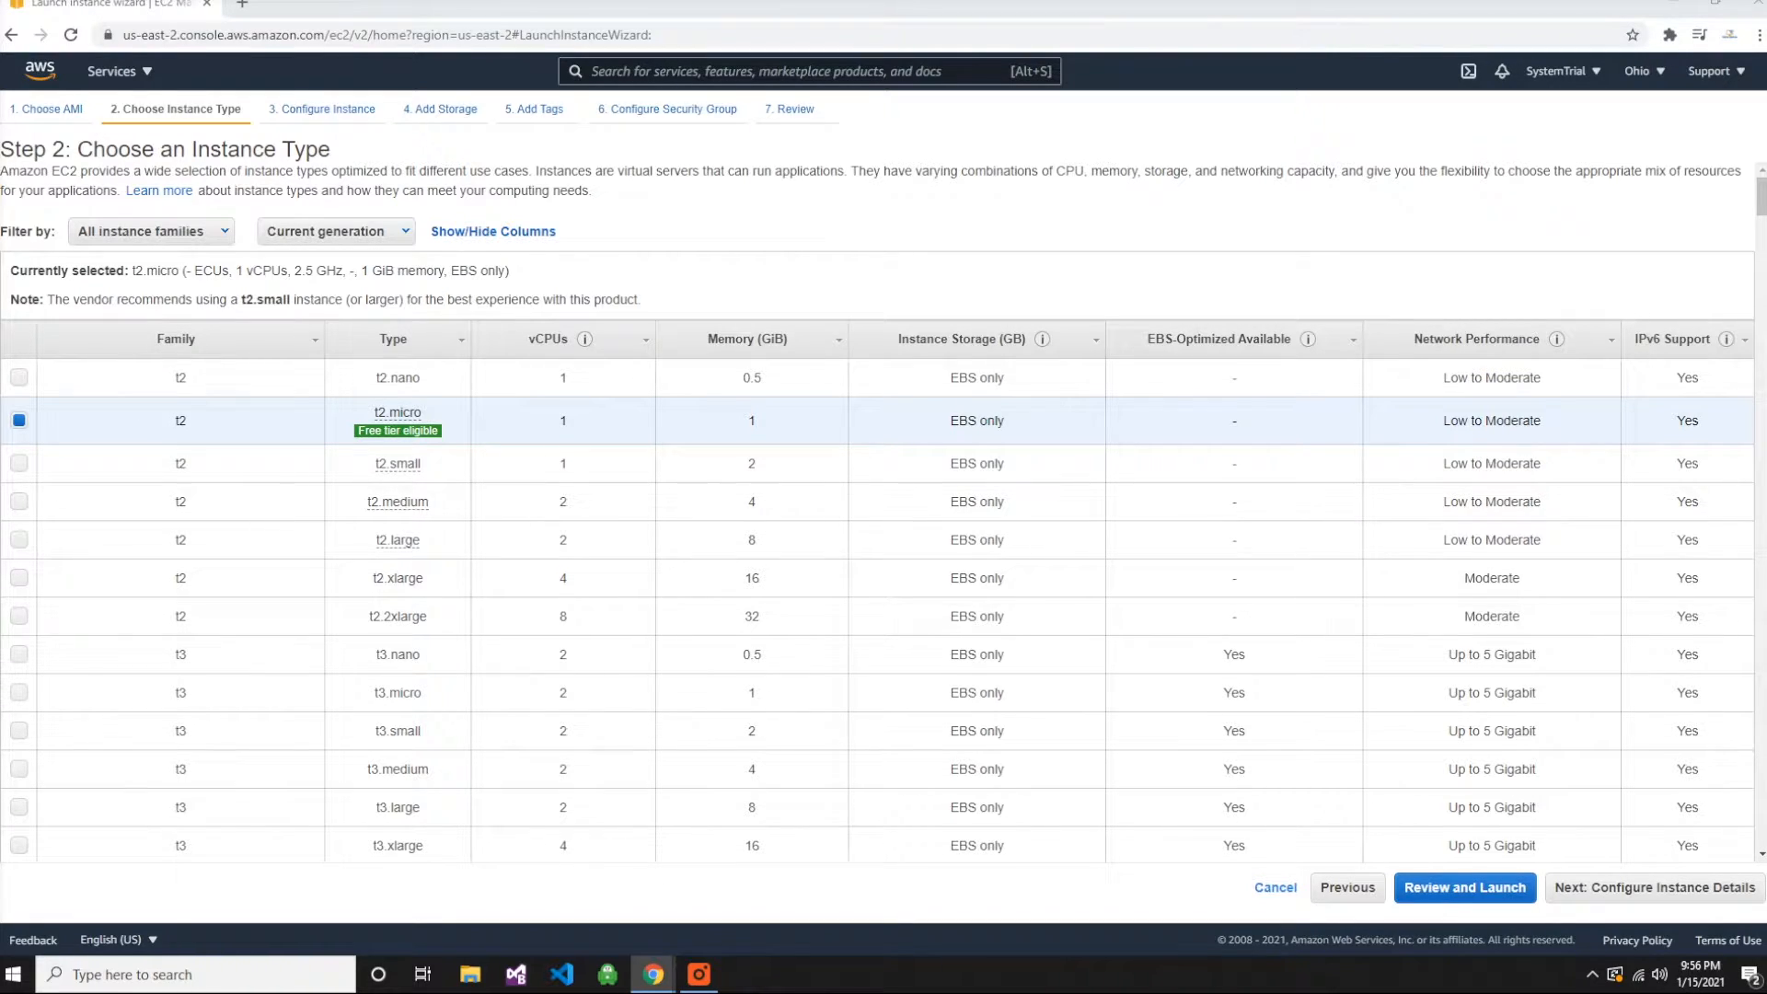
{"action": "left_click", "coordinate": [1469, 889]}
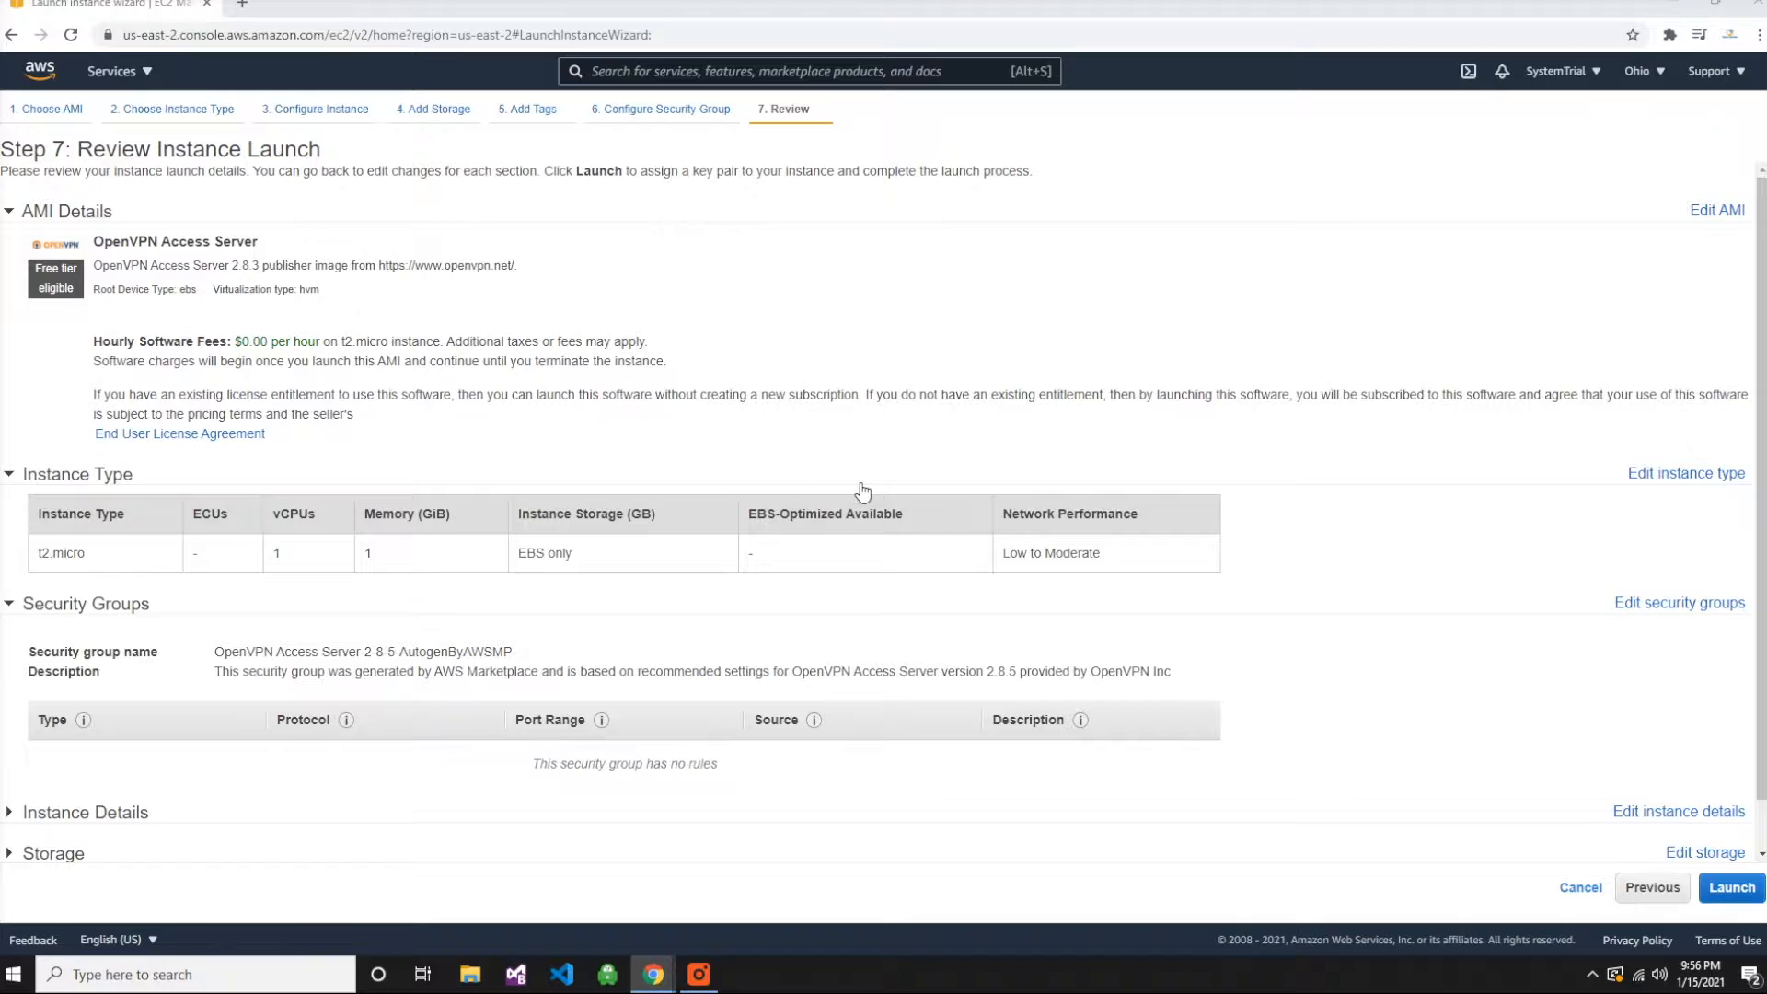
- Proceed to launch the instance, creating and downloading a new key pair named with the owner's first name followed by 's VPN
{"action": "scroll", "coordinate": [907, 494], "scroll_direction": "down", "scroll_amount": 1}
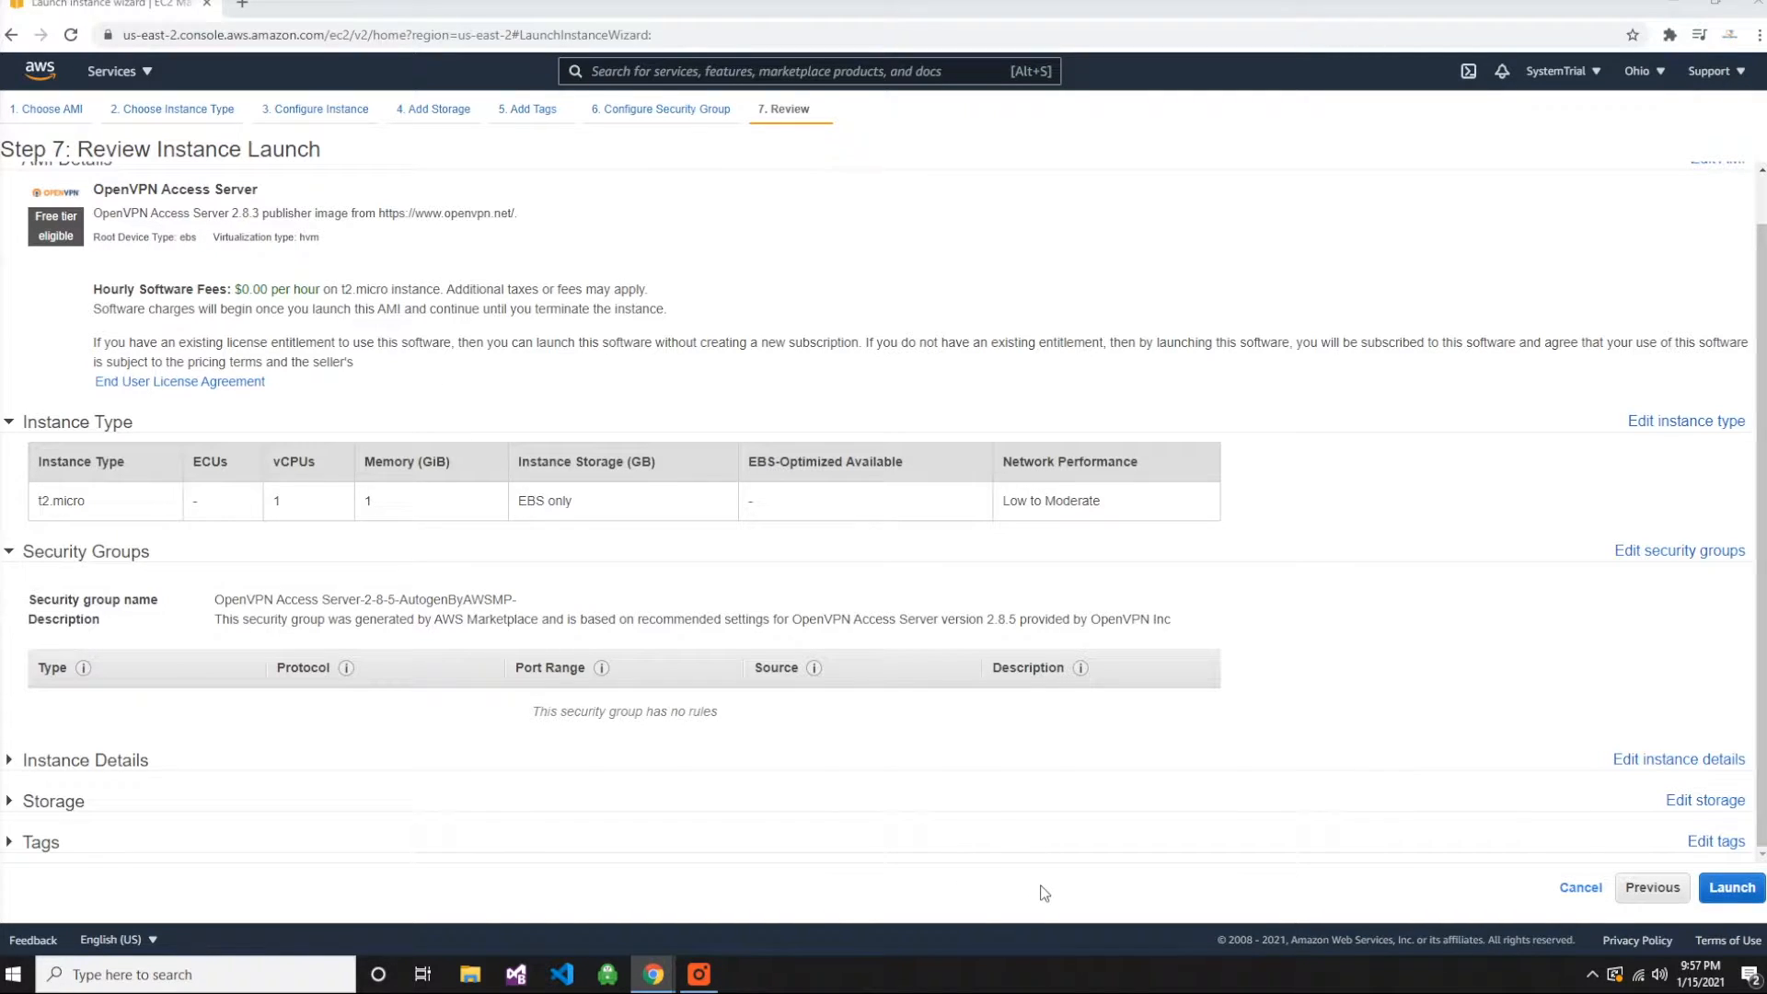
{"action": "left_click", "coordinate": [1732, 887]}
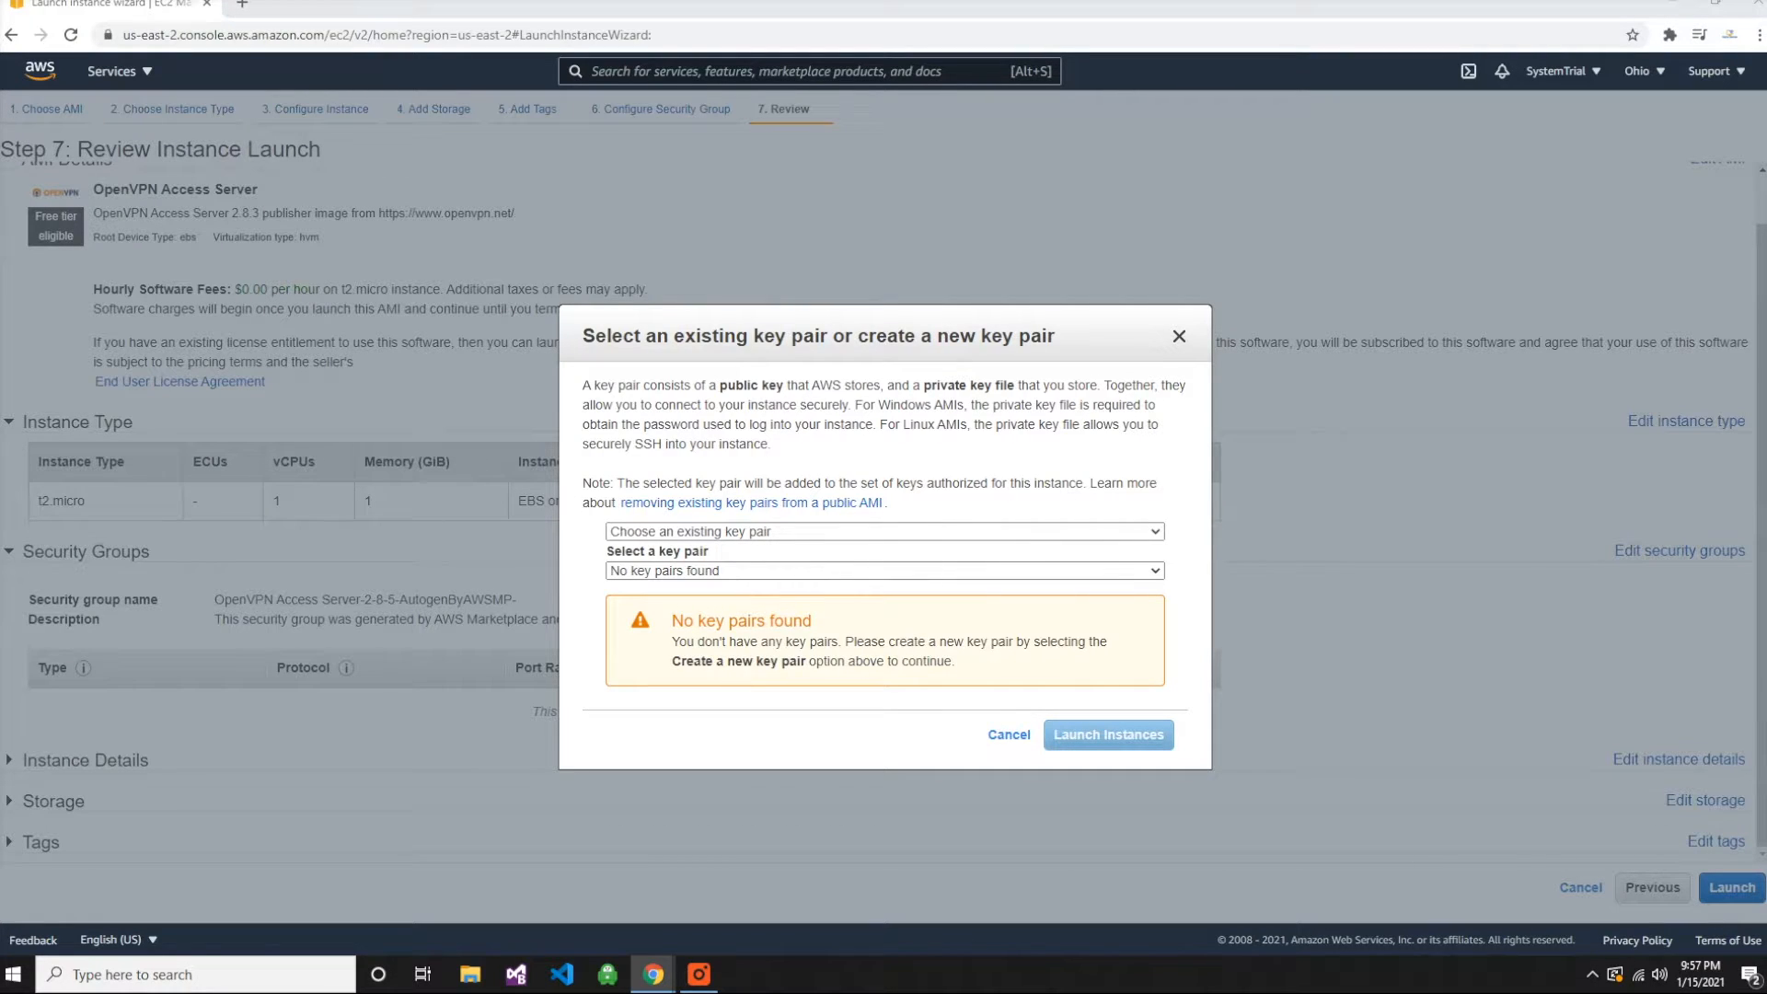
{"action": "left_click", "coordinate": [938, 533]}
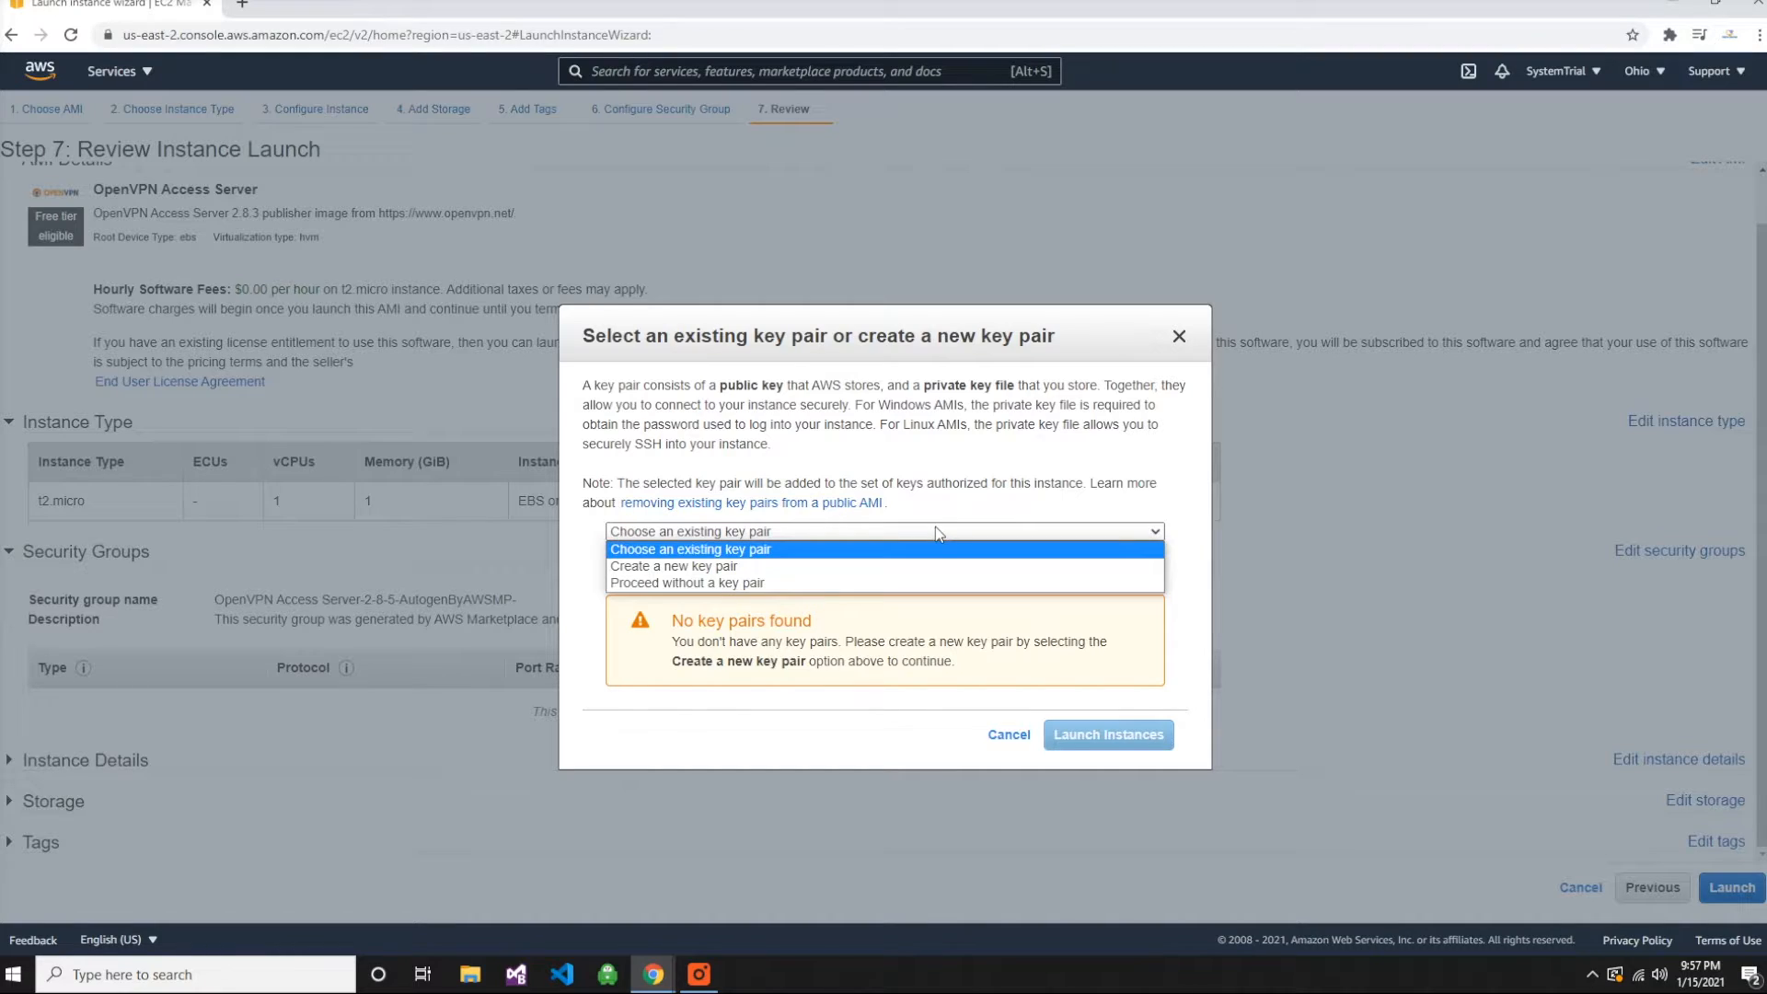
{"action": "left_click", "coordinate": [910, 566]}
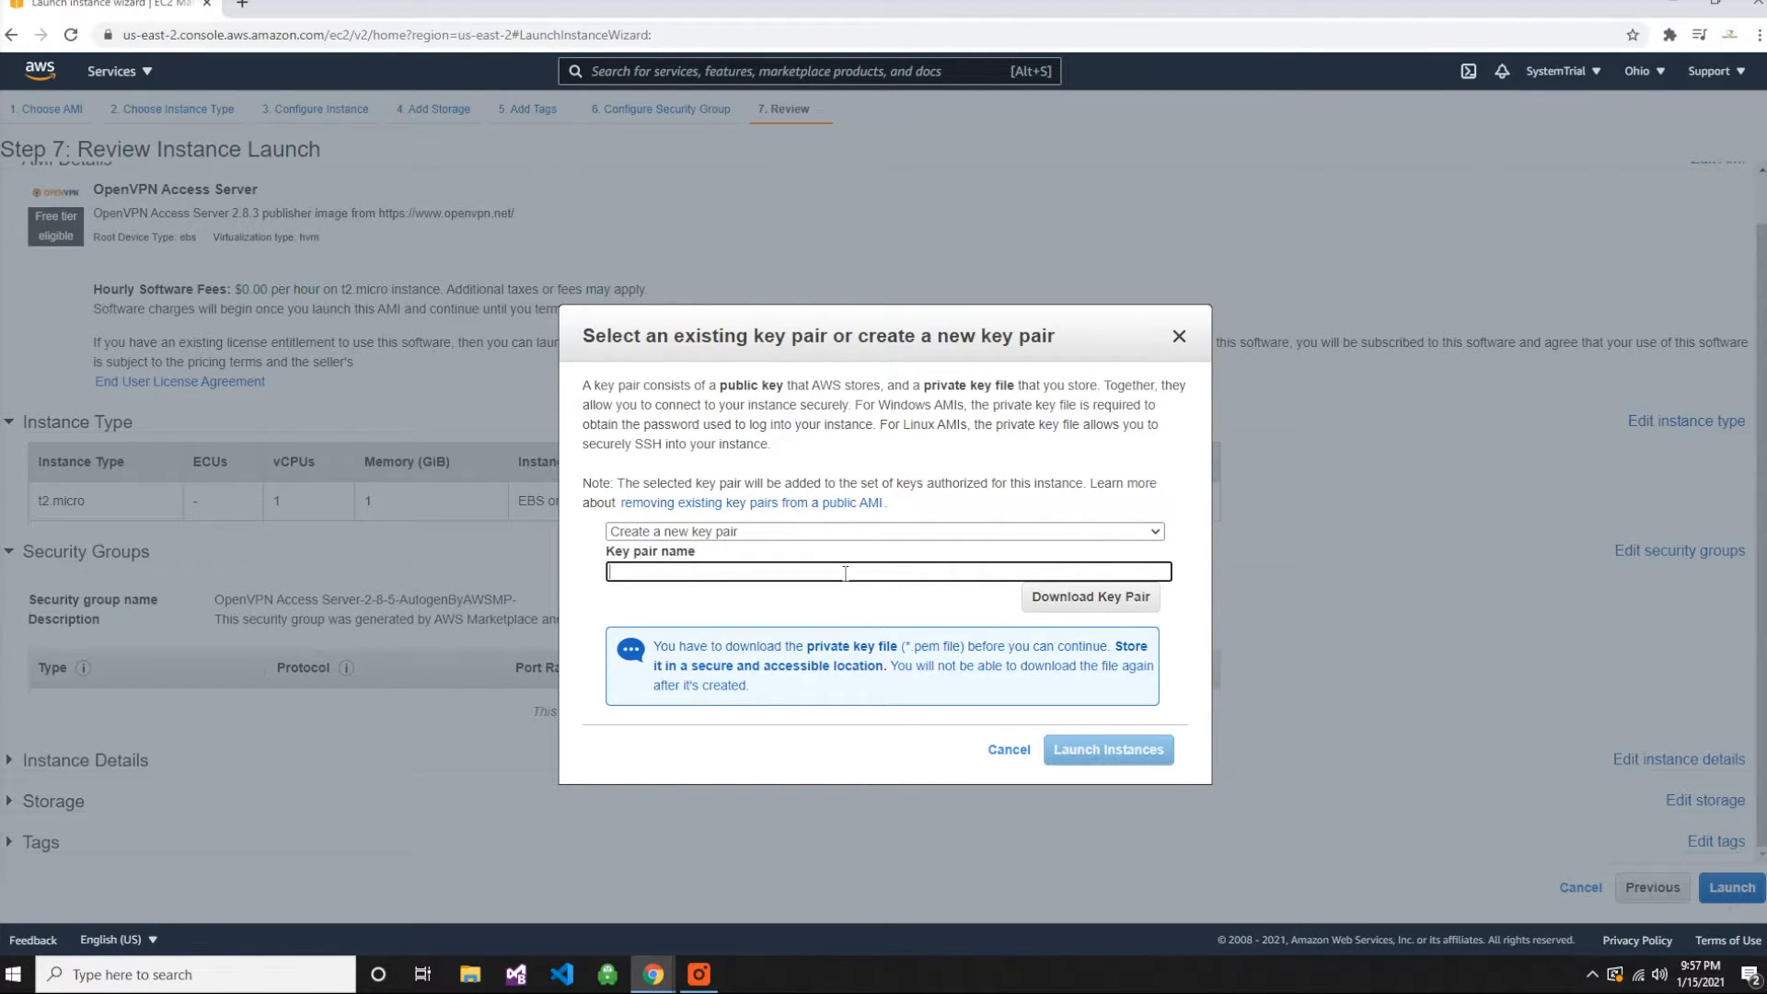
{"action": "type", "text": "Daya's VPN"}
{"action": "left_click", "coordinate": [1116, 603]}
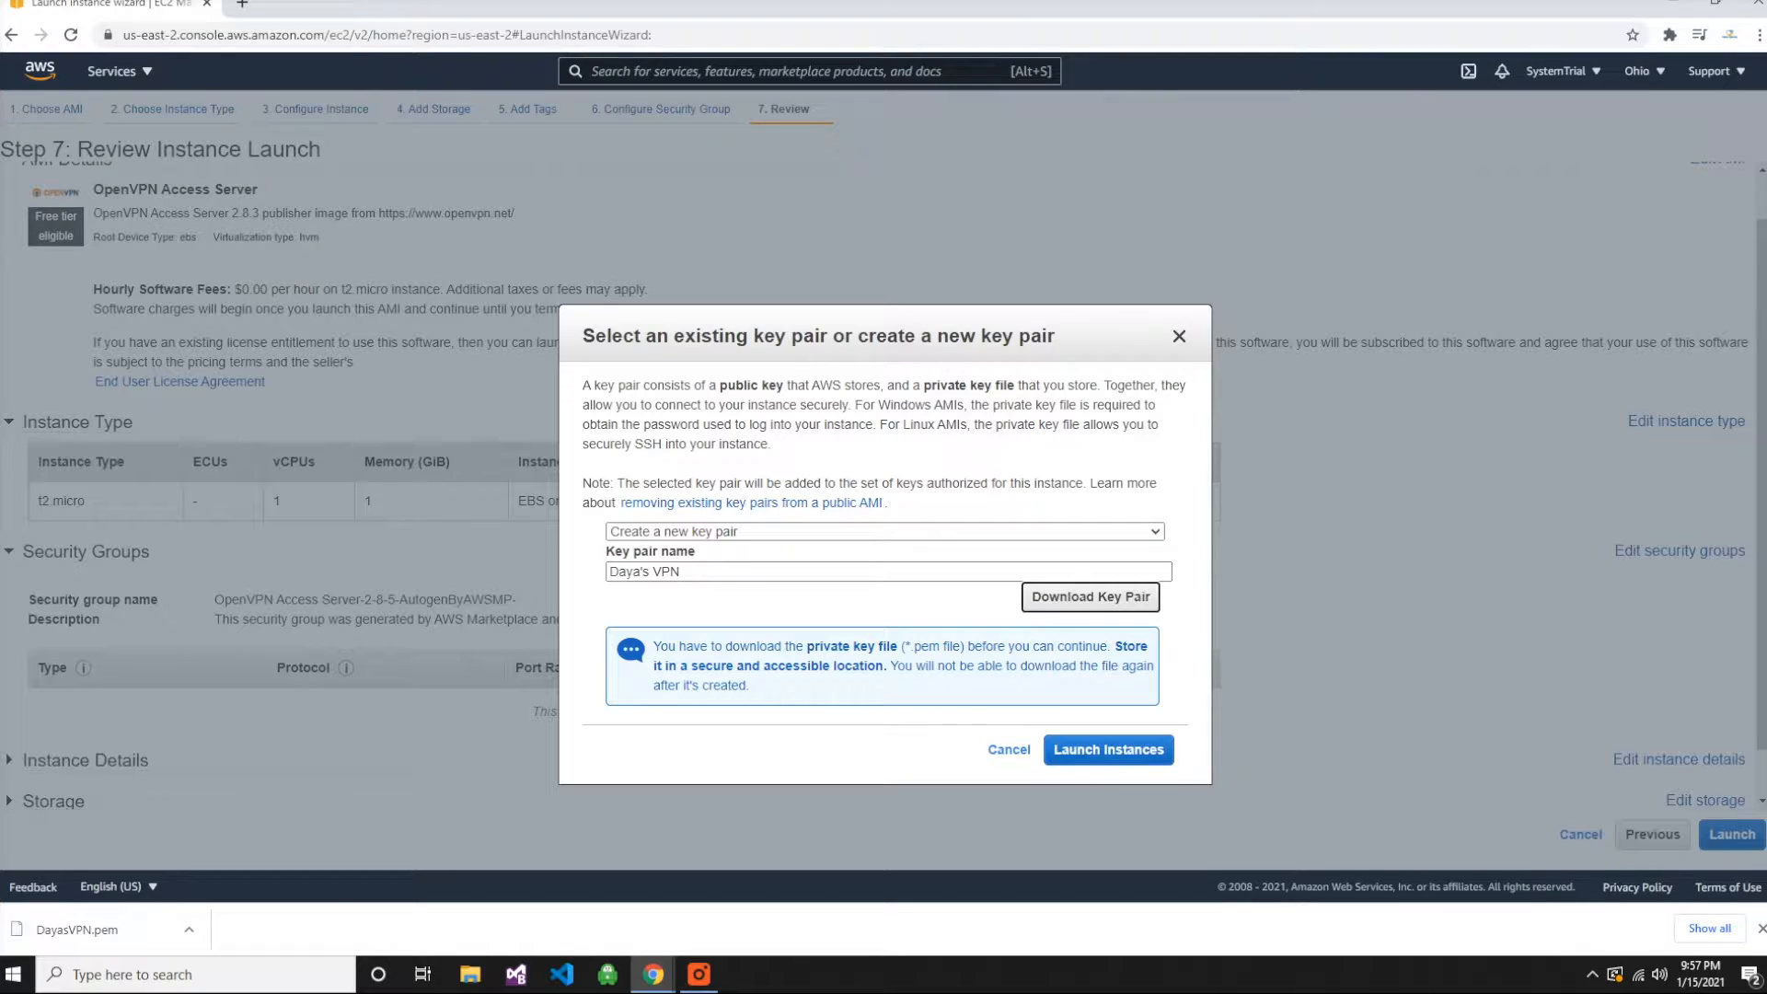
- Launch the instance with the new key pair and open the connection options of the newly launched instance
{"action": "left_click", "coordinate": [1121, 753]}
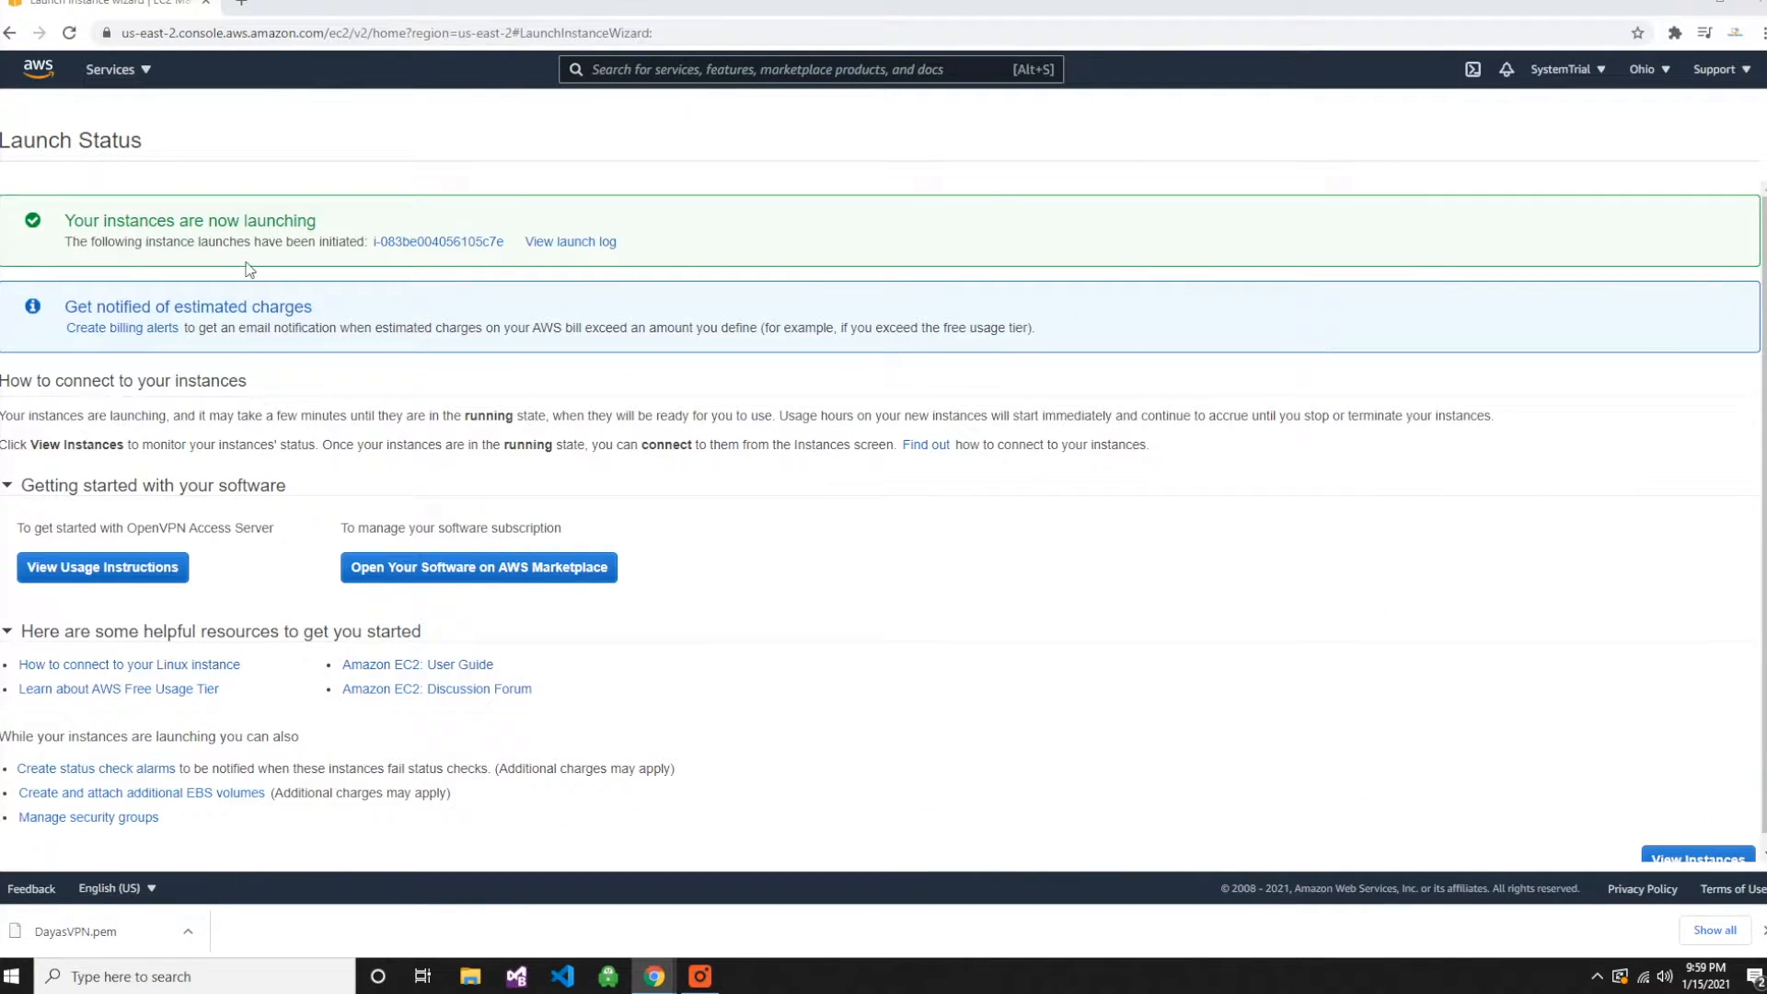
{"action": "left_click", "coordinate": [430, 247]}
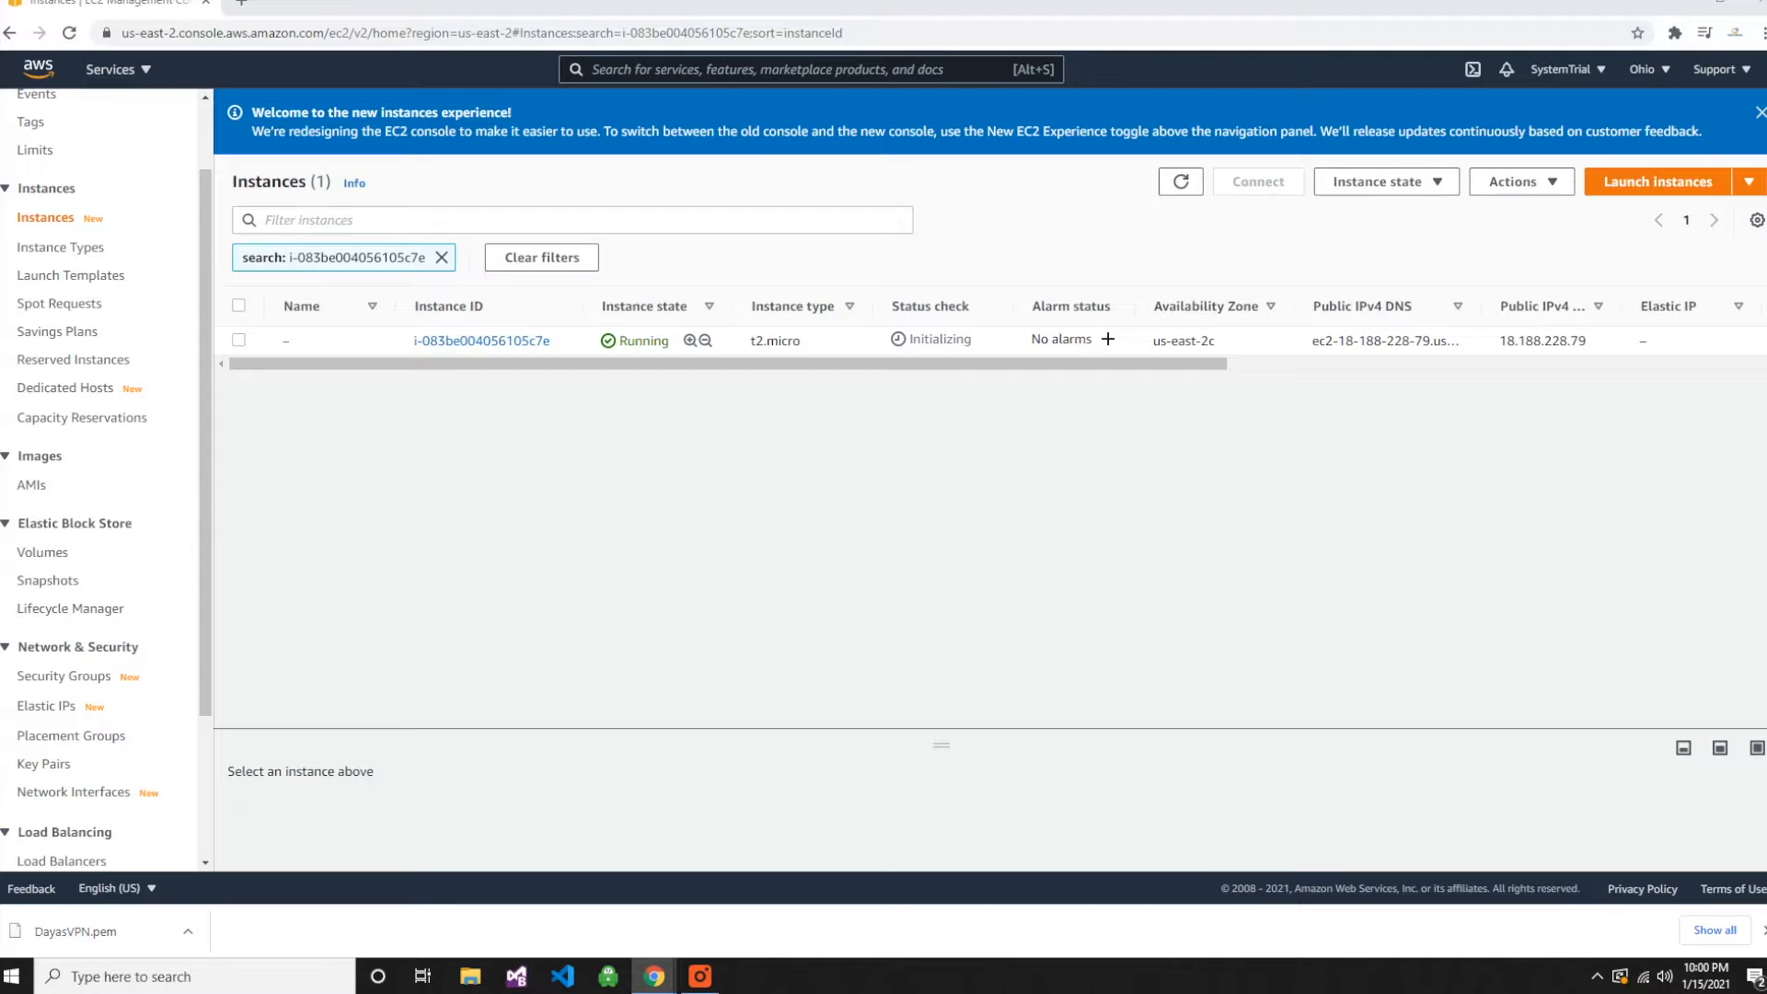
{"action": "left_click", "coordinate": [238, 341]}
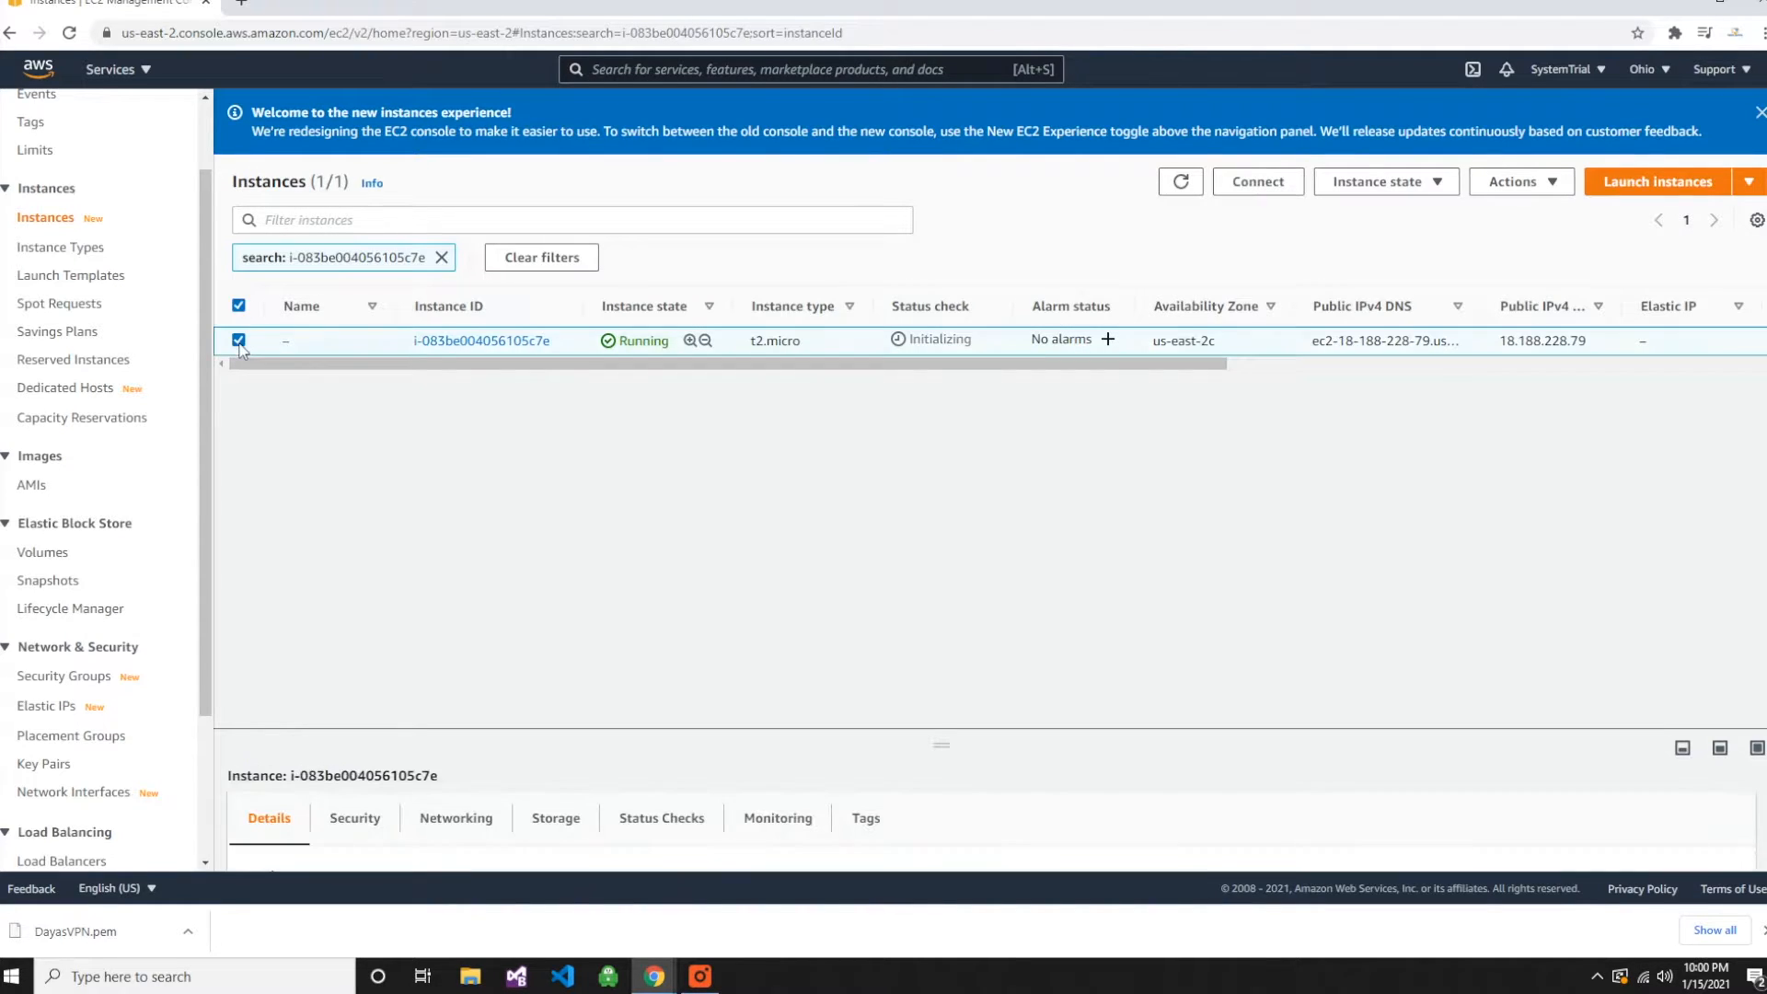
{"action": "right_click", "coordinate": [510, 347]}
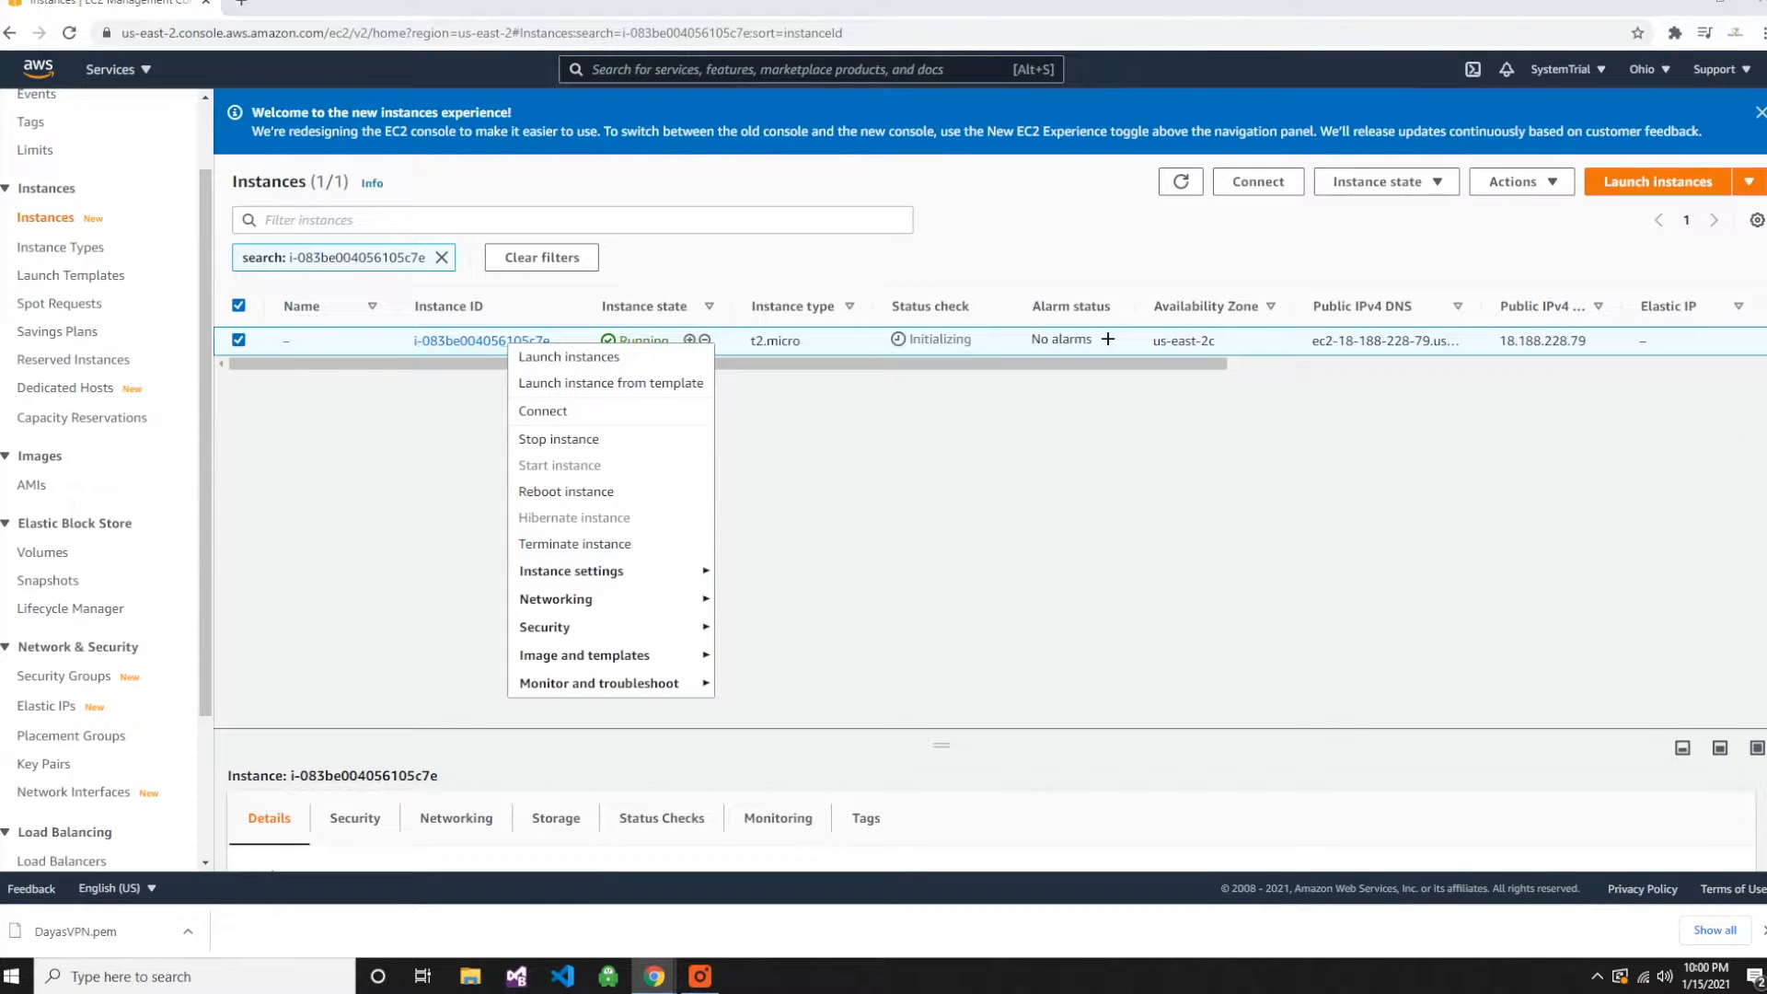
{"action": "left_click", "coordinate": [562, 411]}
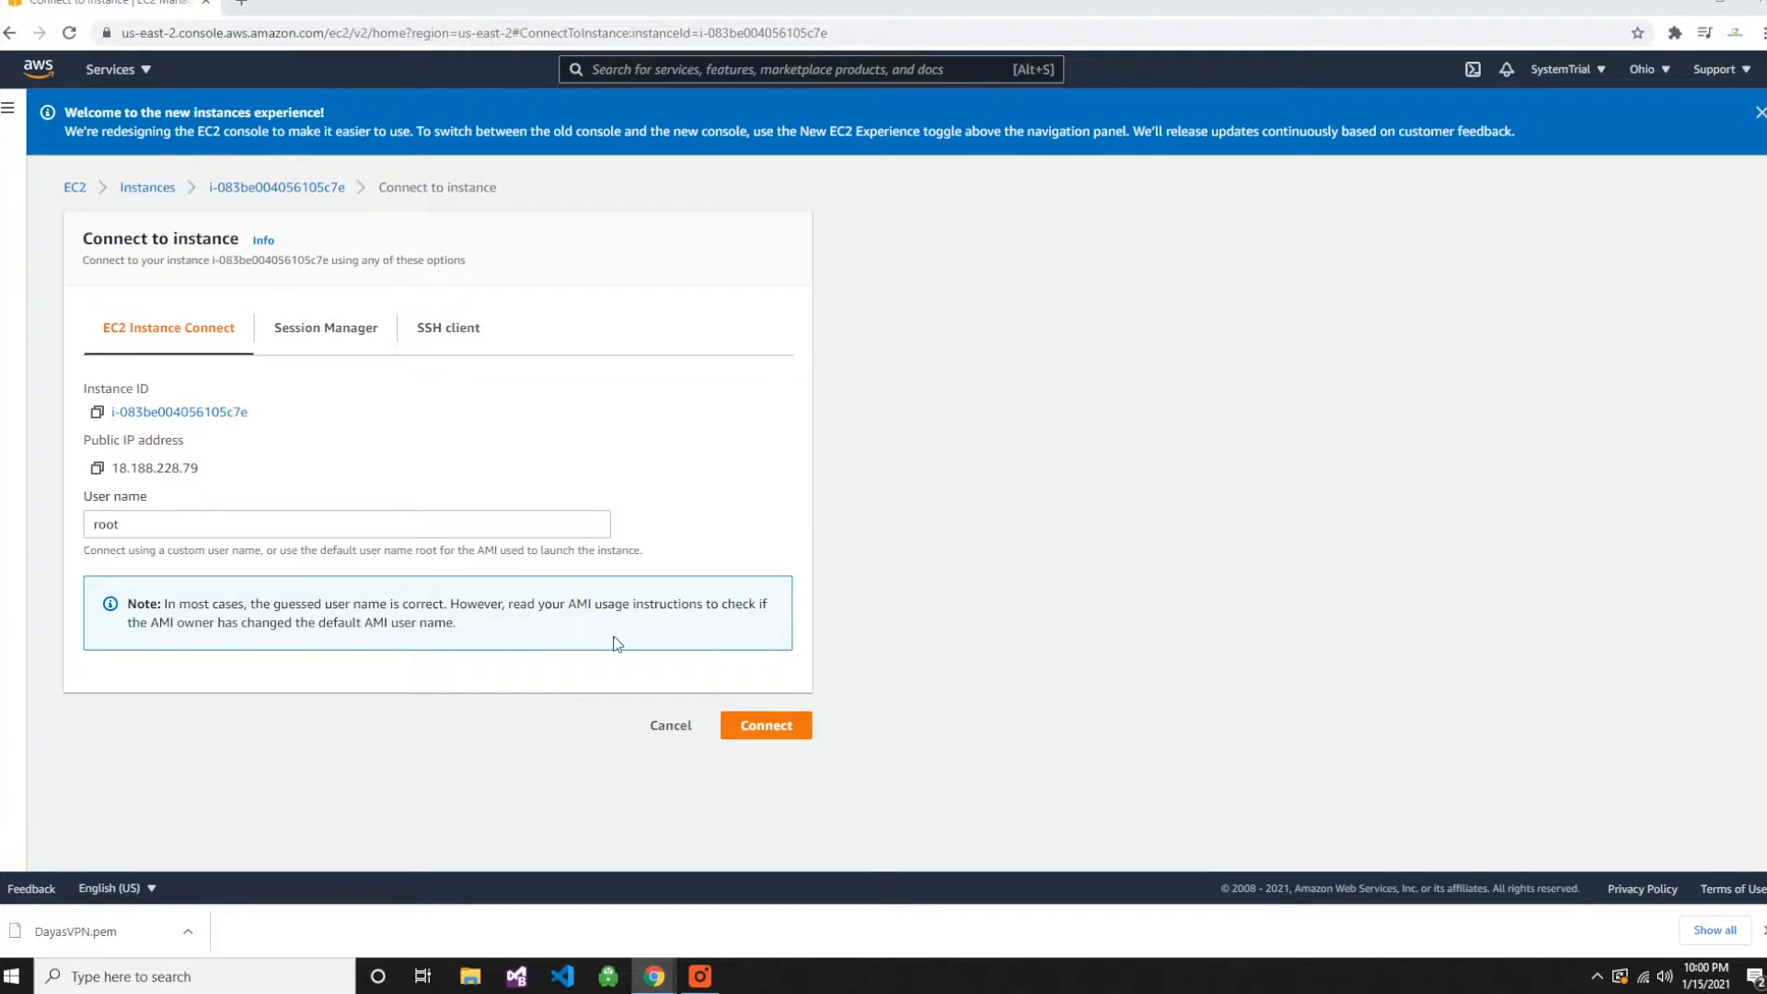
- Try to connect to the instance through EC2 Instance Connect with the user name root
{"action": "left_click", "coordinate": [757, 727]}
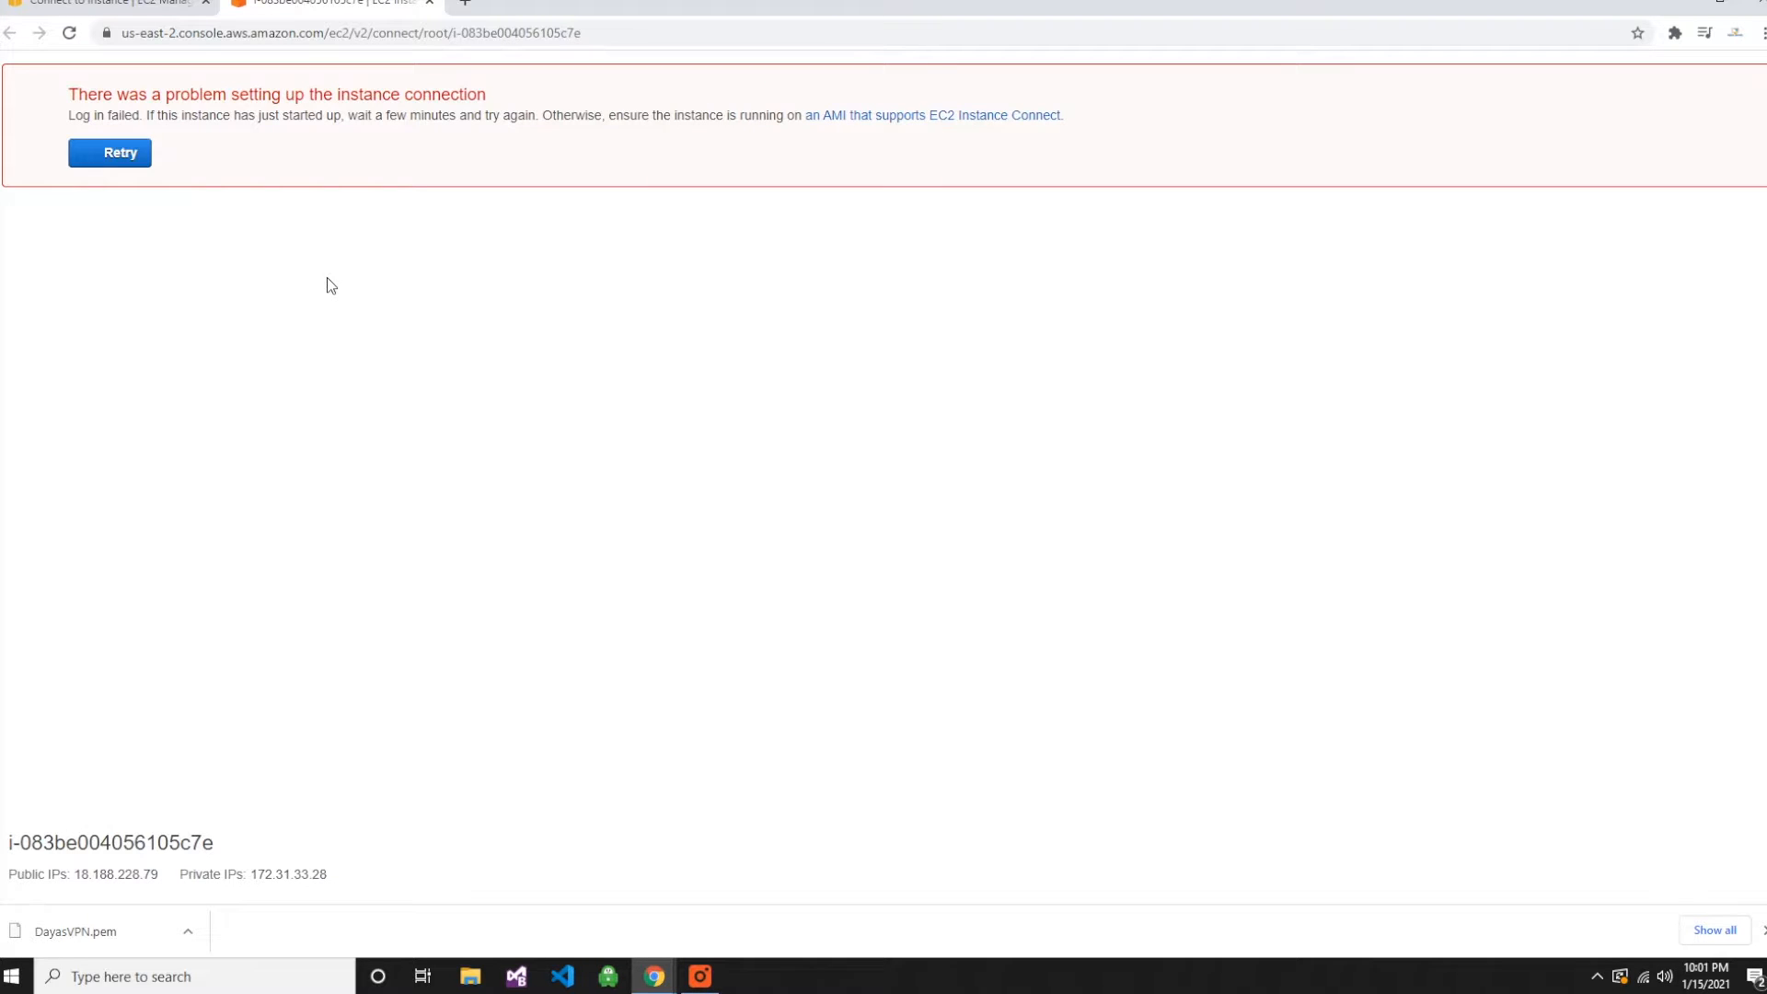
{"action": "left_click", "coordinate": [107, 158]}
{"action": "left_click", "coordinate": [433, 4]}
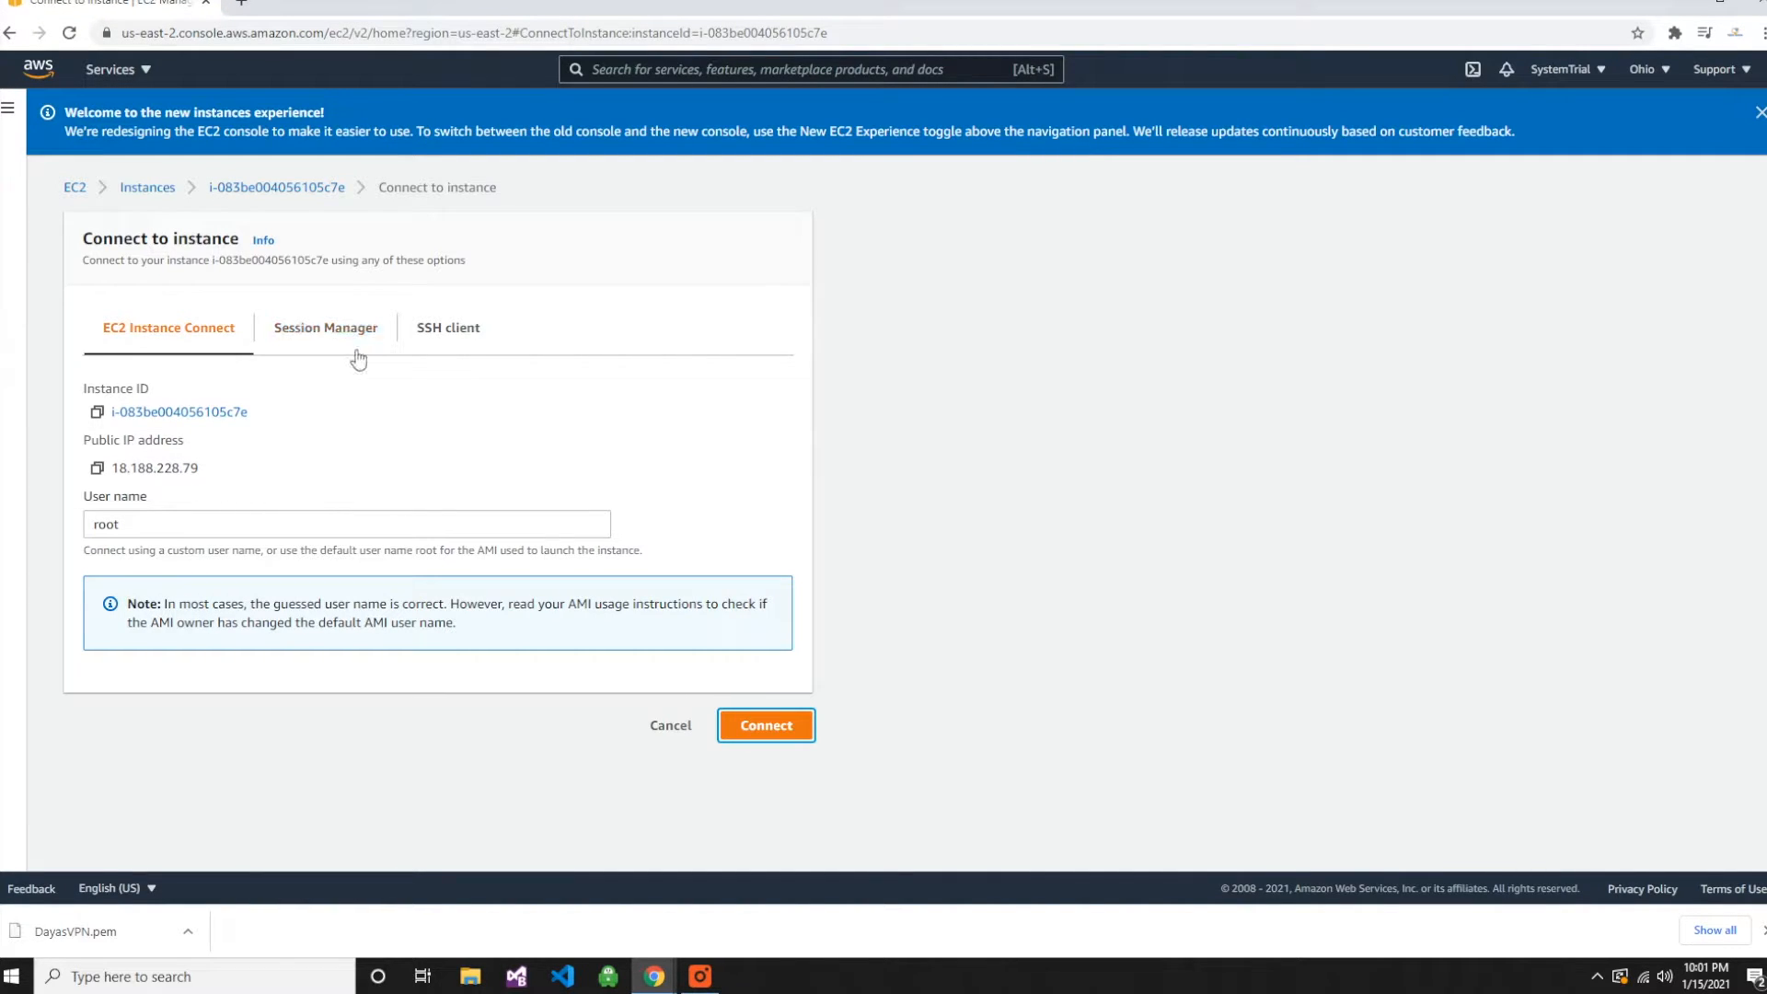
- Show the SSH client connection instructions and copy the example ssh command for the instance
{"action": "left_click", "coordinate": [450, 334]}
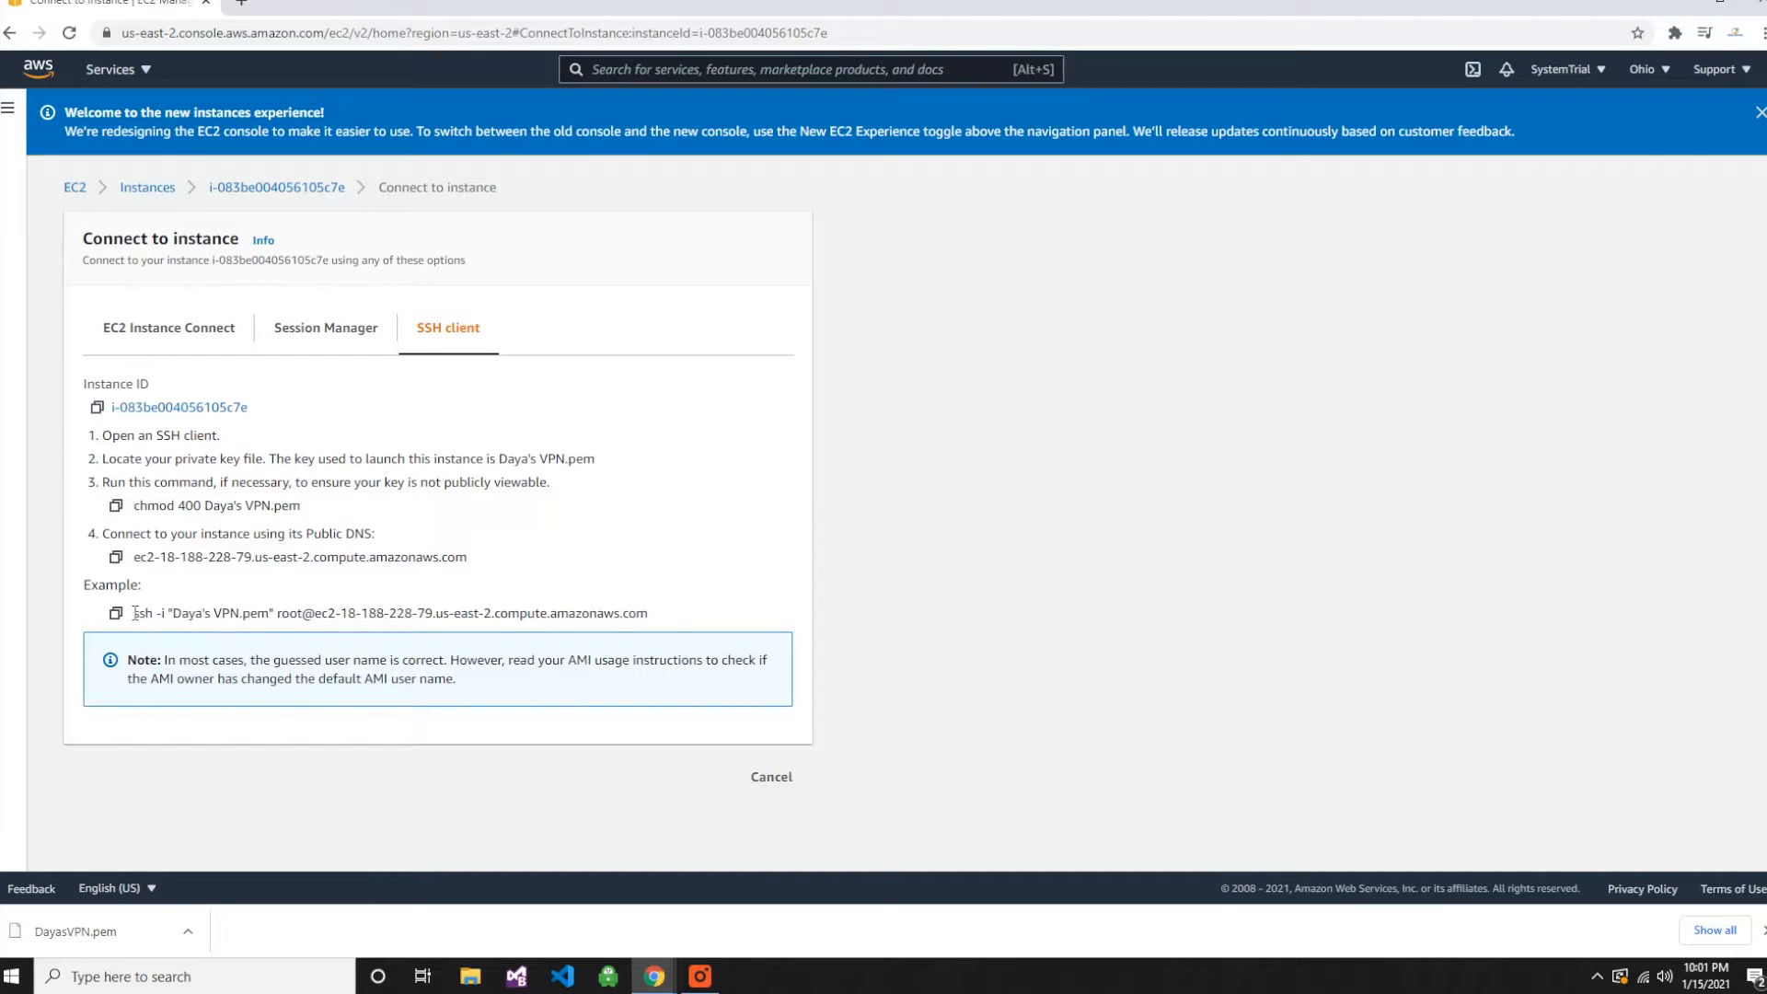
{"action": "left_click_drag", "start_coordinate": [135, 613], "coordinate": [672, 618]}
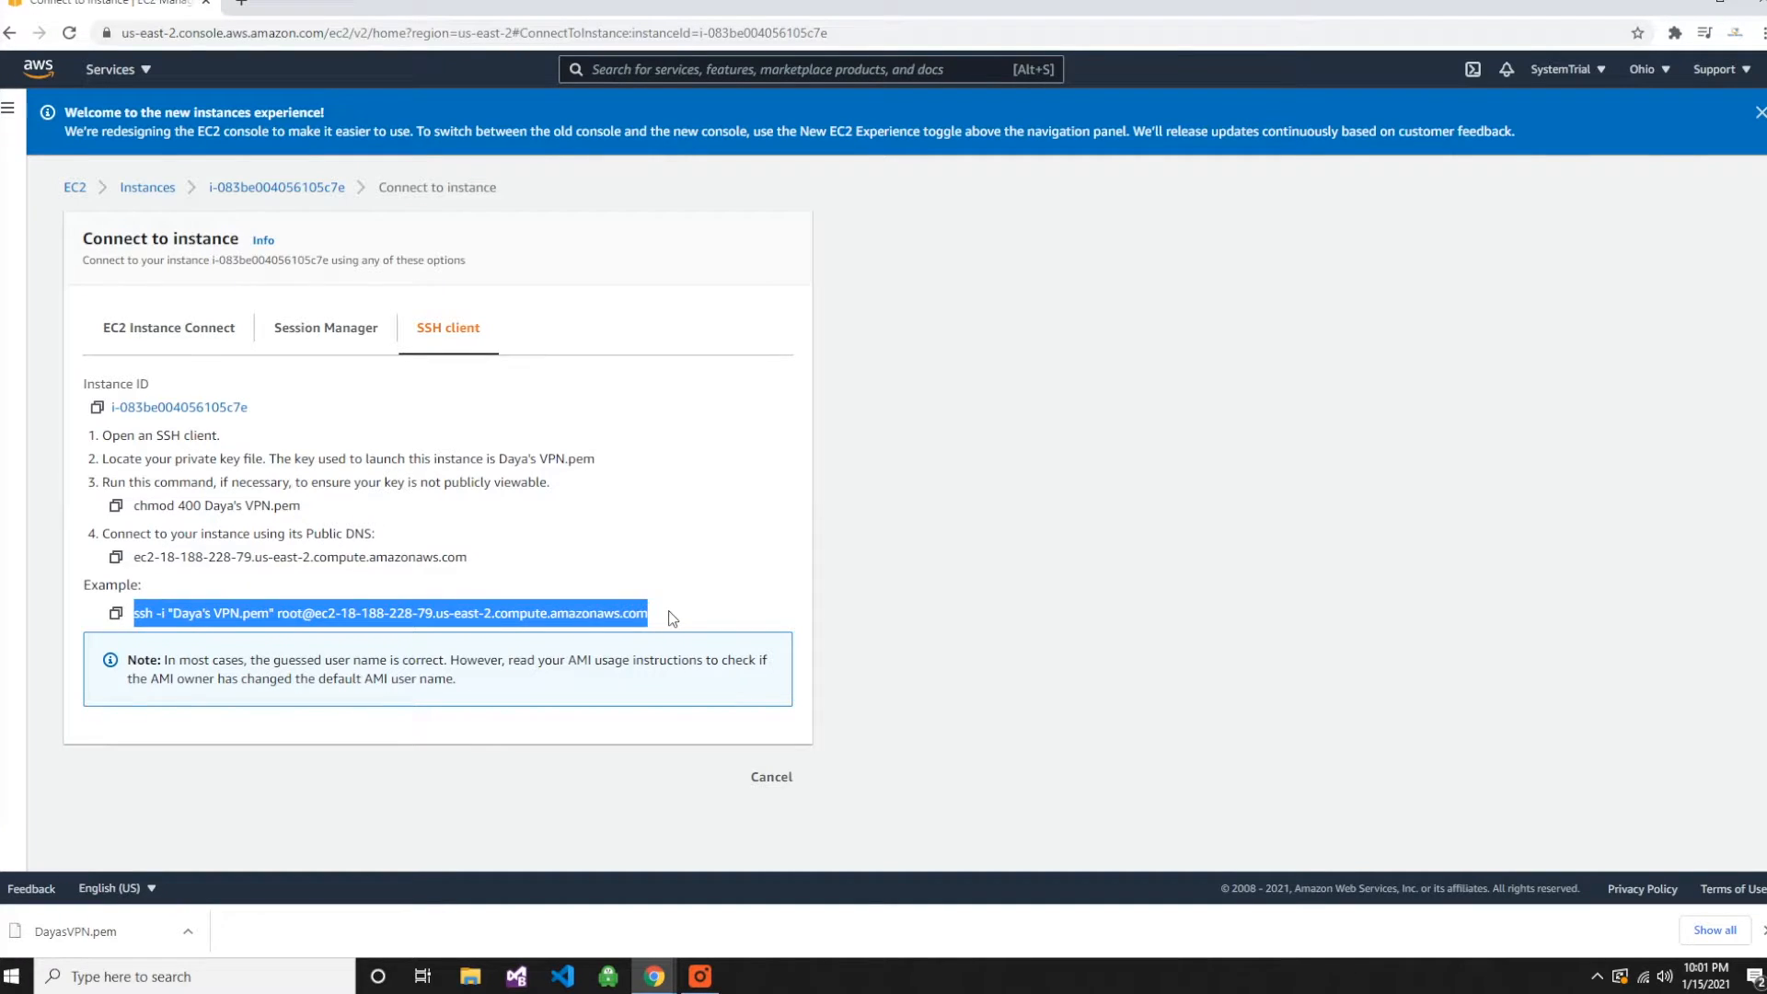
{"action": "right_click", "coordinate": [547, 611]}
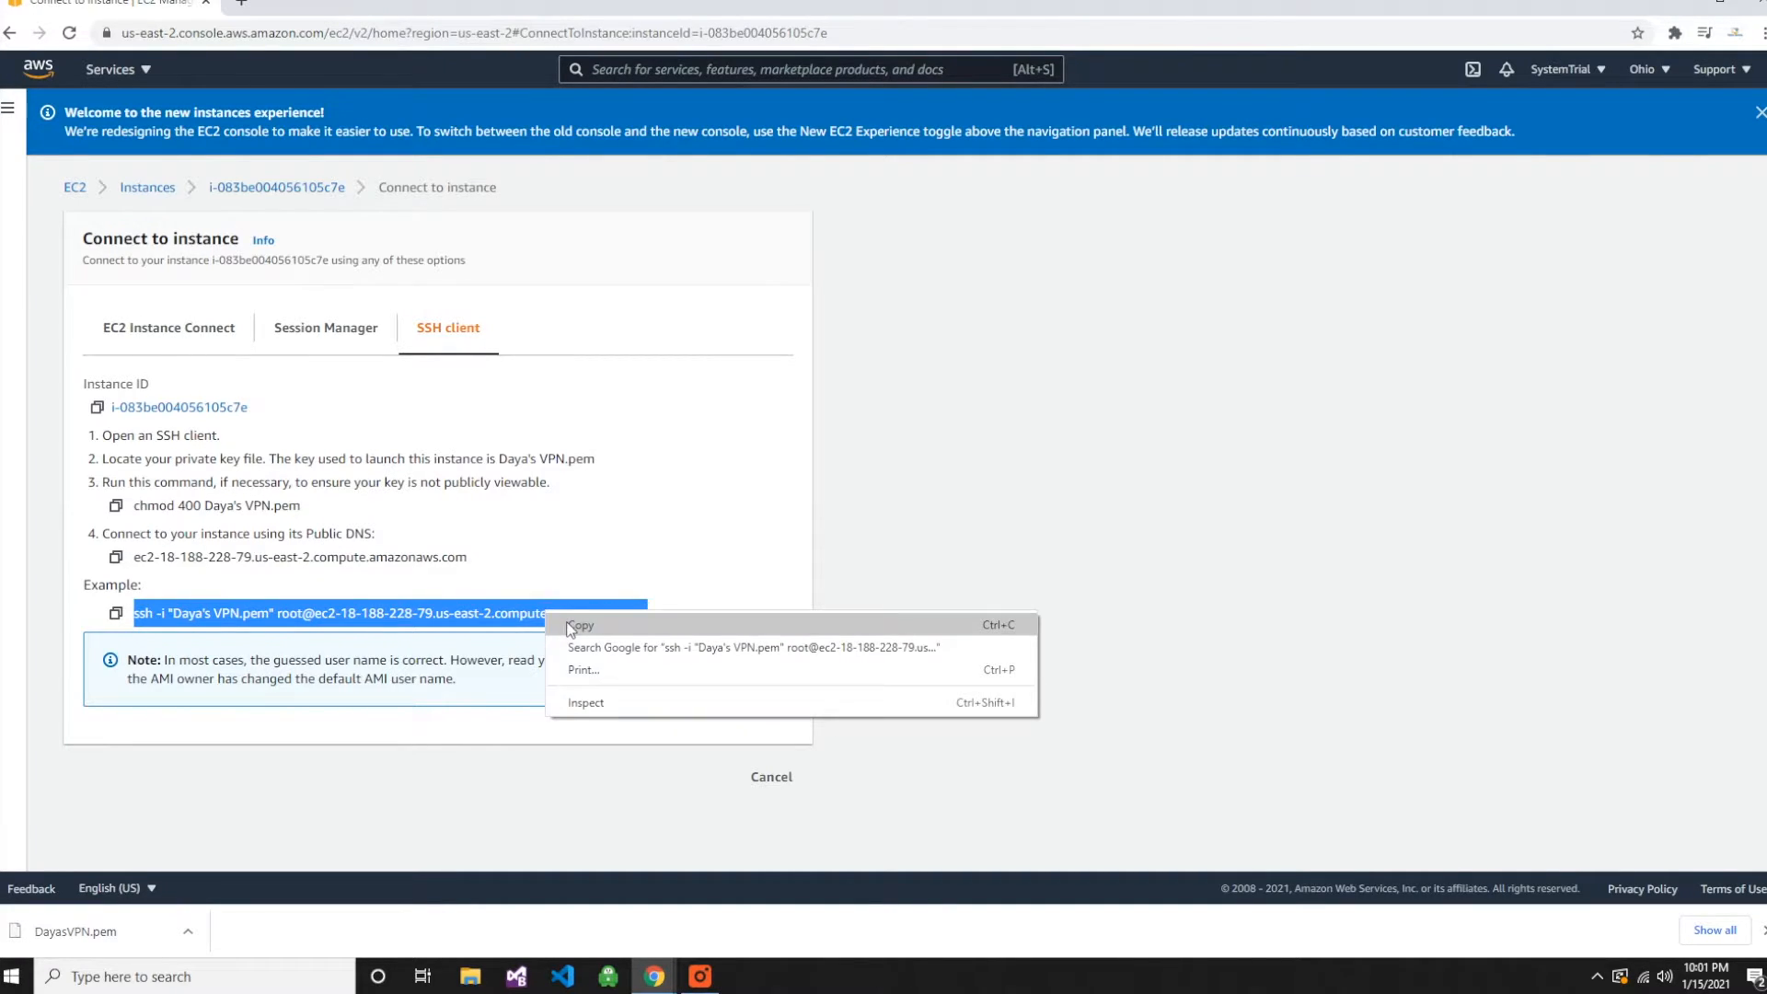
{"action": "left_click", "coordinate": [580, 625]}
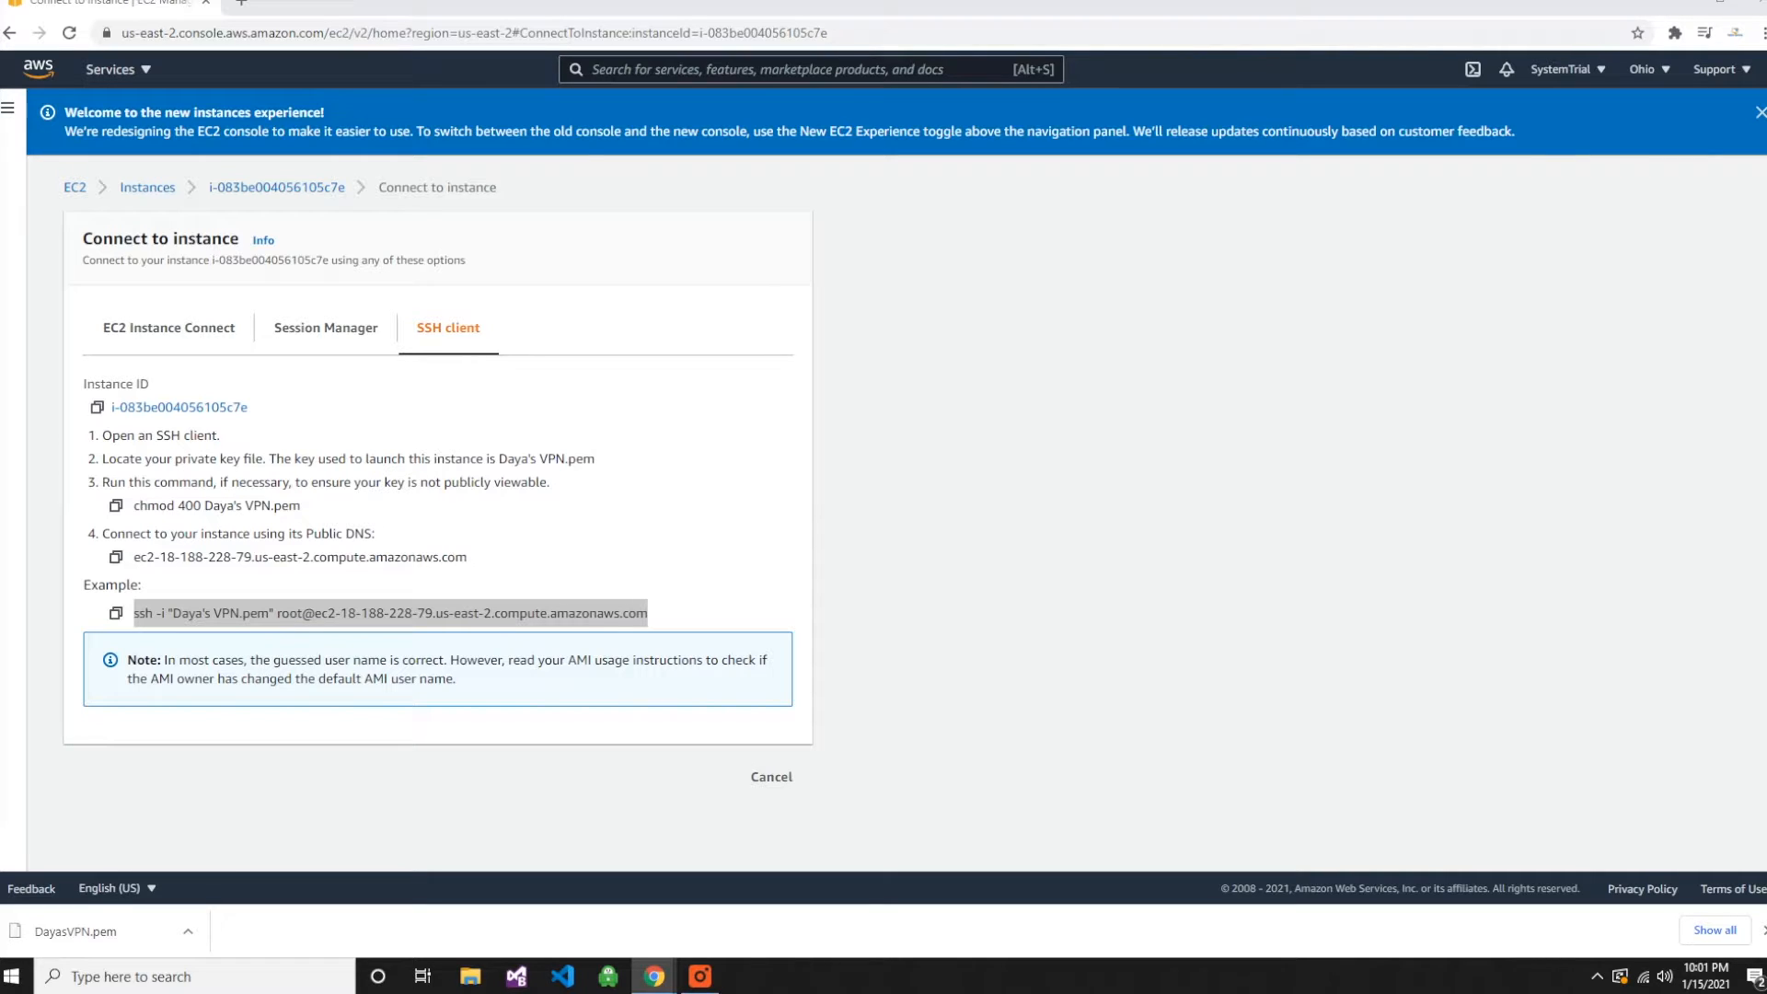
- Search Windows for power and open Windows PowerShell, ready for input at its prompt
{"action": "left_click", "coordinate": [16, 978]}
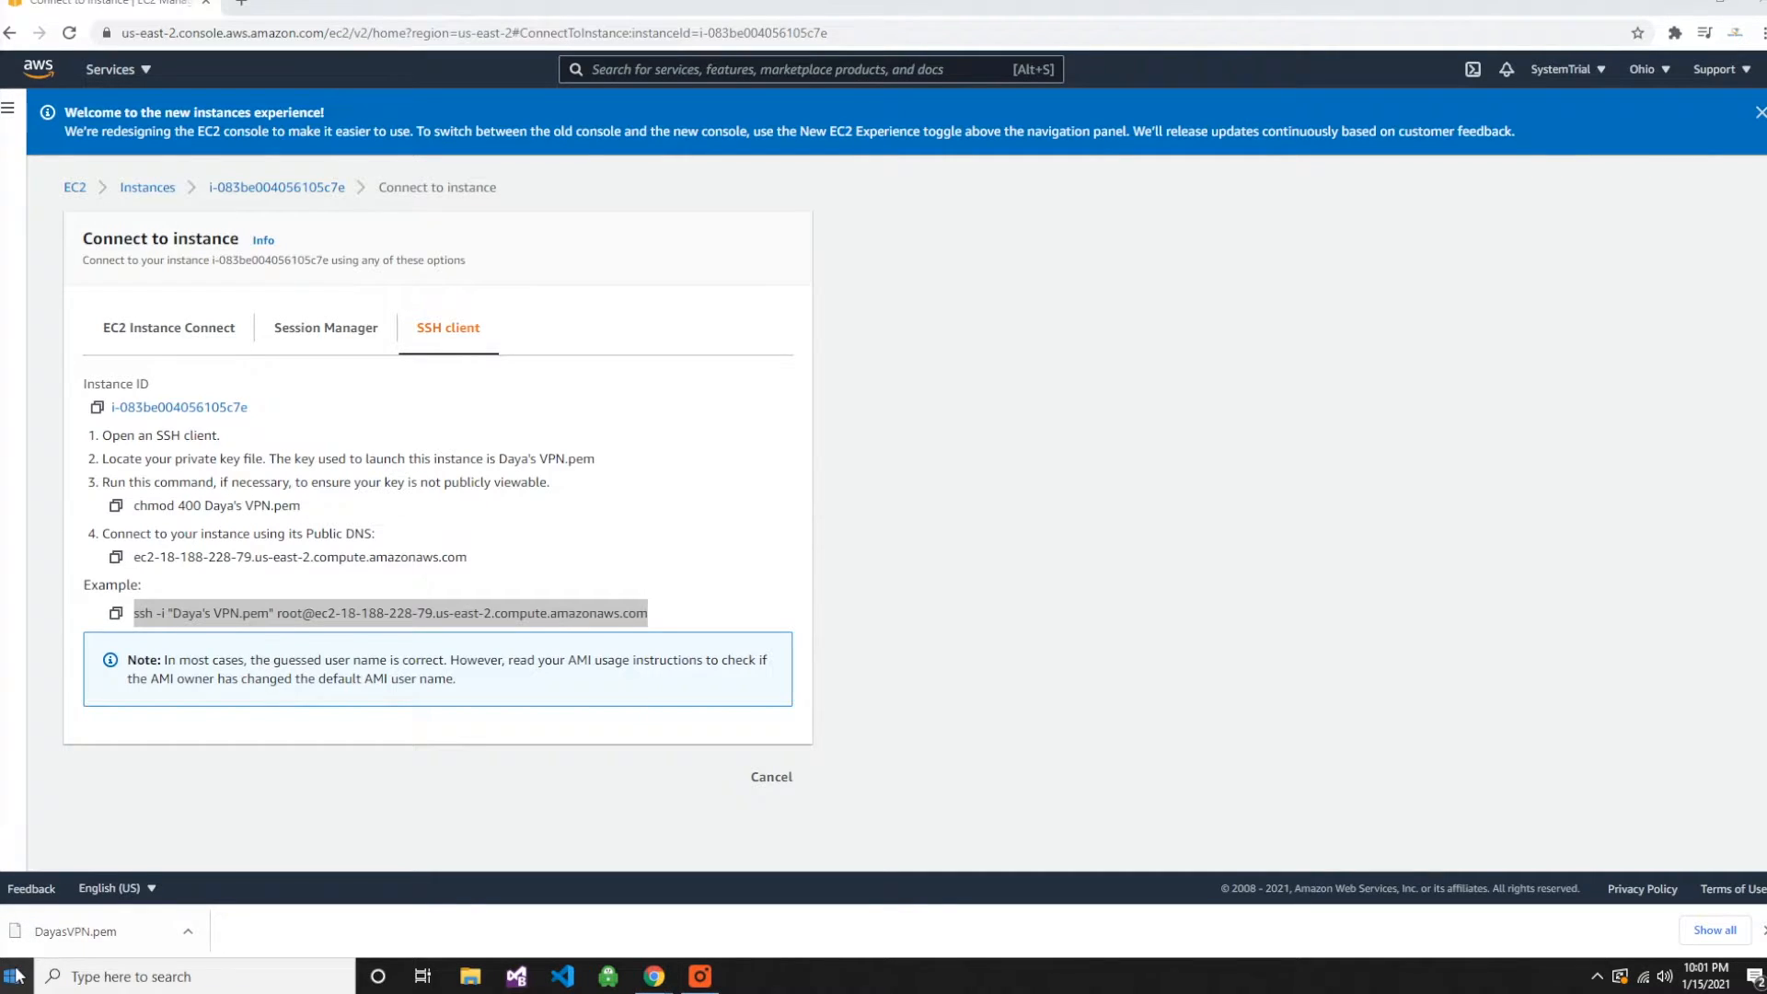
{"action": "type", "text": "powe"}
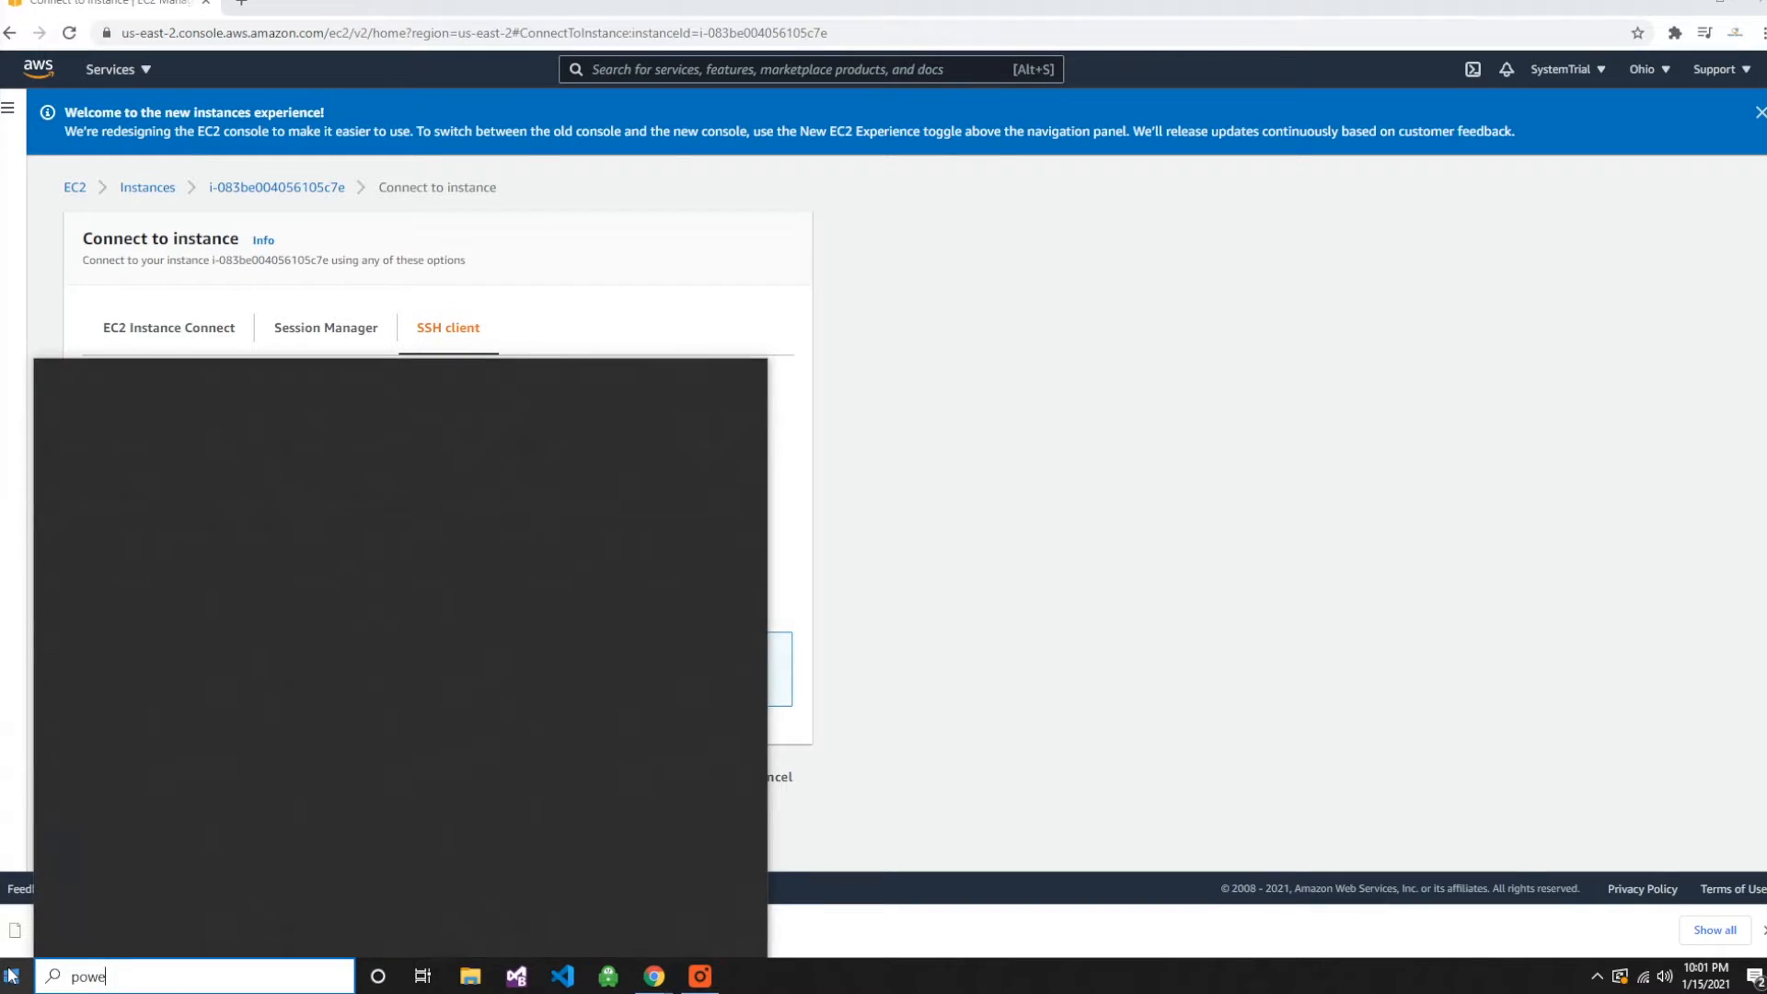
{"action": "type", "text": "r"}
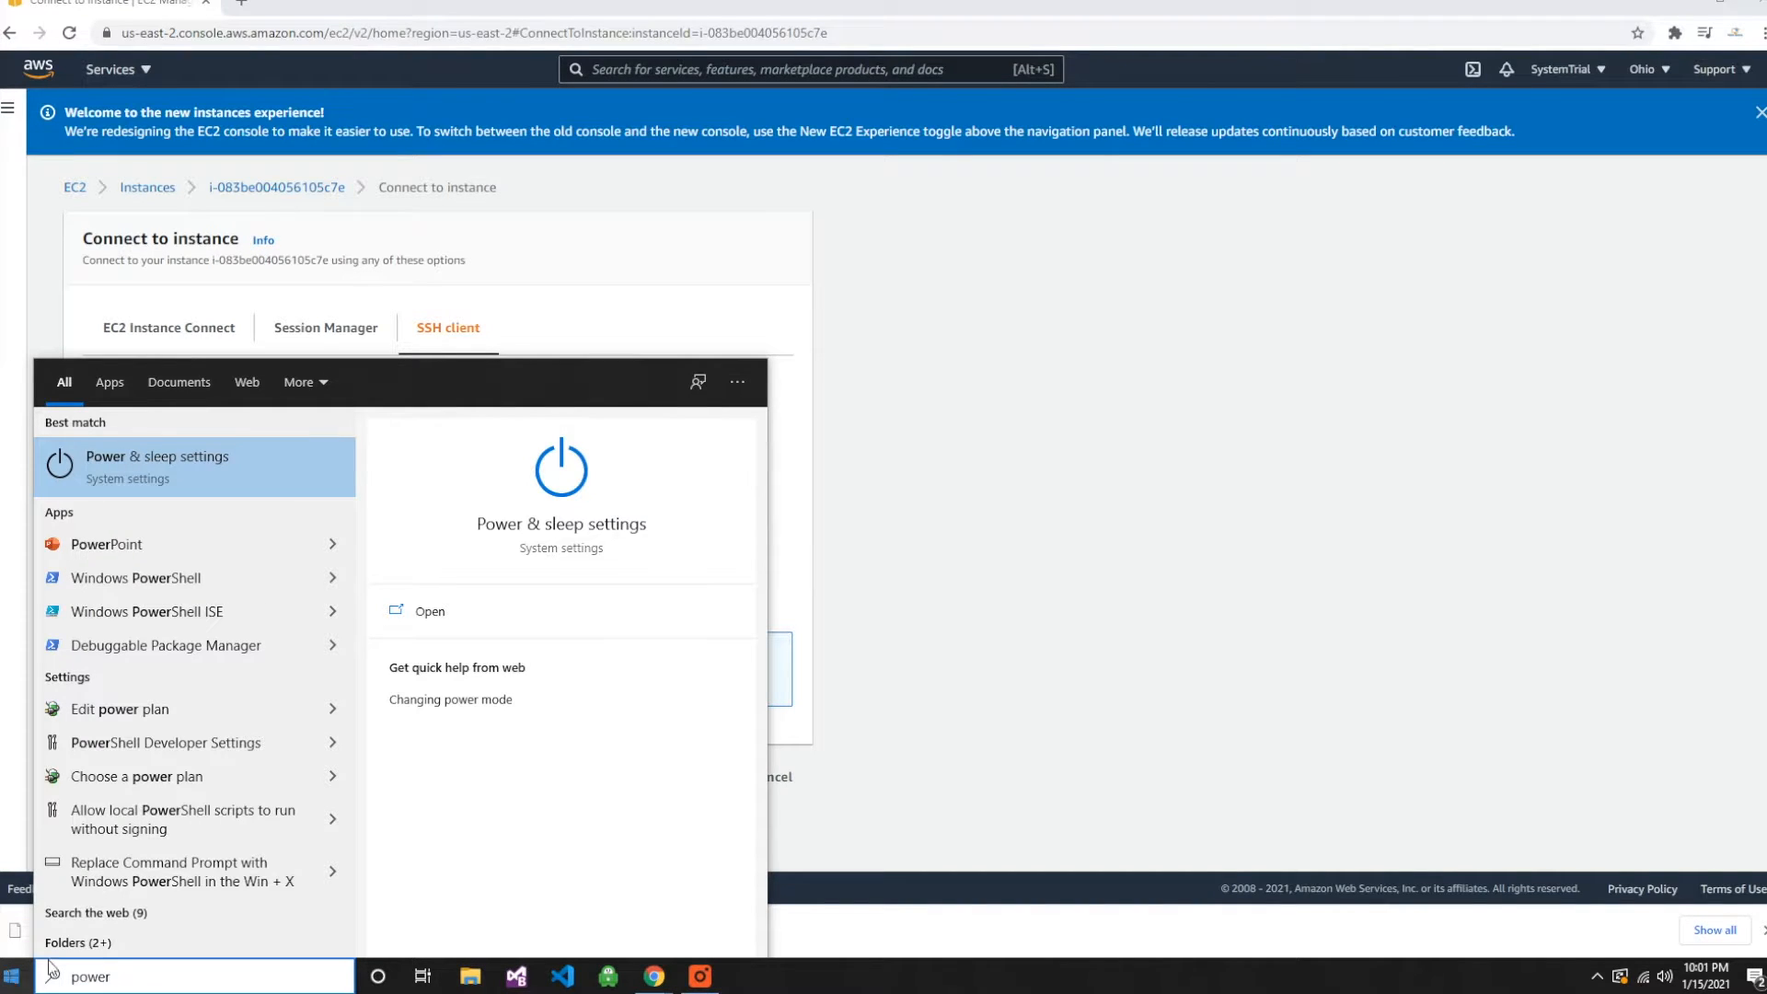
{"action": "left_click", "coordinate": [188, 587]}
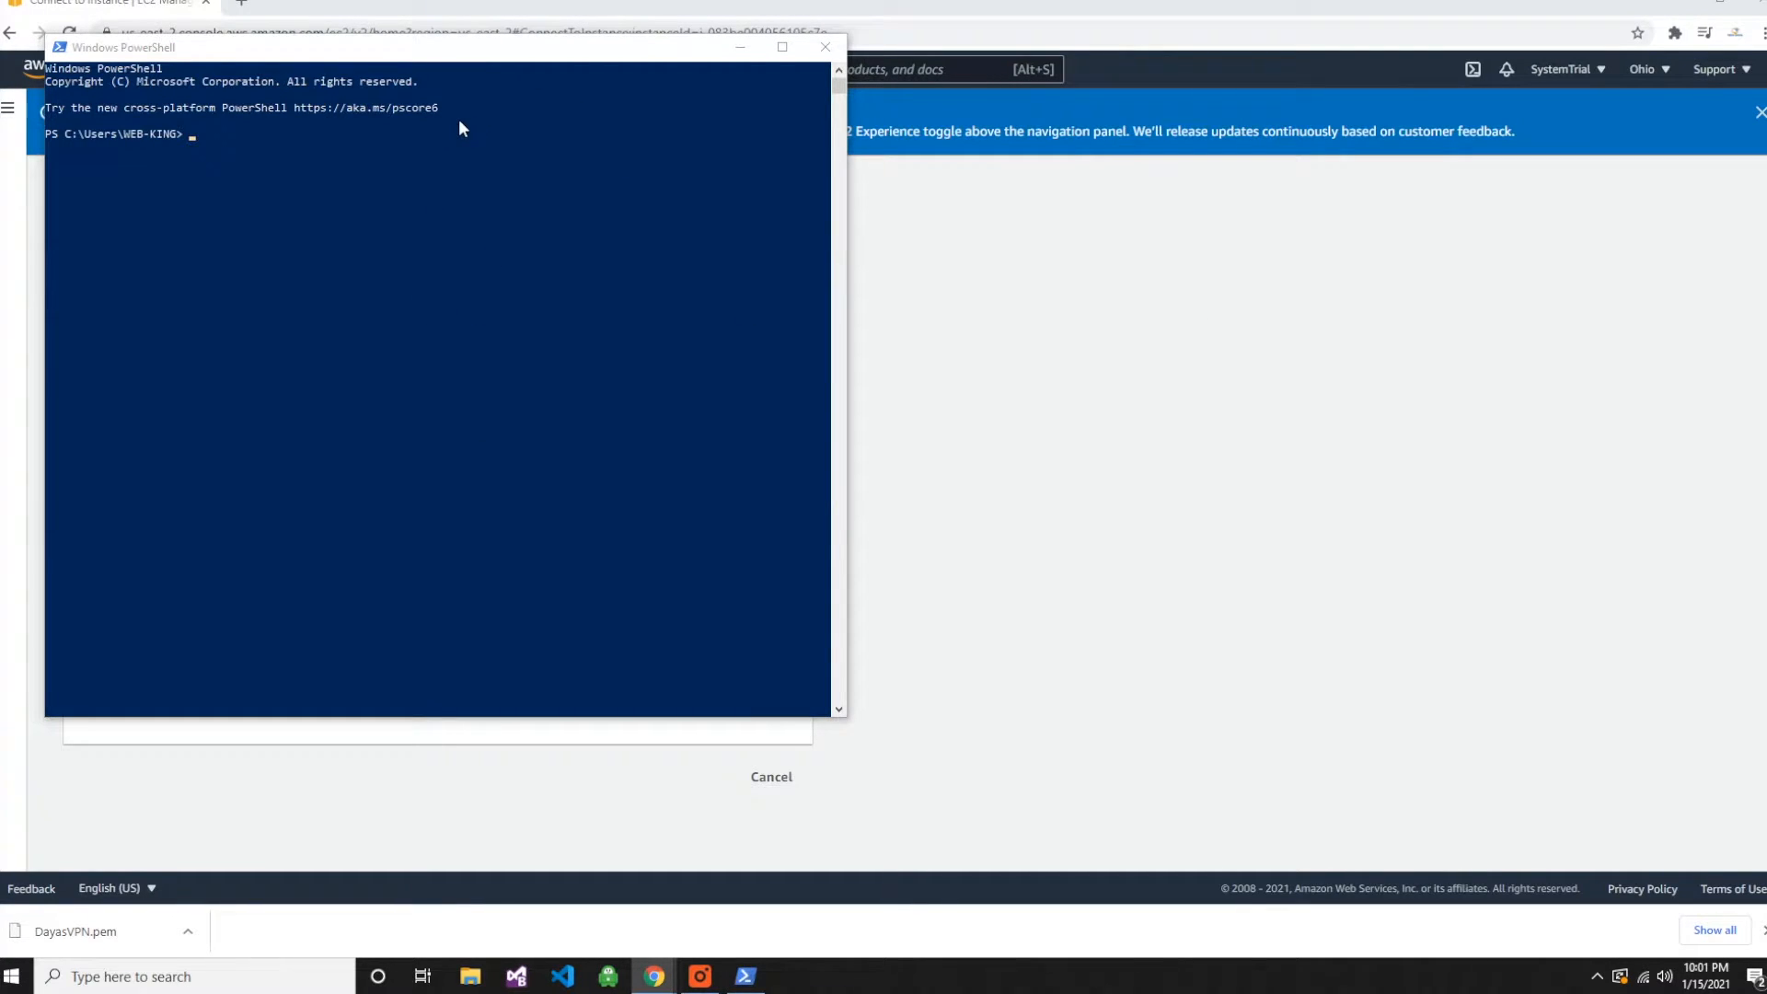
{"action": "left_click", "coordinate": [368, 126]}
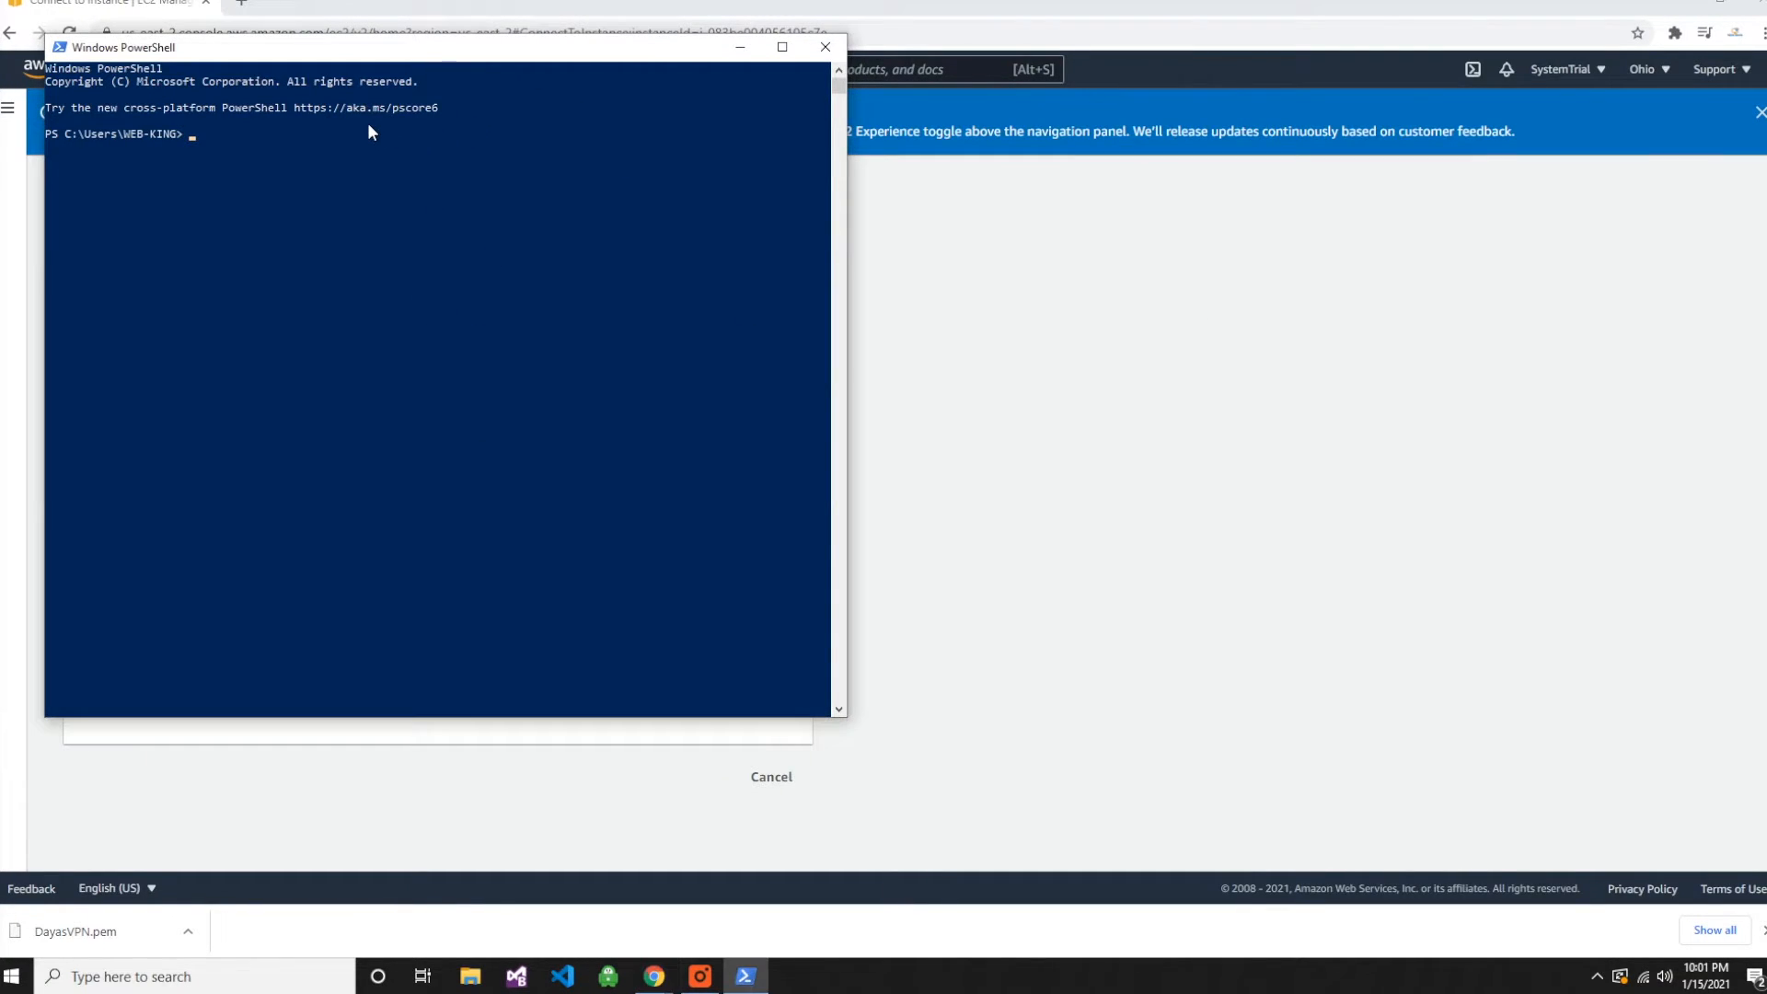
- Paste the copied ssh command and try inserting Downloads/ before VPN.pem in the key file path
{"action": "right_click", "coordinate": [194, 131]}
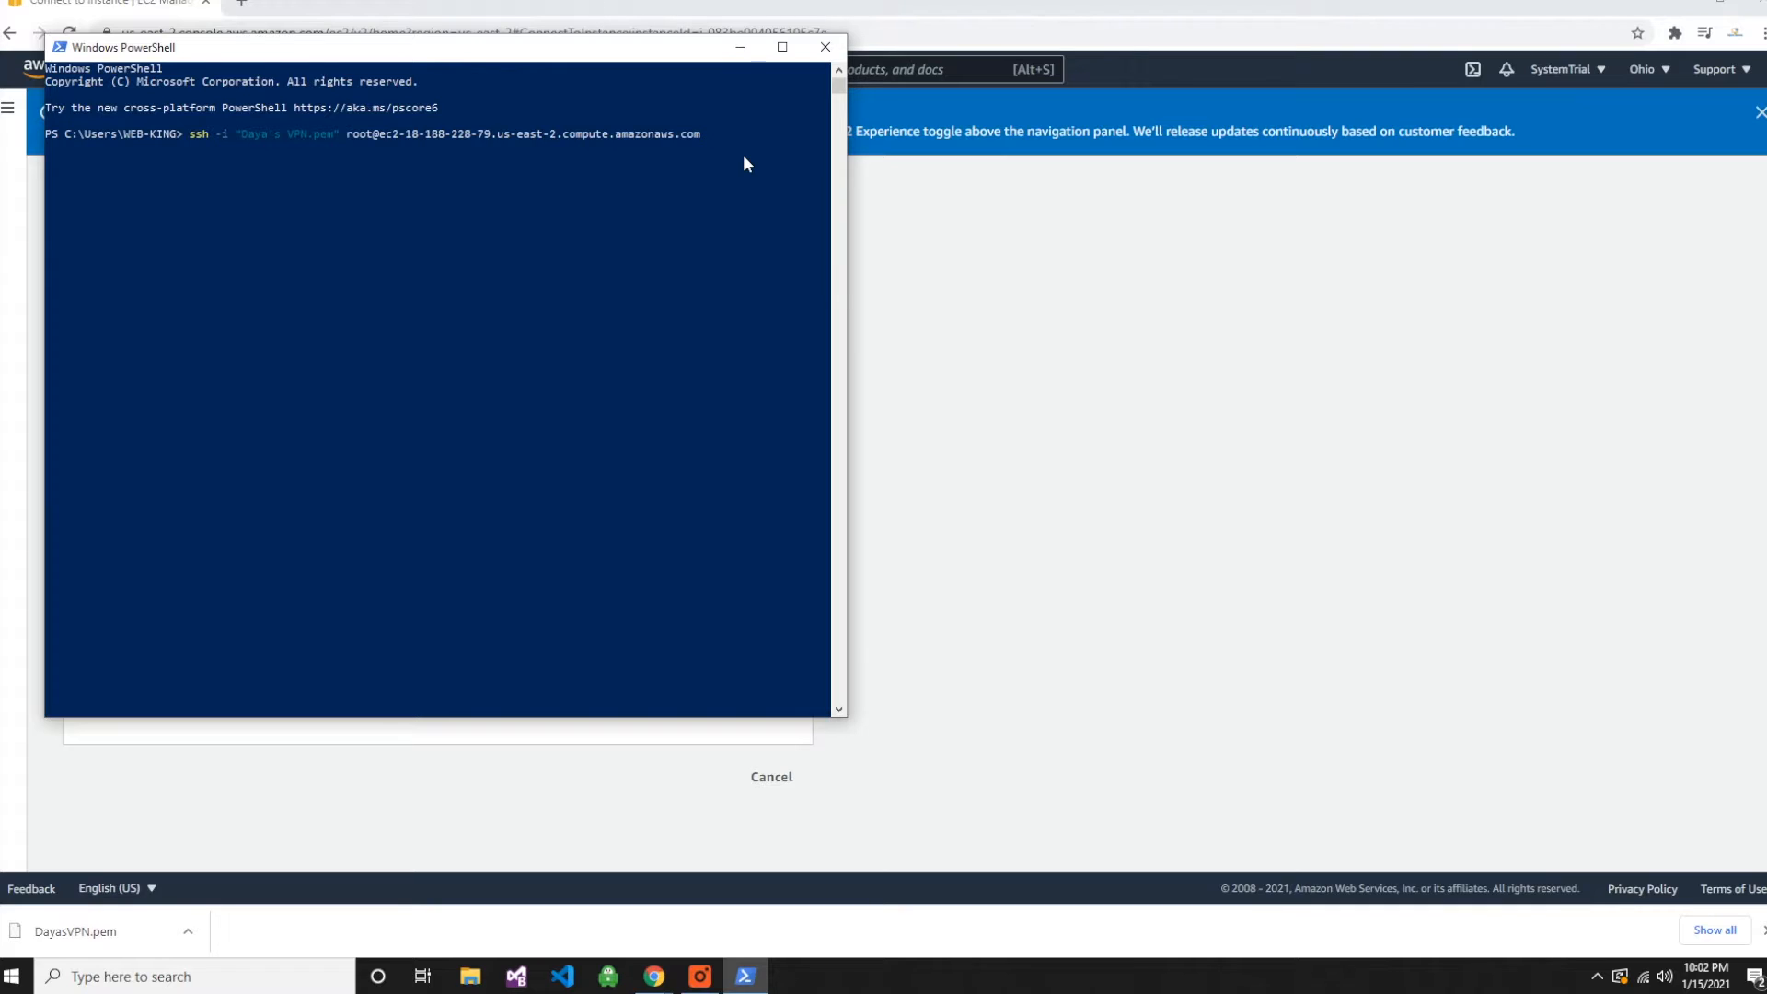
{"action": "key", "text": "Left"}
{"action": "key", "text": "Left"}
{"action": "key", "text": "Left"}
{"action": "key", "text": "Left"}
{"action": "key", "text": "Left"}
{"action": "key", "text": "Left"}
{"action": "key", "text": "Left"}
{"action": "key", "text": "Left"}
{"action": "key", "text": "Left"}
{"action": "key", "text": "Left"}
{"action": "key", "text": "Left"}
{"action": "key", "text": "Left"}
{"action": "key", "text": "Left"}
{"action": "key", "text": "Left"}
{"action": "key", "text": "Left"}
{"action": "key", "text": "Left"}
{"action": "key", "text": "Left"}
{"action": "key", "text": "Left"}
{"action": "key", "text": "Left"}
{"action": "key", "text": "Left"}
{"action": "key", "text": "Left"}
{"action": "key", "text": "Left"}
{"action": "key", "text": "Left"}
{"action": "key", "text": "Left"}
{"action": "key", "text": "Left"}
{"action": "key", "text": "Left"}
{"action": "key", "text": "Left"}
{"action": "key", "text": "Left"}
{"action": "key", "text": "Left"}
{"action": "key", "text": "Left"}
{"action": "key", "text": "Left"}
{"action": "key", "text": "Left"}
{"action": "key", "text": "Left"}
{"action": "key", "text": "Left"}
{"action": "key", "text": "Left"}
{"action": "key", "text": "Left"}
{"action": "key", "text": "Left"}
{"action": "key", "text": "Left"}
{"action": "key", "text": "Left"}
{"action": "key", "text": "Left"}
{"action": "key", "text": "Left"}
{"action": "key", "text": "Left"}
{"action": "key", "text": "Left"}
{"action": "key", "text": "Left"}
{"action": "key", "text": "Left"}
{"action": "key", "text": "Left"}
{"action": "key", "text": "Left"}
{"action": "key", "text": "Left"}
{"action": "type", "text": "Downloa"}
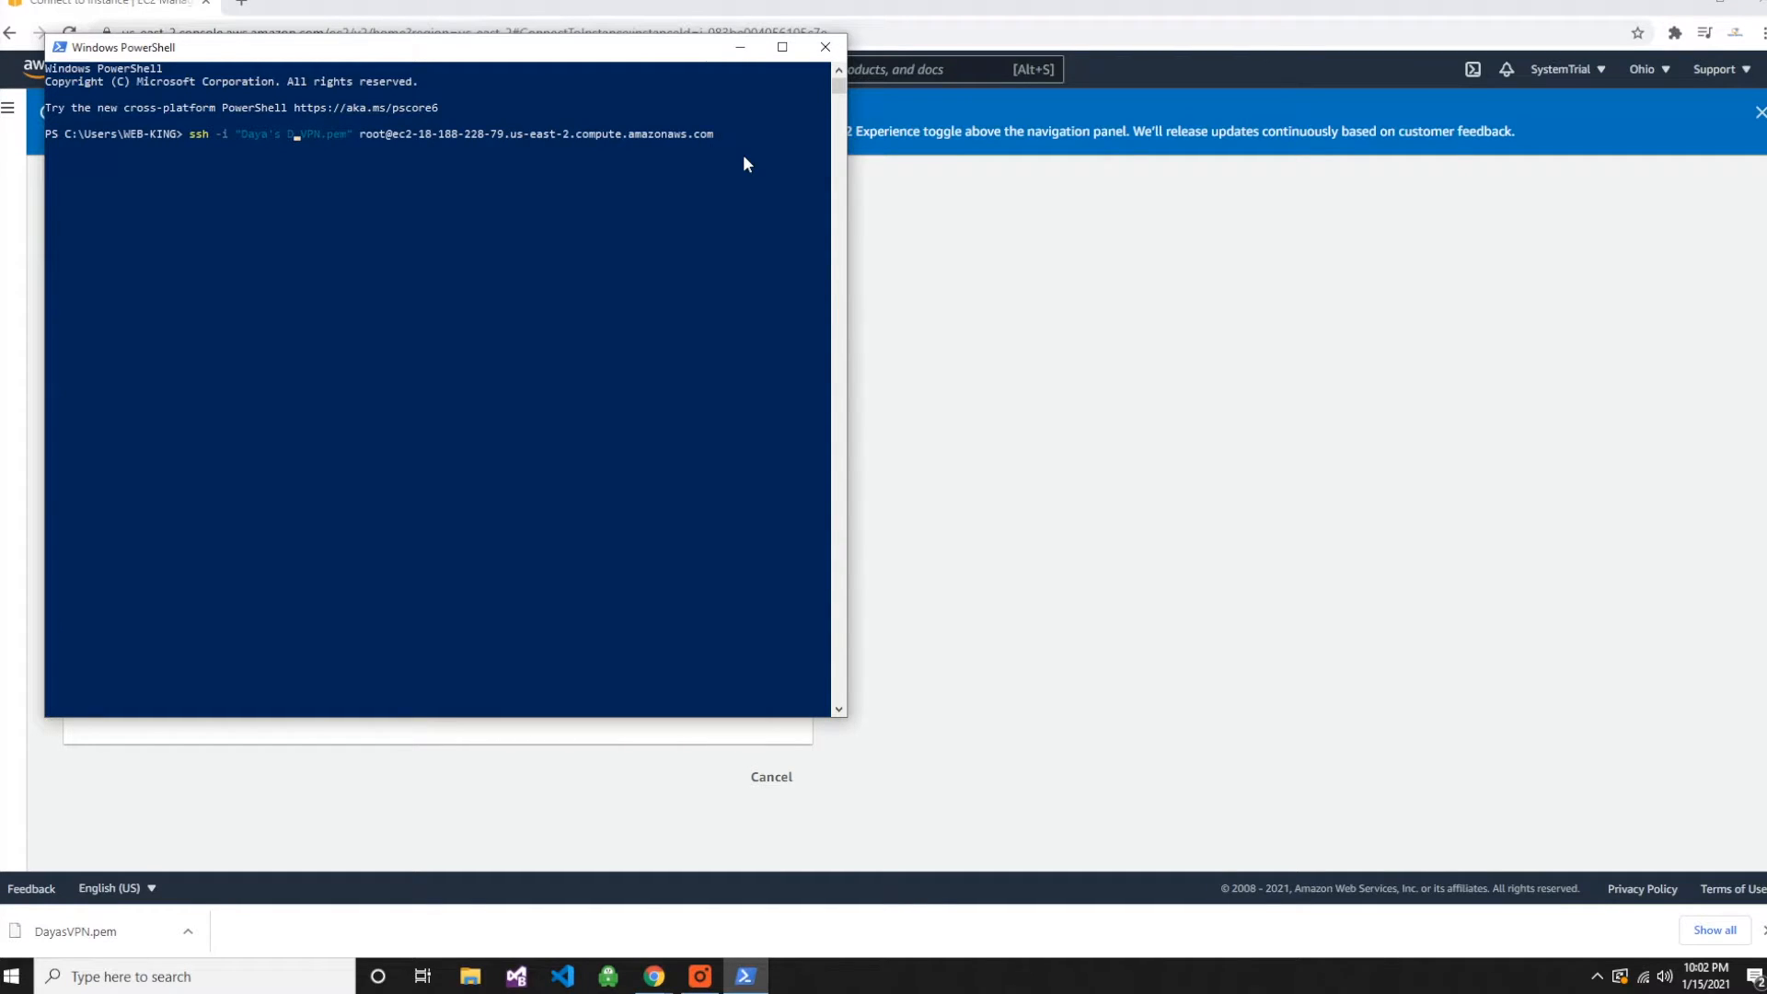
{"action": "type", "text": "ds"}
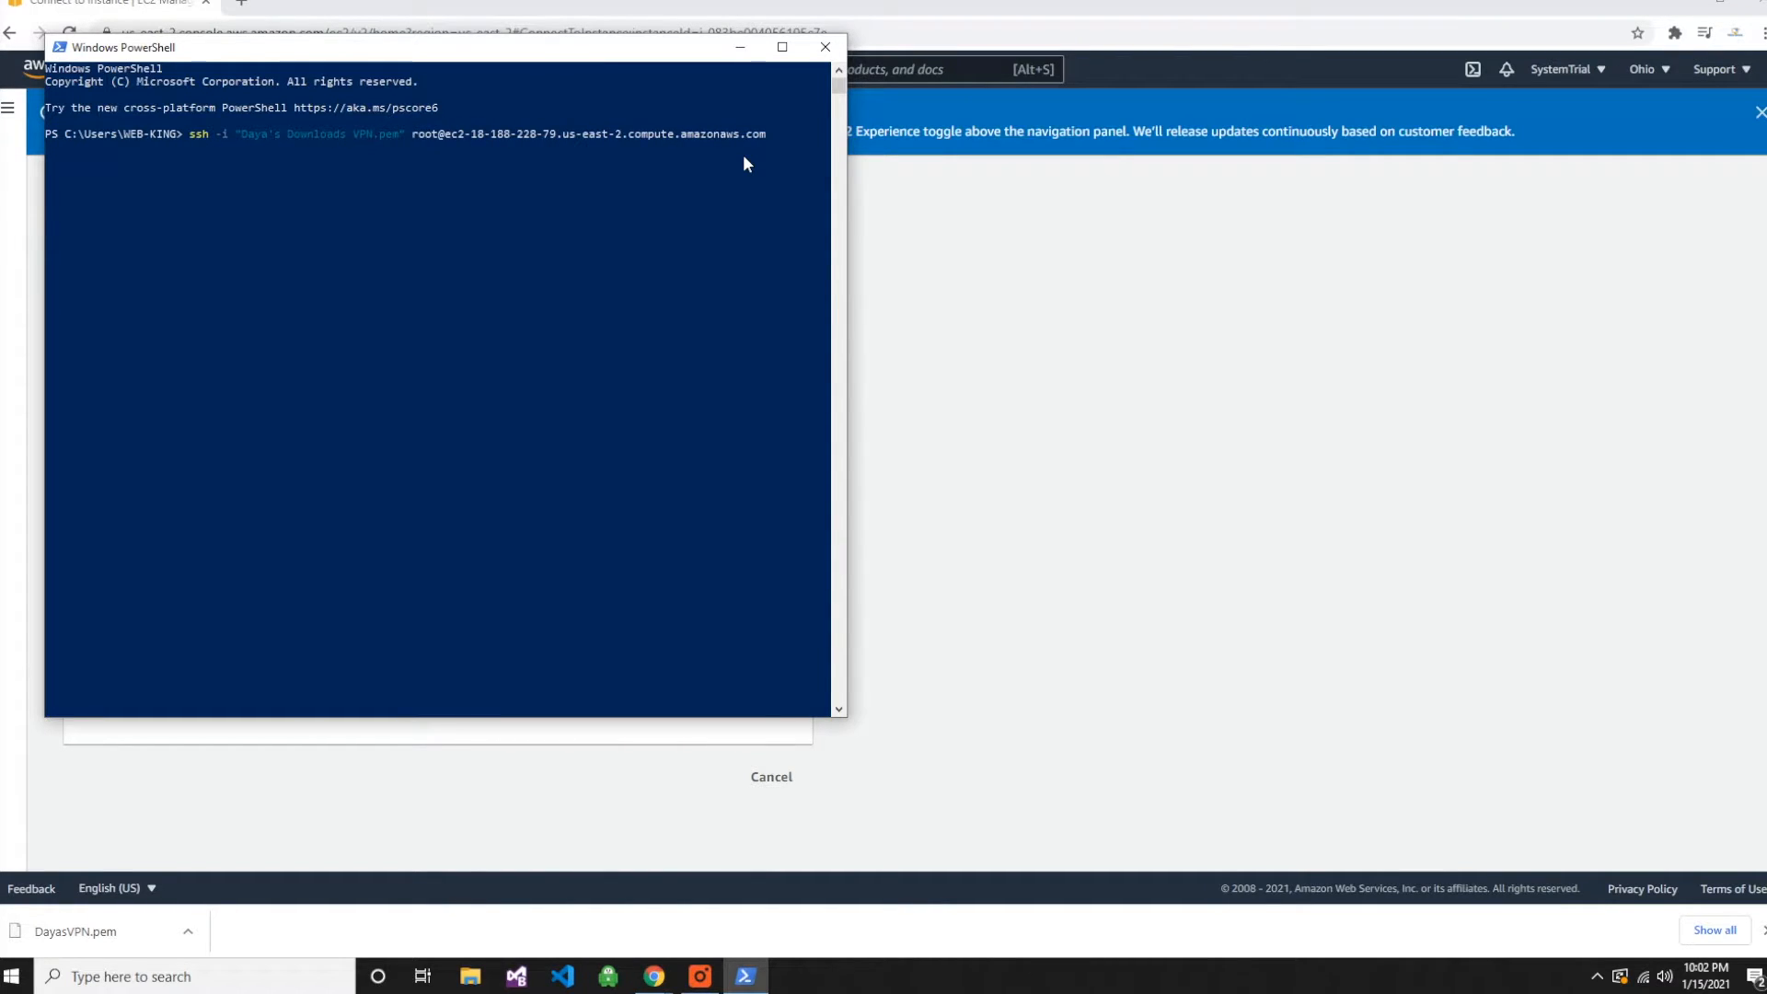
{"action": "type", "text": "/"}
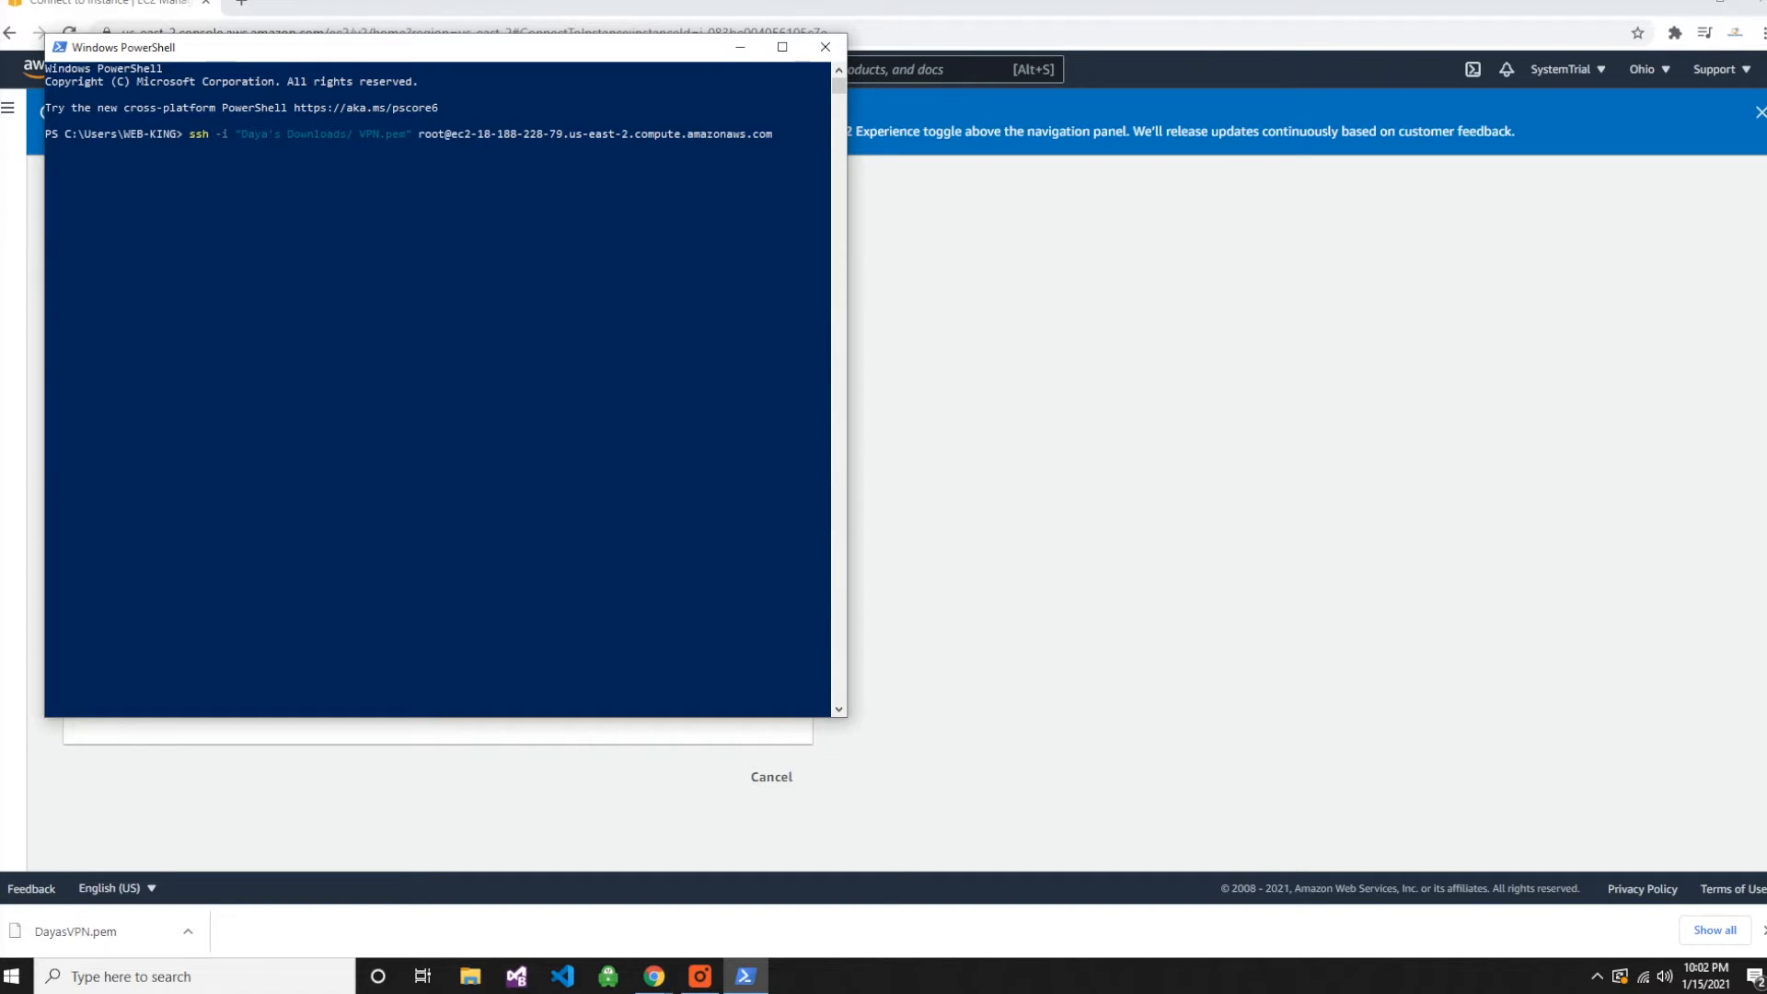
{"action": "key", "text": "alt+Tab"}
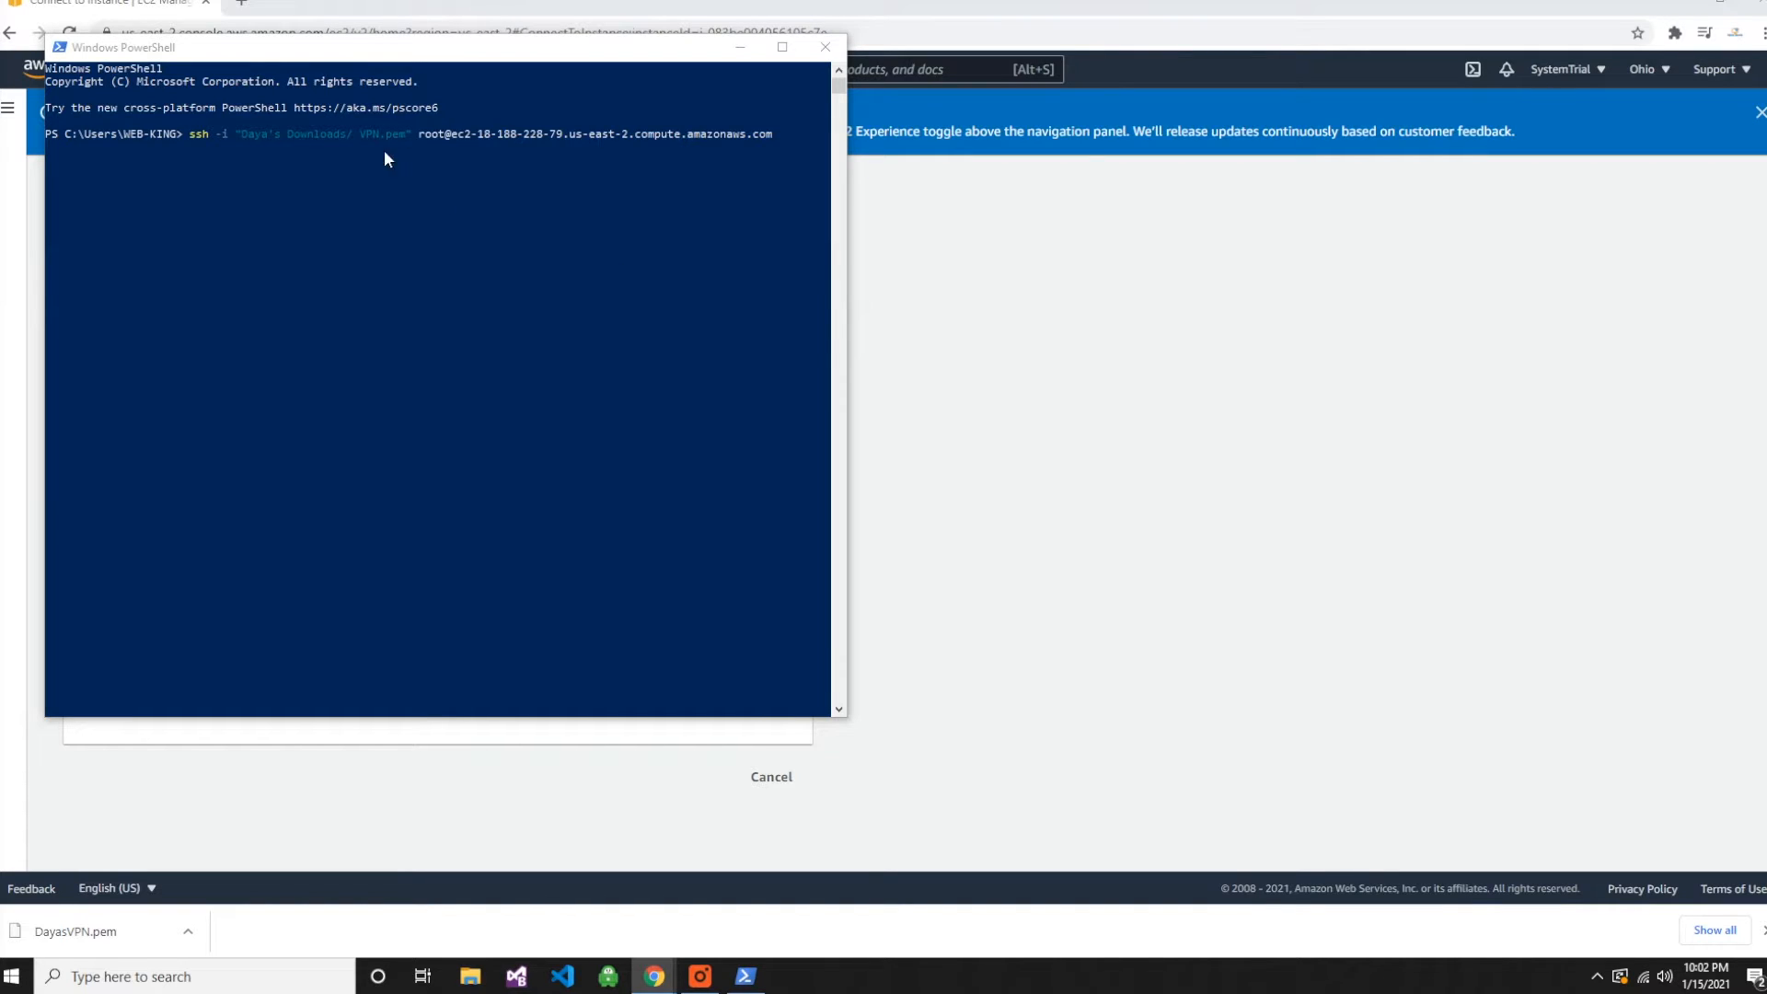
{"action": "left_click", "coordinate": [329, 131]}
{"action": "left_click", "coordinate": [795, 135]}
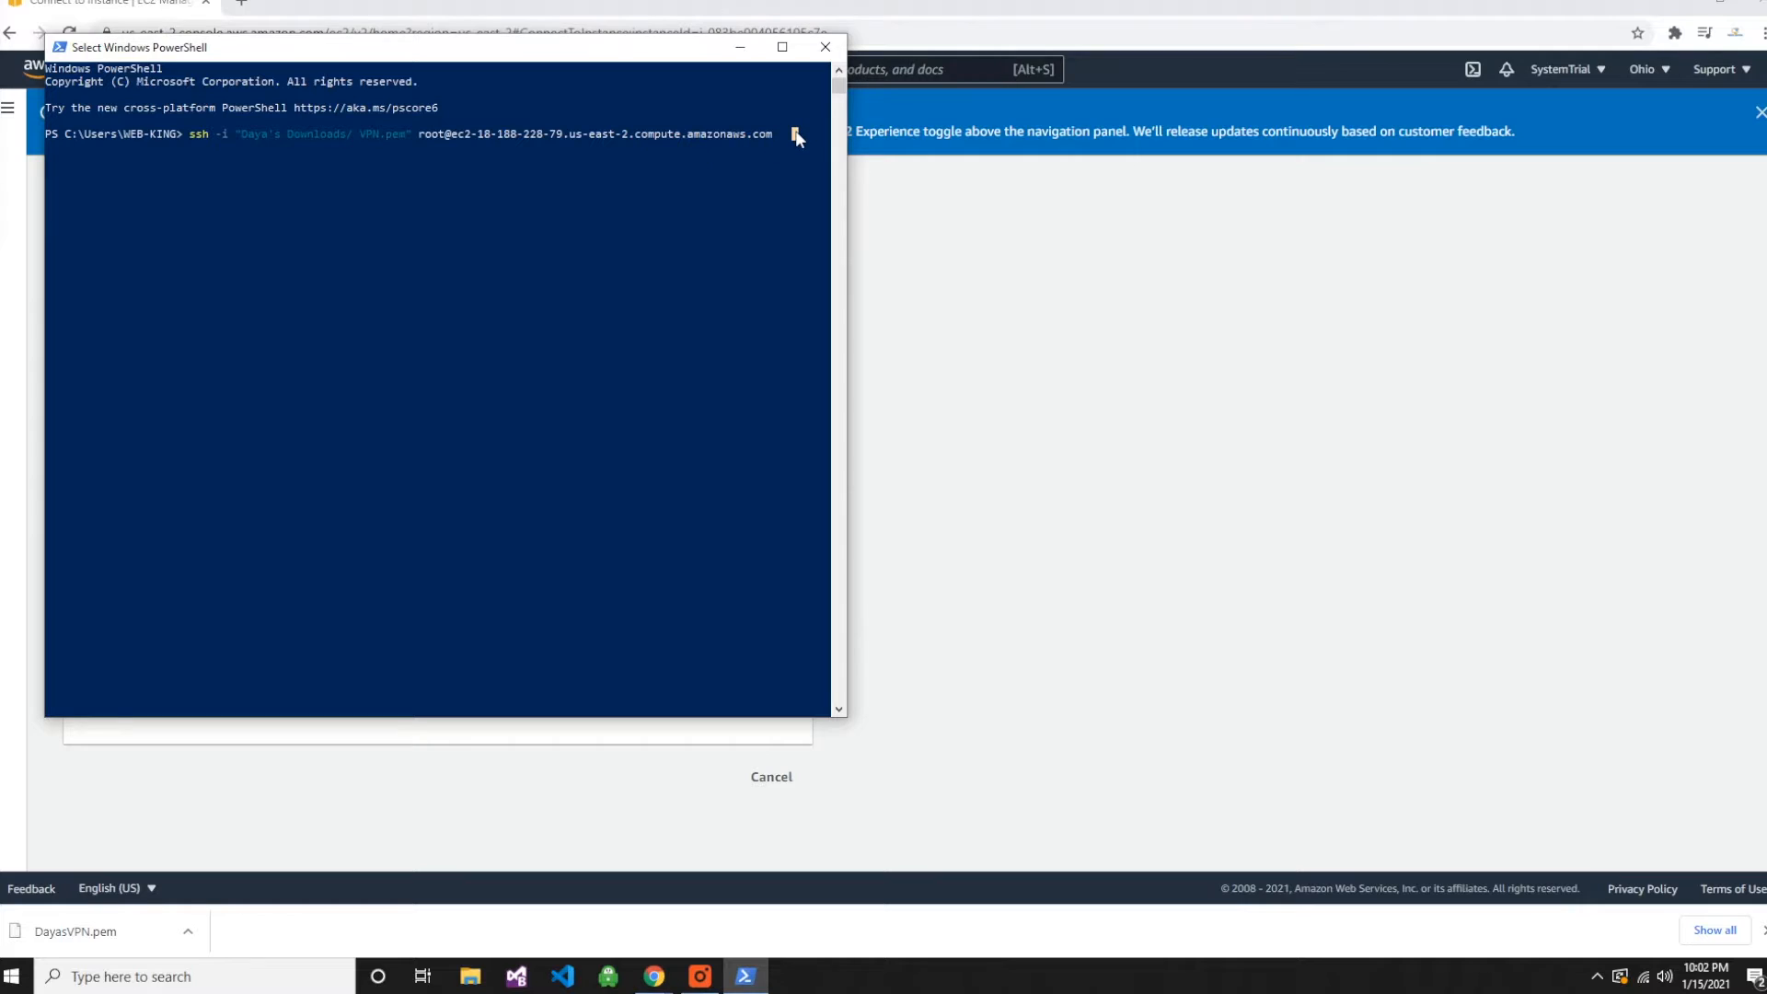
- Remove the misplaced Downloads/ text and clear the whole ssh command from the prompt
{"action": "key", "text": "Left"}
{"action": "key", "text": "BackSpace"}
{"action": "key", "text": "BackSpace"}
{"action": "key", "text": "BackSpace"}
{"action": "key", "text": "BackSpace"}
{"action": "key", "text": "BackSpace"}
{"action": "key", "text": "BackSpace"}
{"action": "key", "text": "BackSpace"}
{"action": "key", "text": "BackSpace"}
{"action": "key", "text": "BackSpace"}
{"action": "key", "text": "BackSpace"}
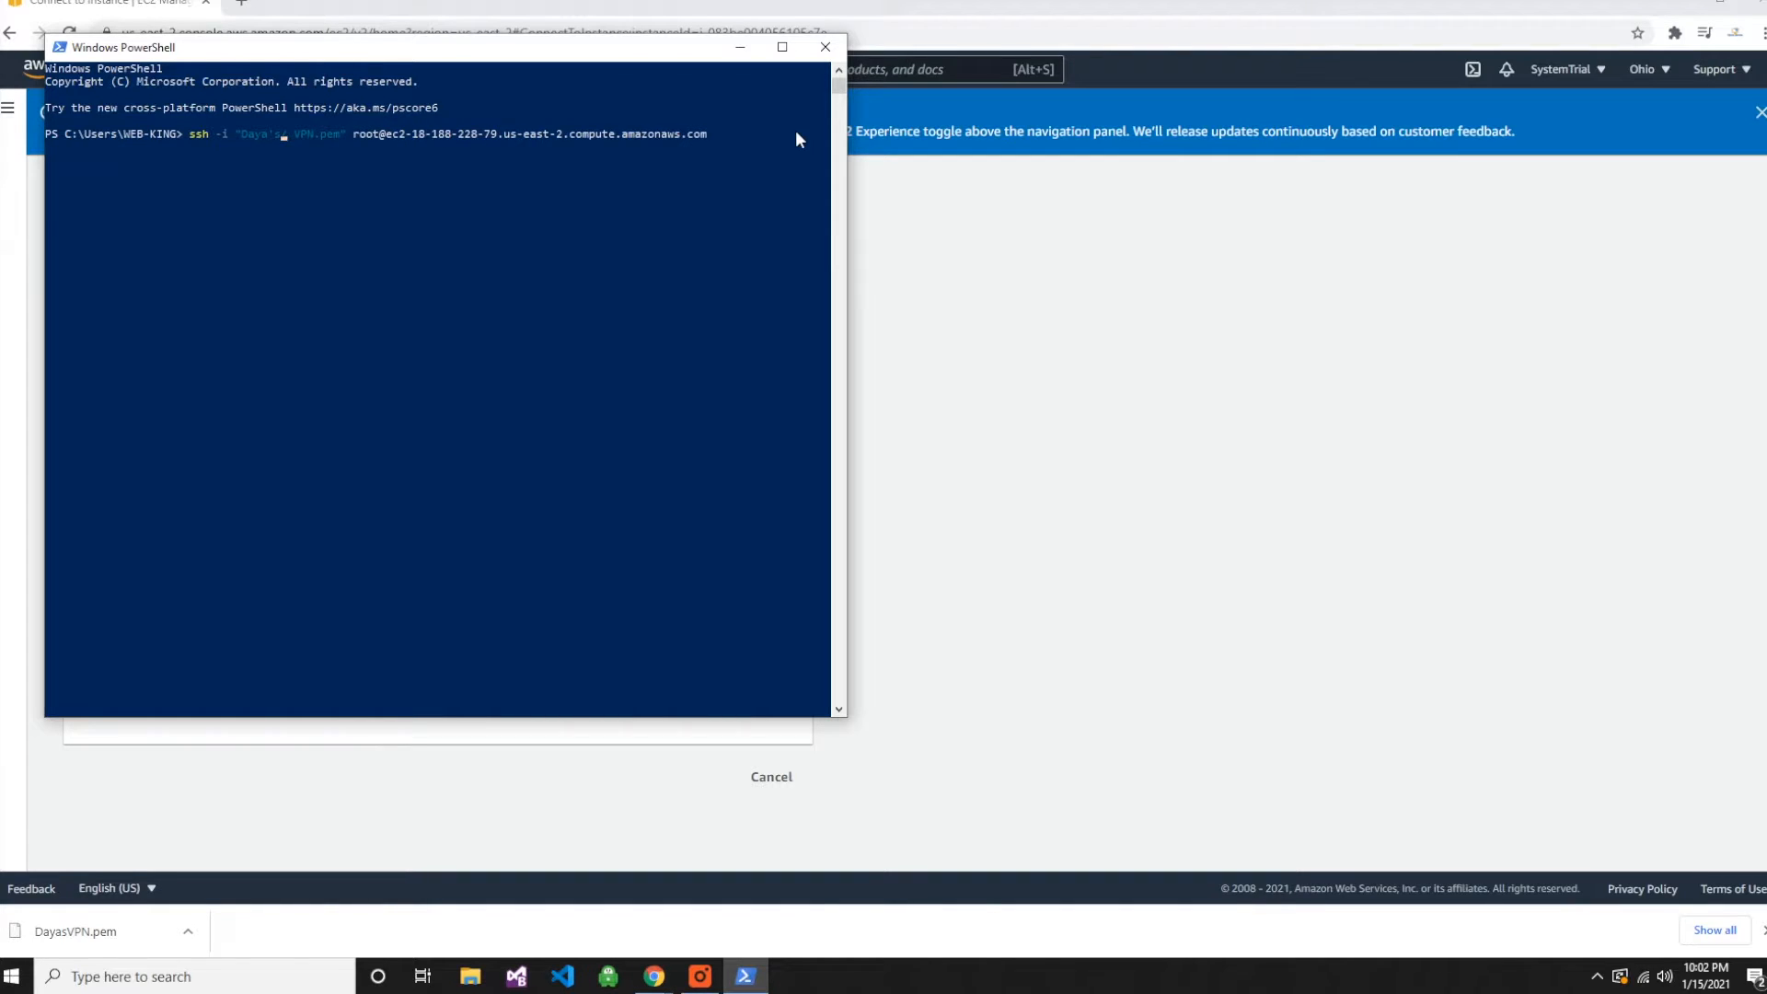
{"action": "key", "text": "Delete"}
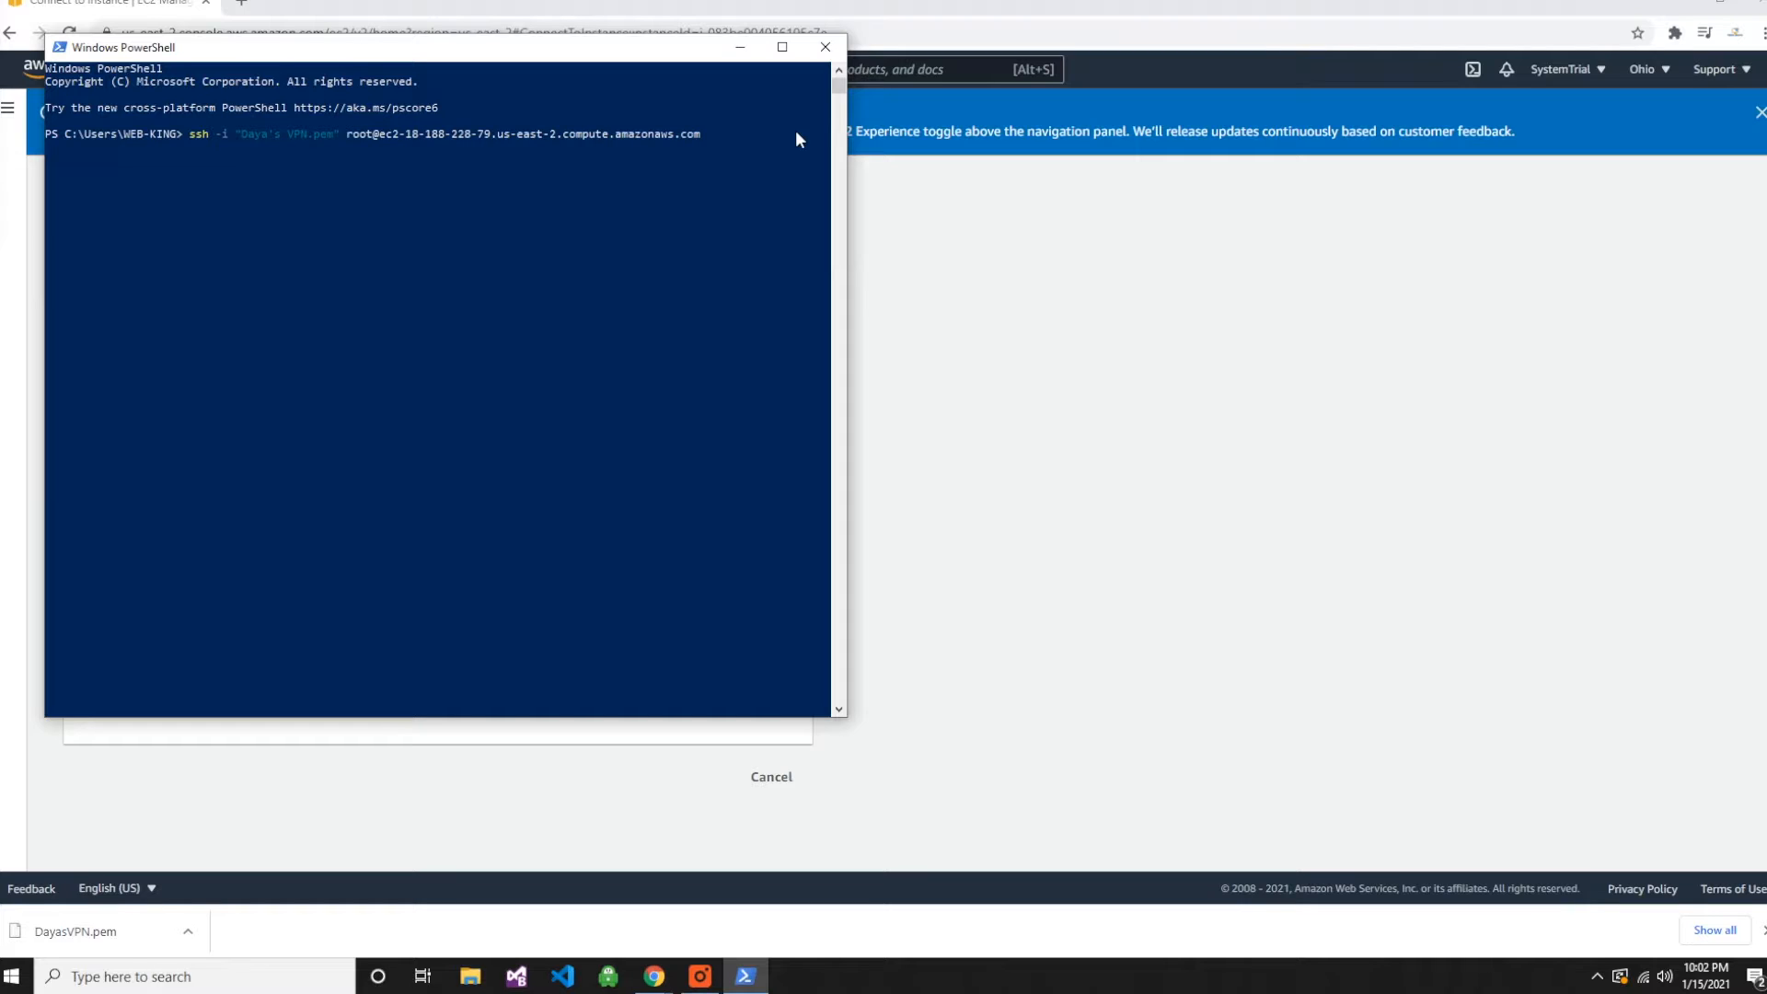
{"action": "left_click", "coordinate": [729, 134]}
{"action": "key", "text": "BackSpace"}
{"action": "key", "text": "BackSpace"}
{"action": "key", "text": "BackSpace"}
{"action": "key", "text": "BackSpace"}
{"action": "key", "text": "BackSpace"}
{"action": "key", "text": "BackSpace"}
{"action": "key", "text": "BackSpace"}
{"action": "key", "text": "BackSpace"}
{"action": "key", "text": "BackSpace"}
{"action": "key", "text": "BackSpace"}
{"action": "key", "text": "BackSpace"}
{"action": "key", "text": "BackSpace"}
{"action": "key", "text": "BackSpace"}
{"action": "key", "text": "BackSpace"}
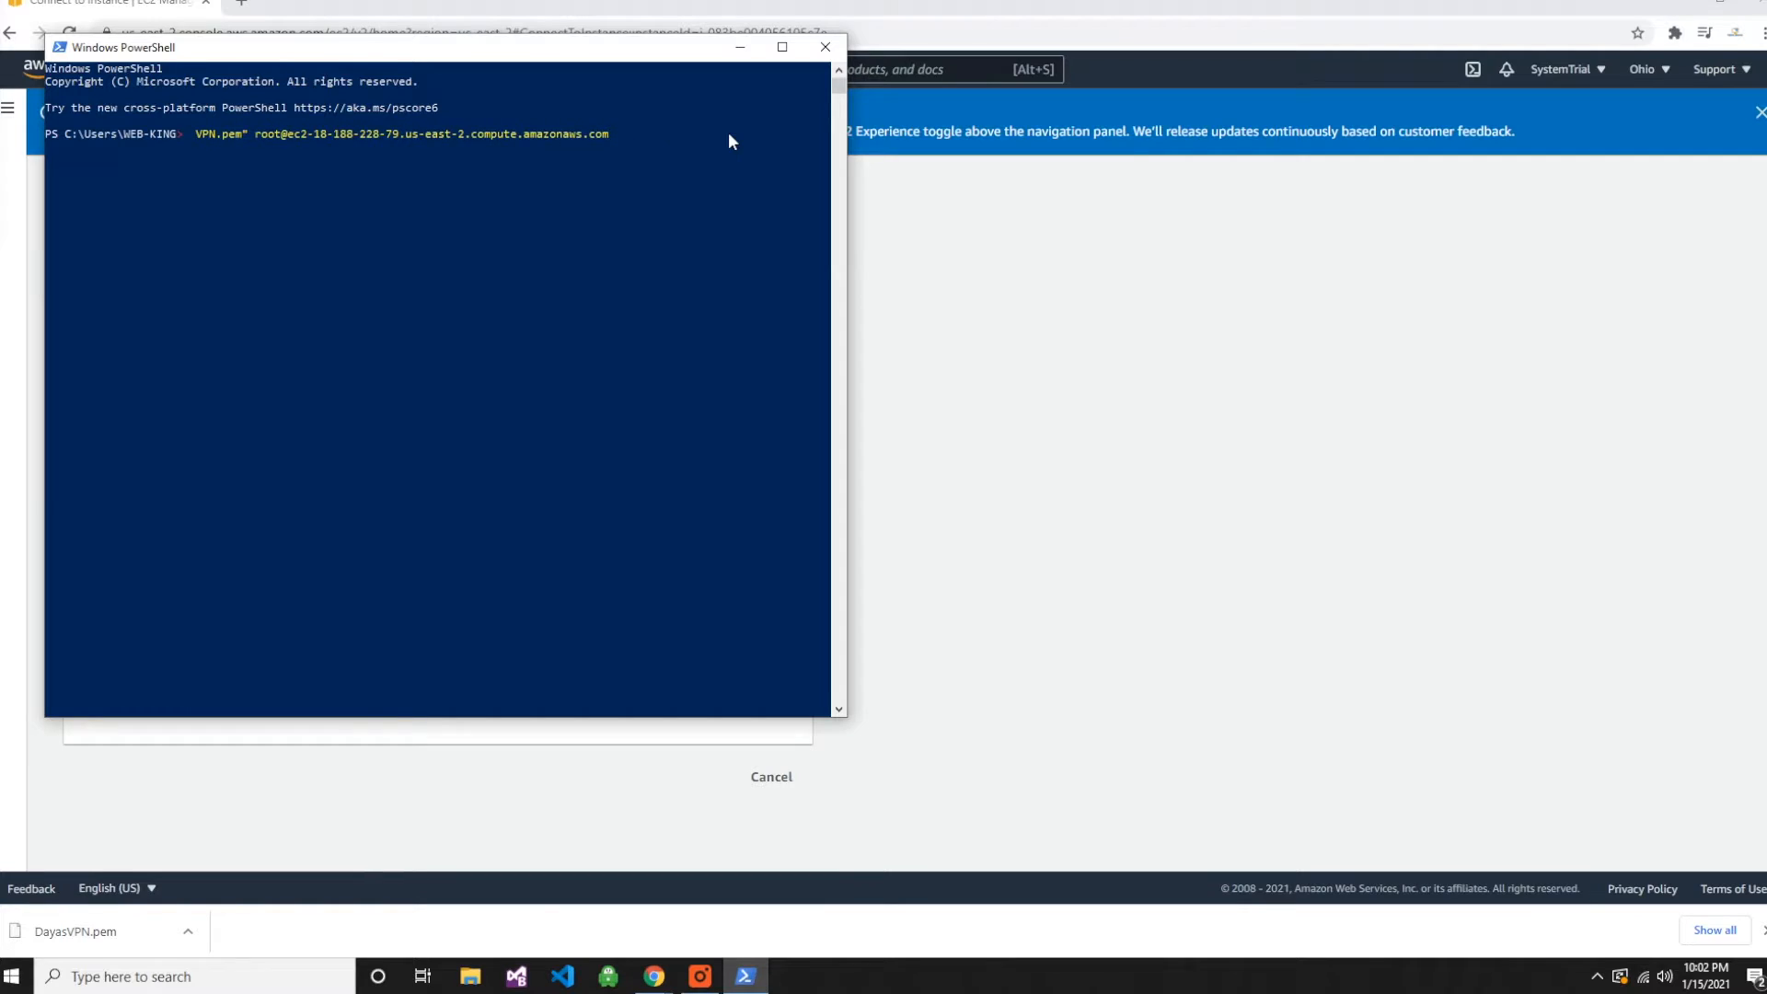
{"action": "key", "text": "Delete"}
{"action": "key", "text": "Delete"}
{"action": "key", "text": "Delete"}
{"action": "key", "text": "Delete"}
{"action": "key", "text": "Delete"}
{"action": "key", "text": "Delete"}
{"action": "key", "text": "Delete"}
{"action": "key", "text": "Delete"}
{"action": "key", "text": "Delete"}
{"action": "key", "text": "Delete"}
{"action": "key", "text": "Delete"}
{"action": "key", "text": "Delete"}
{"action": "key", "text": "Delete"}
{"action": "key", "text": "Delete"}
{"action": "key", "text": "Delete"}
{"action": "key", "text": "Delete"}
{"action": "key", "text": "Delete"}
{"action": "key", "text": "Delete"}
{"action": "key", "text": "Delete"}
{"action": "key", "text": "Delete"}
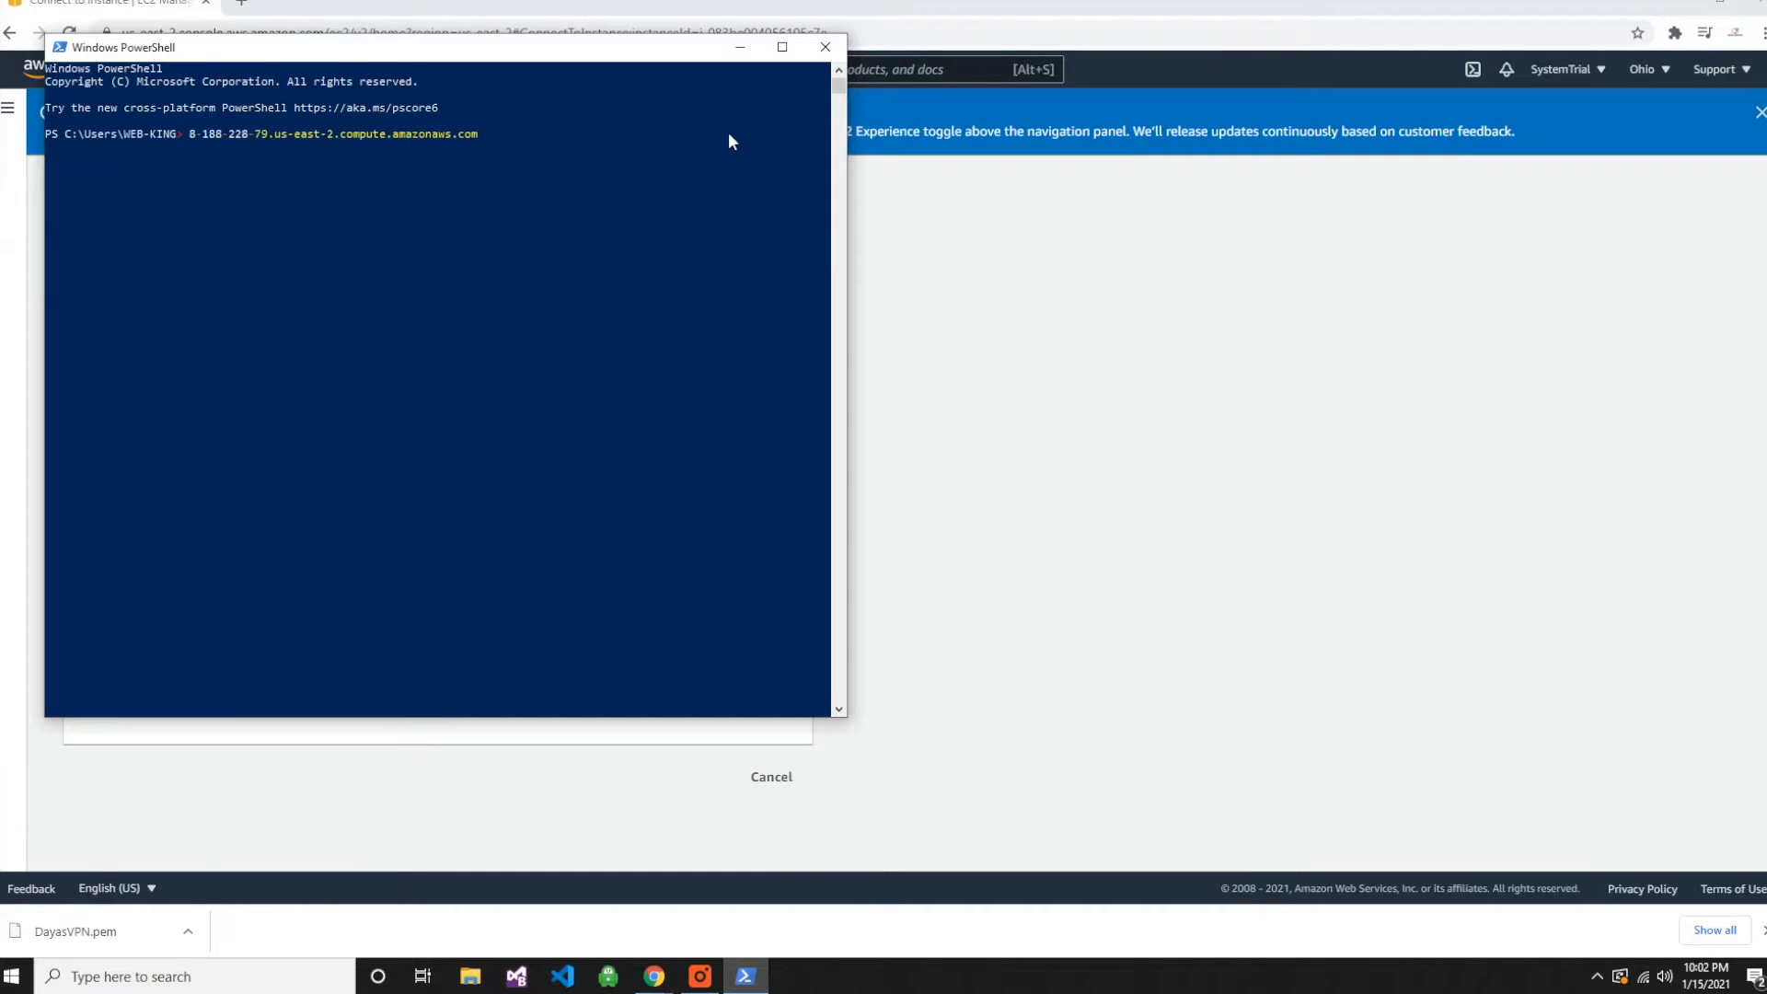
{"action": "key", "text": "Delete"}
{"action": "key", "text": "Delete"}
{"action": "key", "text": "Delete"}
{"action": "key", "text": "Delete"}
{"action": "key", "text": "Delete"}
{"action": "key", "text": "Delete"}
{"action": "key", "text": "Delete"}
{"action": "key", "text": "Delete"}
{"action": "key", "text": "Delete"}
{"action": "key", "text": "Delete"}
{"action": "key", "text": "Delete"}
{"action": "key", "text": "Delete"}
{"action": "key", "text": "Delete"}
{"action": "key", "text": "Delete"}
{"action": "key", "text": "Delete"}
{"action": "key", "text": "Delete"}
{"action": "key", "text": "Delete"}
{"action": "key", "text": "Delete"}
{"action": "key", "text": "Delete"}
{"action": "key", "text": "Delete"}
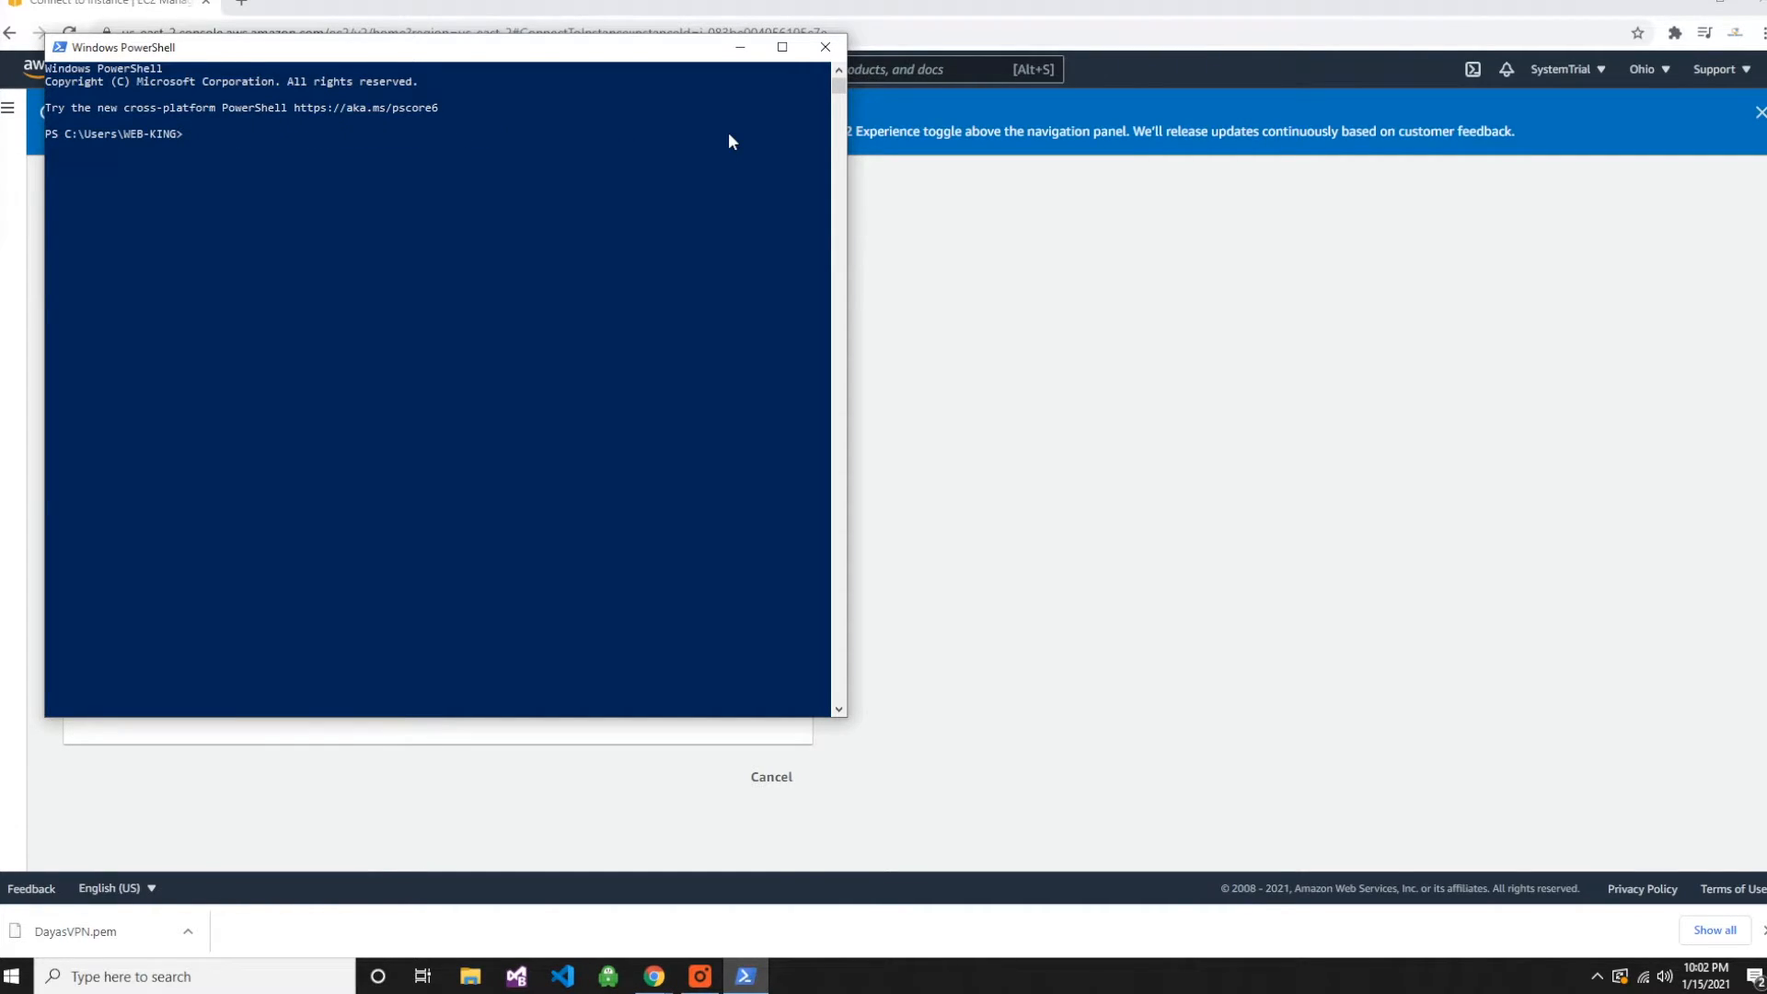
- Paste the ssh command again and run it with the key path corrected to the downloaded .pem file under Downloads/, without apostrophe or space
{"action": "right_click", "coordinate": [191, 132]}
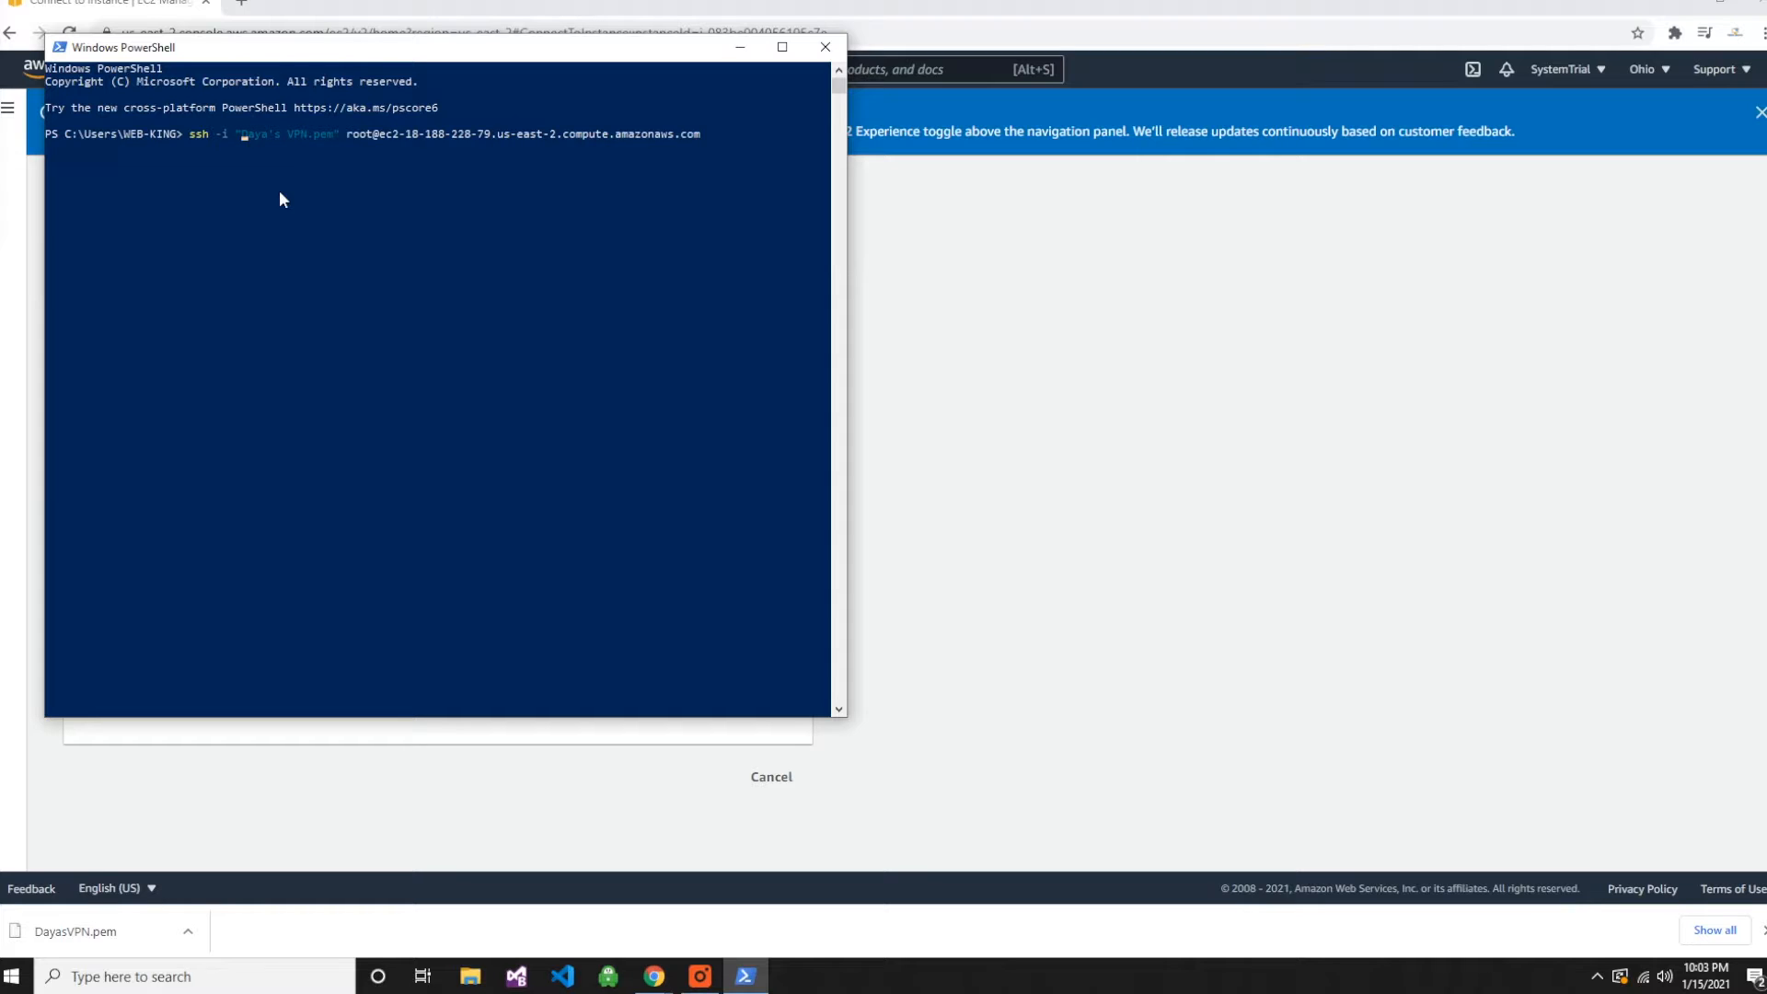
{"action": "type", "text": "Downloa"}
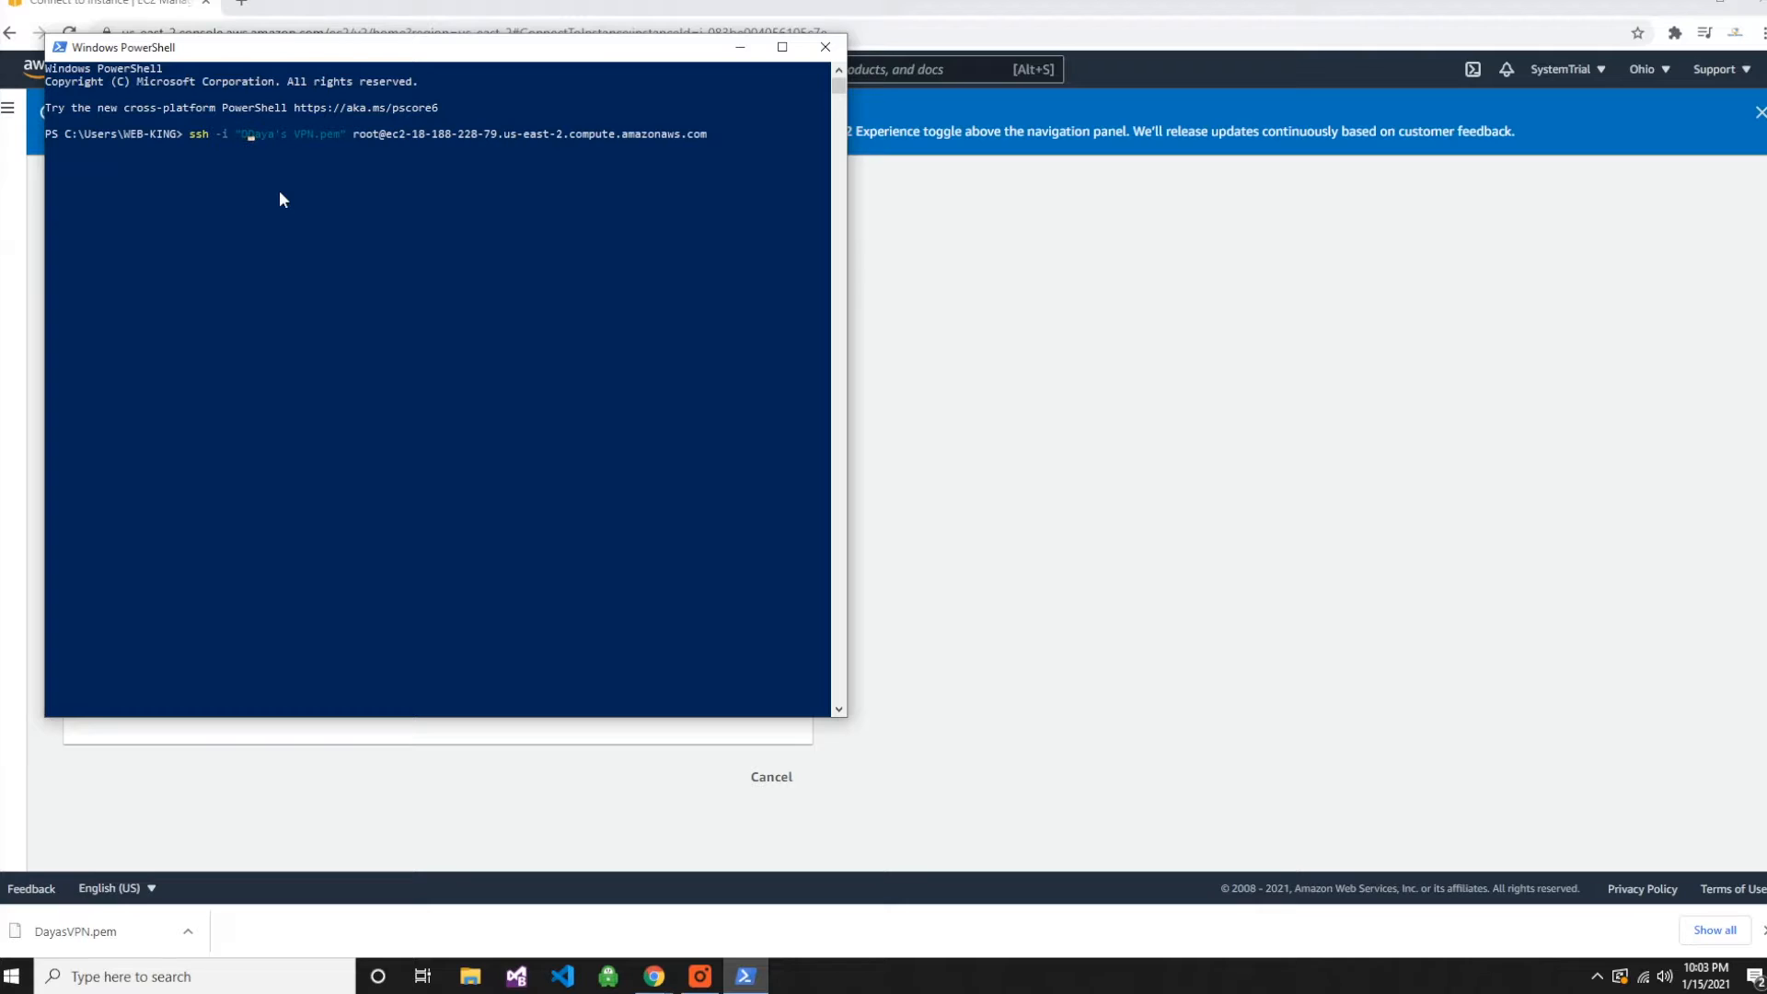
{"action": "type", "text": "ds"}
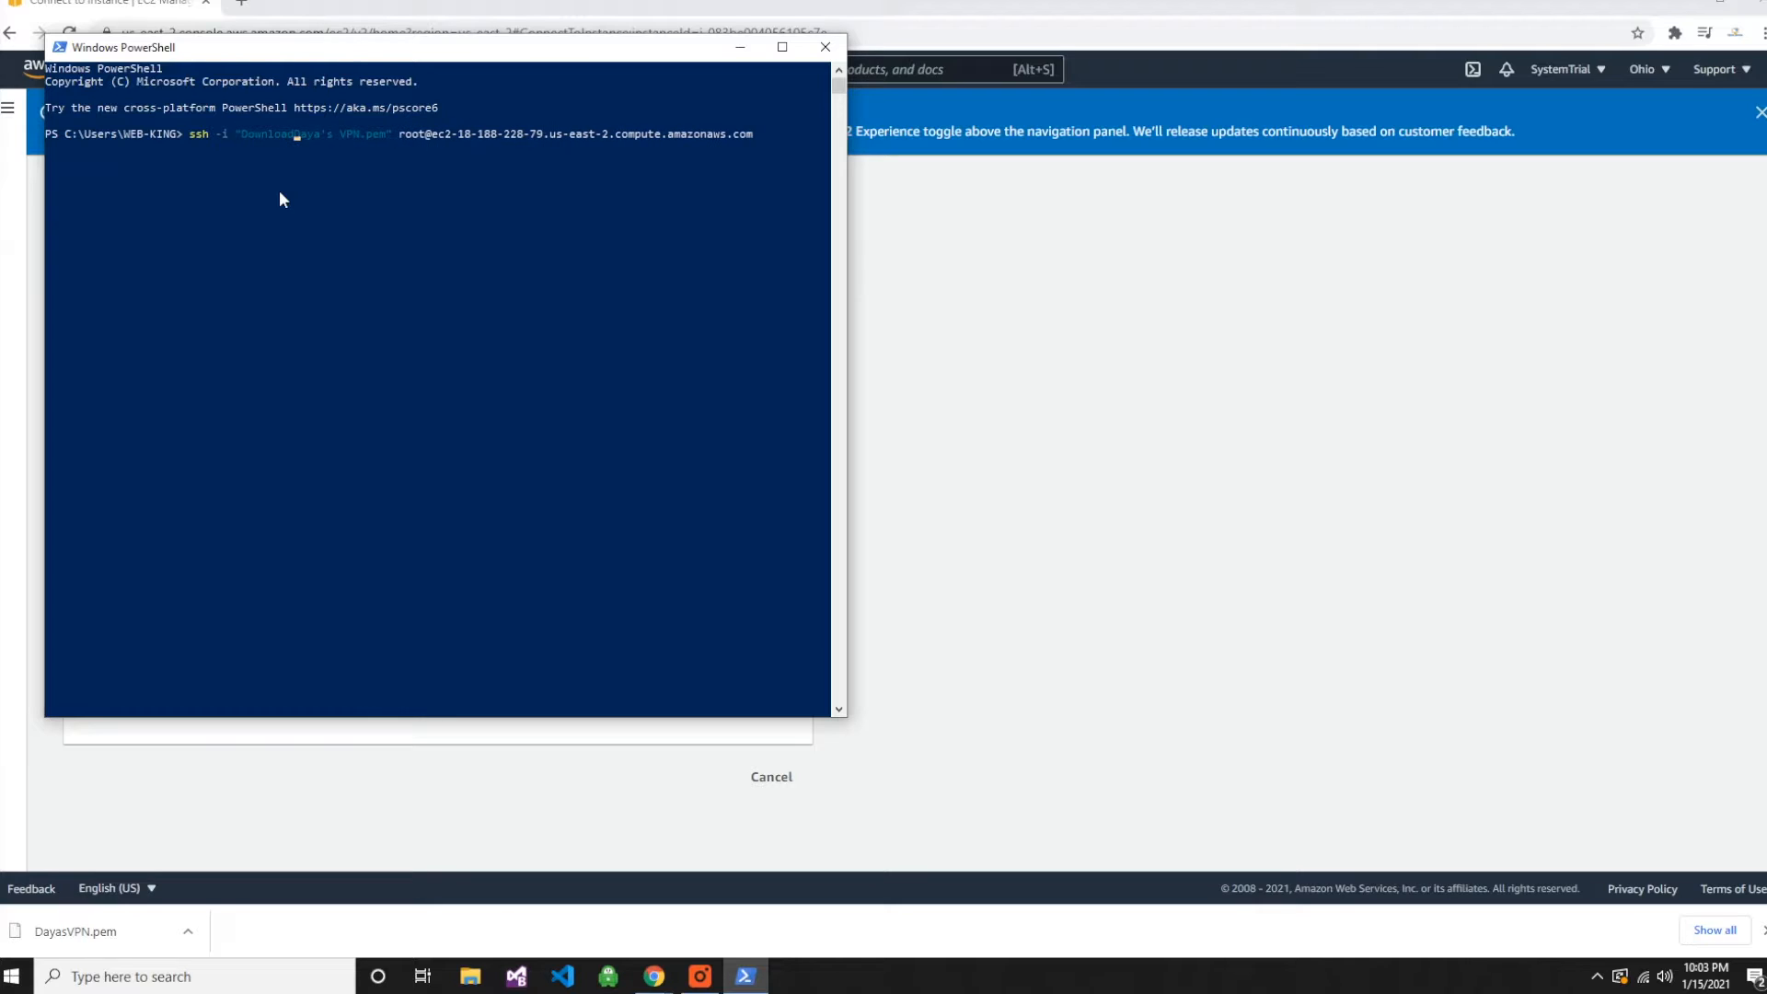
{"action": "type", "text": "/"}
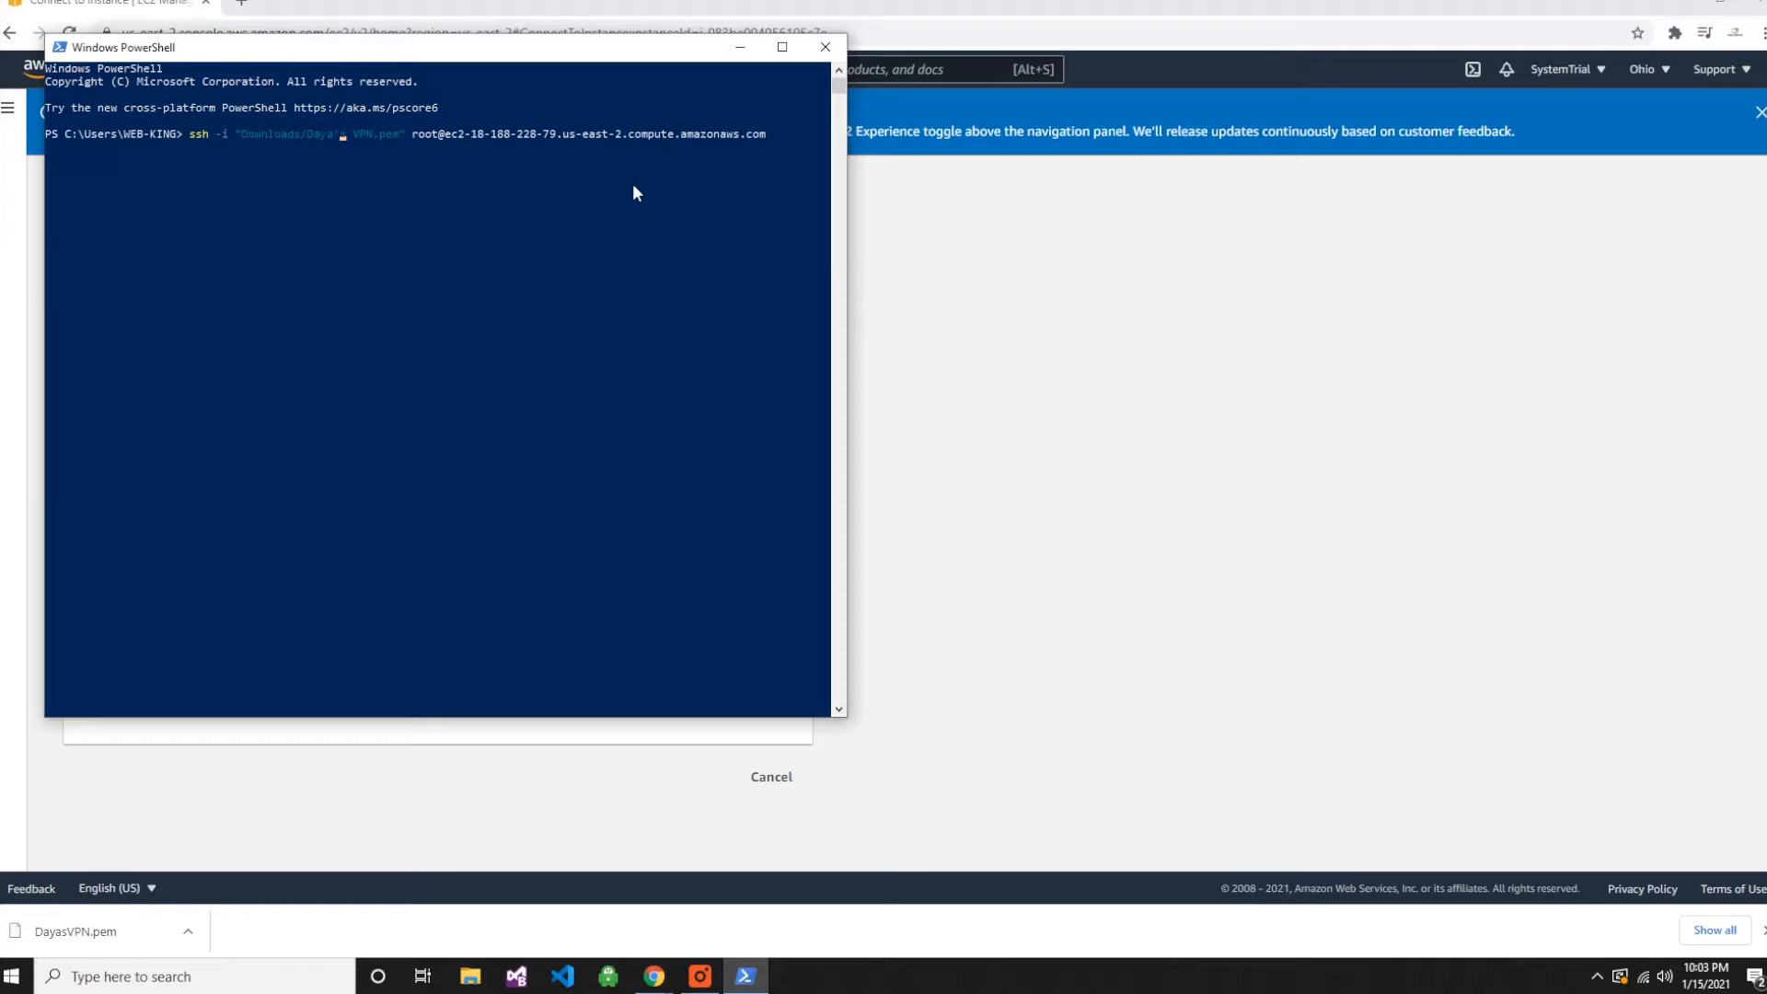
{"action": "key", "text": "BackSpace"}
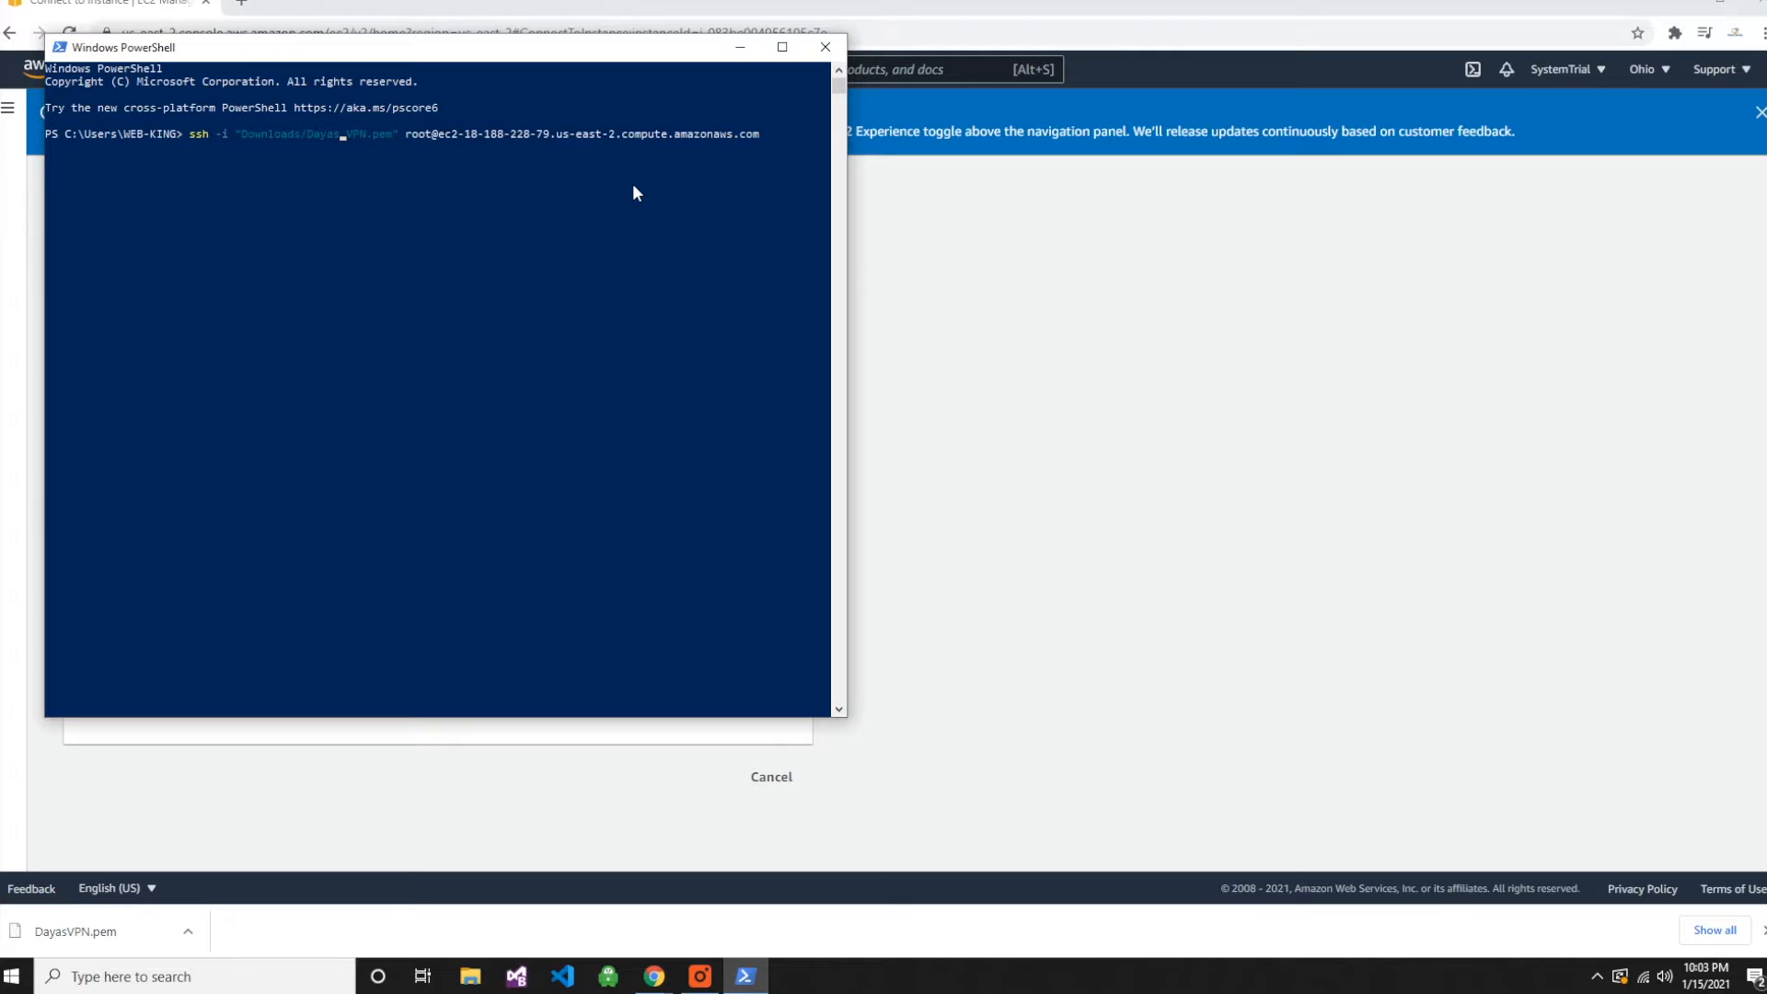
{"action": "key", "text": "BackSpace"}
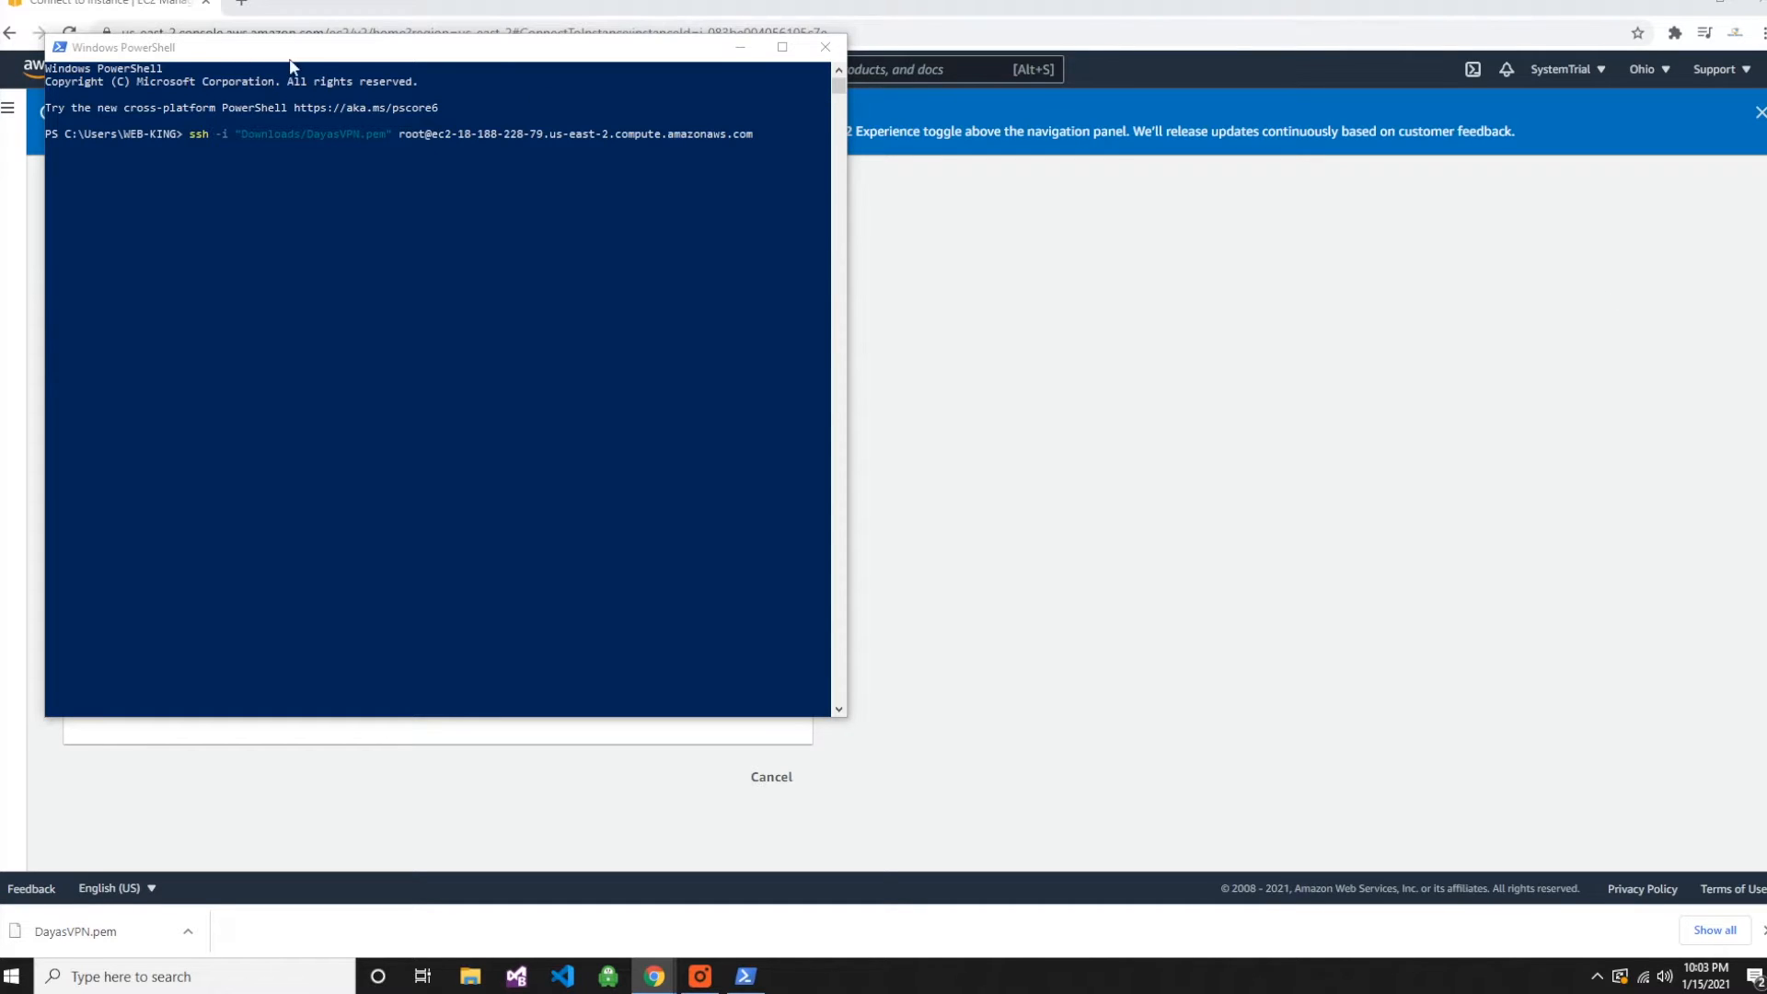
{"action": "left_click", "coordinate": [776, 139]}
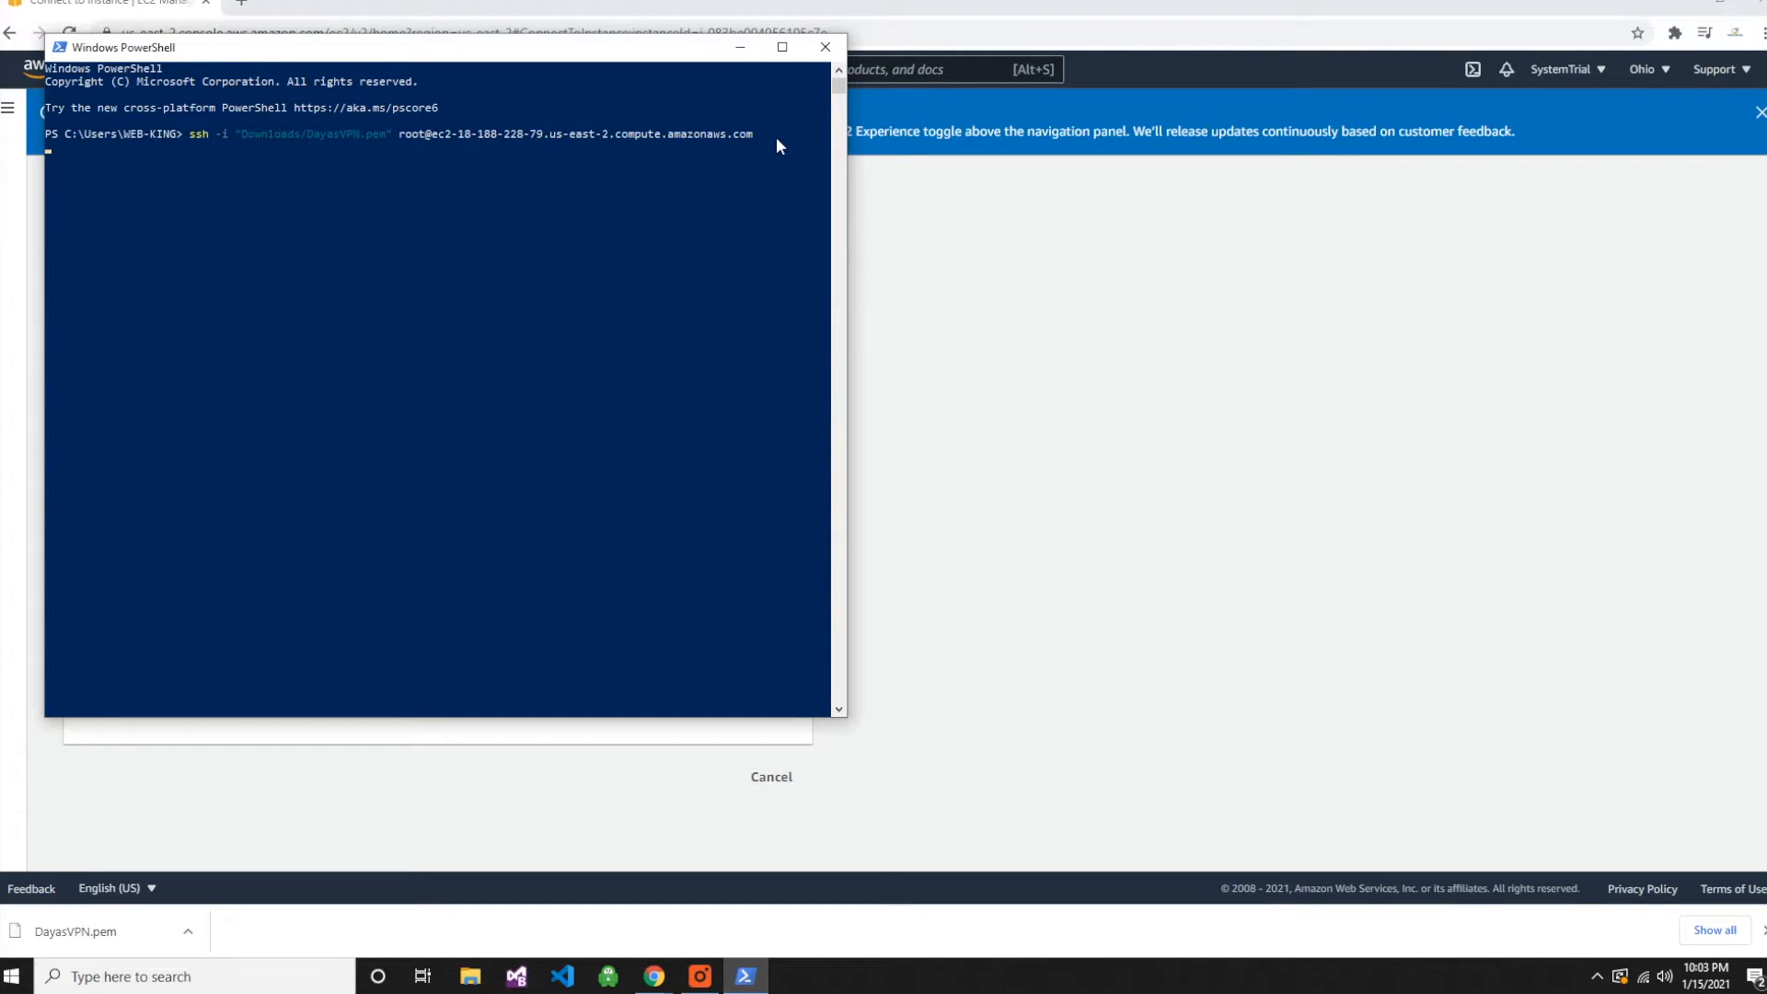
{"action": "key", "text": "Return"}
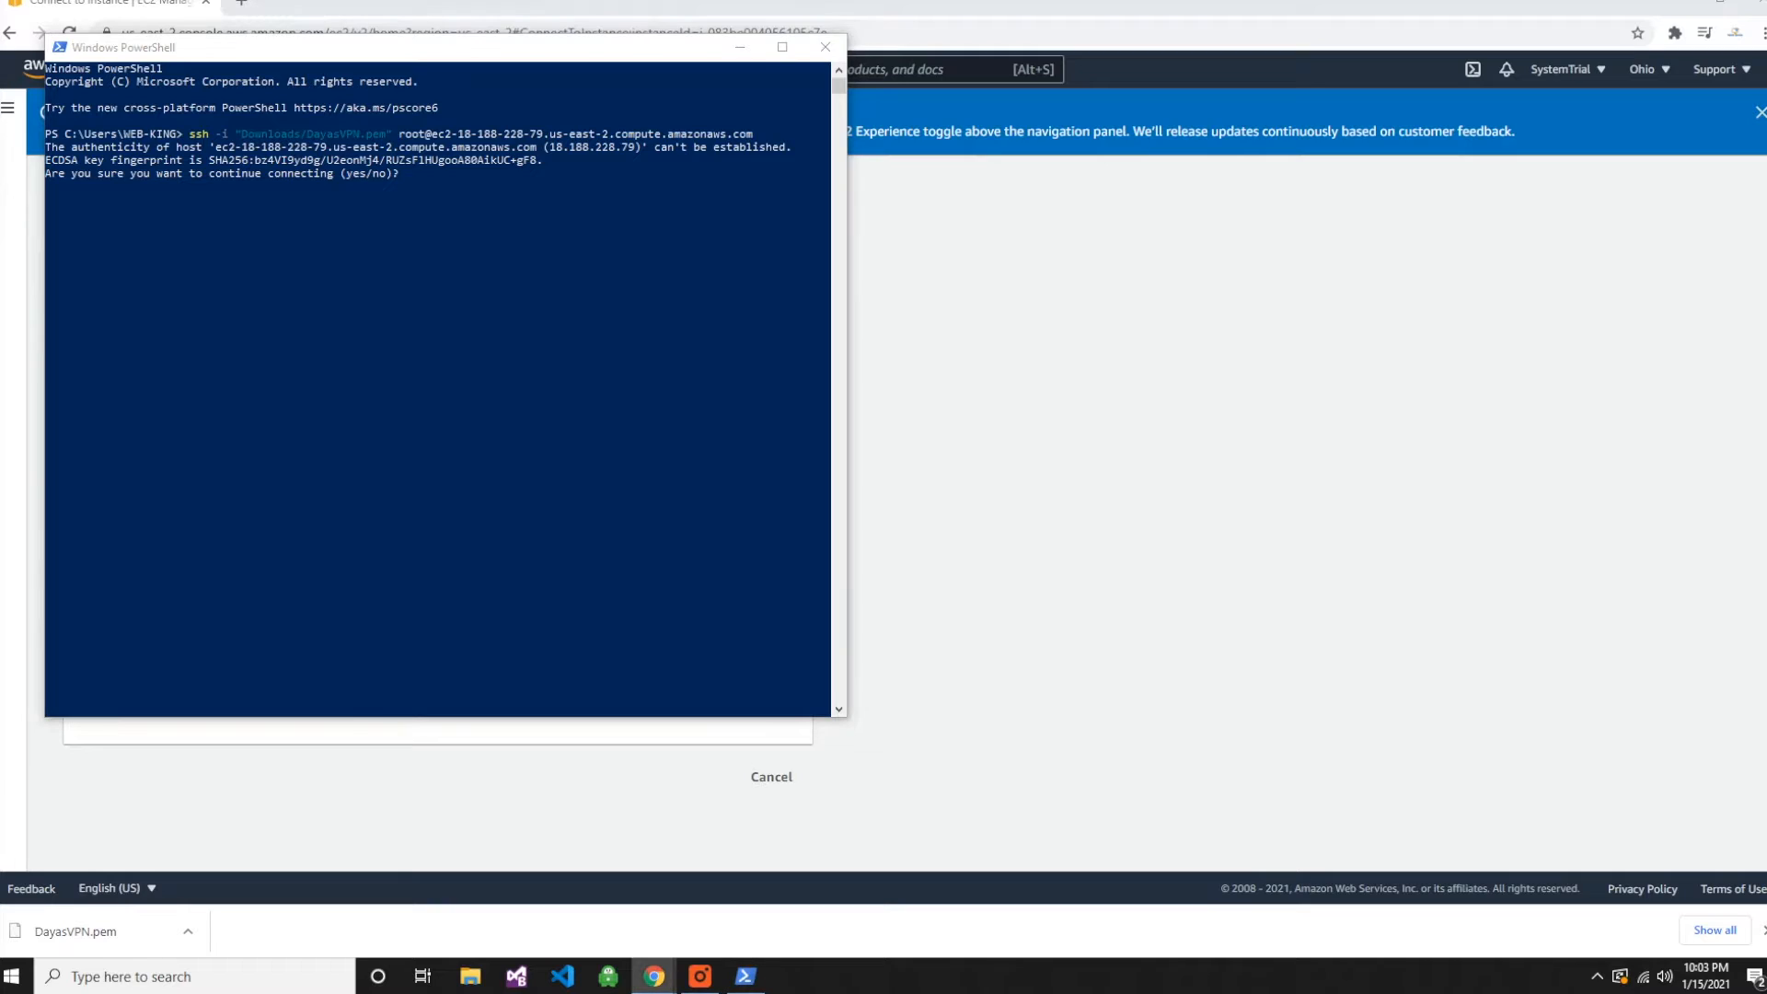
- Answer yes to continue connecting to the EC2 host and yes to accept the OpenVPN Access Server license agreement
{"action": "left_click", "coordinate": [469, 281]}
{"action": "type", "text": "y"}
{"action": "key", "text": "Return"}
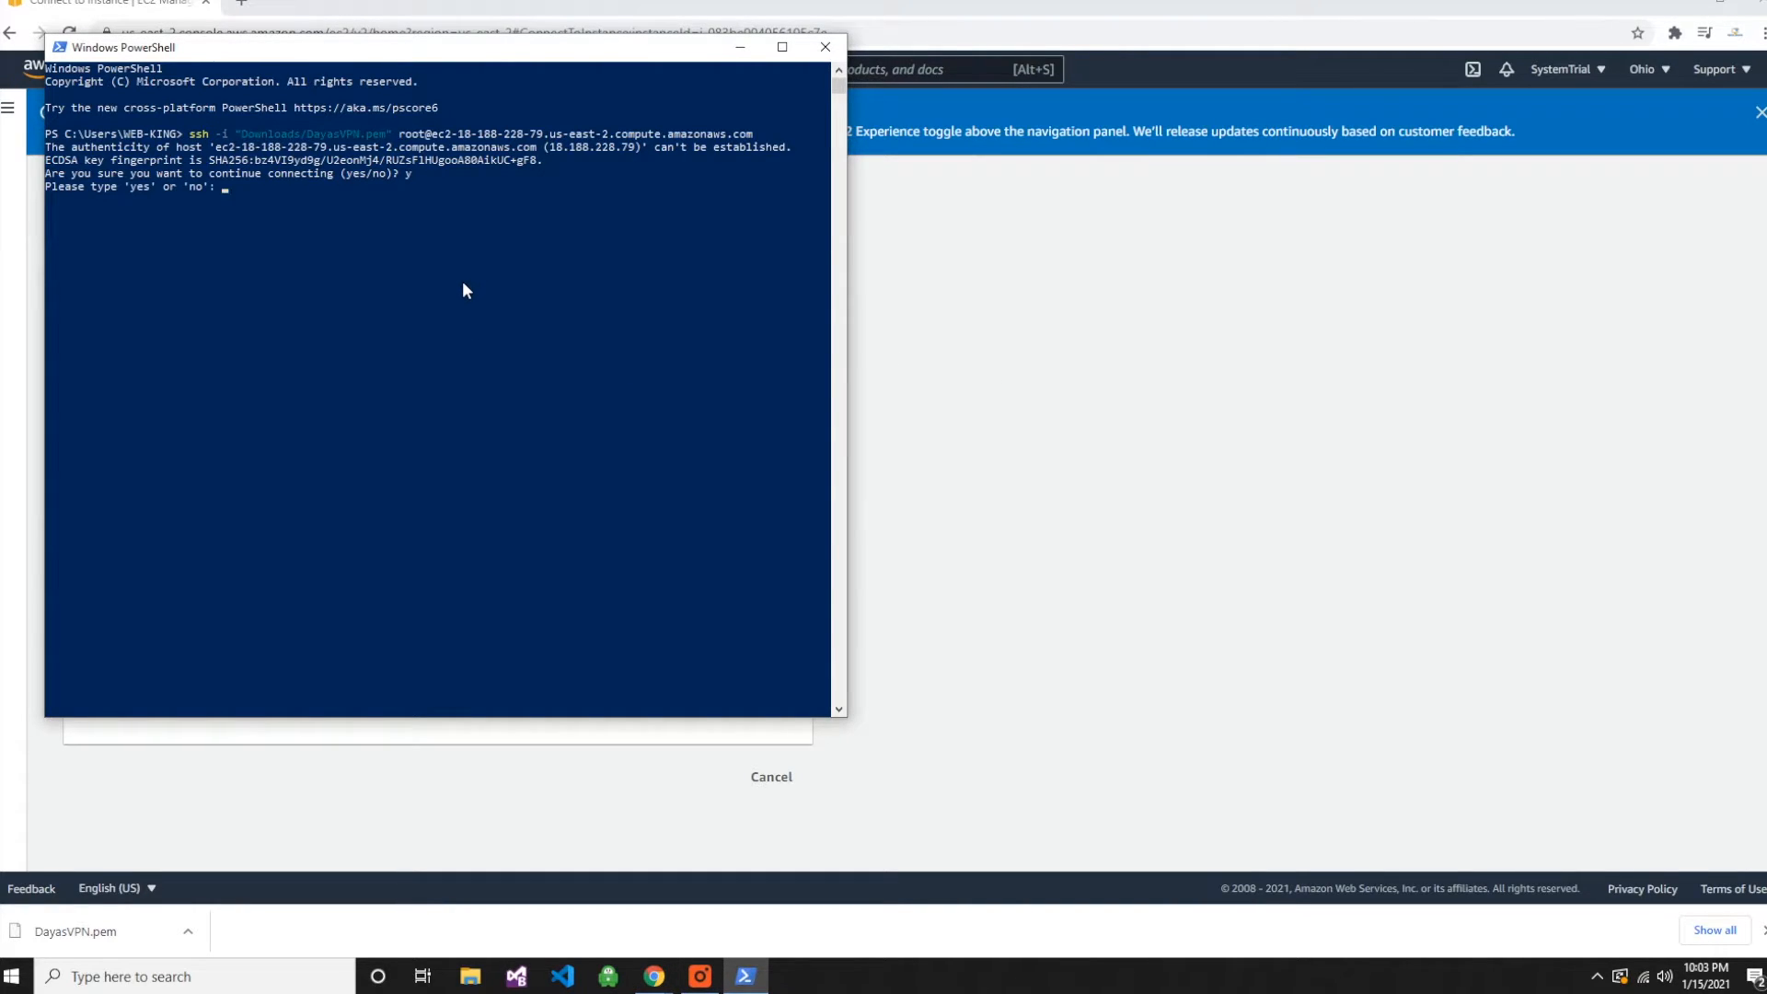
{"action": "type", "text": "yes"}
{"action": "key", "text": "Return"}
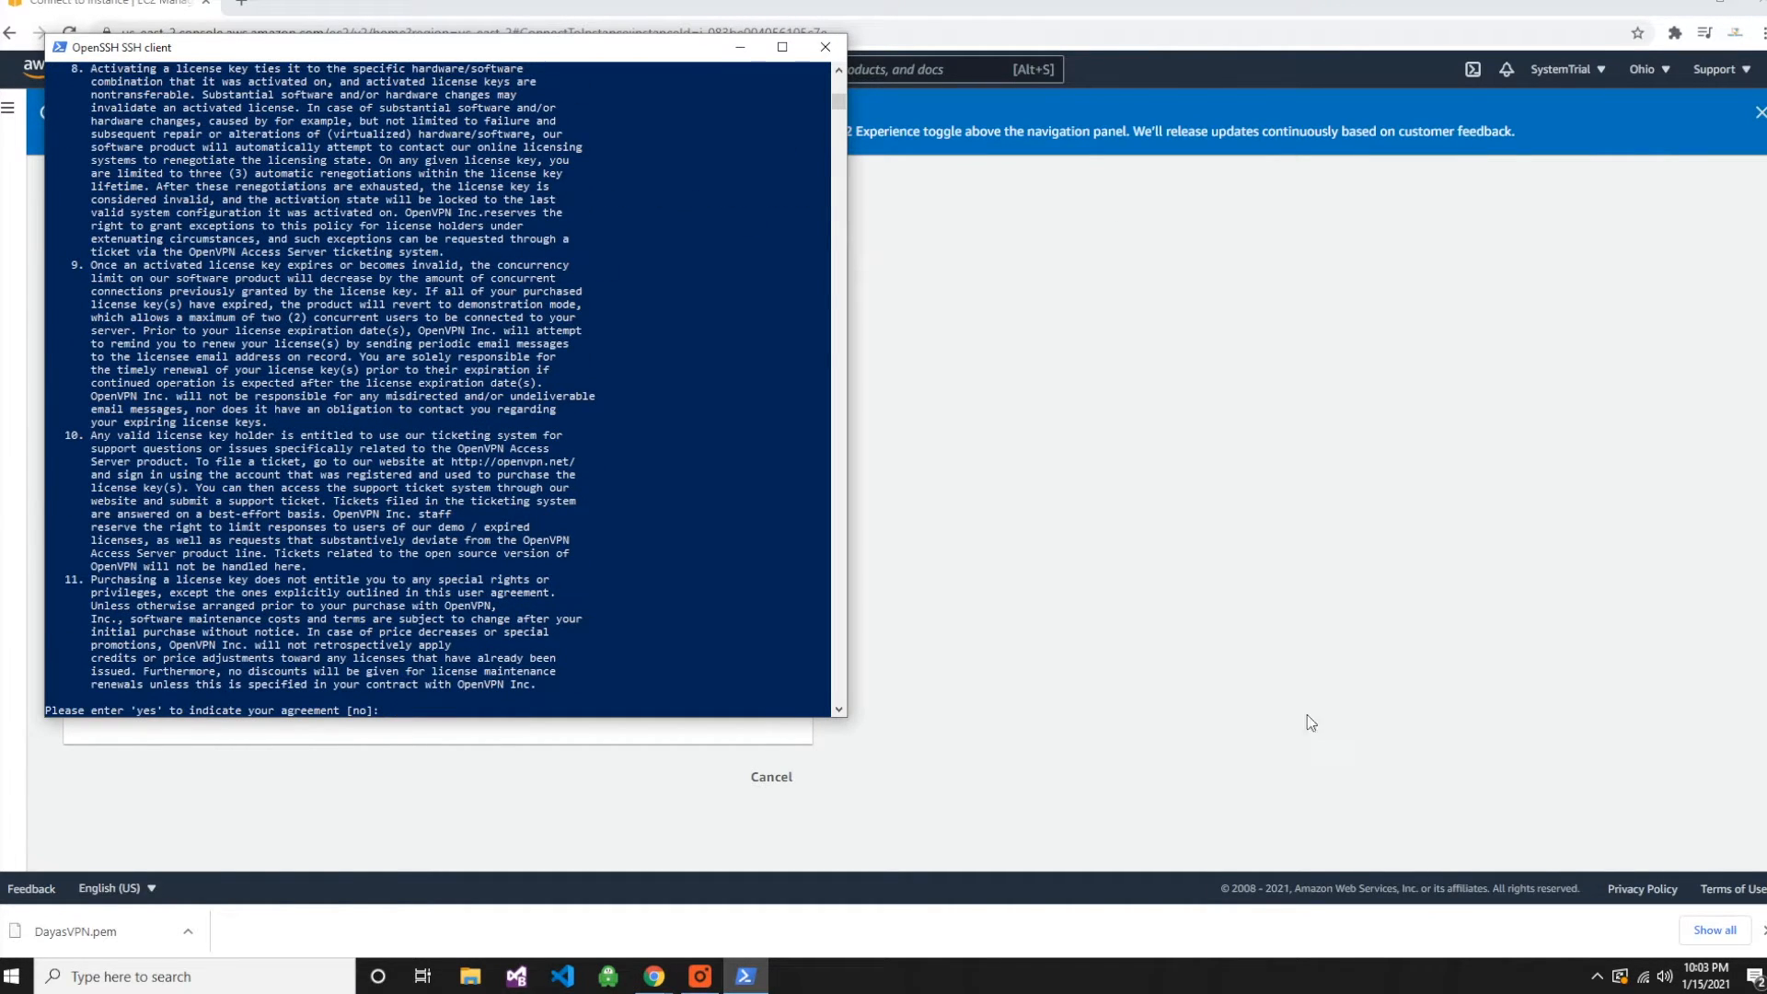
{"action": "type", "text": "yes"}
{"action": "key", "text": "Return"}
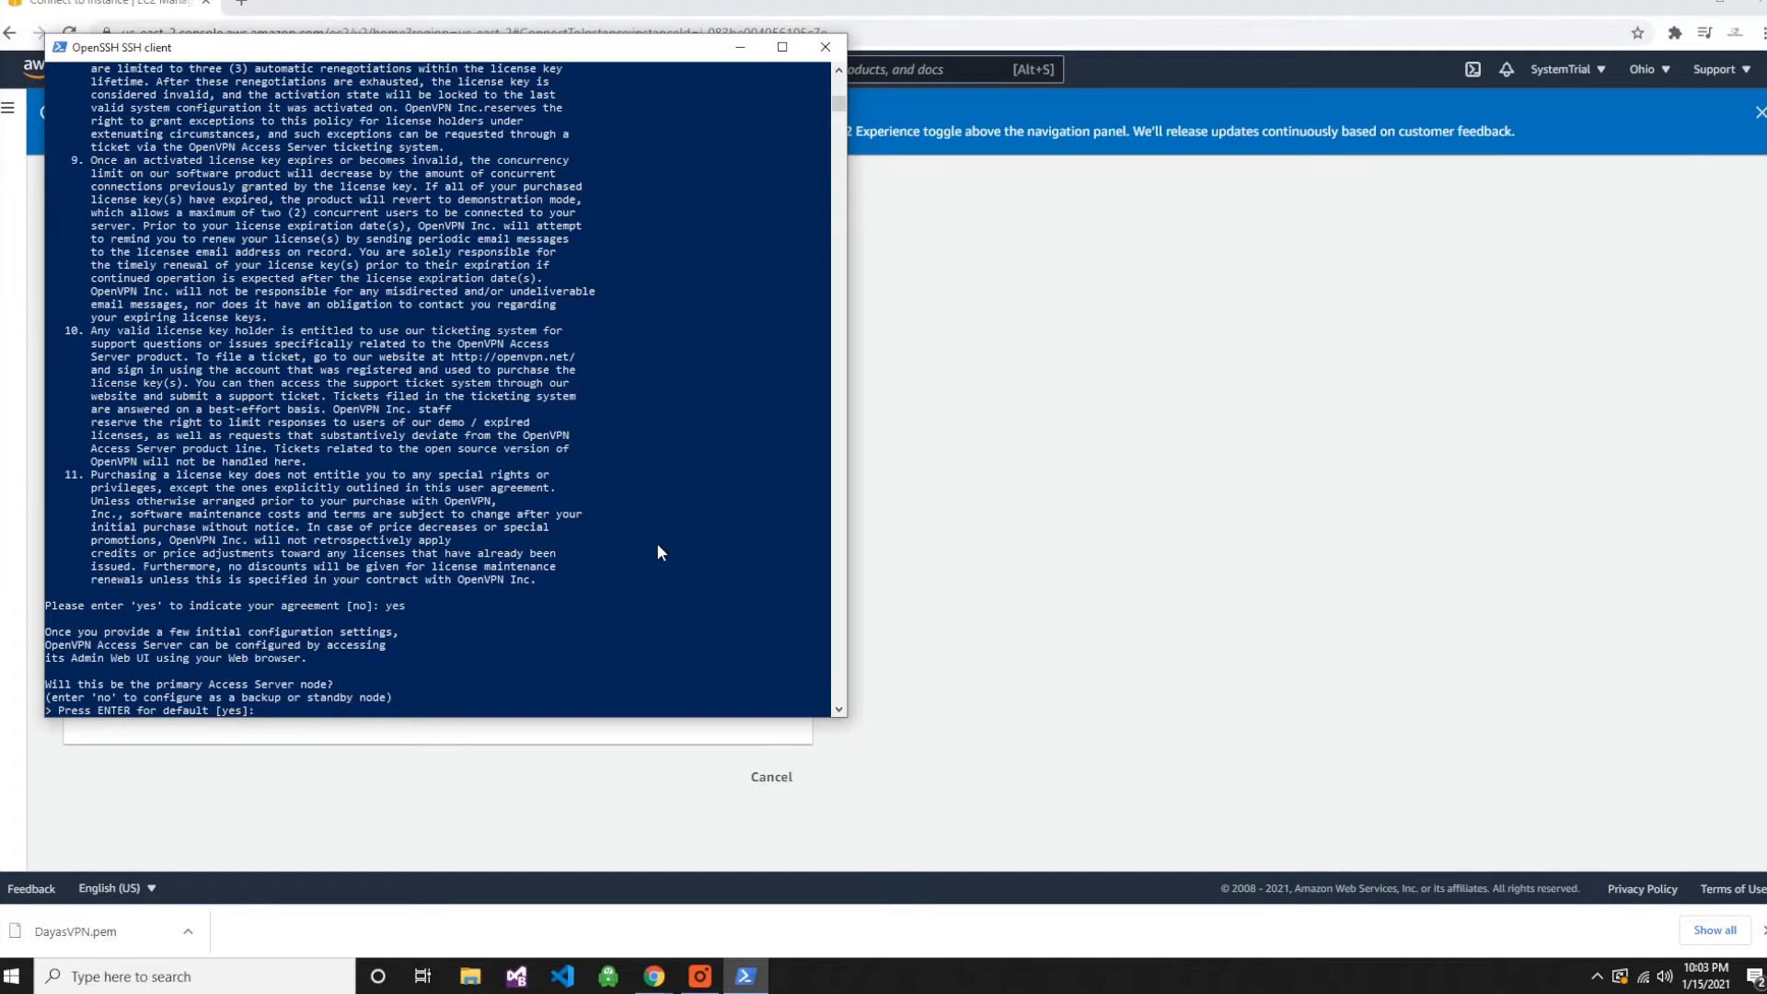
- Accept the default for every Access Server setup question and leave the activation key blank
{"action": "key", "text": "Return"}
{"action": "key", "text": "Return"}
{"action": "key", "text": "Return"}
{"action": "key", "text": "Return"}
{"action": "key", "text": "Return"}
{"action": "key", "text": "Return"}
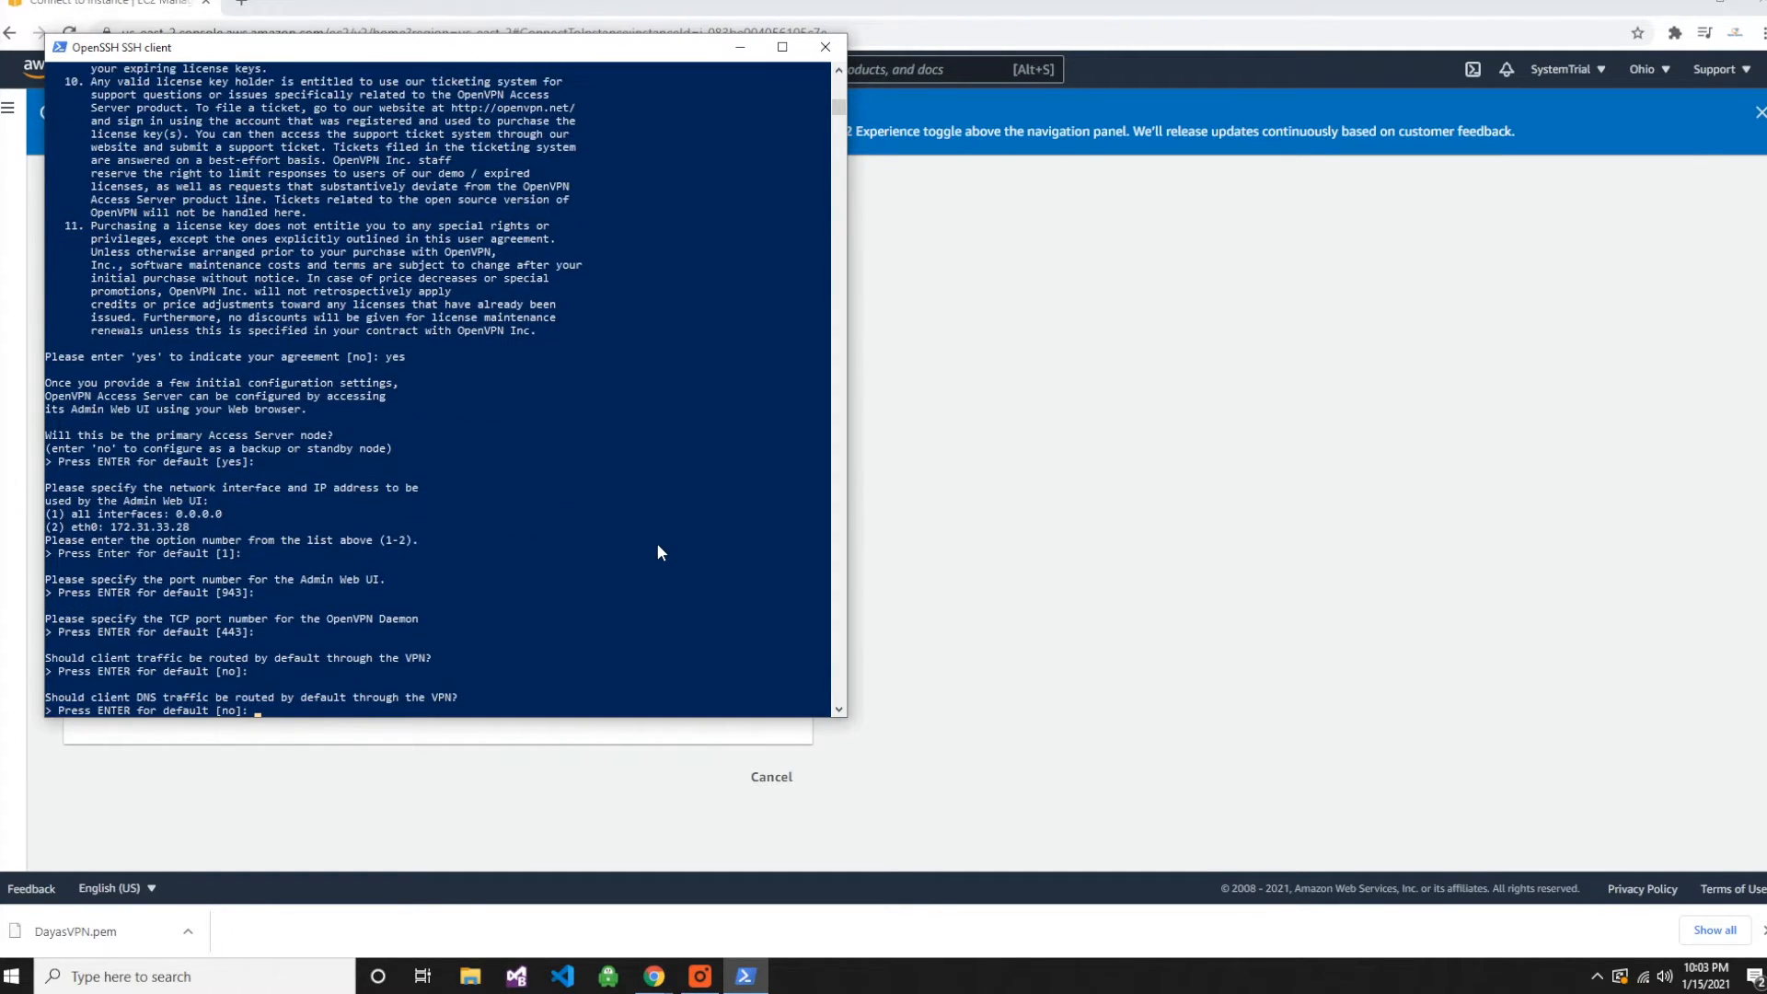
{"action": "key", "text": "Return"}
{"action": "key", "text": "Return"}
{"action": "key", "text": "Return"}
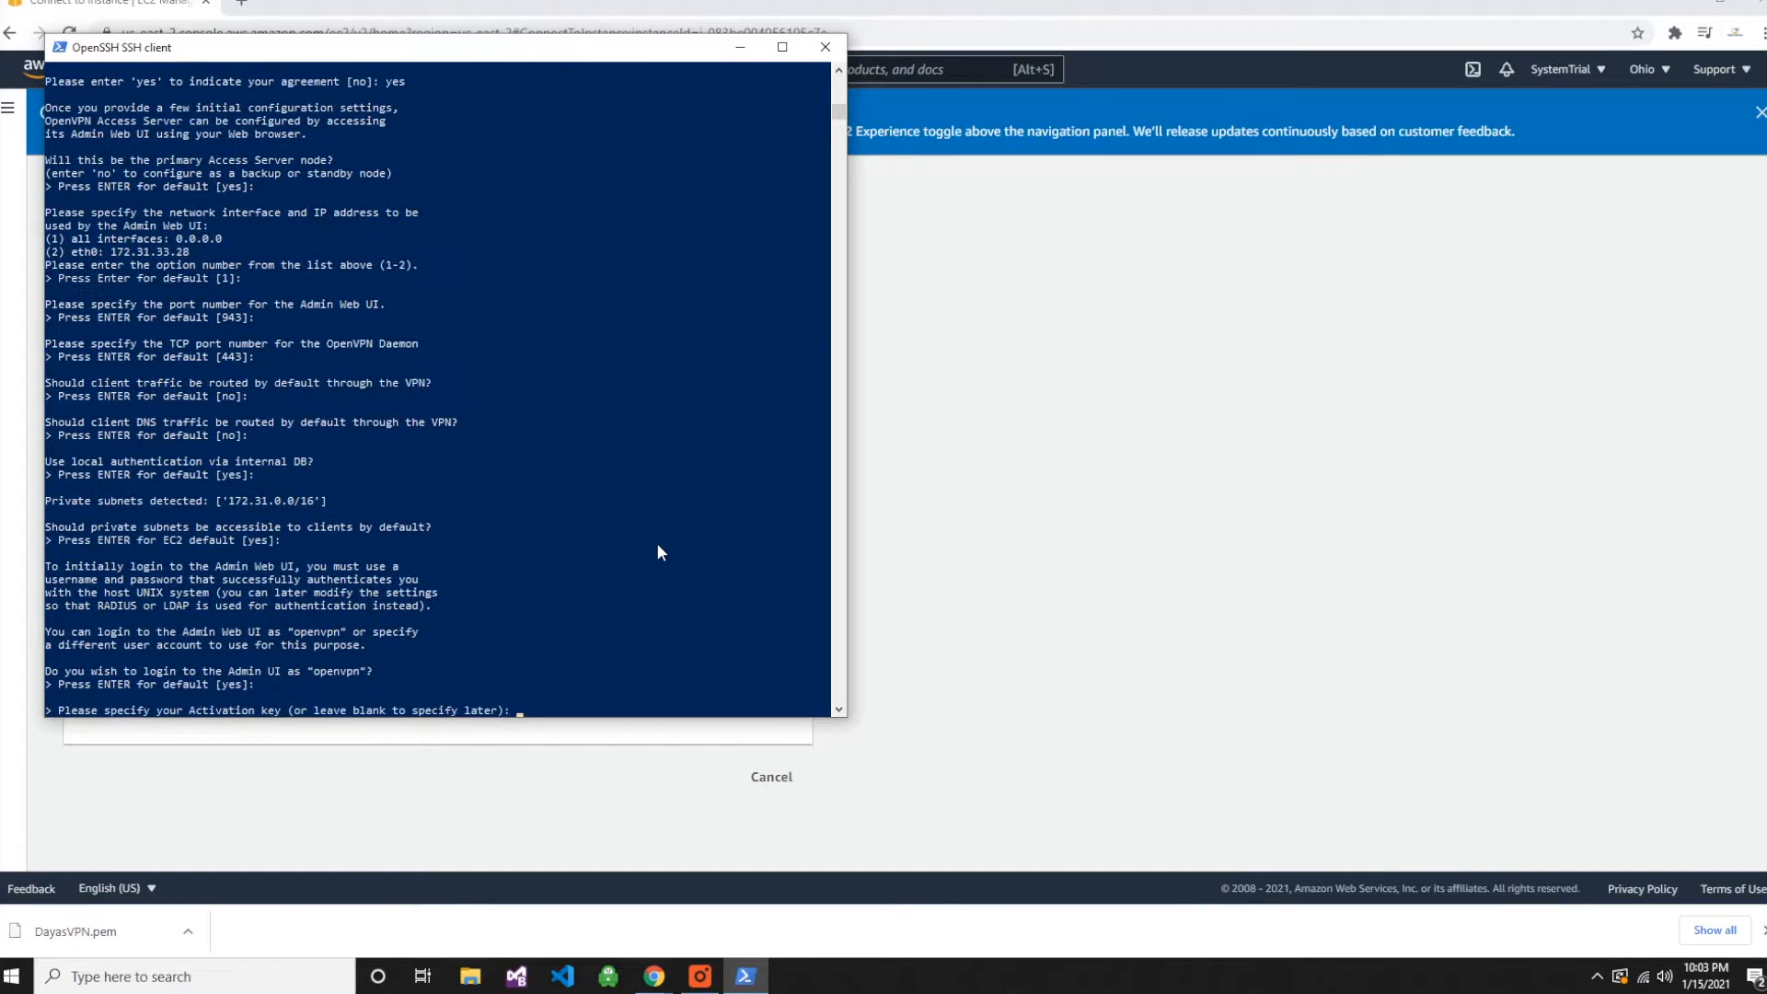
{"action": "key", "text": "Return"}
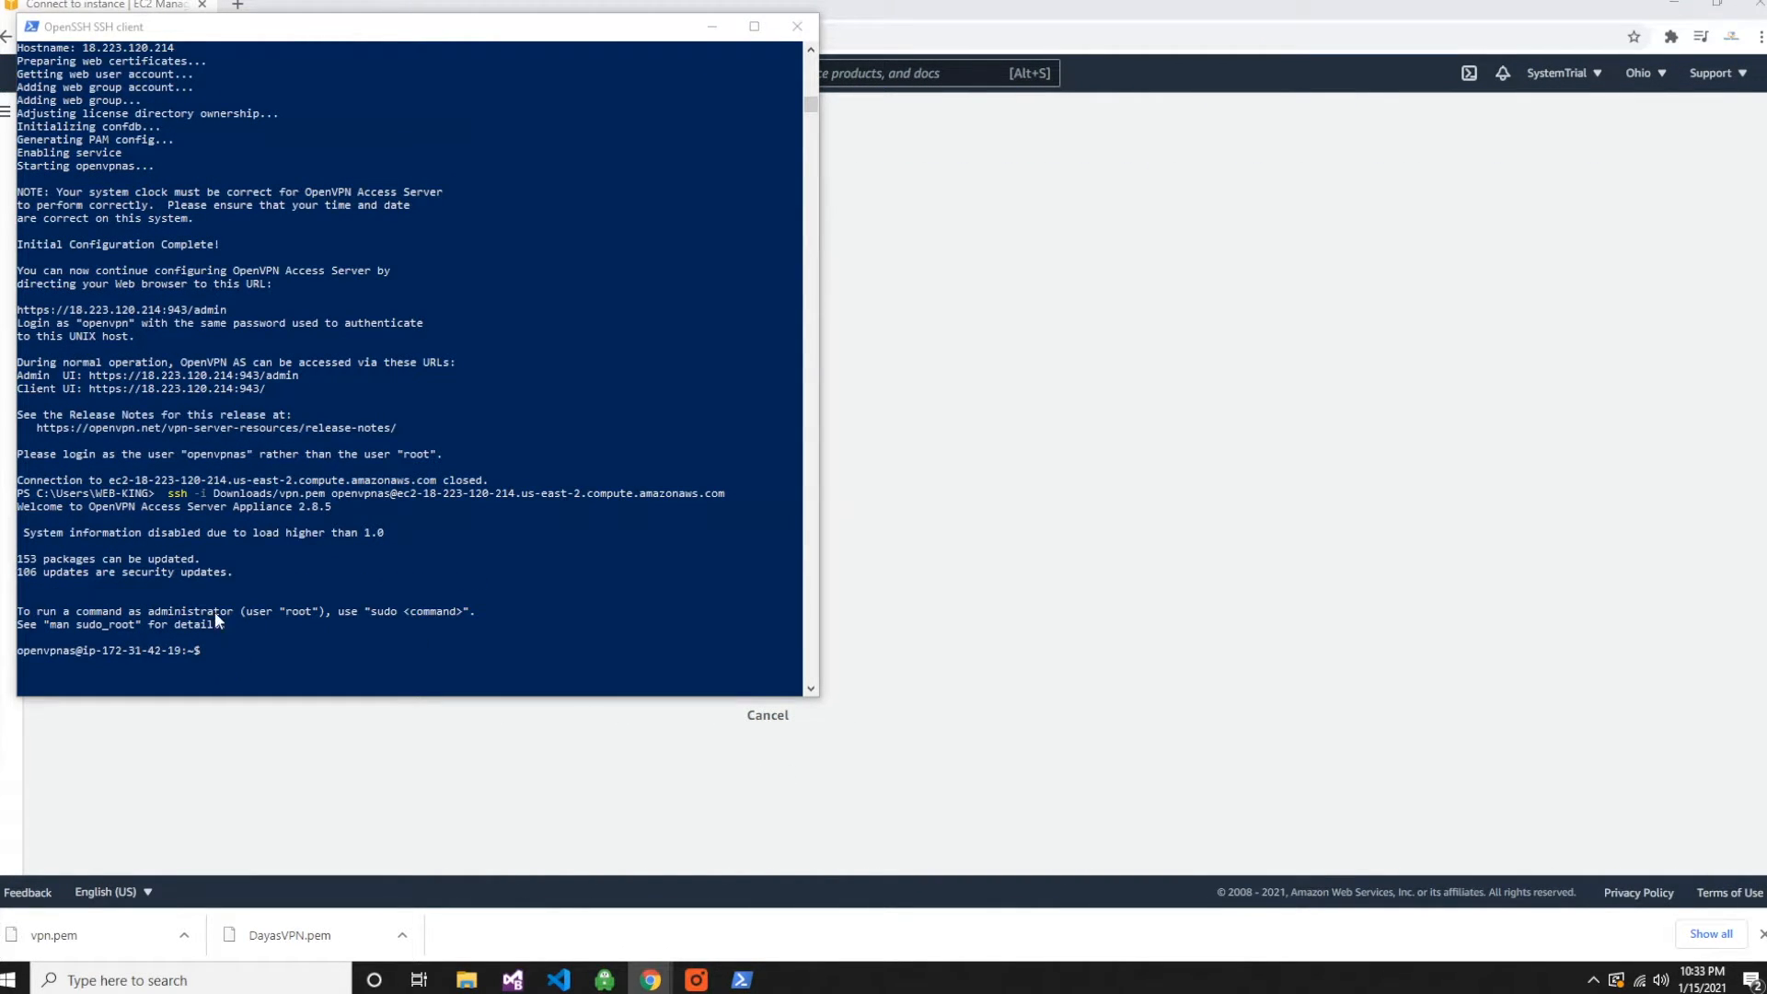
- Examine the ssh command that logs in as openvpnas with the Downloads/vpn.pem key
{"action": "left_click", "coordinate": [208, 648]}
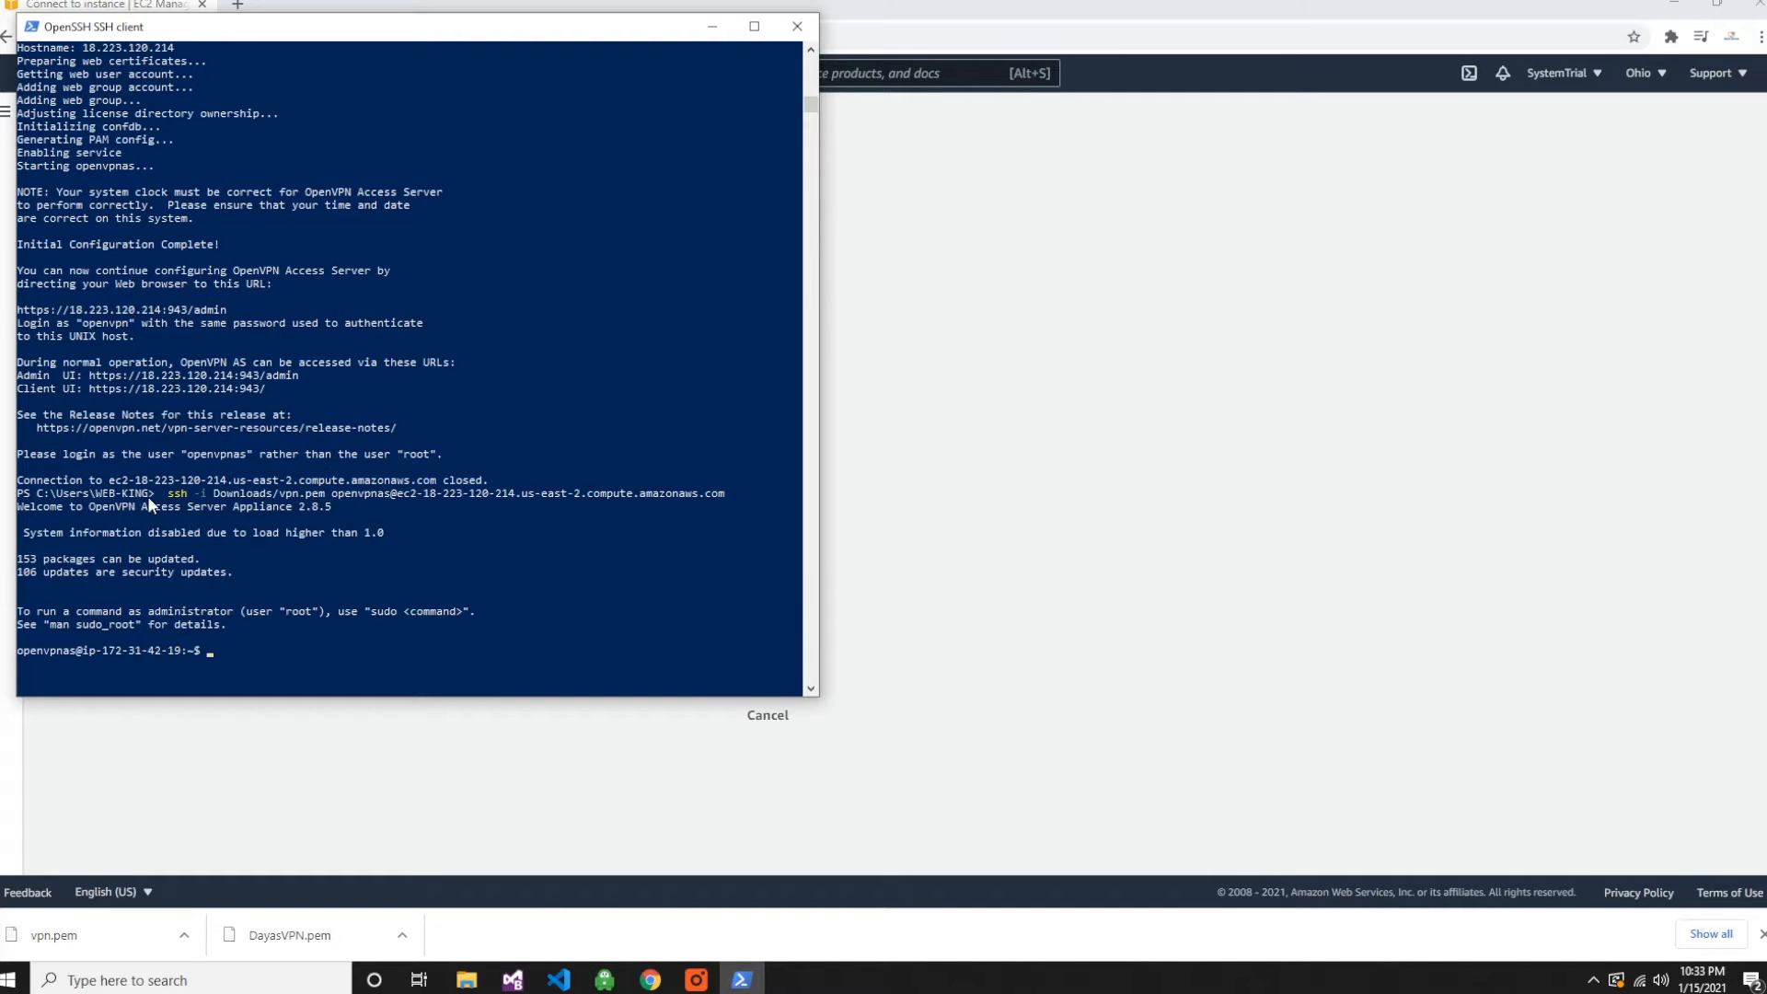
{"action": "left_click_drag", "start_coordinate": [171, 498], "coordinate": [718, 502]}
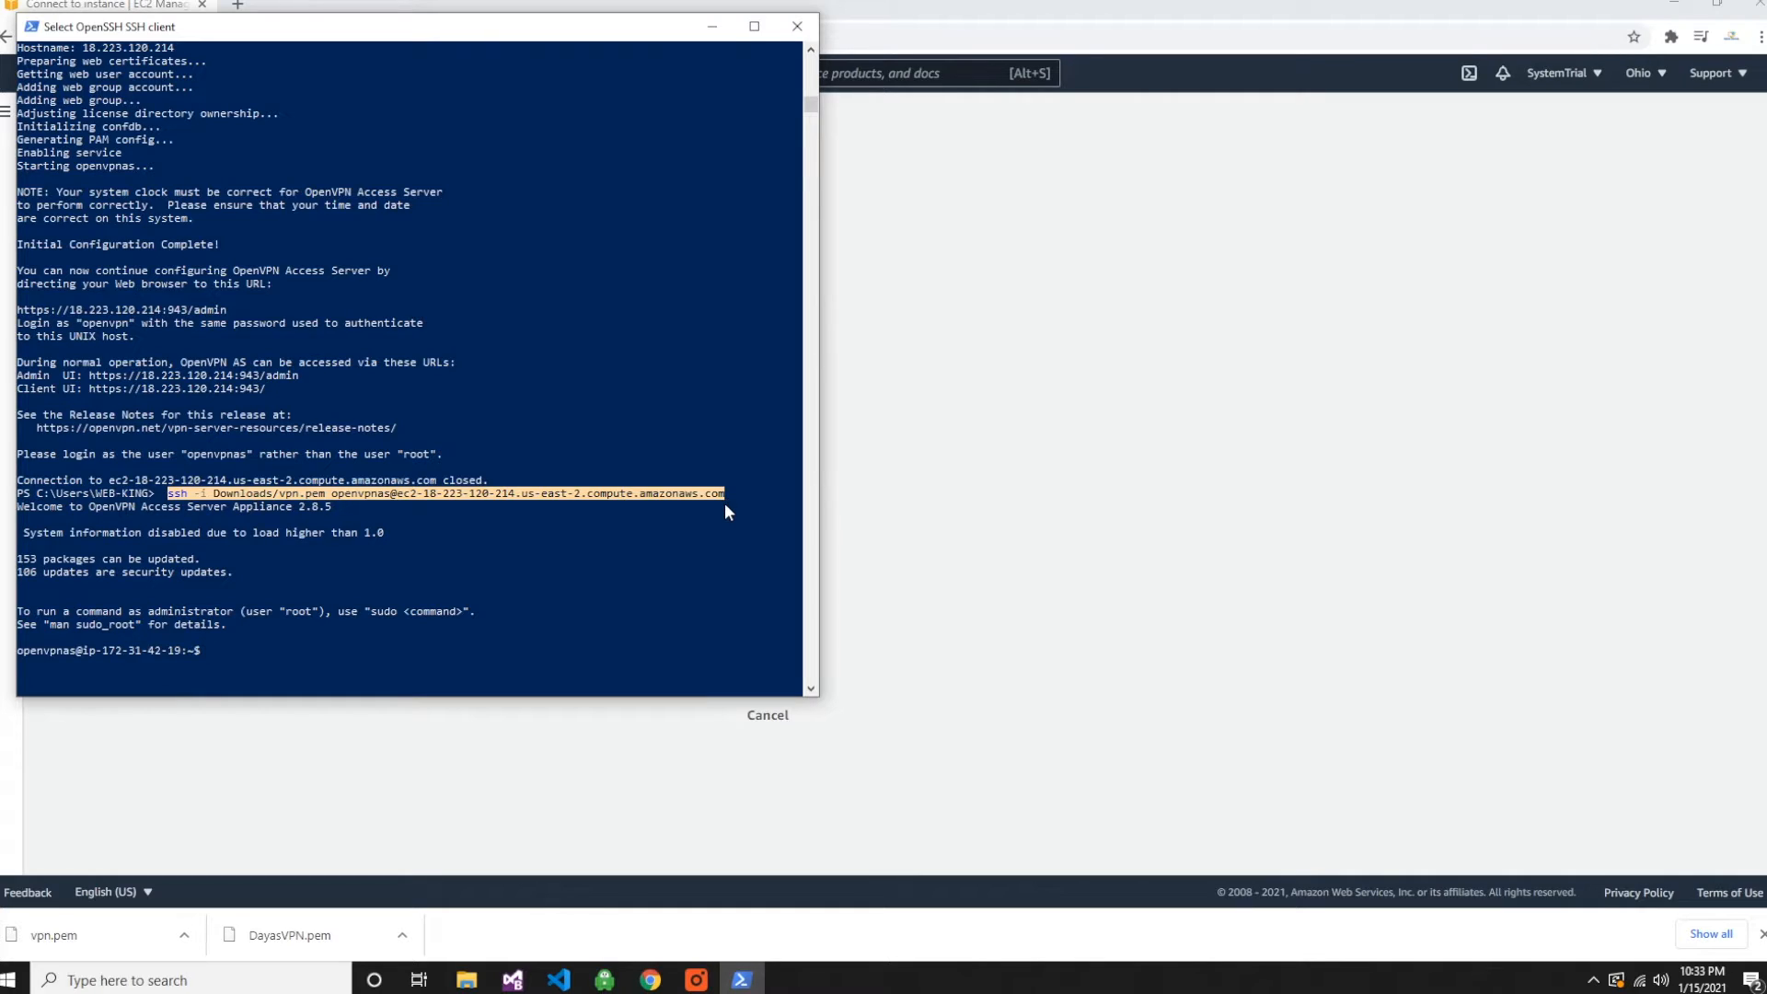
{"action": "right_click", "coordinate": [725, 502]}
{"action": "left_click", "coordinate": [211, 654]}
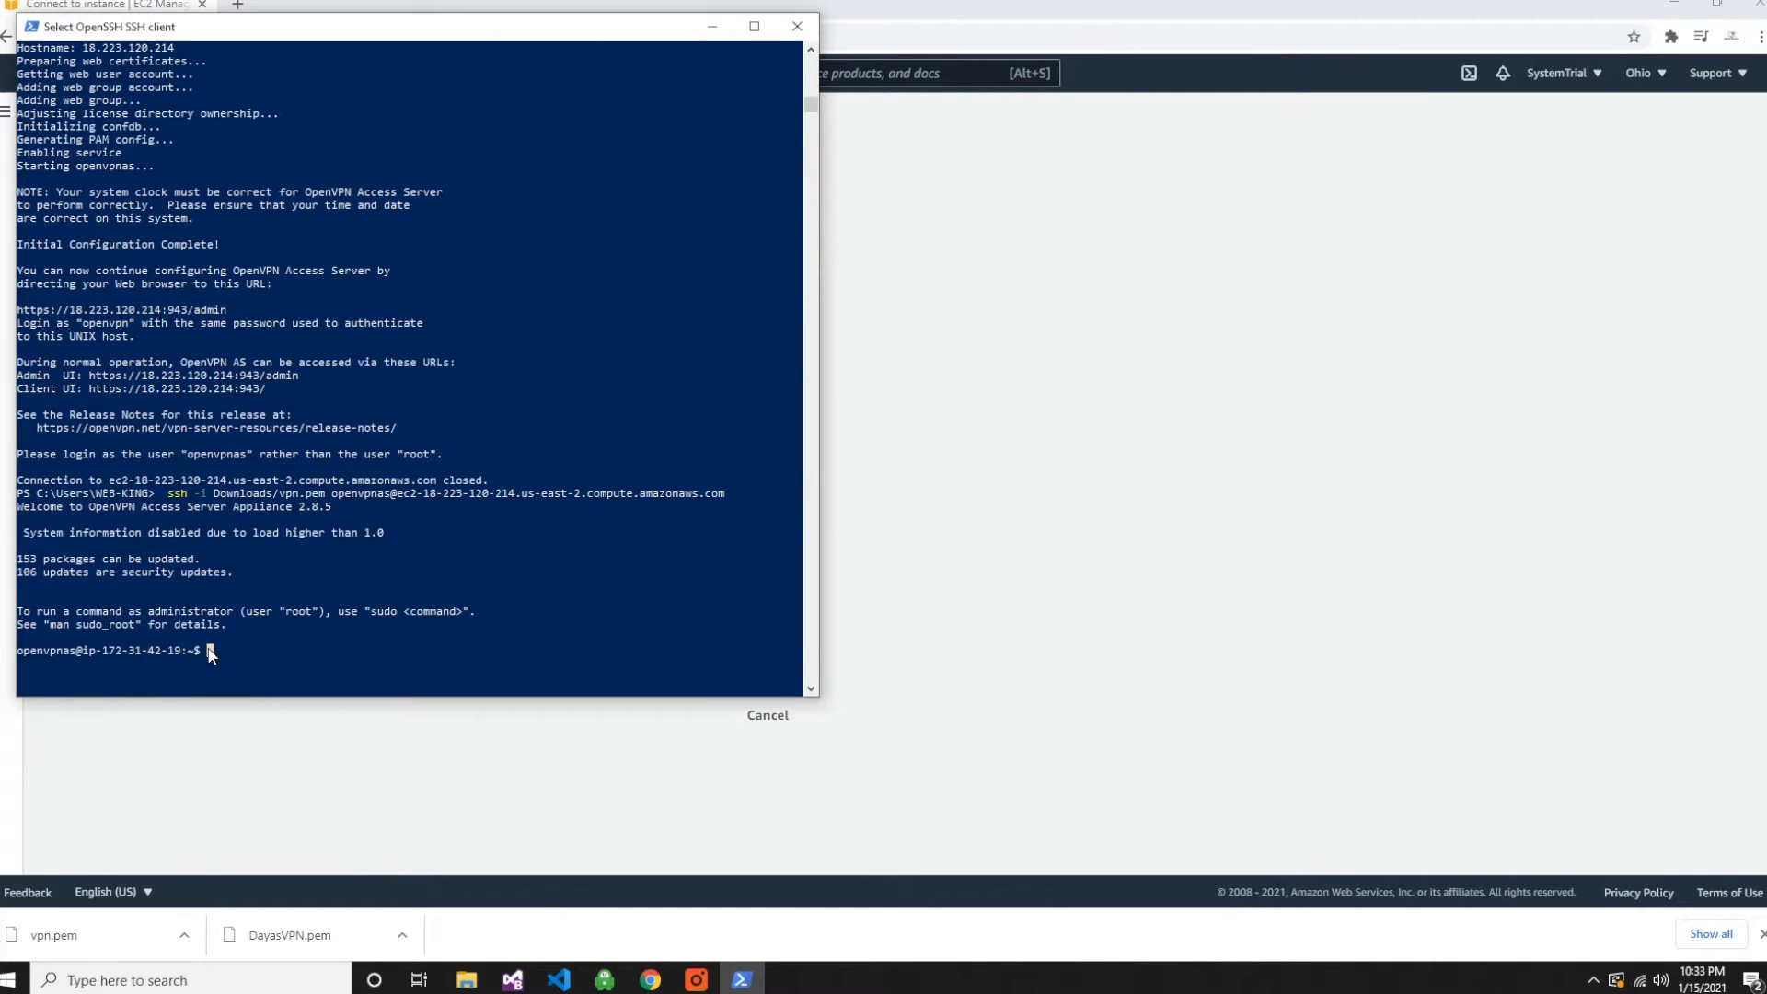
{"action": "key", "text": "ctrl+v"}
{"action": "left_click", "coordinate": [733, 493]}
{"action": "left_click_drag", "start_coordinate": [729, 493], "coordinate": [173, 502]}
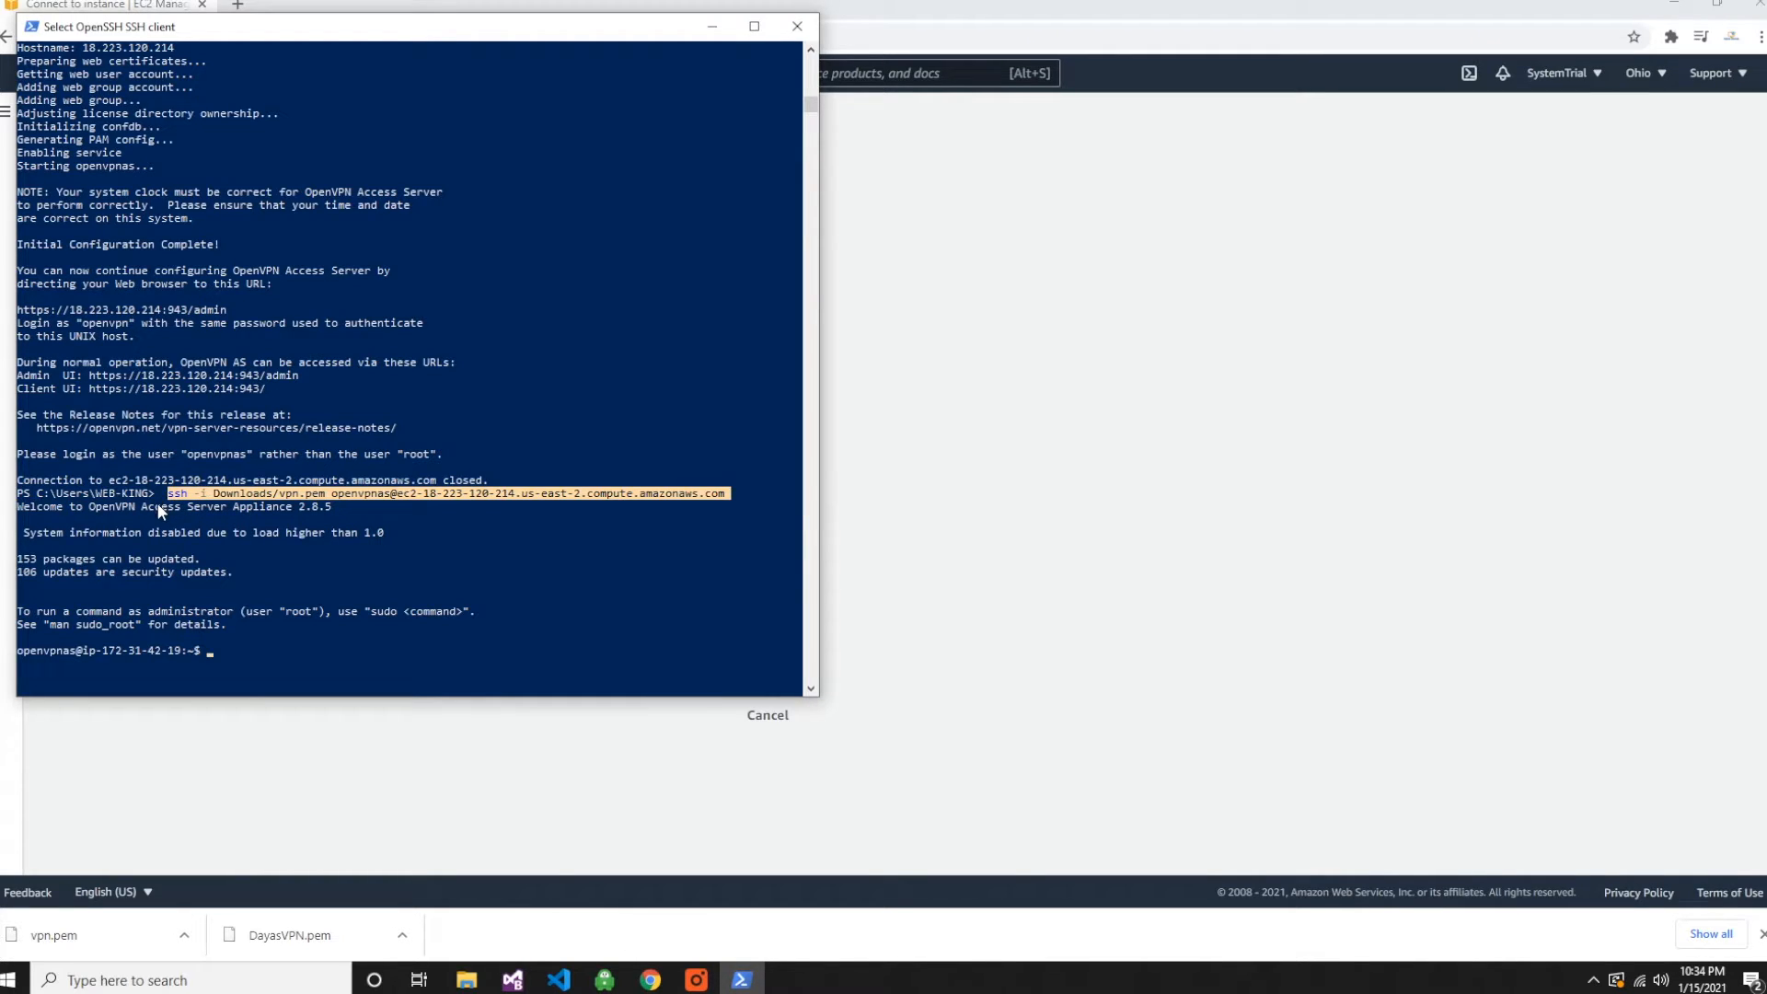
{"action": "right_click", "coordinate": [157, 504]}
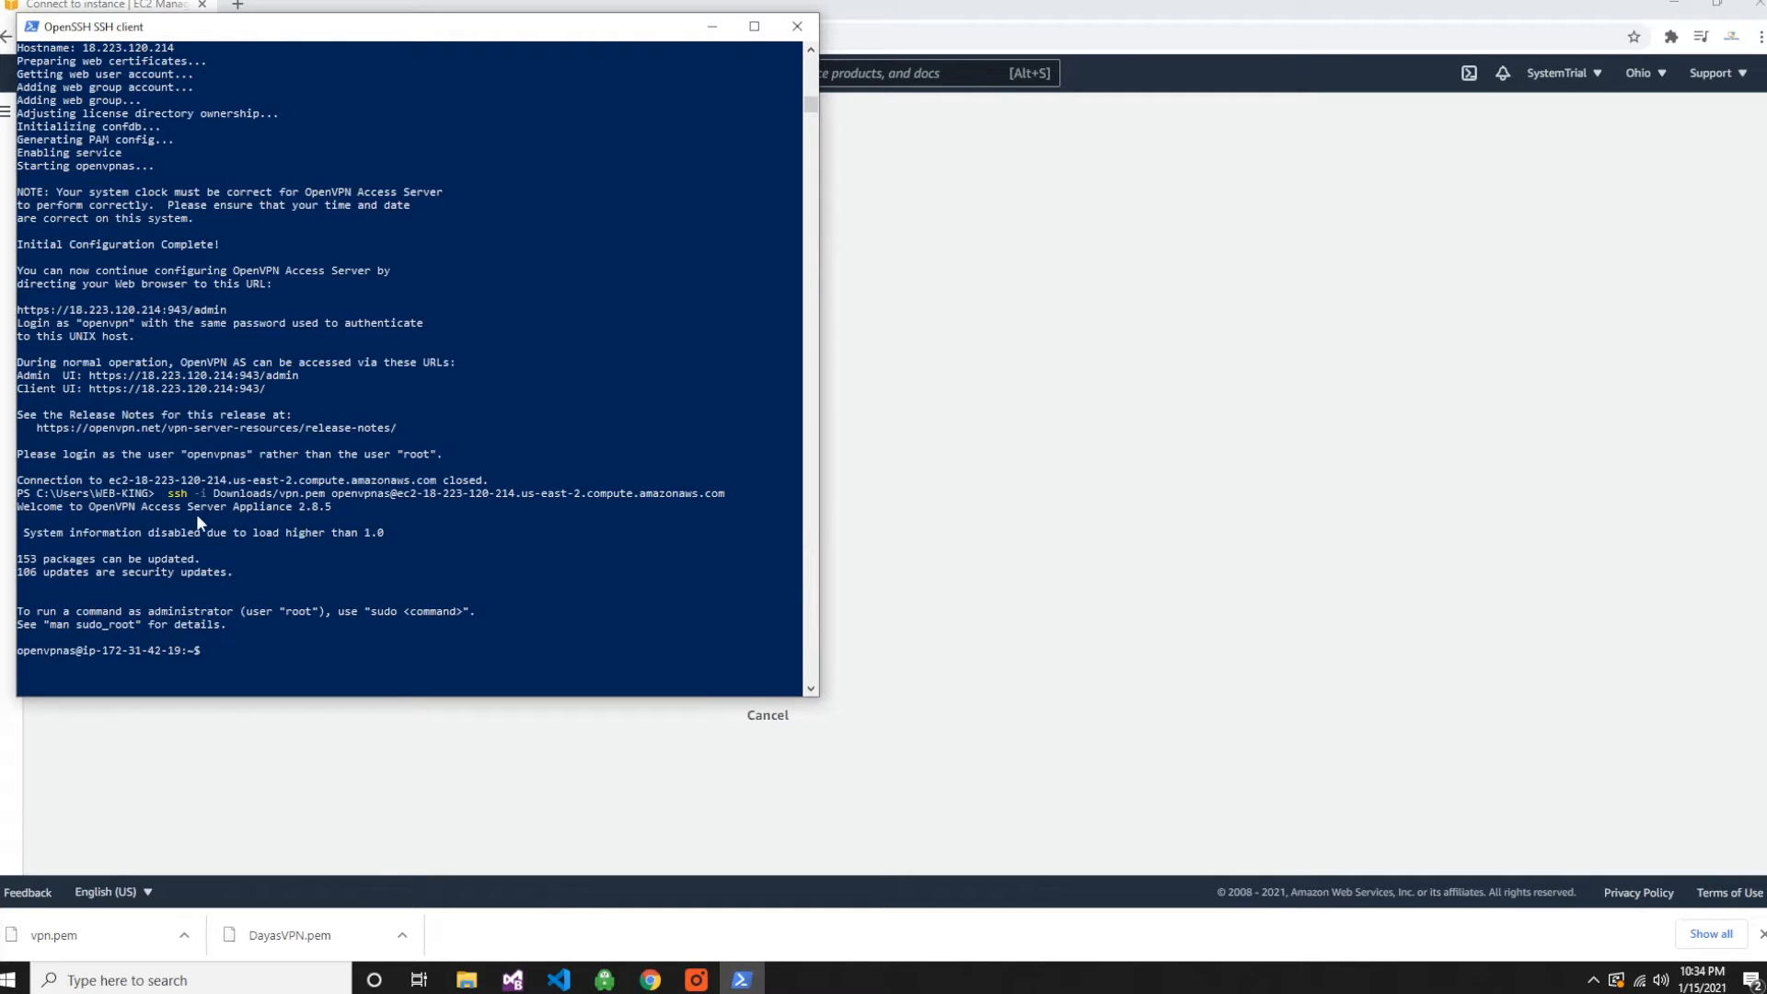
{"action": "left_click_drag", "start_coordinate": [167, 497], "coordinate": [496, 497]}
{"action": "left_click_drag", "start_coordinate": [661, 486], "coordinate": [722, 489]}
{"action": "right_click", "coordinate": [697, 493]}
{"action": "left_click_drag", "start_coordinate": [729, 494], "coordinate": [163, 499]}
{"action": "right_click", "coordinate": [162, 499]}
{"action": "left_click", "coordinate": [204, 652]}
{"action": "key", "text": "ctrl+v"}
- Examine the first ssh command, which logs in as root, in the earlier terminal output and return to the server prompt
{"action": "scroll", "coordinate": [41, 378], "scroll_direction": "up", "scroll_amount": 20}
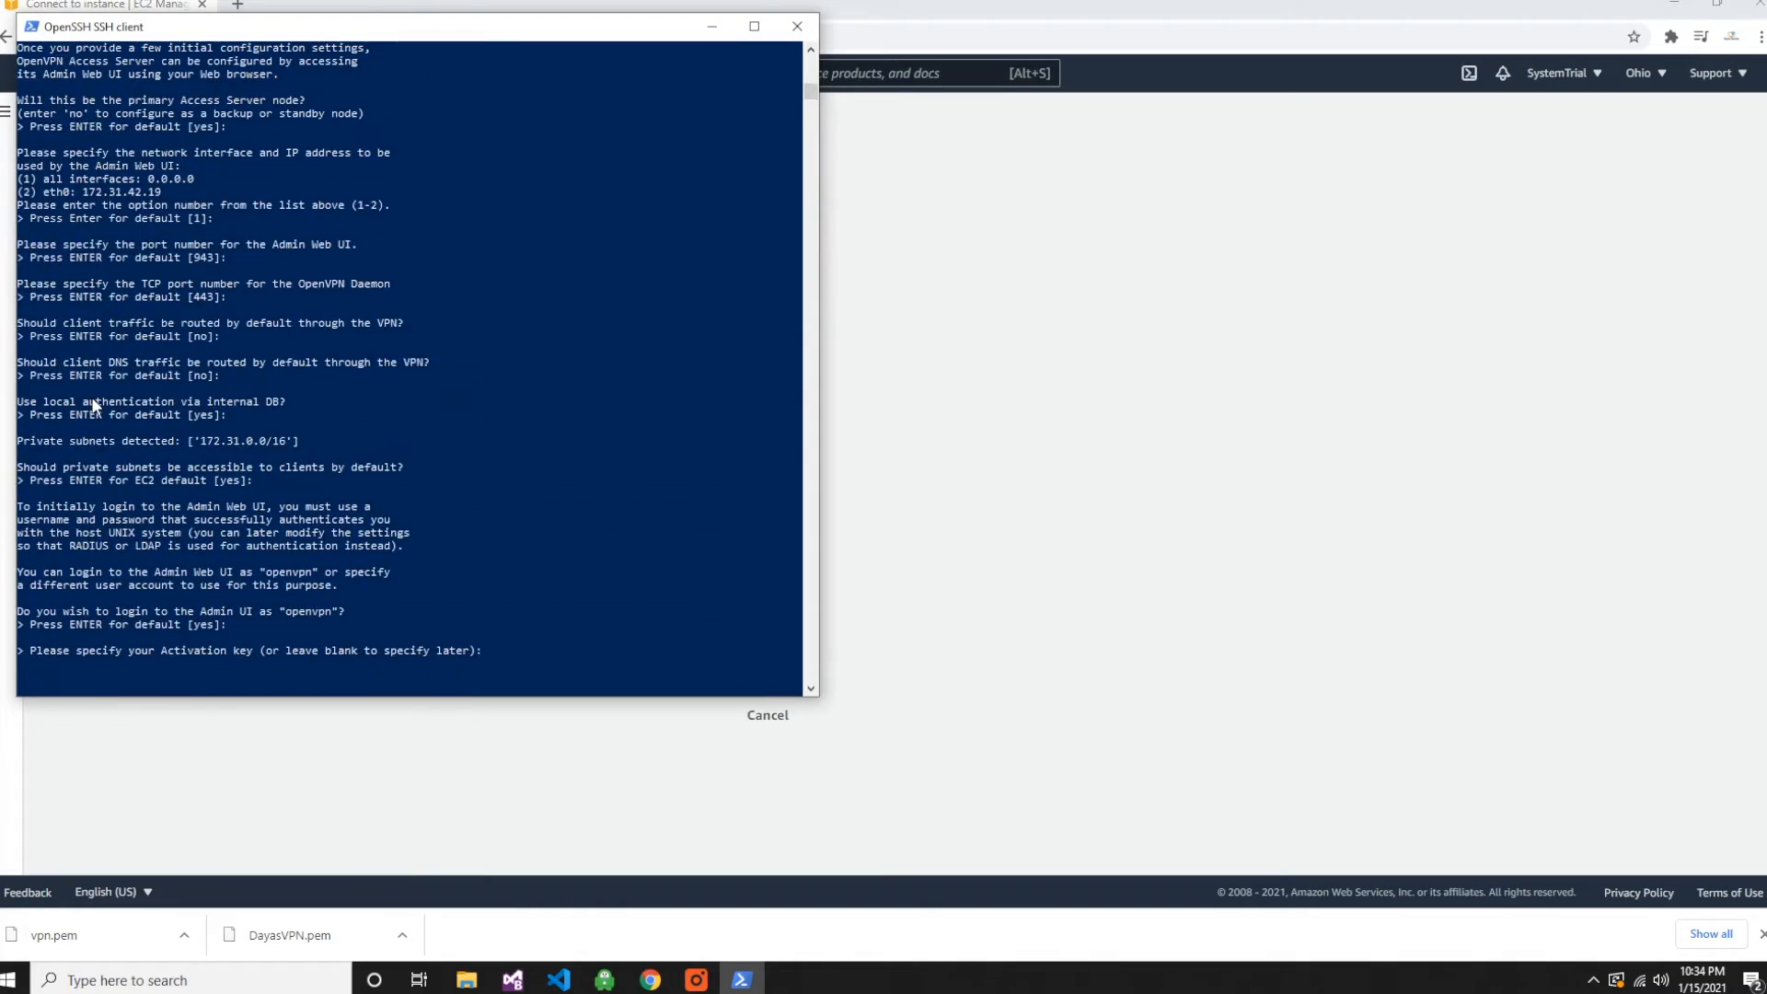
{"action": "scroll", "coordinate": [94, 405], "scroll_direction": "up", "scroll_amount": 20}
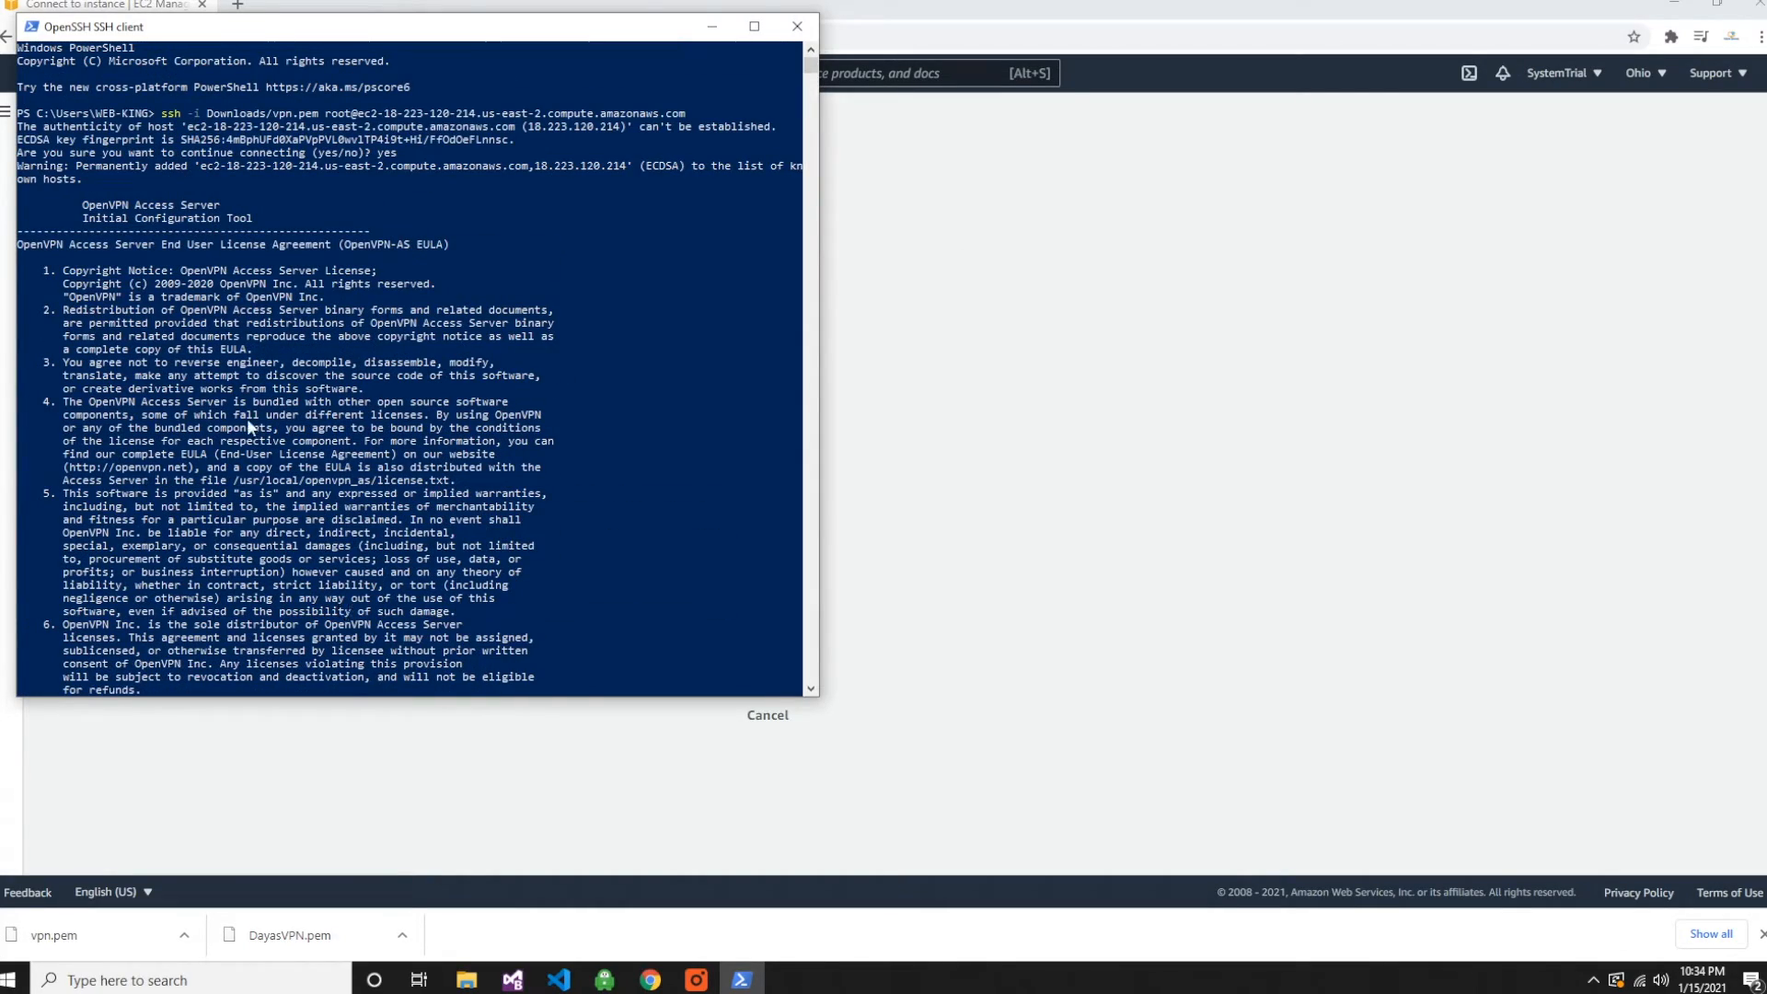
{"action": "left_click_drag", "start_coordinate": [688, 114], "coordinate": [190, 117]}
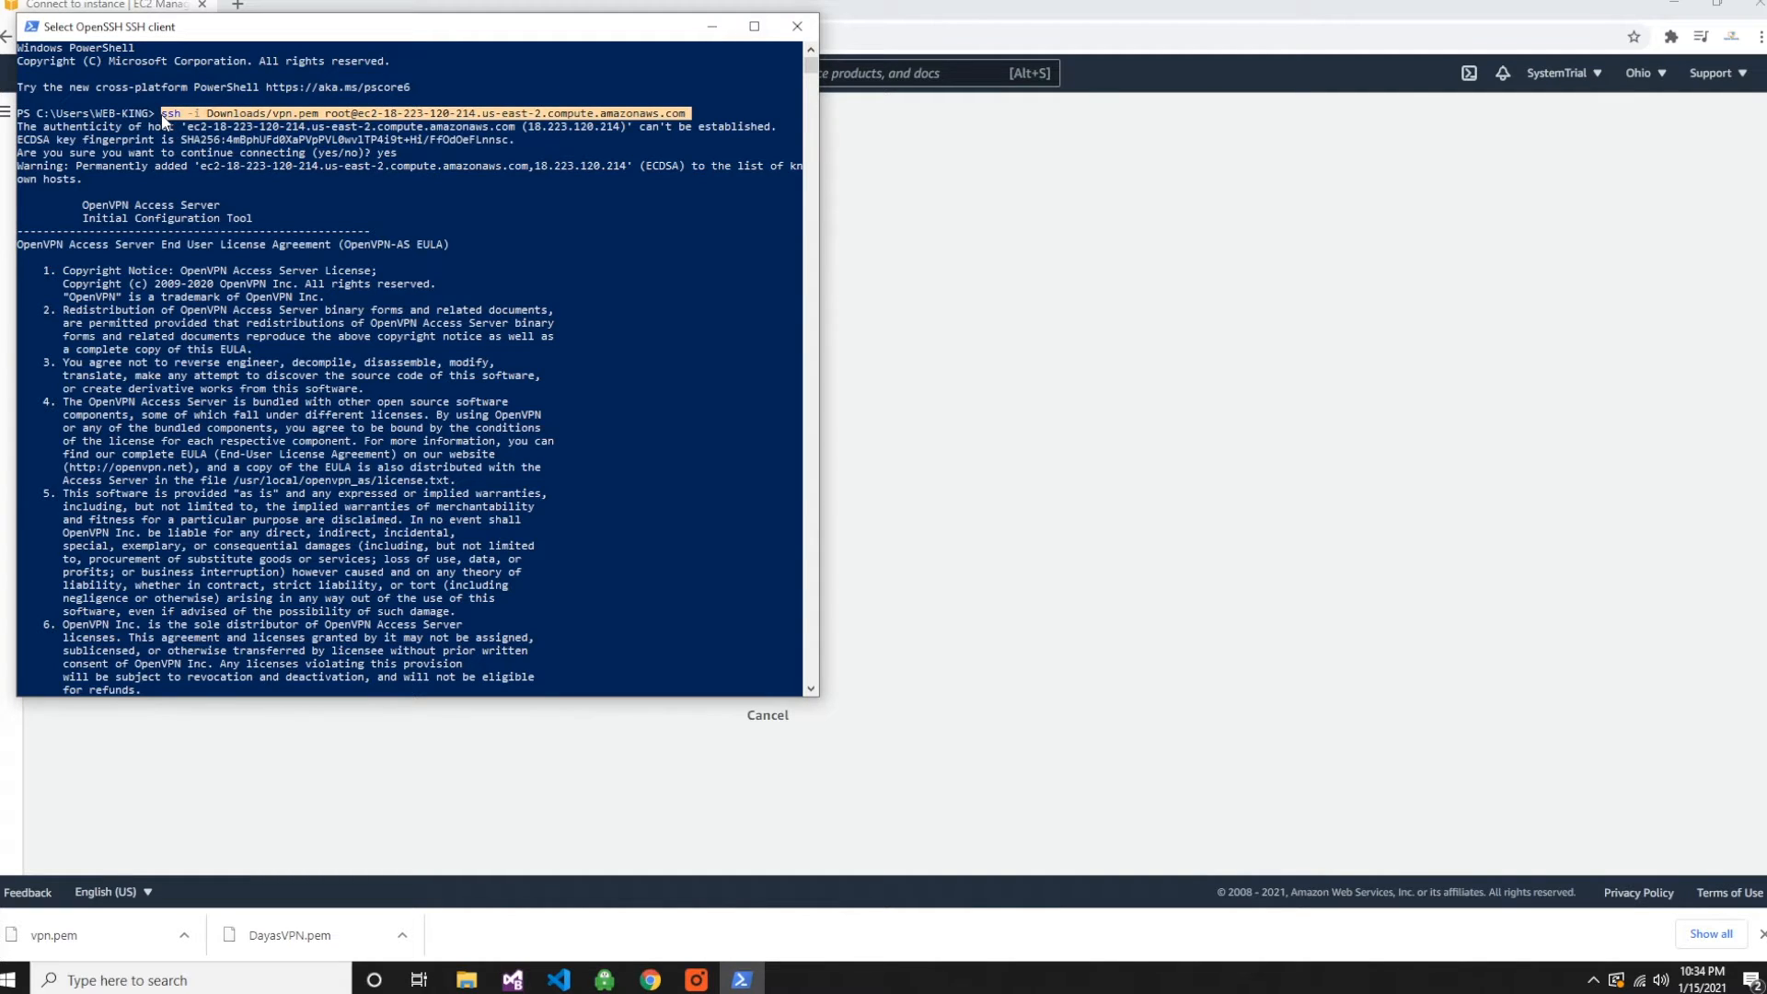
{"action": "right_click", "coordinate": [158, 120]}
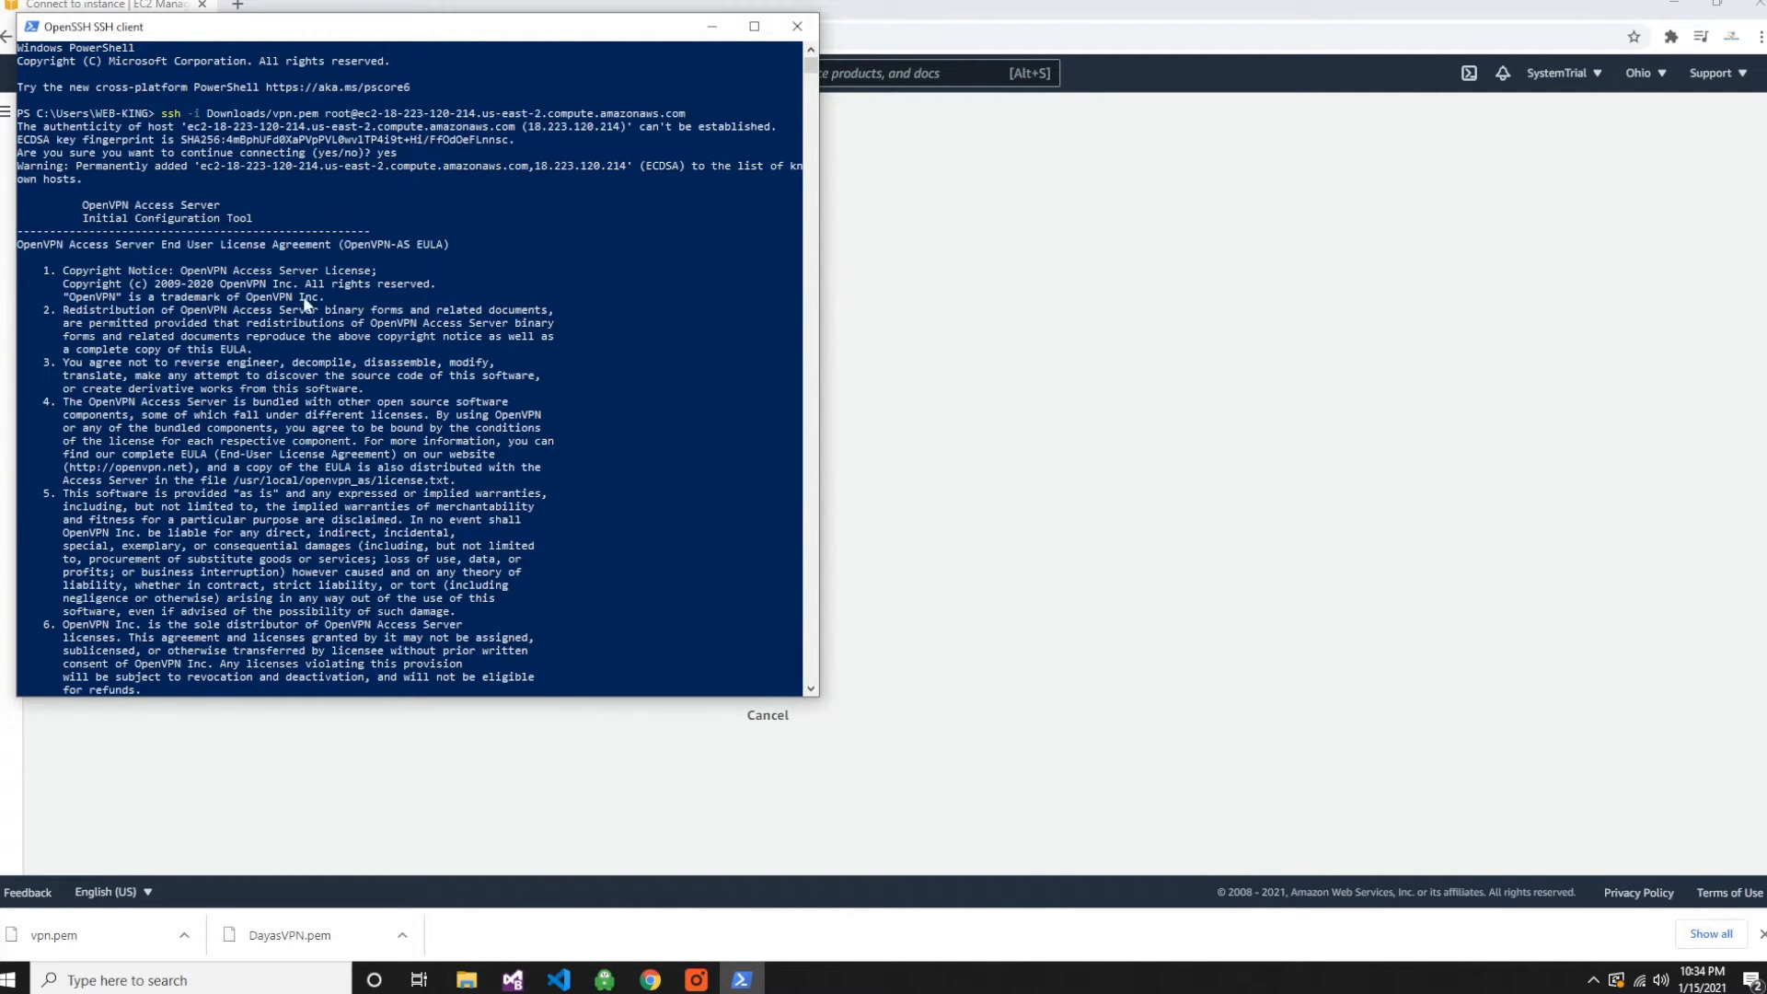
{"action": "scroll", "coordinate": [787, 236], "scroll_direction": "down", "scroll_amount": 7}
{"action": "left_click_drag", "start_coordinate": [826, 60], "coordinate": [825, 299]}
{"action": "left_click_drag", "start_coordinate": [825, 154], "coordinate": [822, 85]}
{"action": "scroll", "coordinate": [341, 318], "scroll_direction": "down", "scroll_amount": 13}
{"action": "scroll", "coordinate": [441, 334], "scroll_direction": "down", "scroll_amount": 6}
{"action": "scroll", "coordinate": [440, 339], "scroll_direction": "down", "scroll_amount": 12}
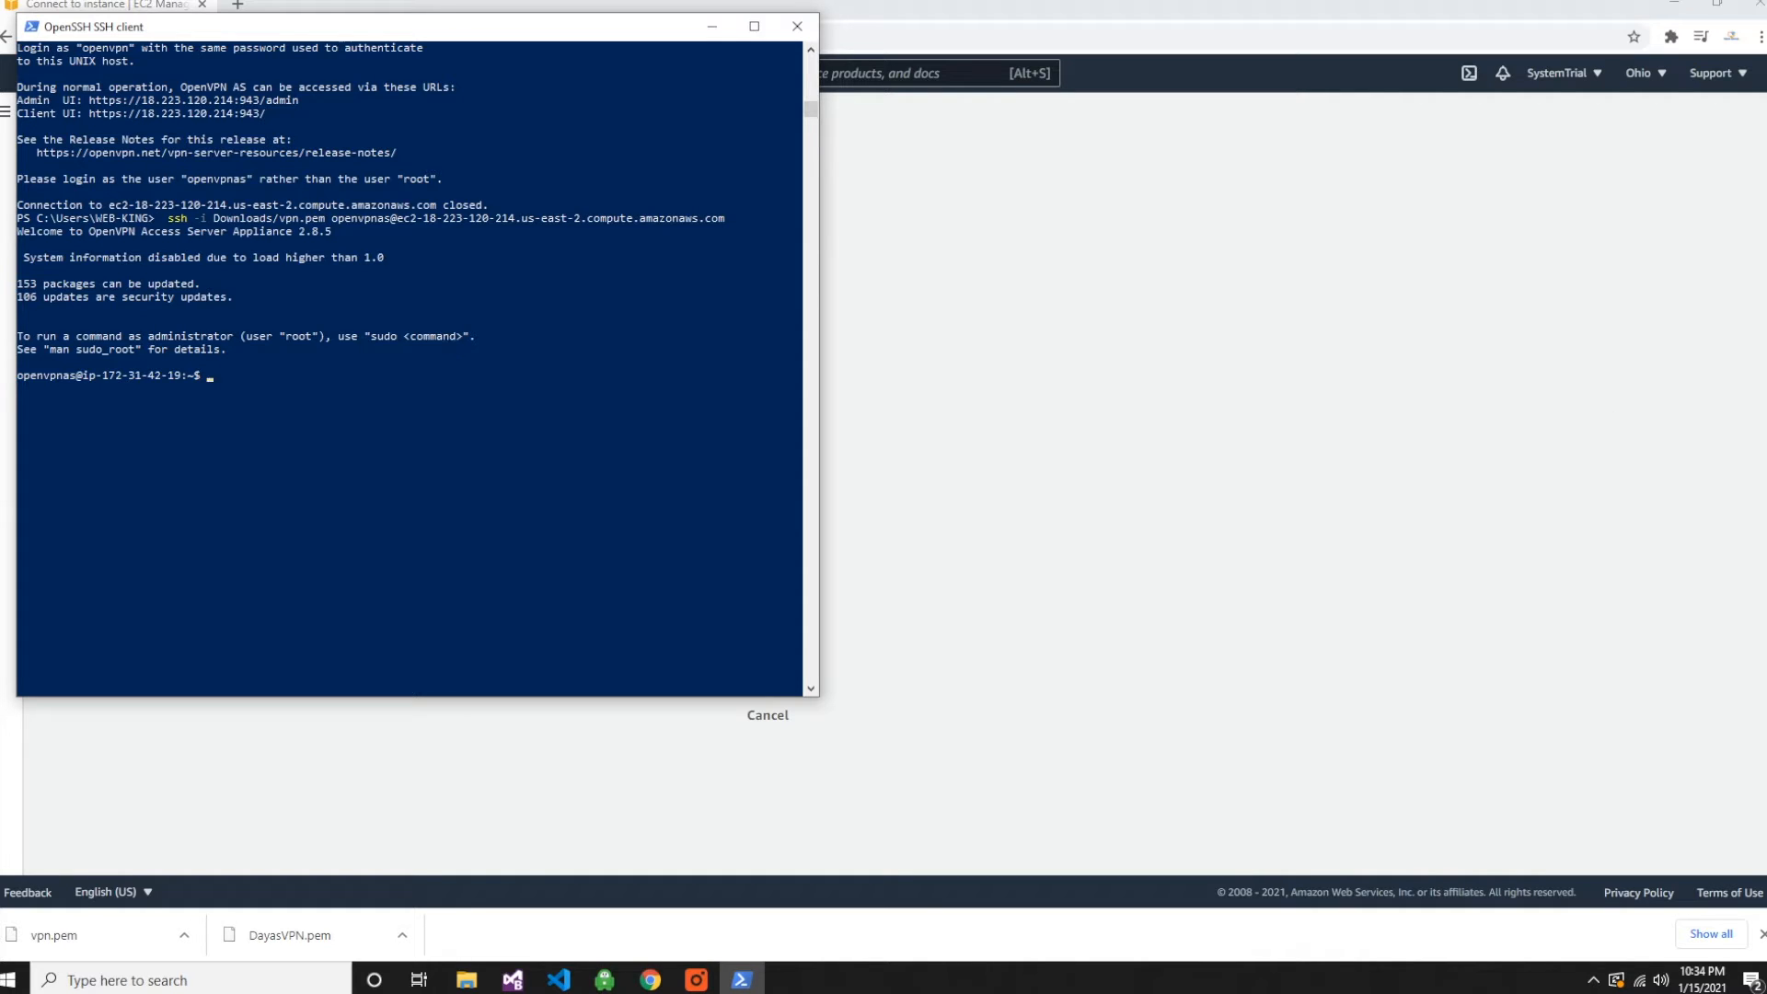
- Run sudo passwd openvpn and enter and retype the new password for the openvpn account
{"action": "key", "text": "alt+Tab"}
{"action": "left_click", "coordinate": [217, 377]}
{"action": "left_click", "coordinate": [210, 377]}
{"action": "type", "text": "sudo passwd openvp"}
{"action": "type", "text": "n"}
{"action": "key", "text": "Return"}
{"action": "key", "text": "Return"}
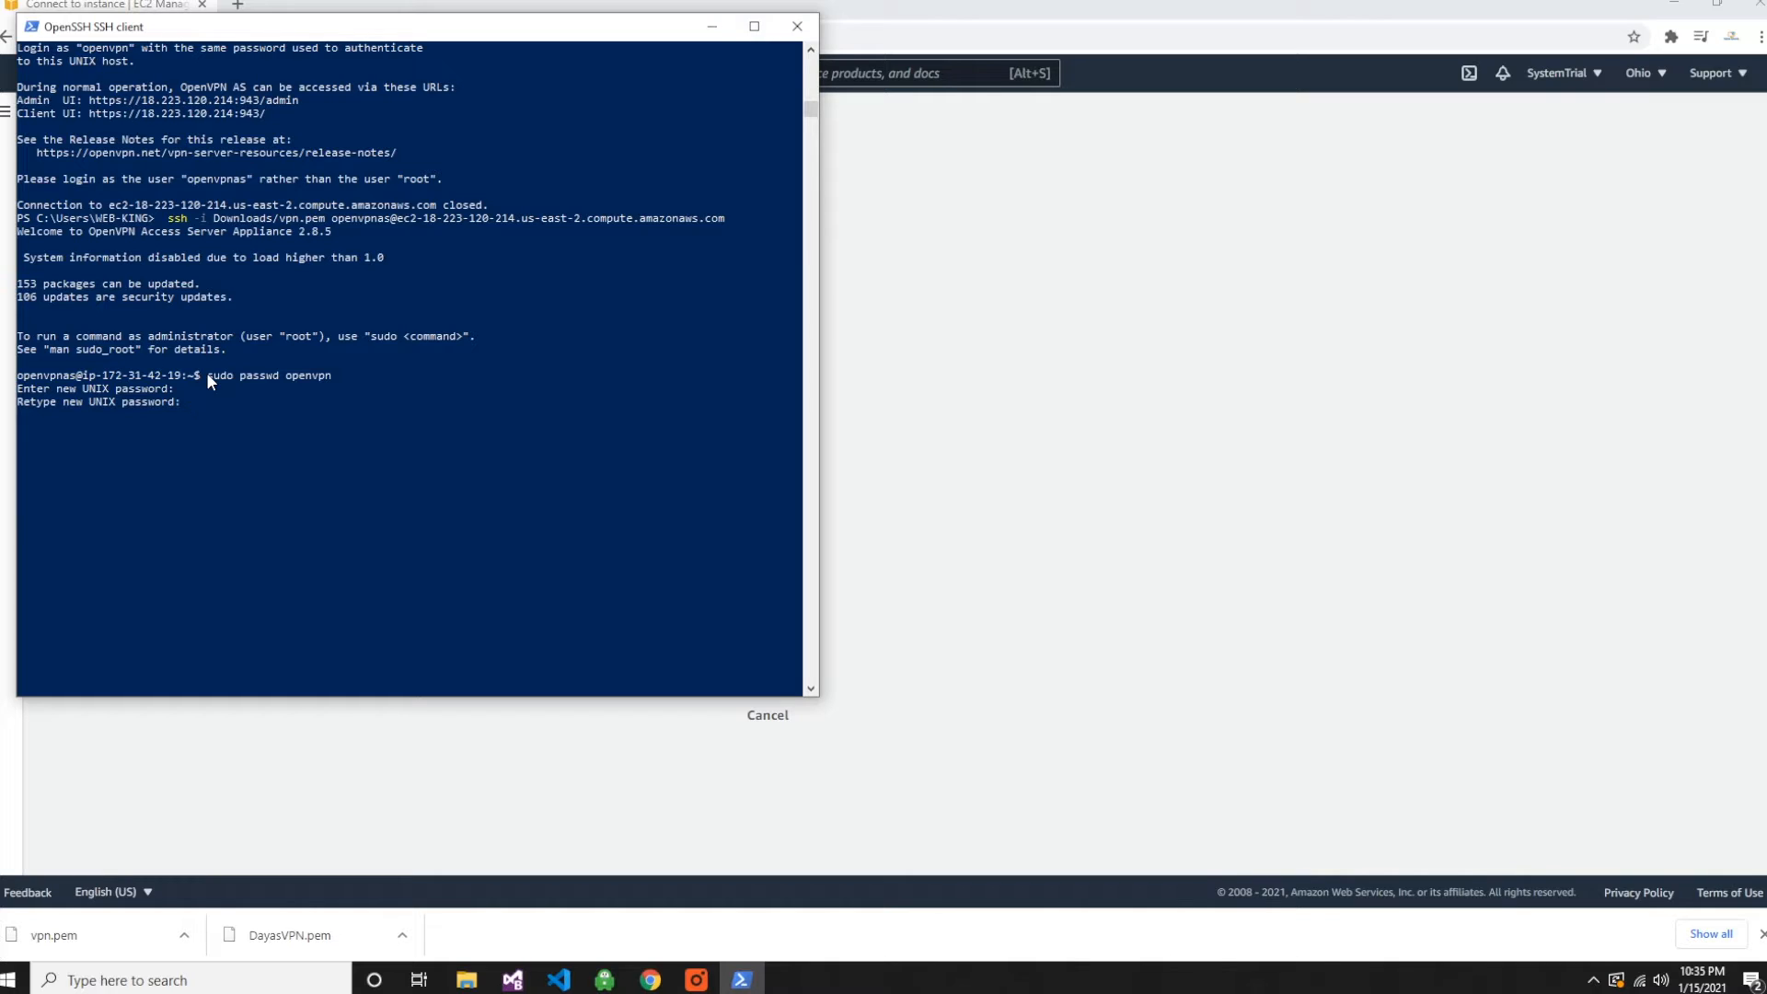
{"action": "key", "text": "Return"}
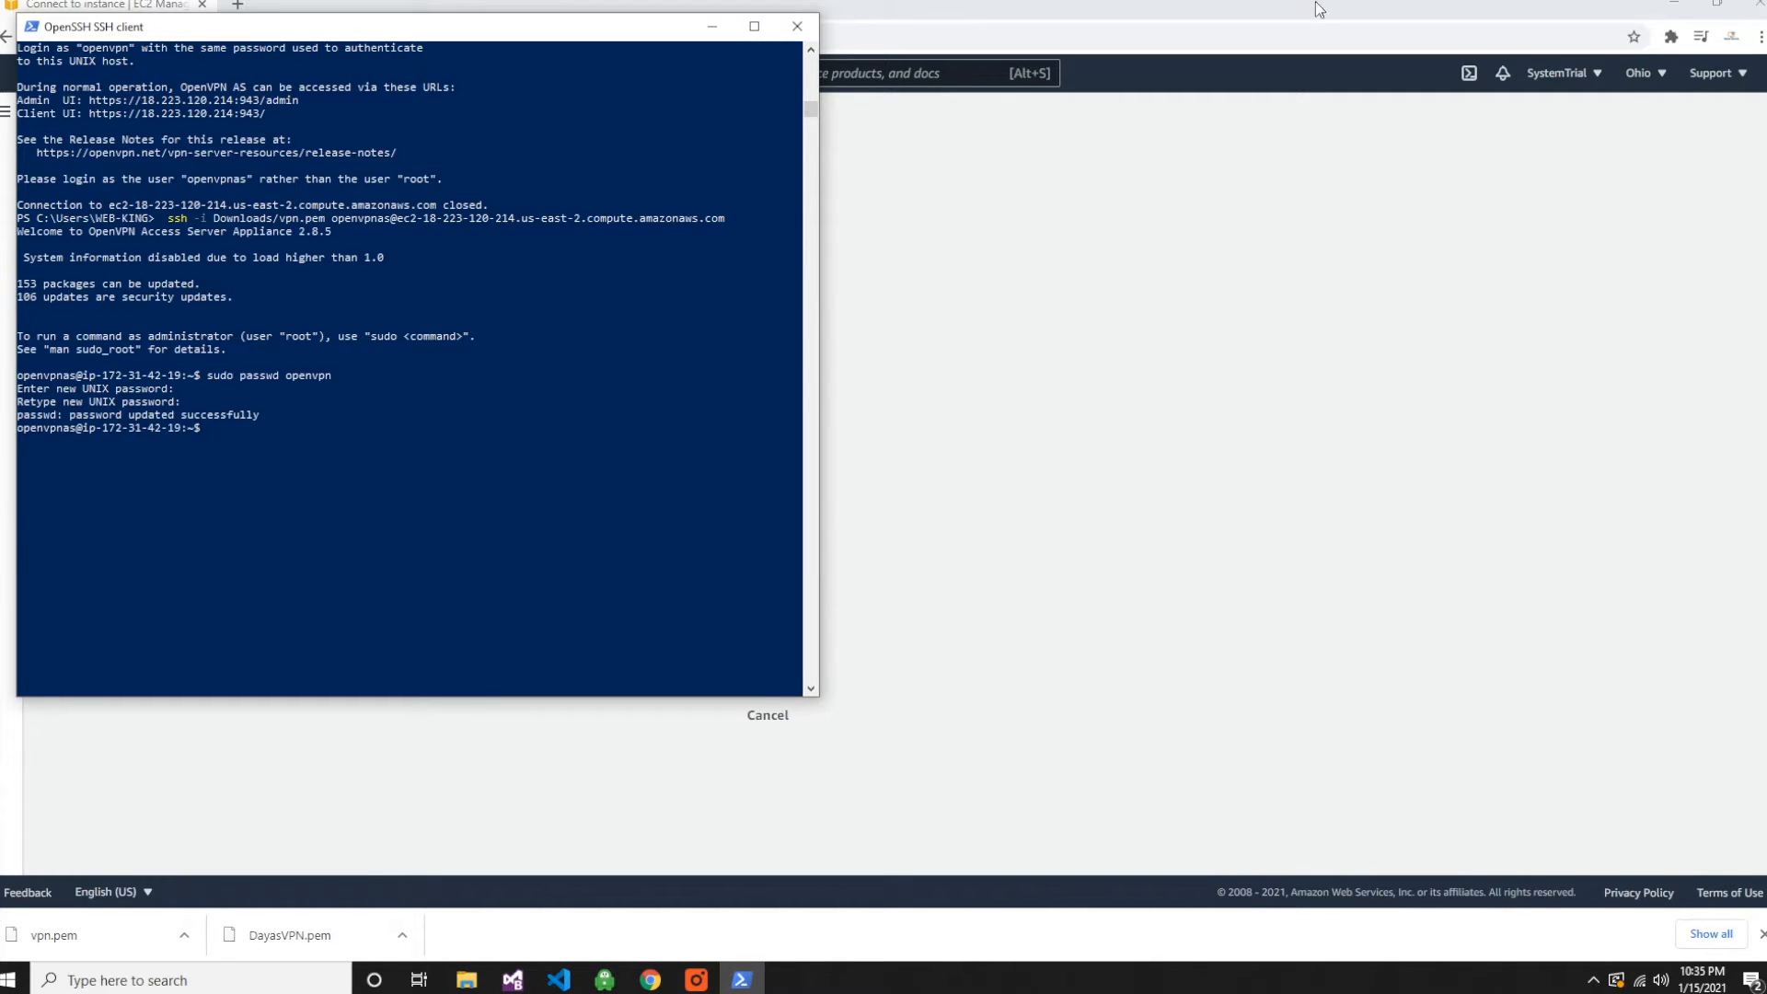
- Switch to the AWS console, review the VPN instance's summary details and go back to the instances list
{"action": "left_click", "coordinate": [1751, 340]}
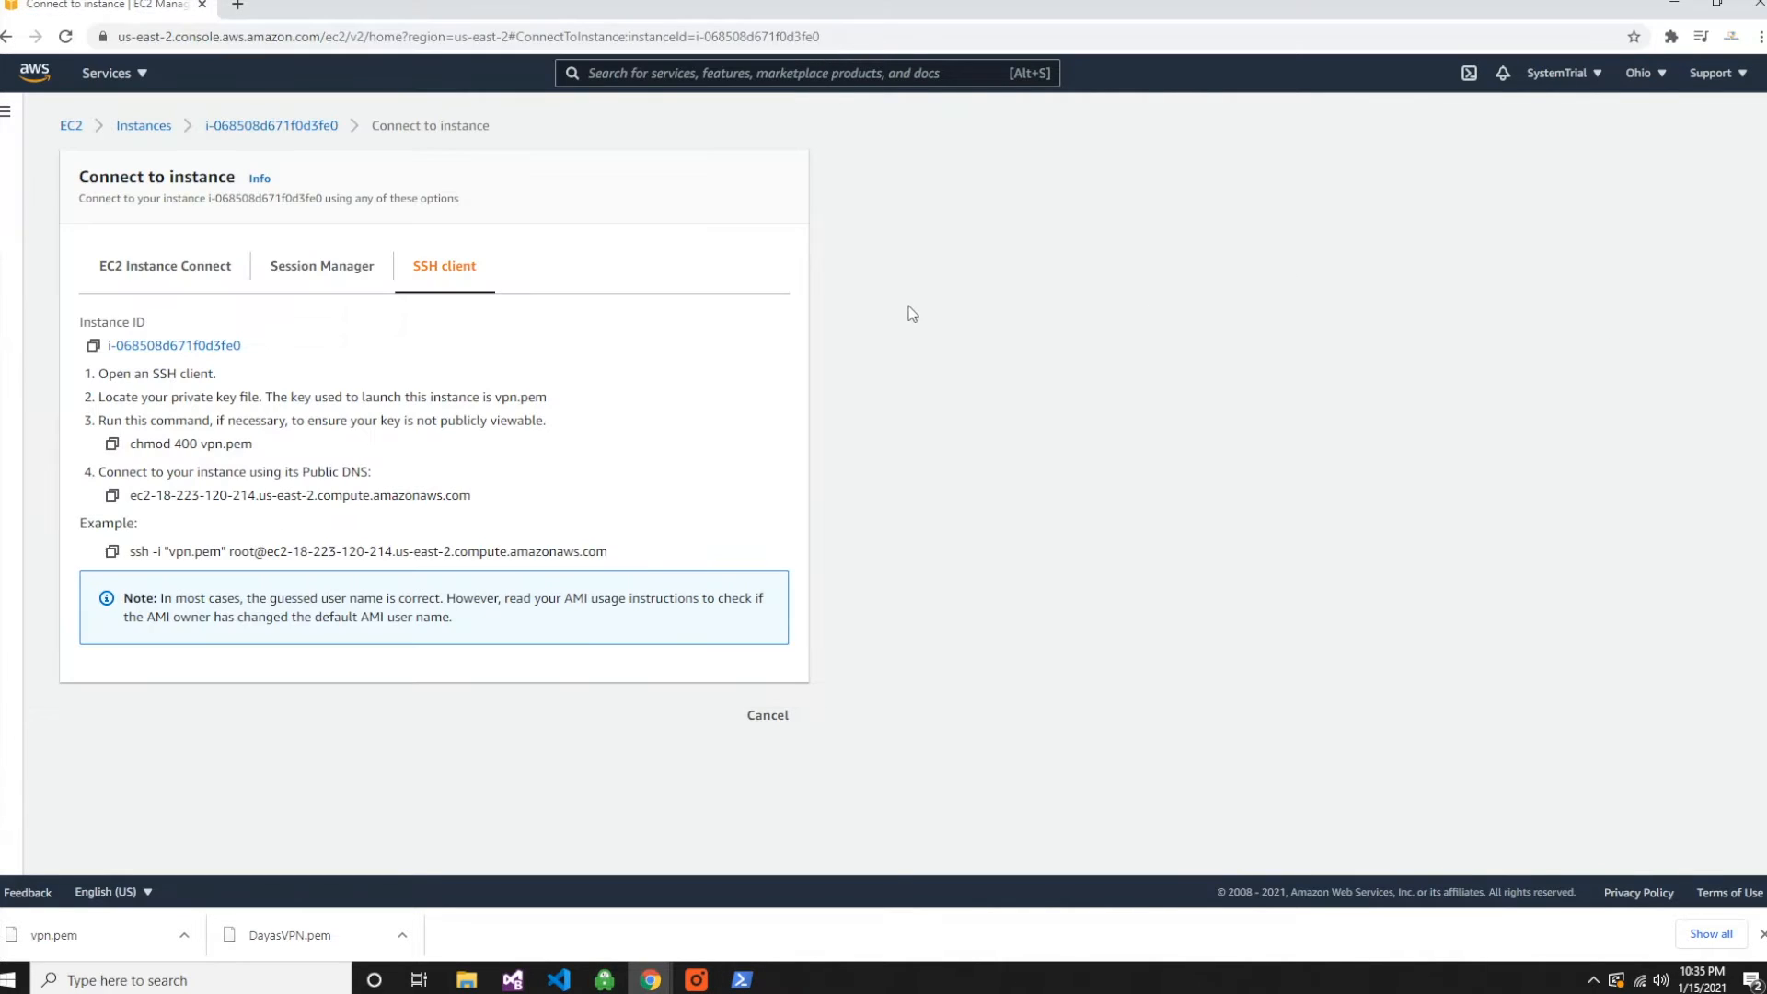
{"action": "left_click", "coordinate": [257, 126]}
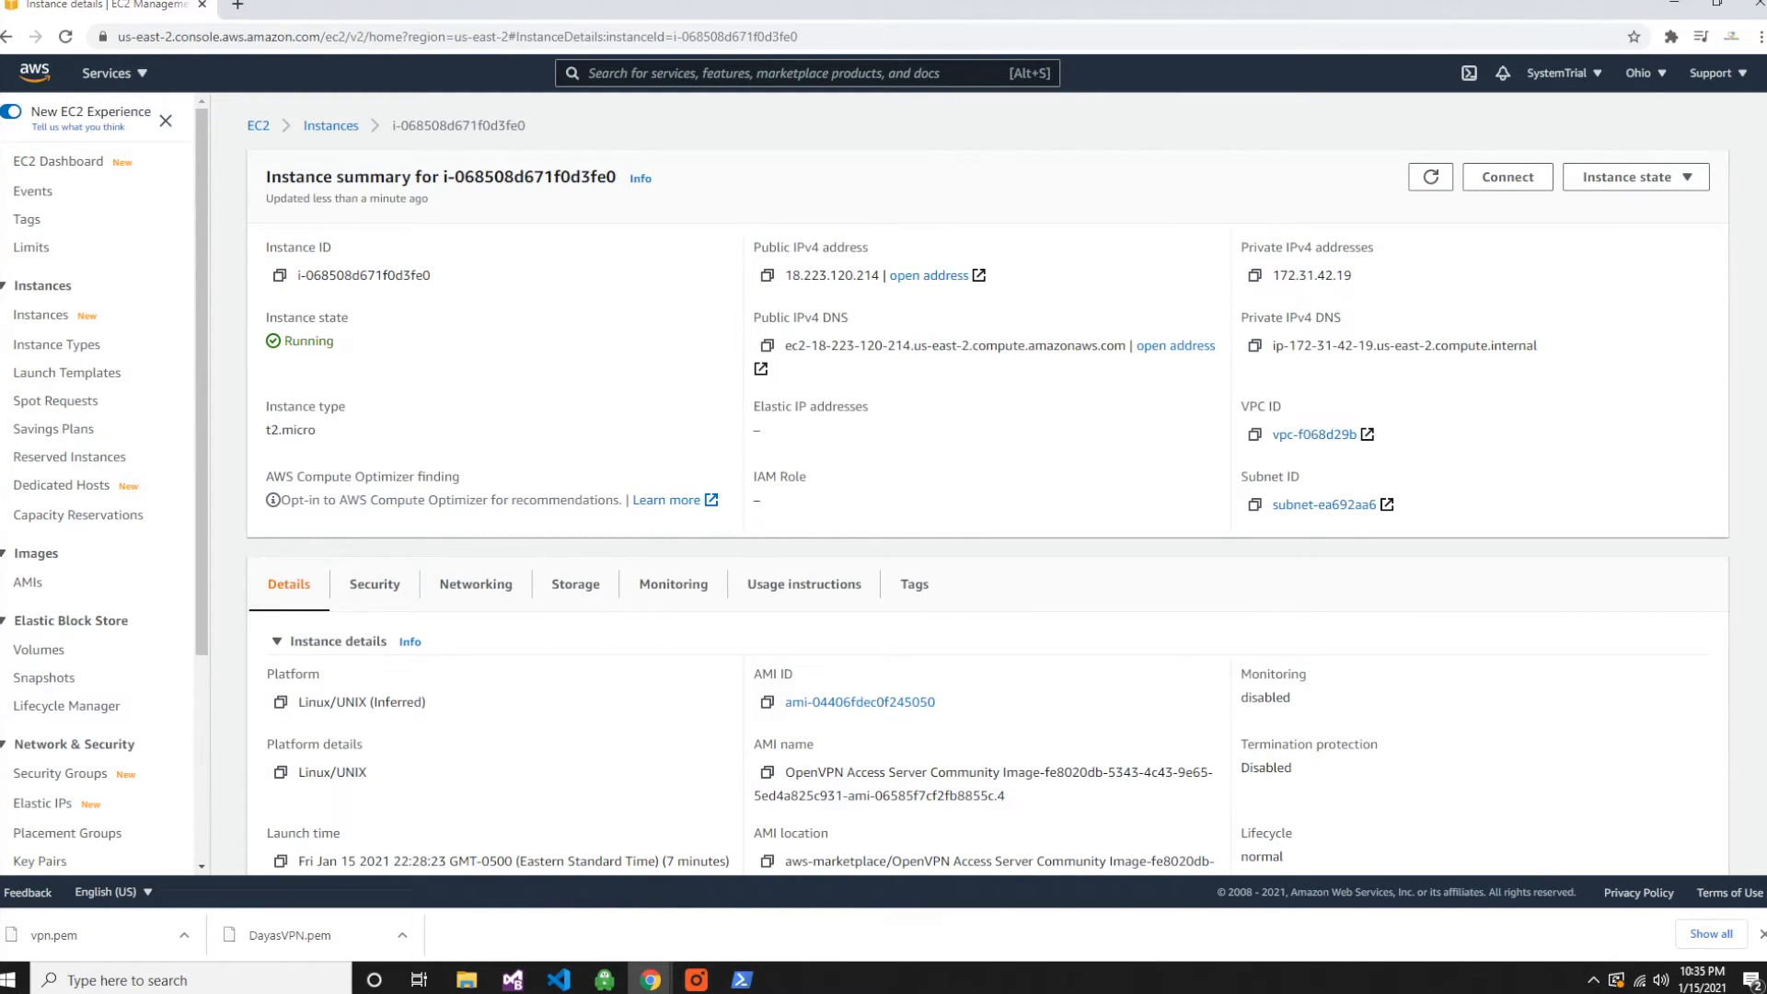
{"action": "scroll", "coordinate": [1187, 489], "scroll_direction": "down", "scroll_amount": 8}
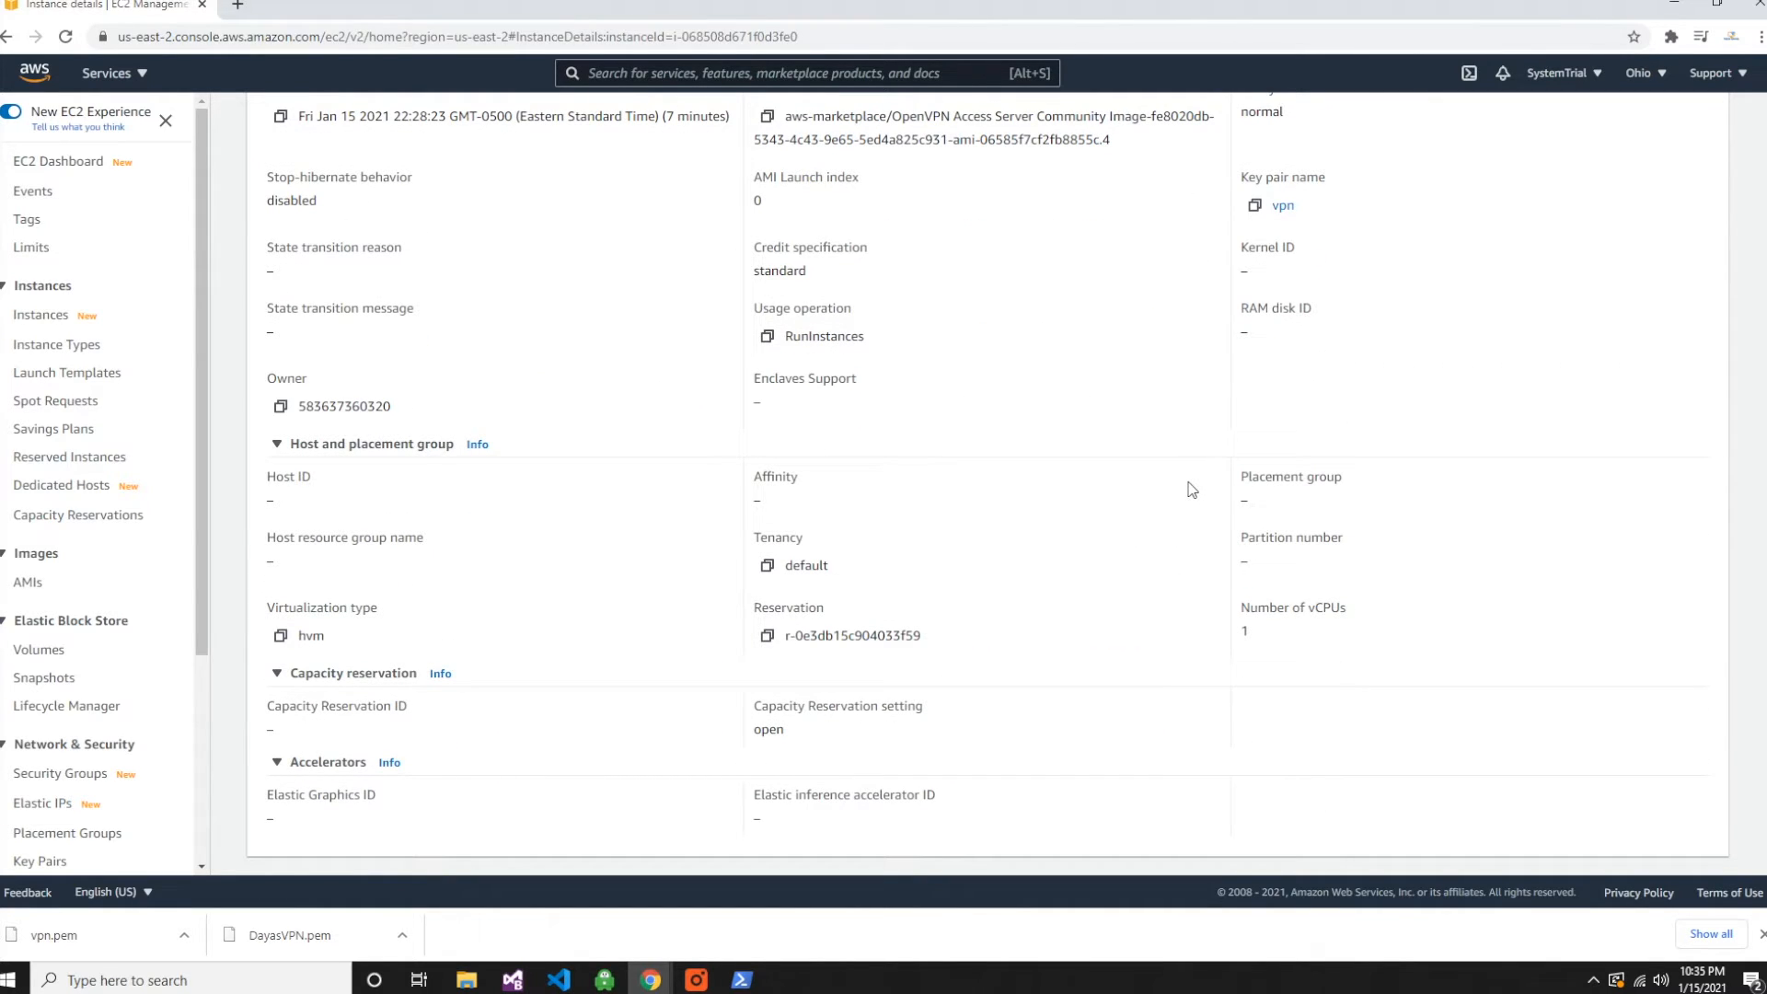
{"action": "scroll", "coordinate": [1188, 489], "scroll_direction": "up", "scroll_amount": 8}
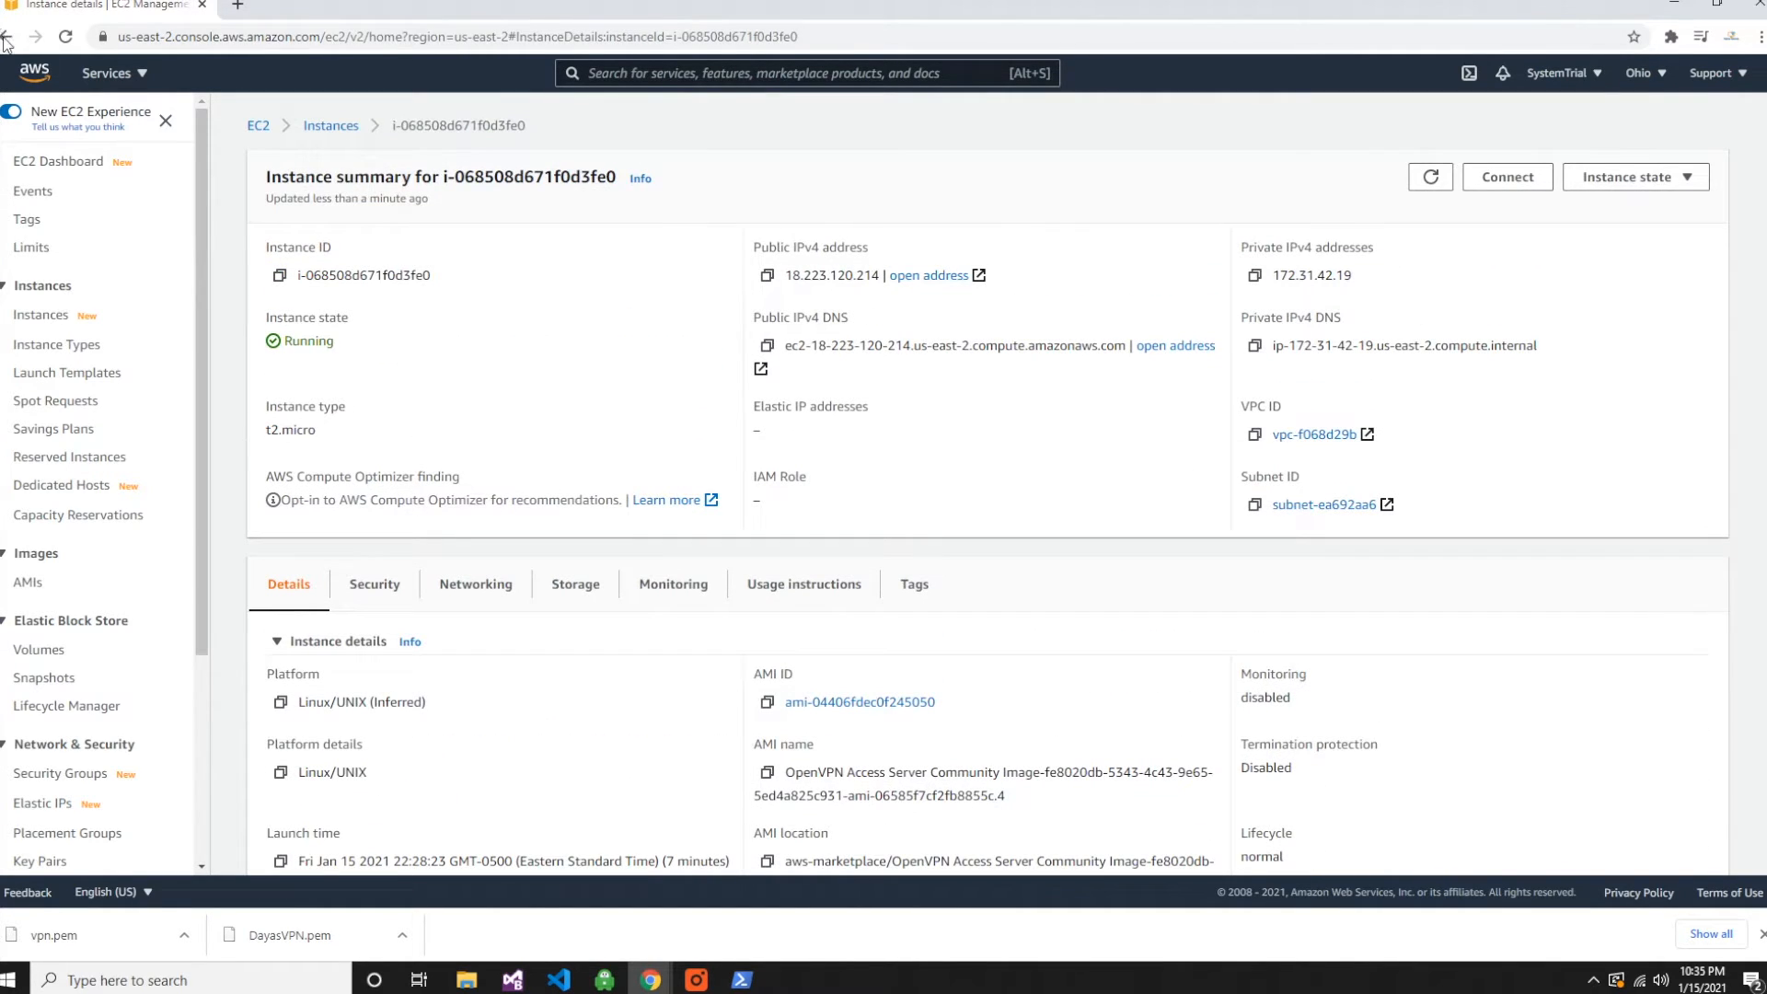
{"action": "left_click", "coordinate": [4, 42]}
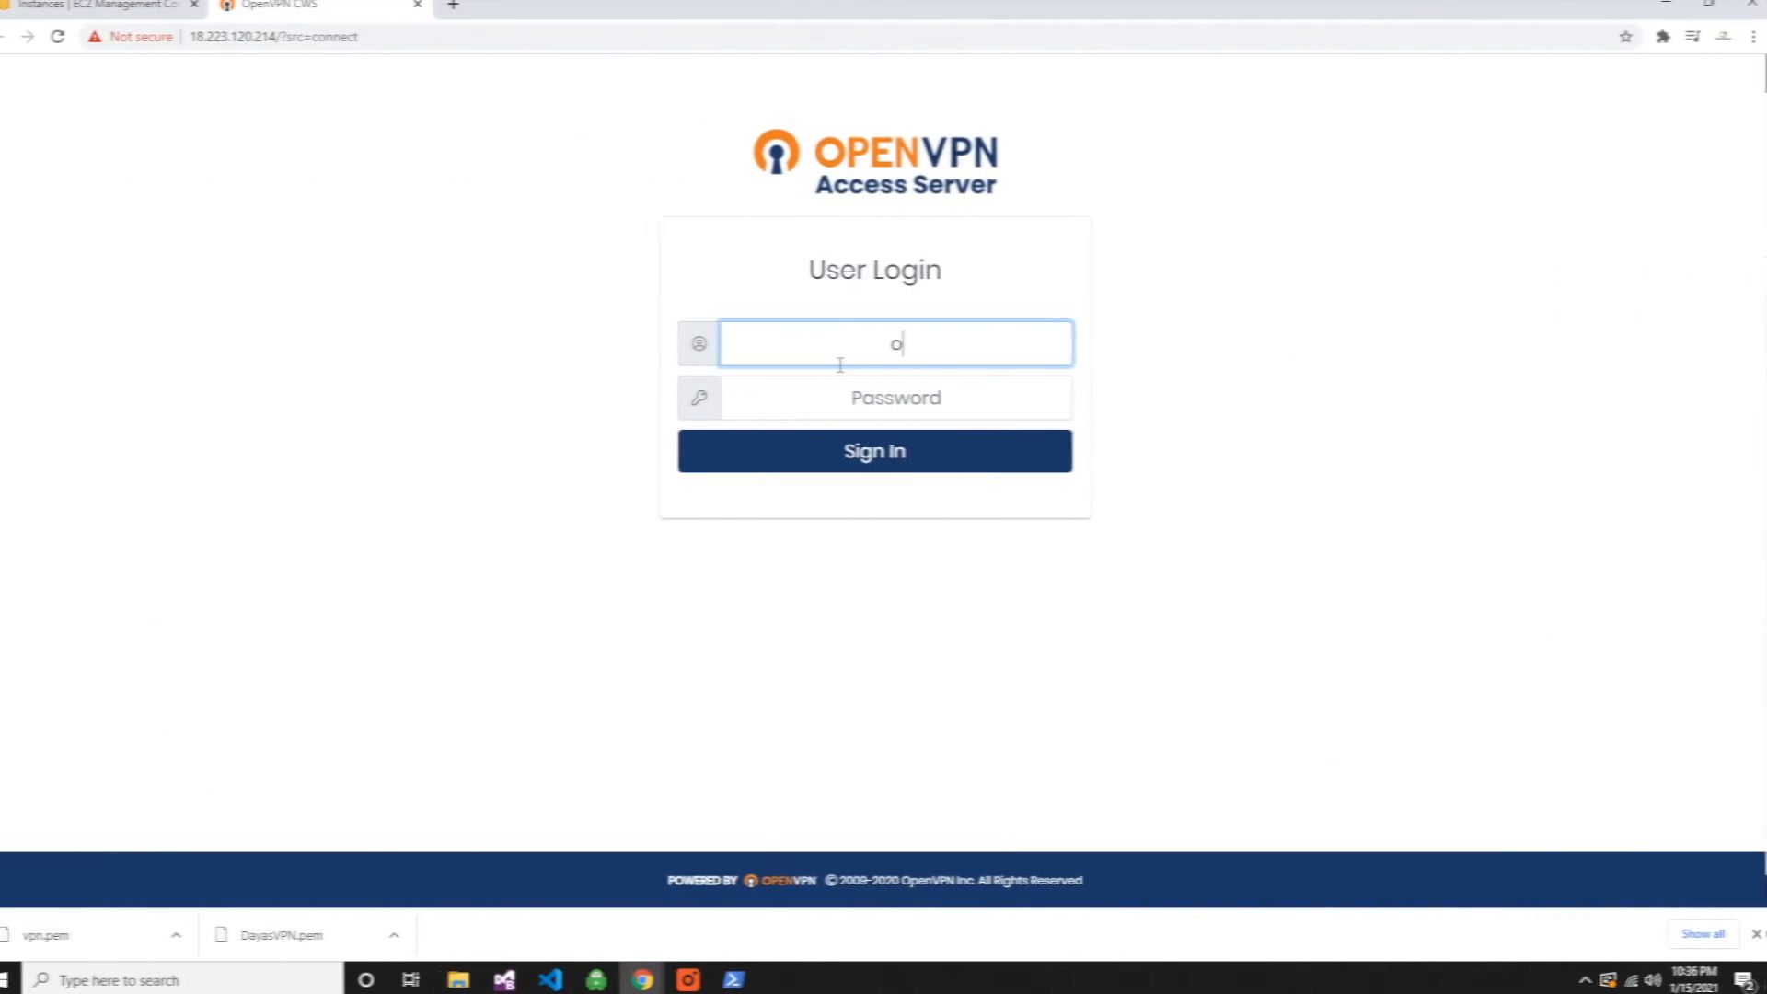
- Sign in on the Access Server user login page at 18.223.120.214 as openvpn with the account password
{"action": "type", "text": "penvpn"}
{"action": "key", "text": "Tab"}
{"action": "type", "text": "•••"}
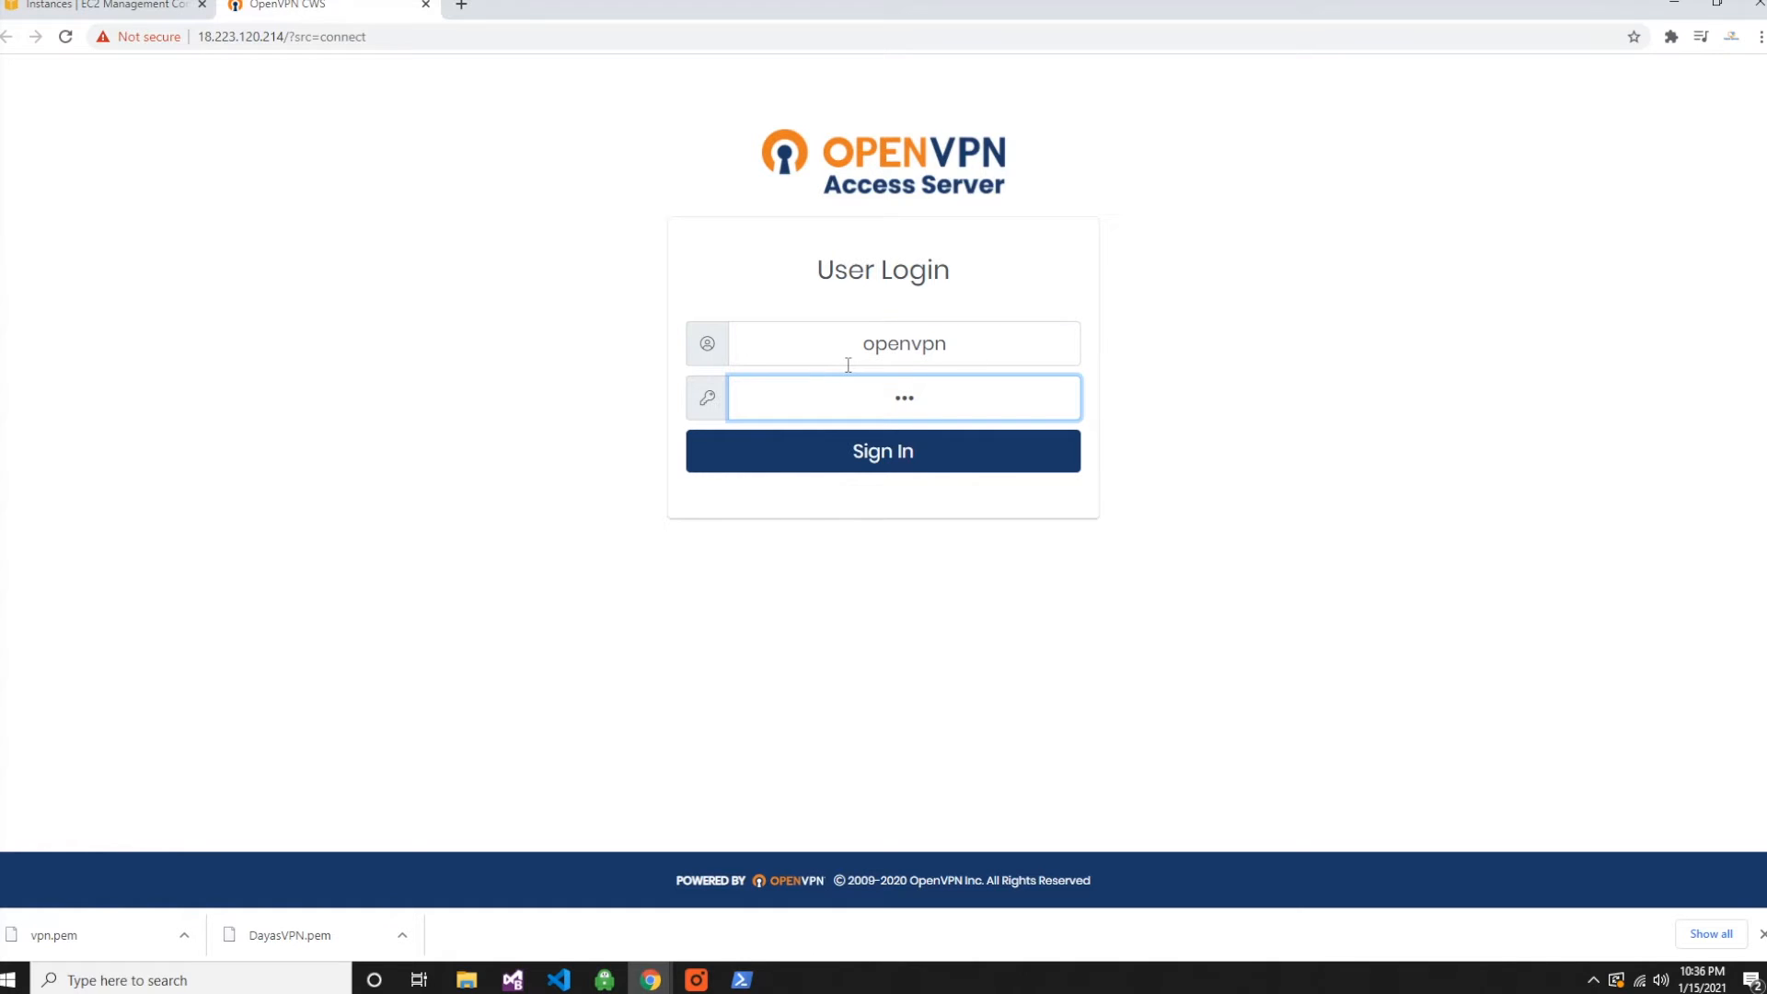
{"action": "type", "text": "••••"}
{"action": "key", "text": "Return"}
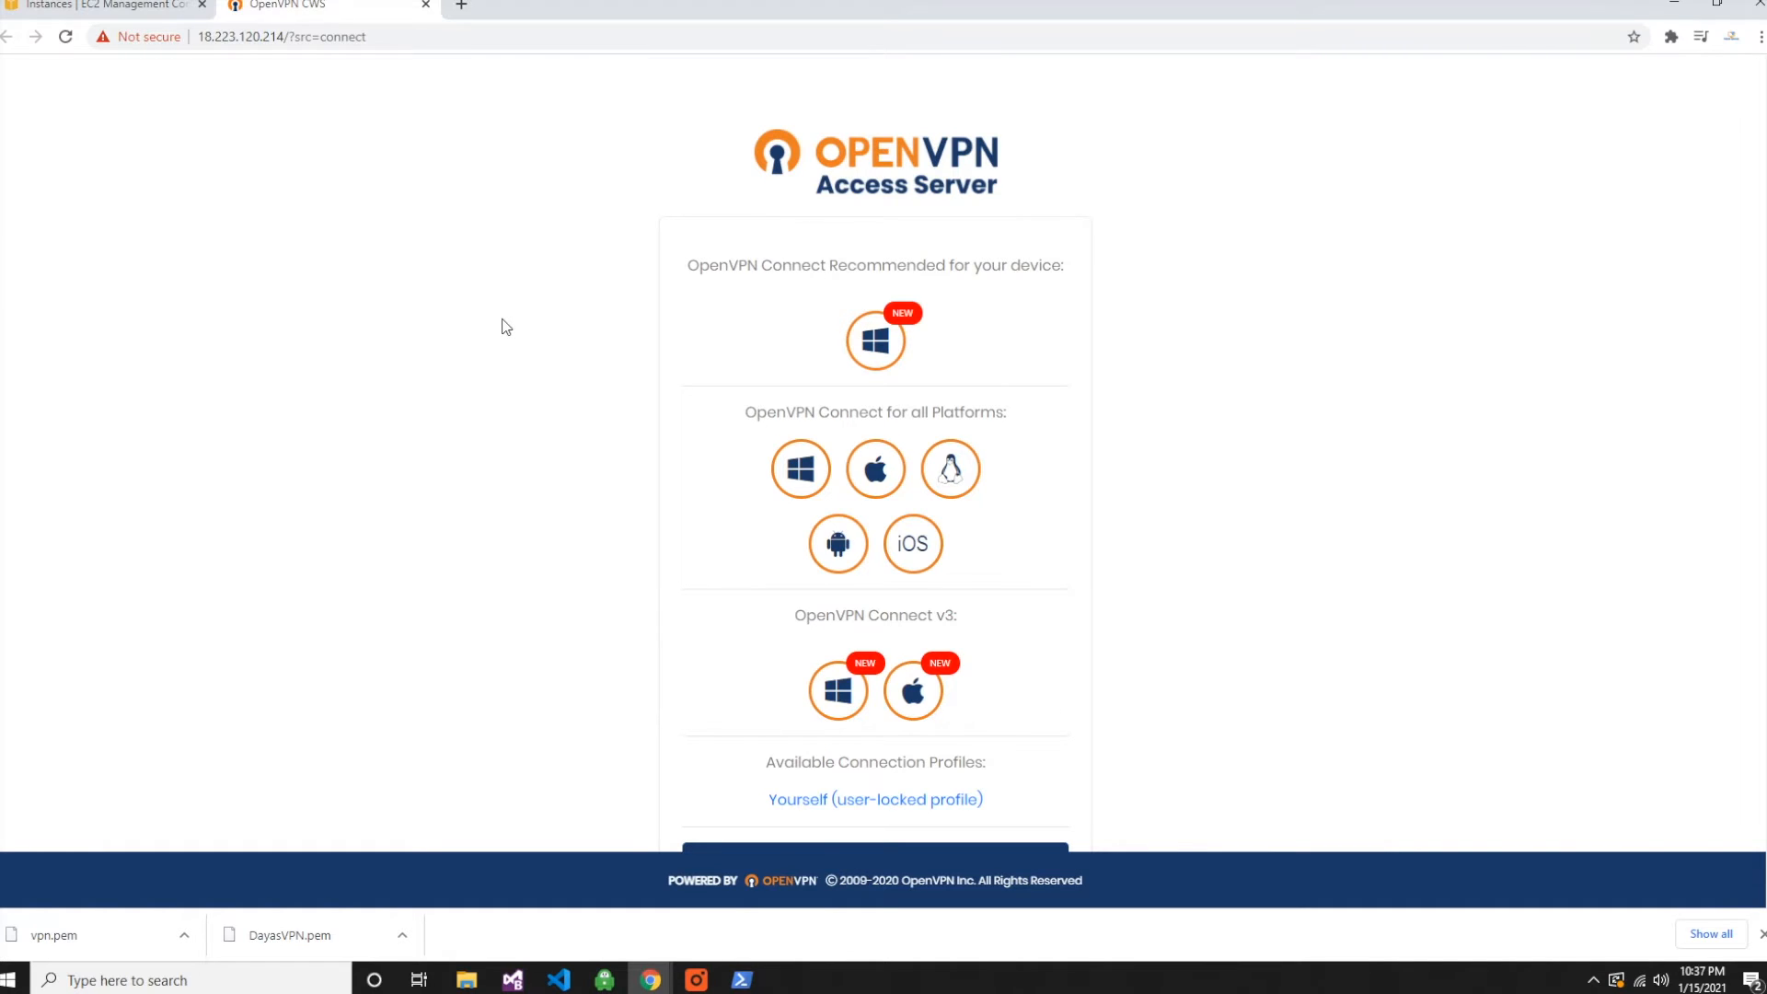
- Go to the Access Server admin login and sign in as openvpn with the account password
{"action": "scroll", "coordinate": [1102, 428], "scroll_direction": "down", "scroll_amount": 3}
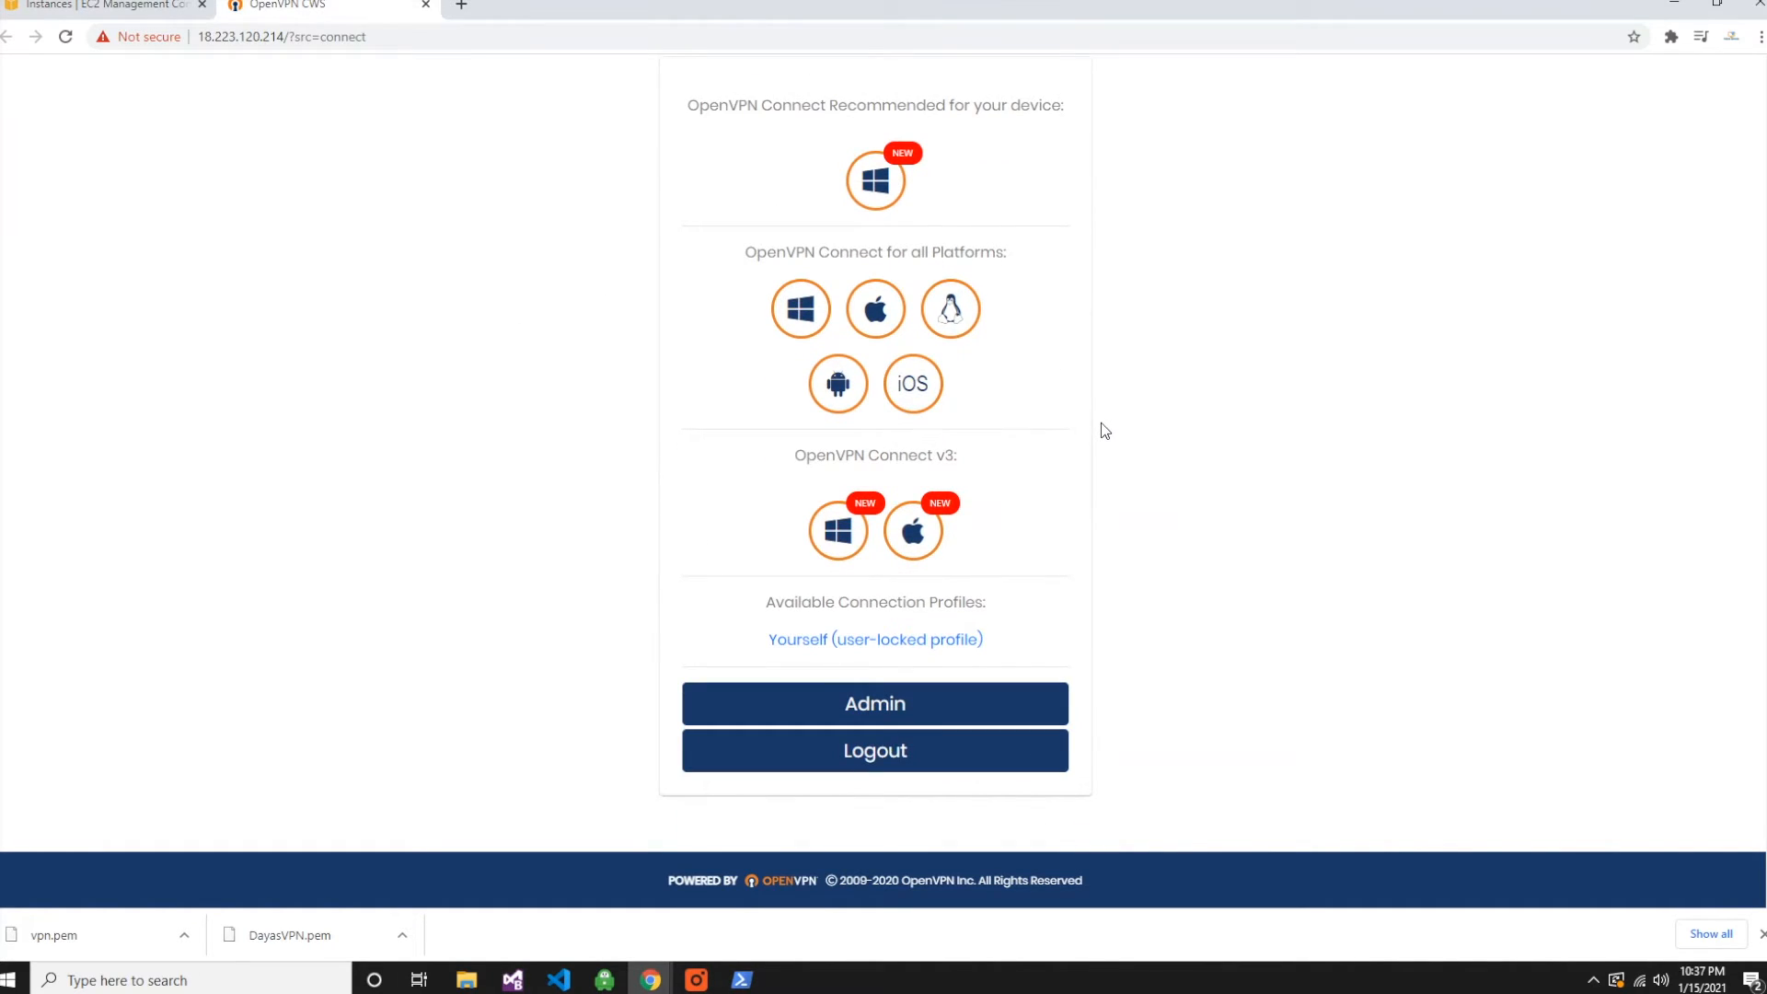
{"action": "left_click", "coordinate": [881, 711]}
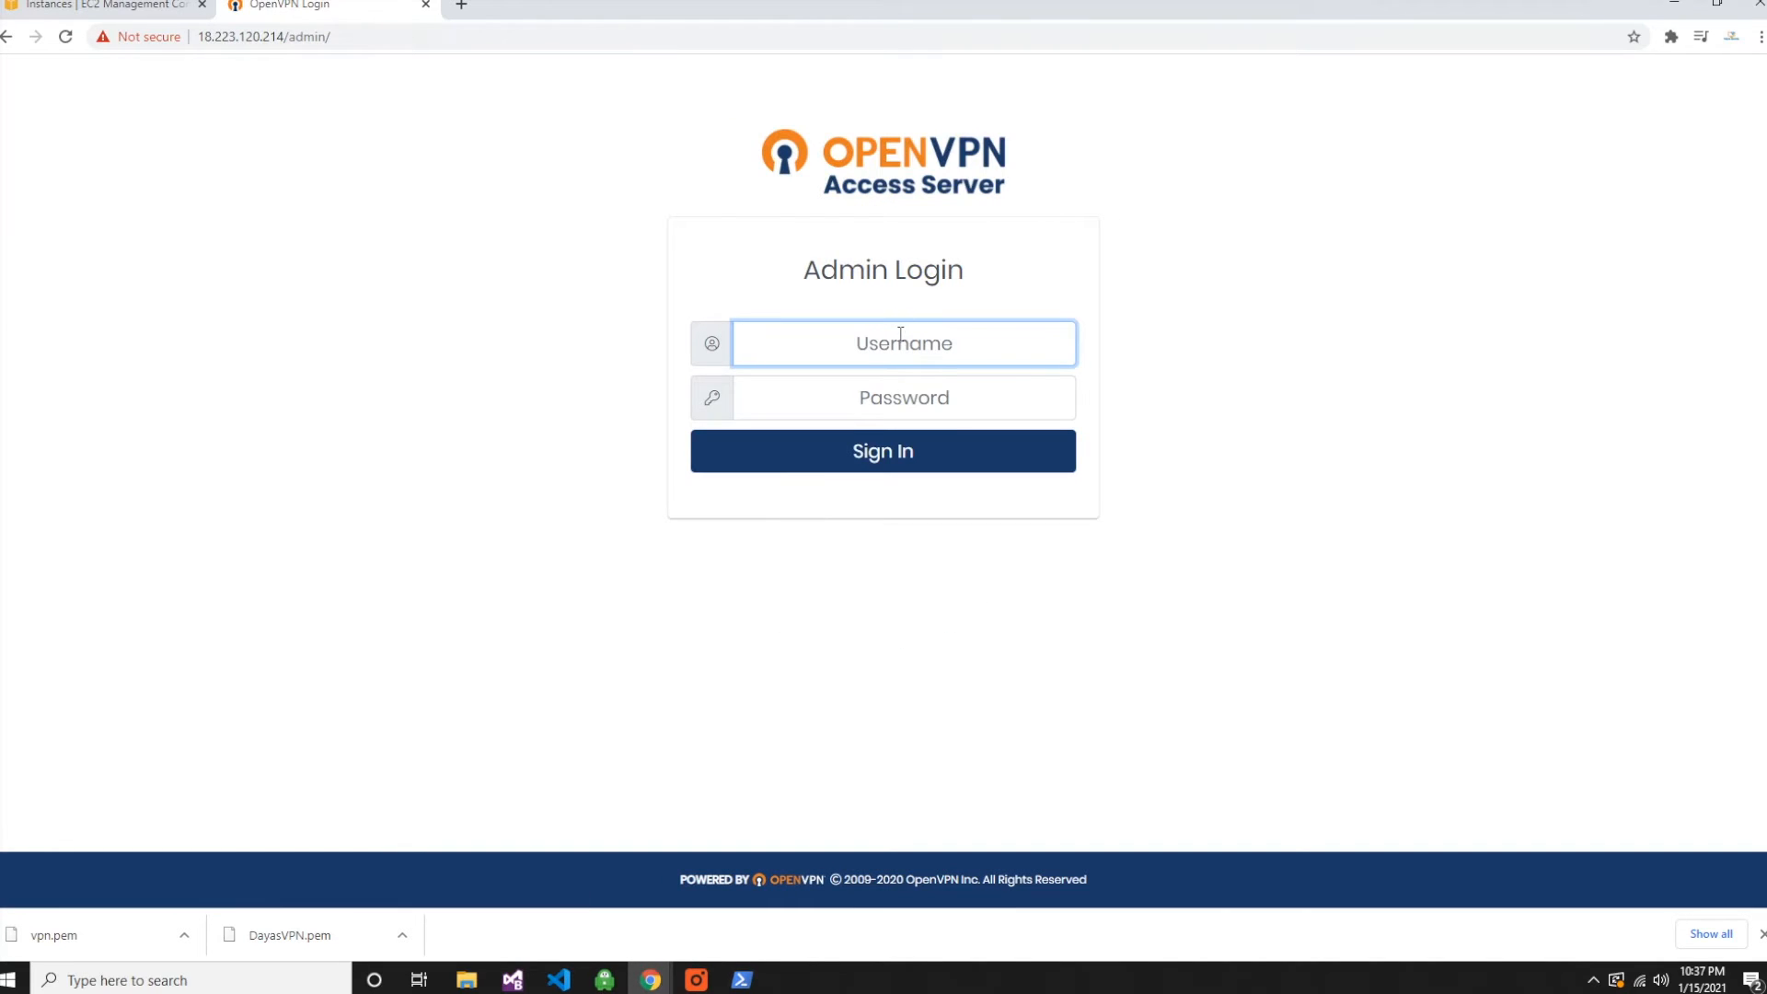
{"action": "type", "text": "openvpn"}
{"action": "key", "text": "Tab"}
{"action": "type", "text": "********"}
{"action": "key", "text": "Return"}
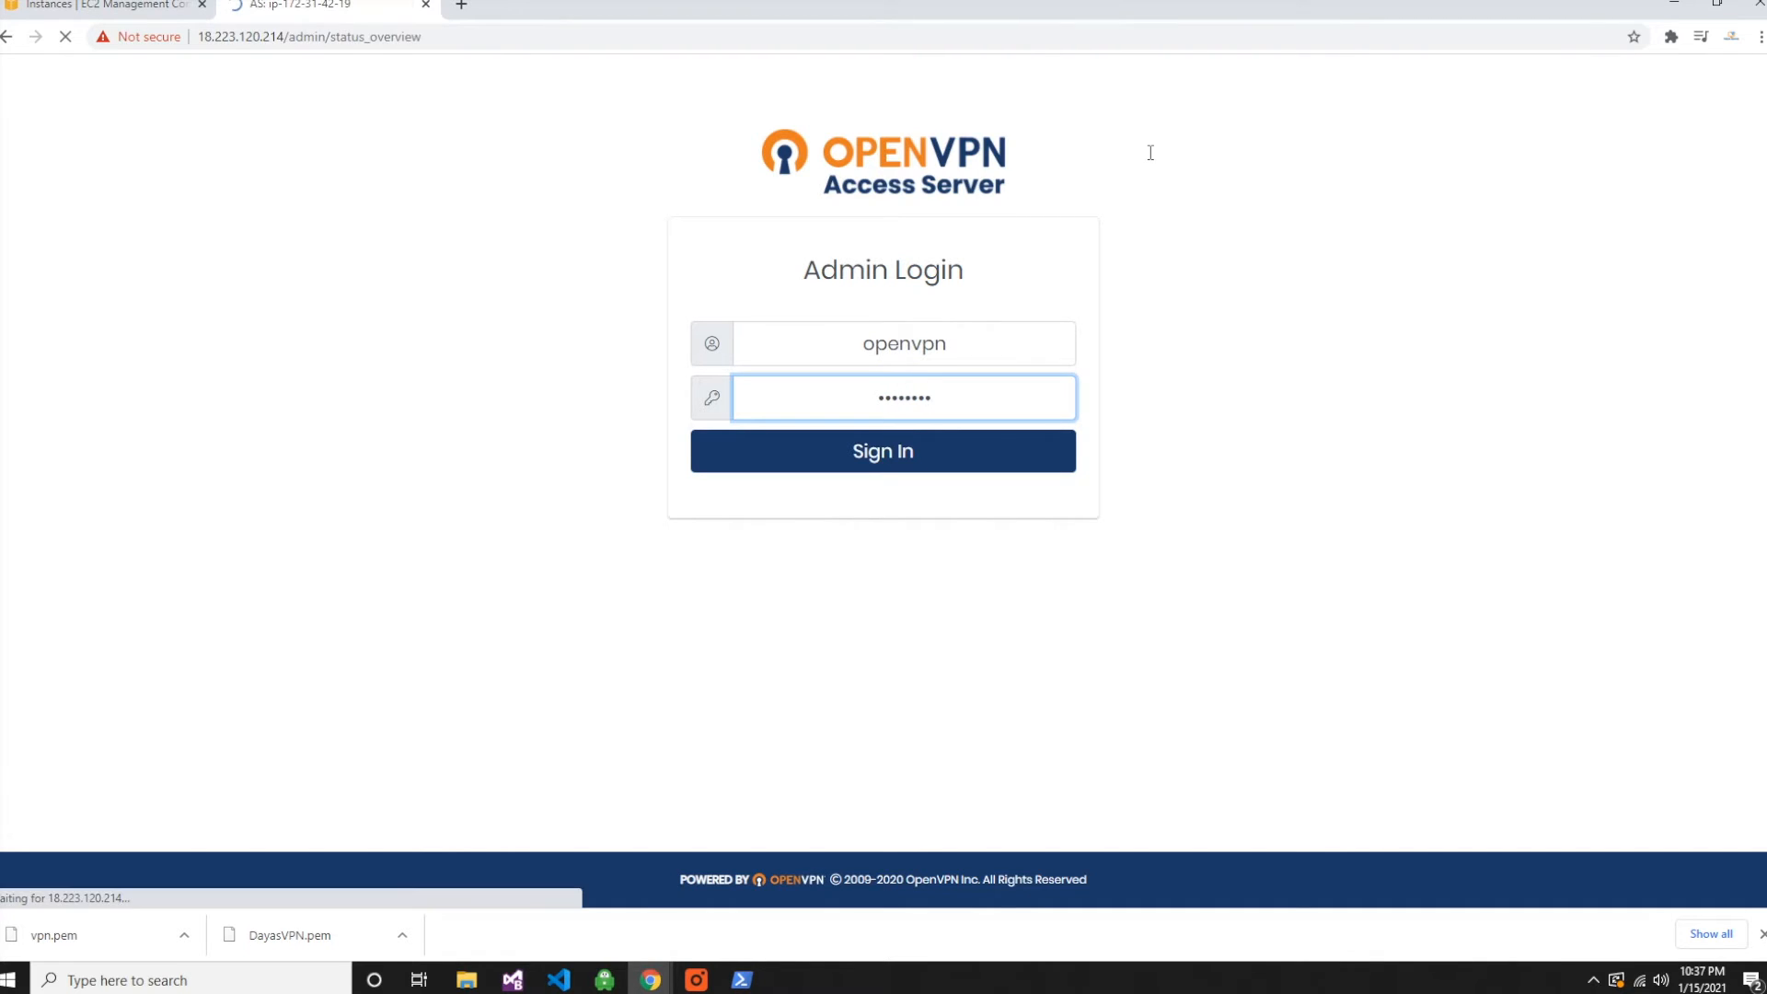
{"action": "left_click", "coordinate": [888, 669]}
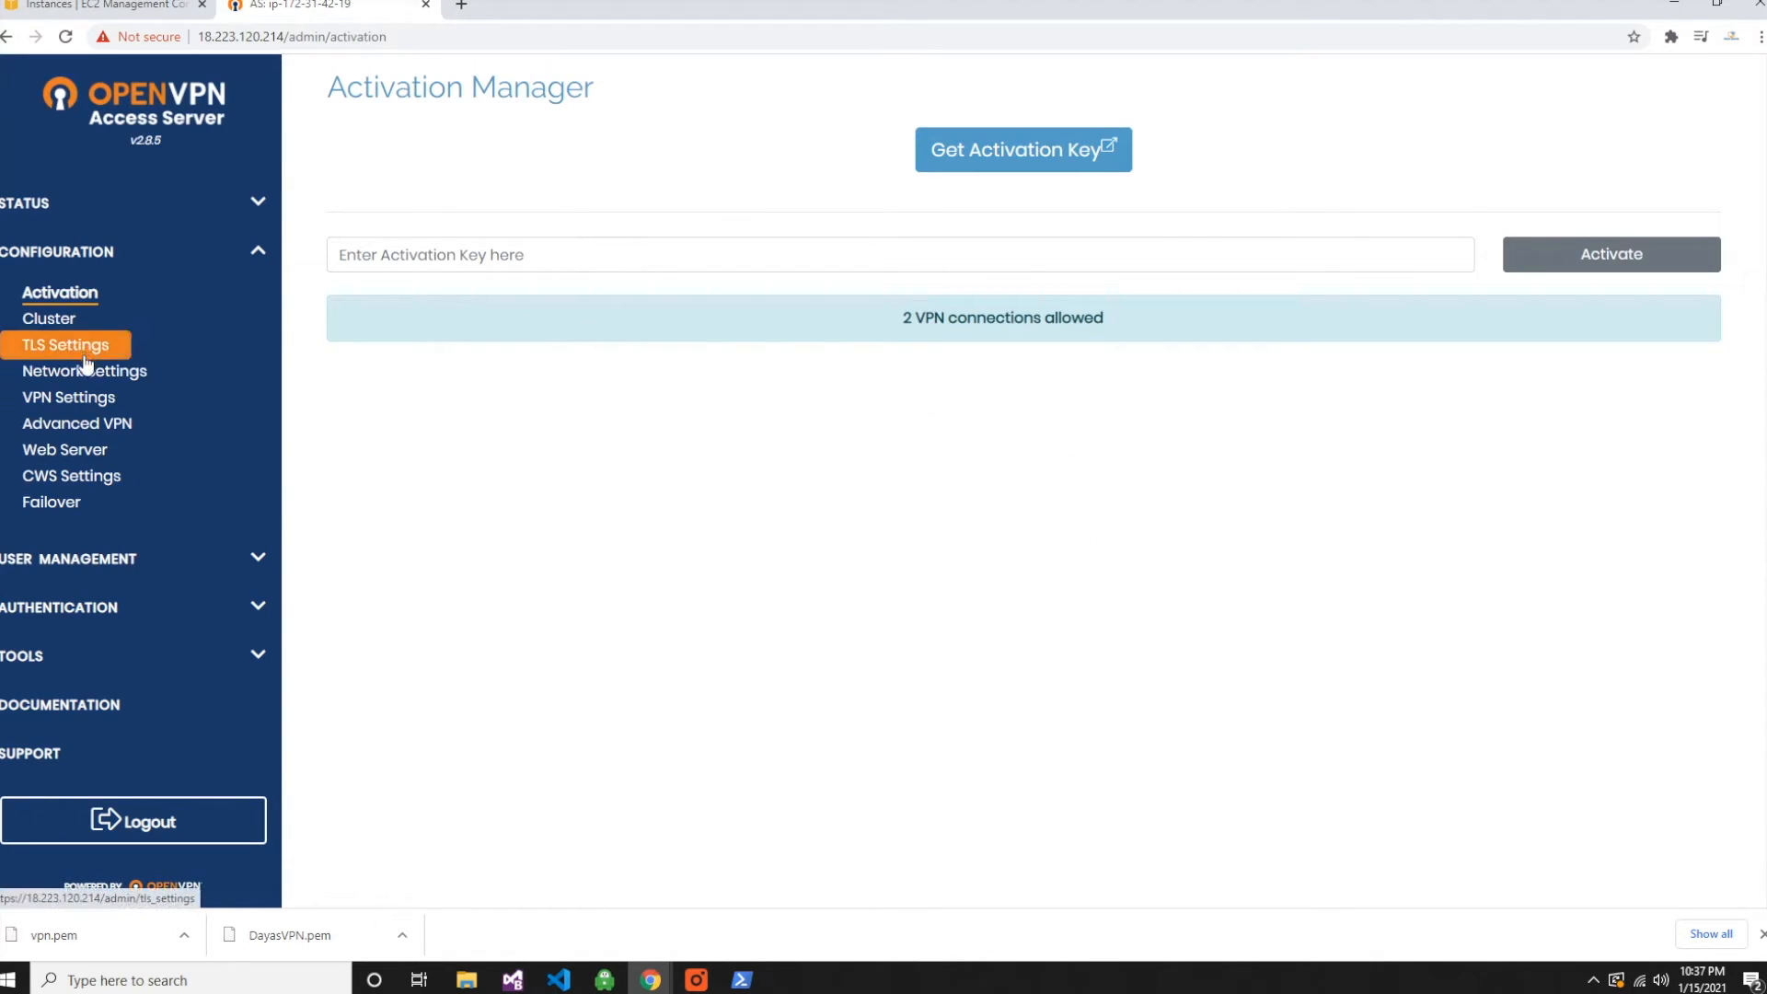
- In the VPN settings, enable routing client Internet traffic through the VPN, save the settings and update the running server
{"action": "left_click", "coordinate": [82, 397]}
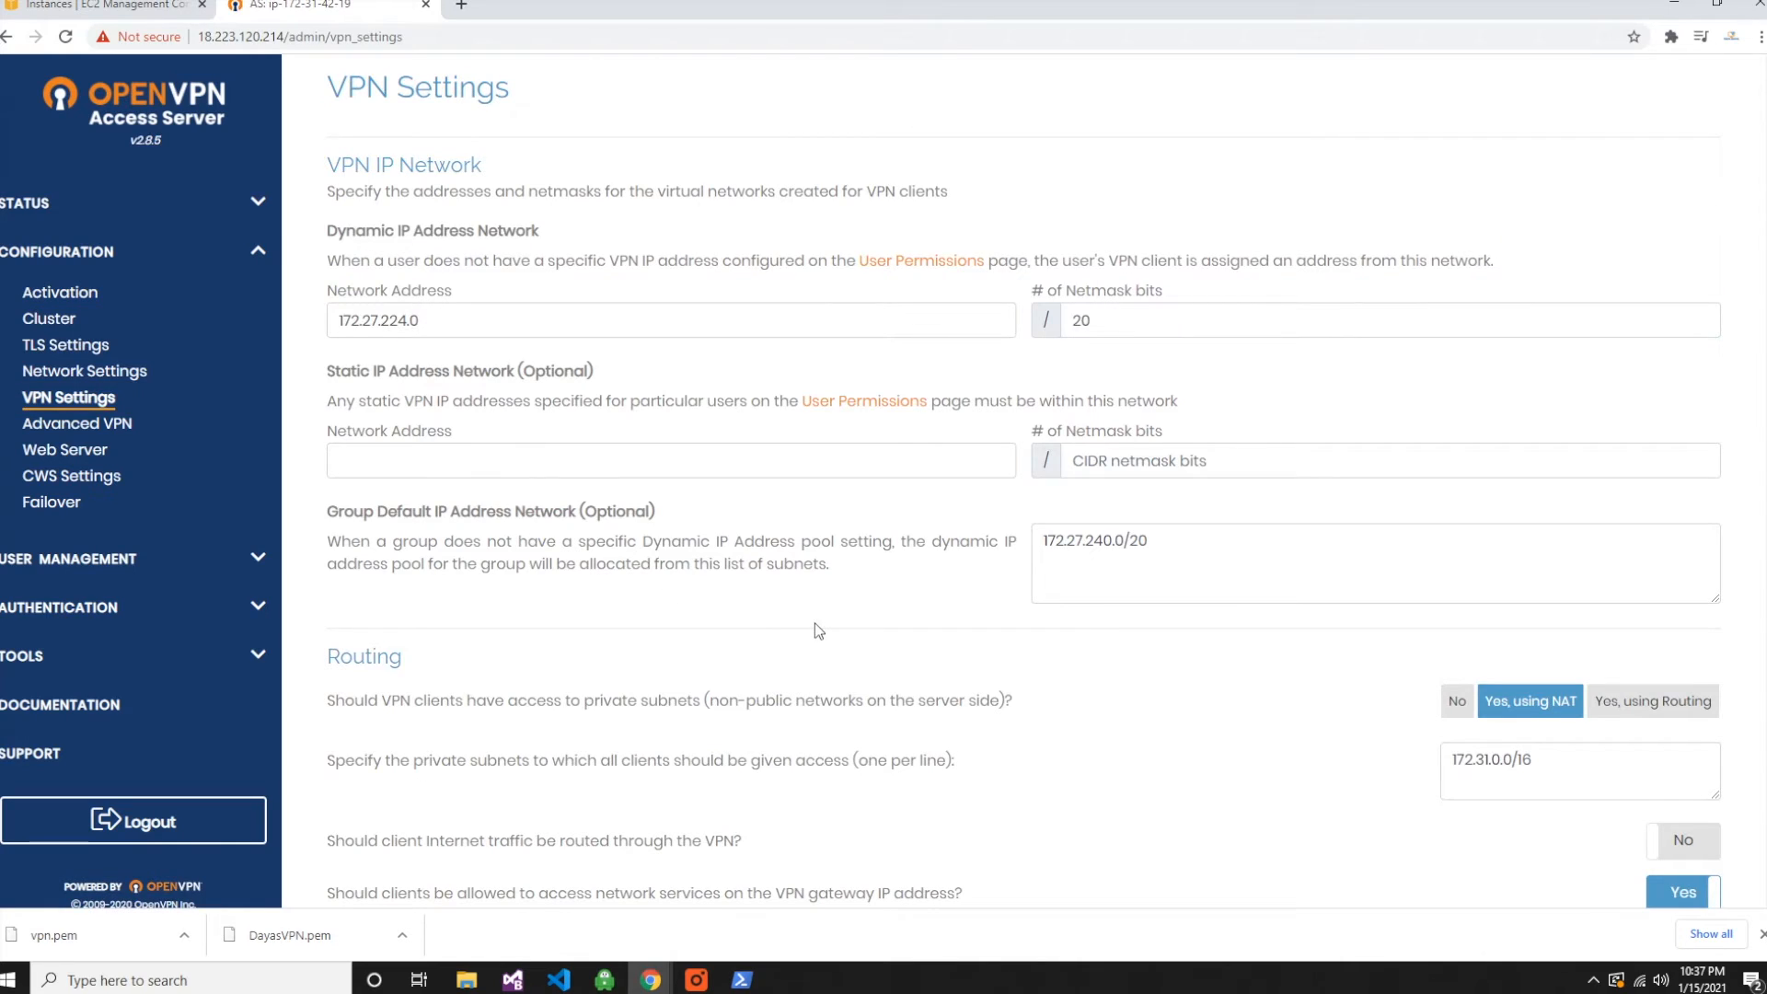
{"action": "scroll", "coordinate": [1159, 644], "scroll_direction": "down", "scroll_amount": 4}
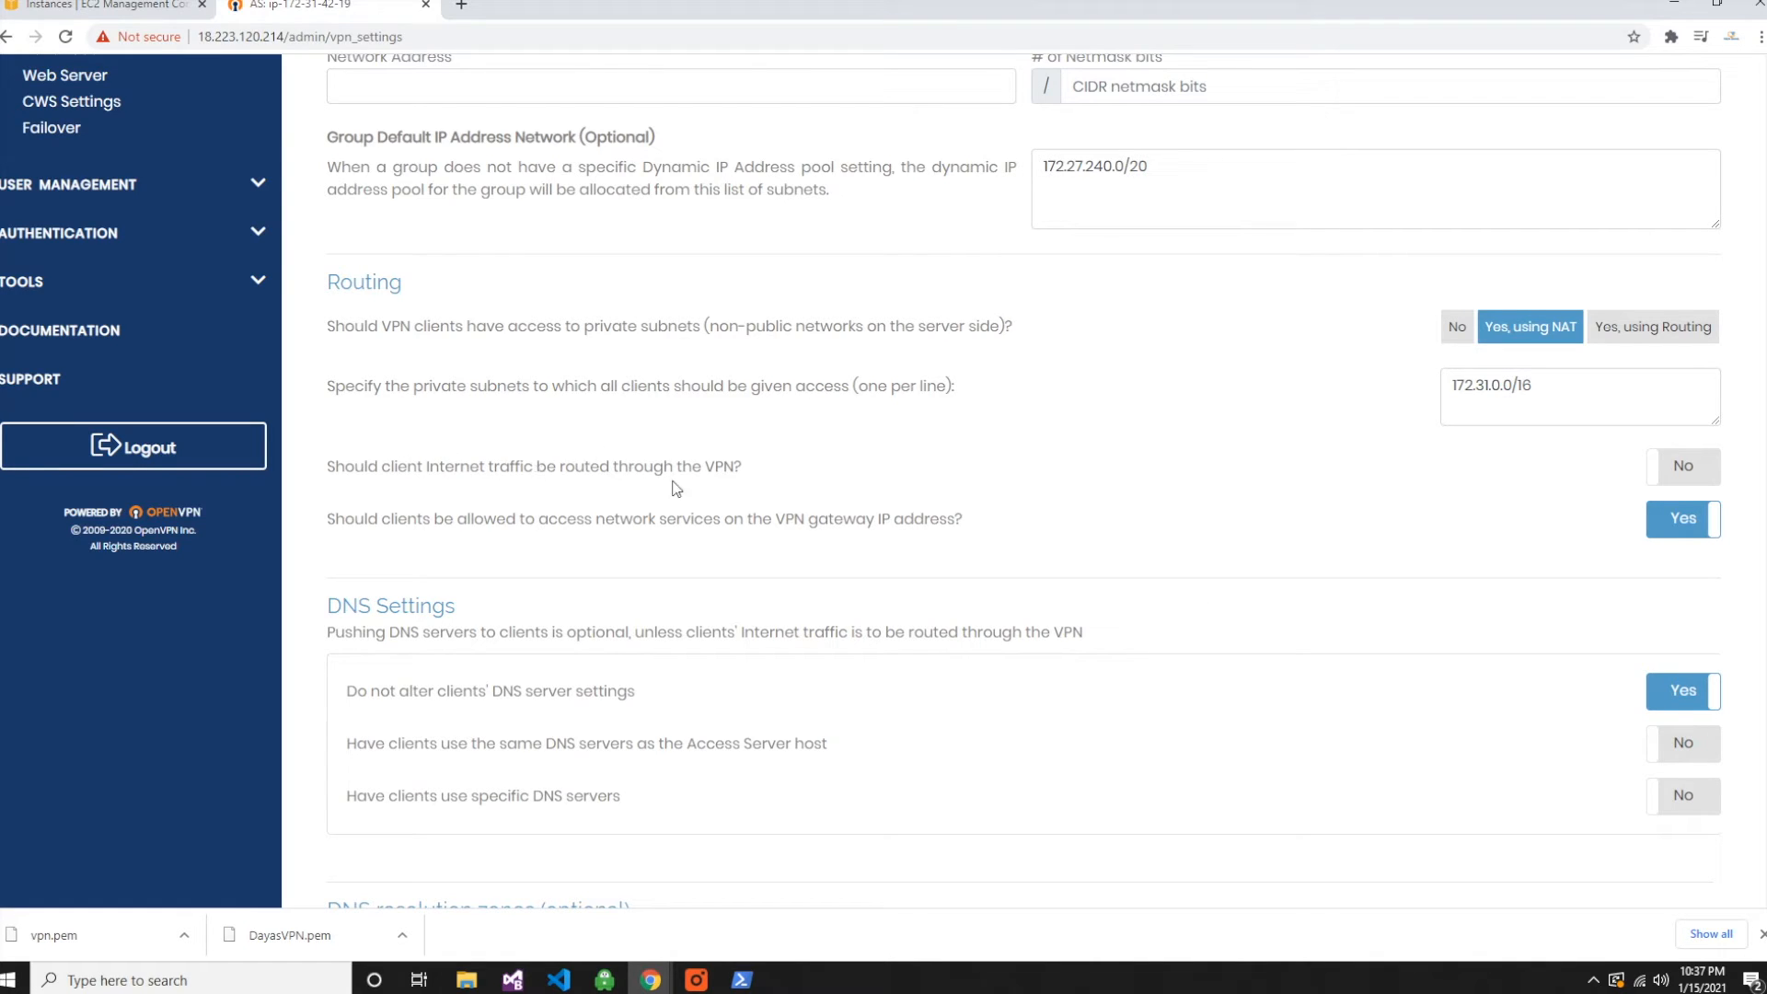
{"action": "left_click", "coordinate": [1700, 470]}
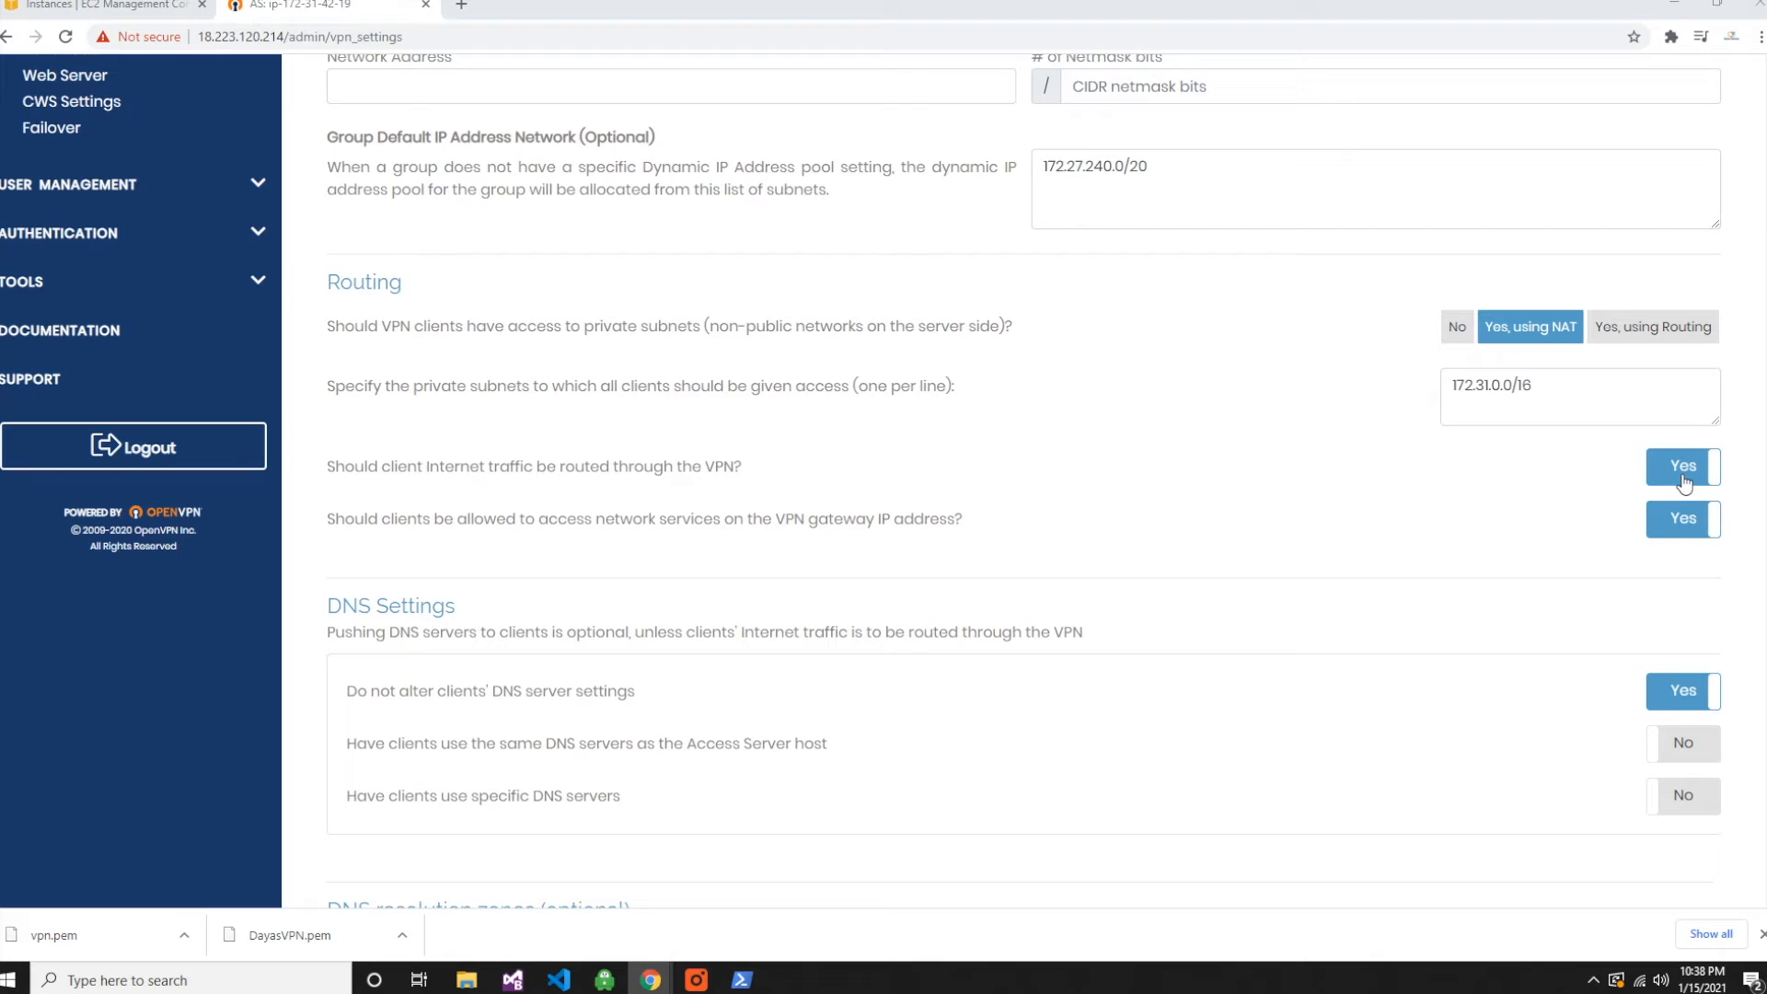
{"action": "scroll", "coordinate": [1167, 583], "scroll_direction": "down", "scroll_amount": 5}
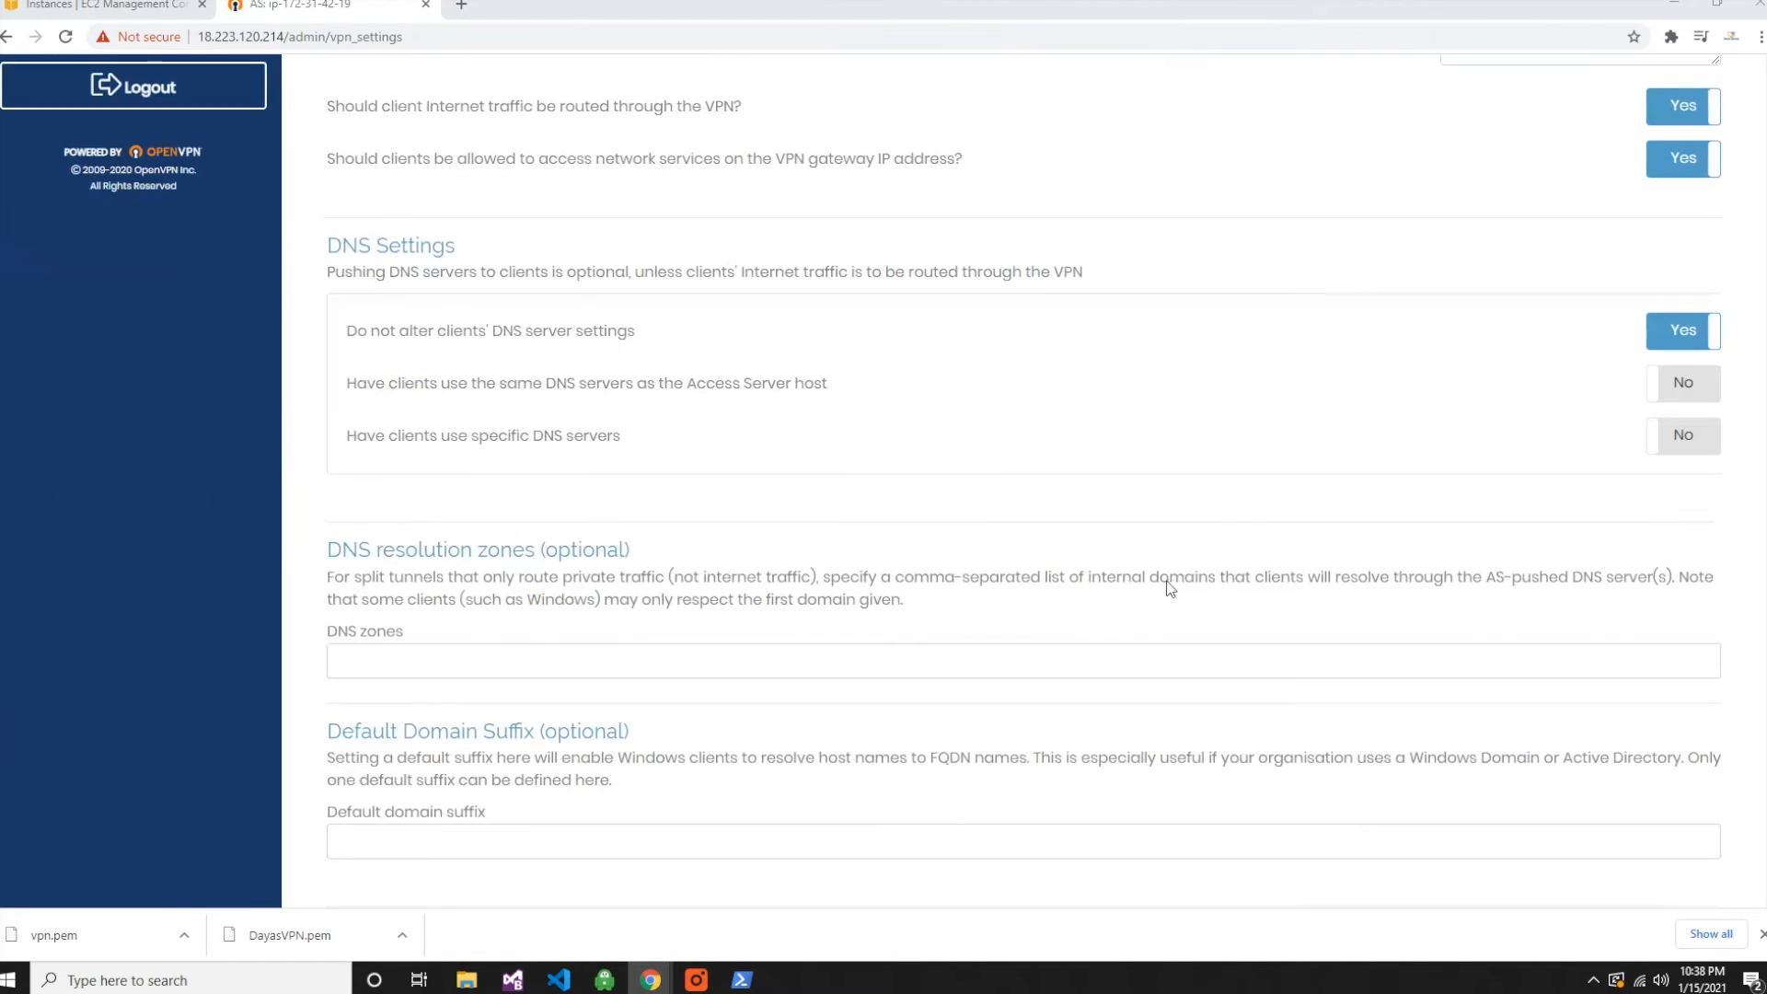
{"action": "left_click", "coordinate": [1008, 852]}
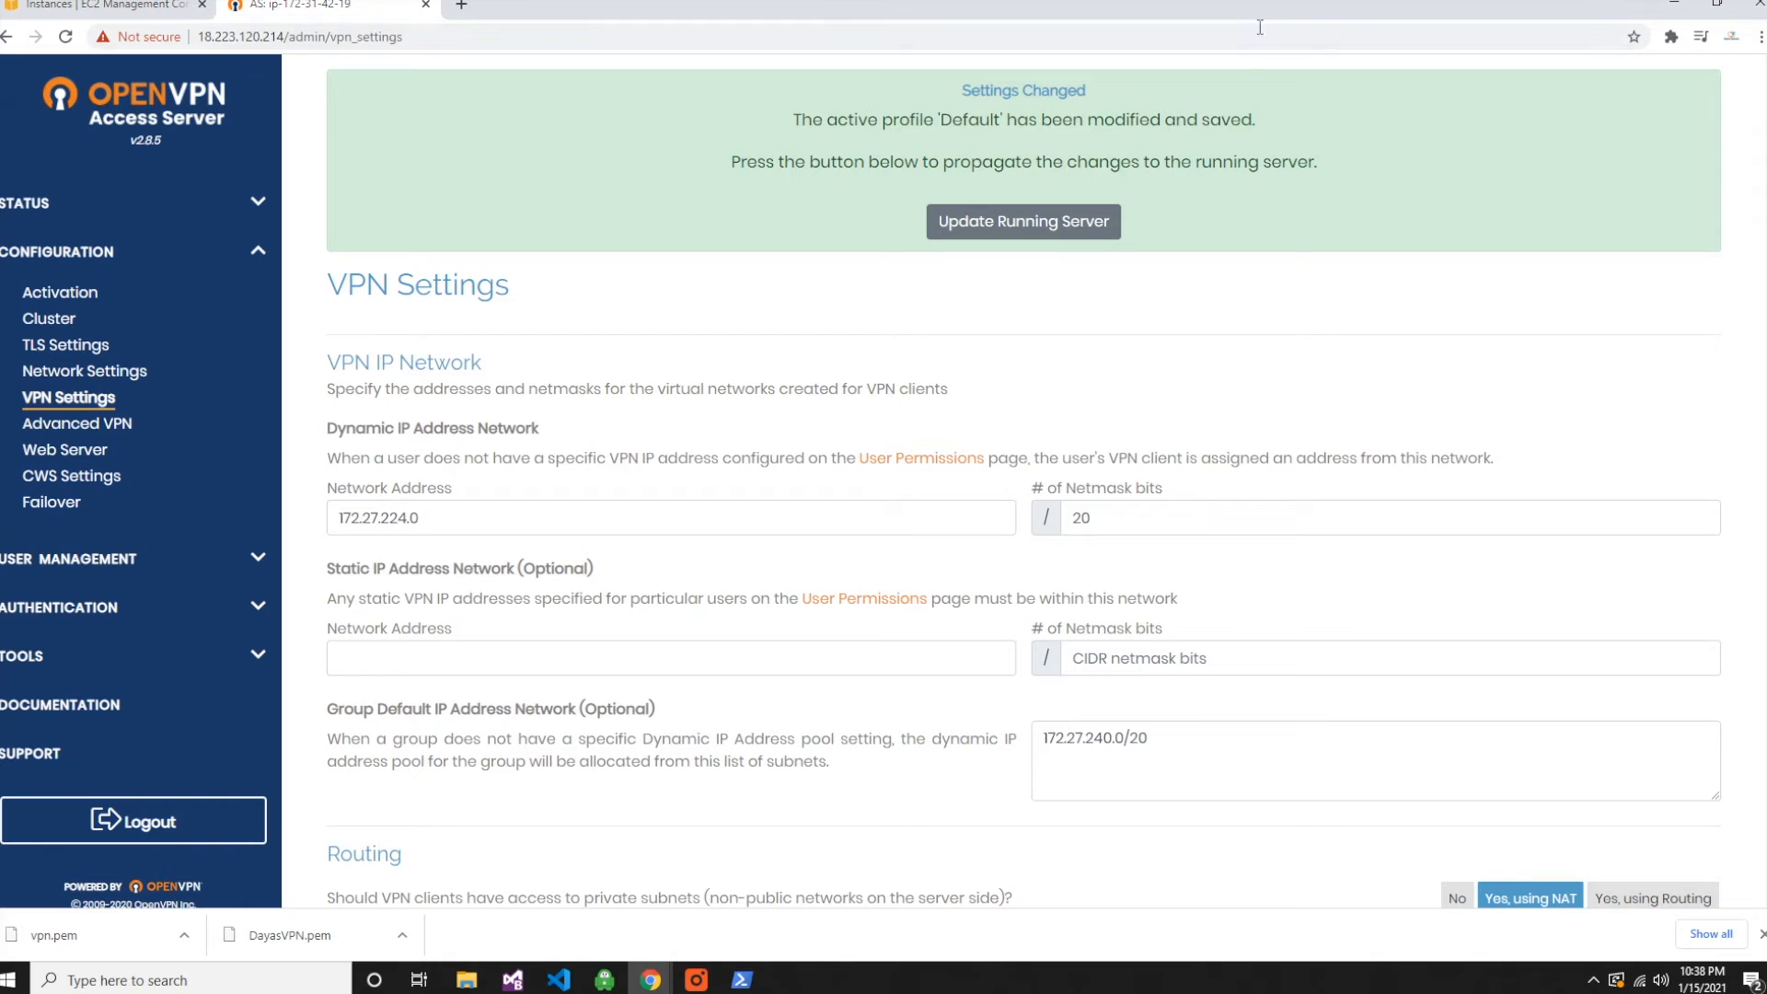
{"action": "left_click", "coordinate": [1030, 230]}
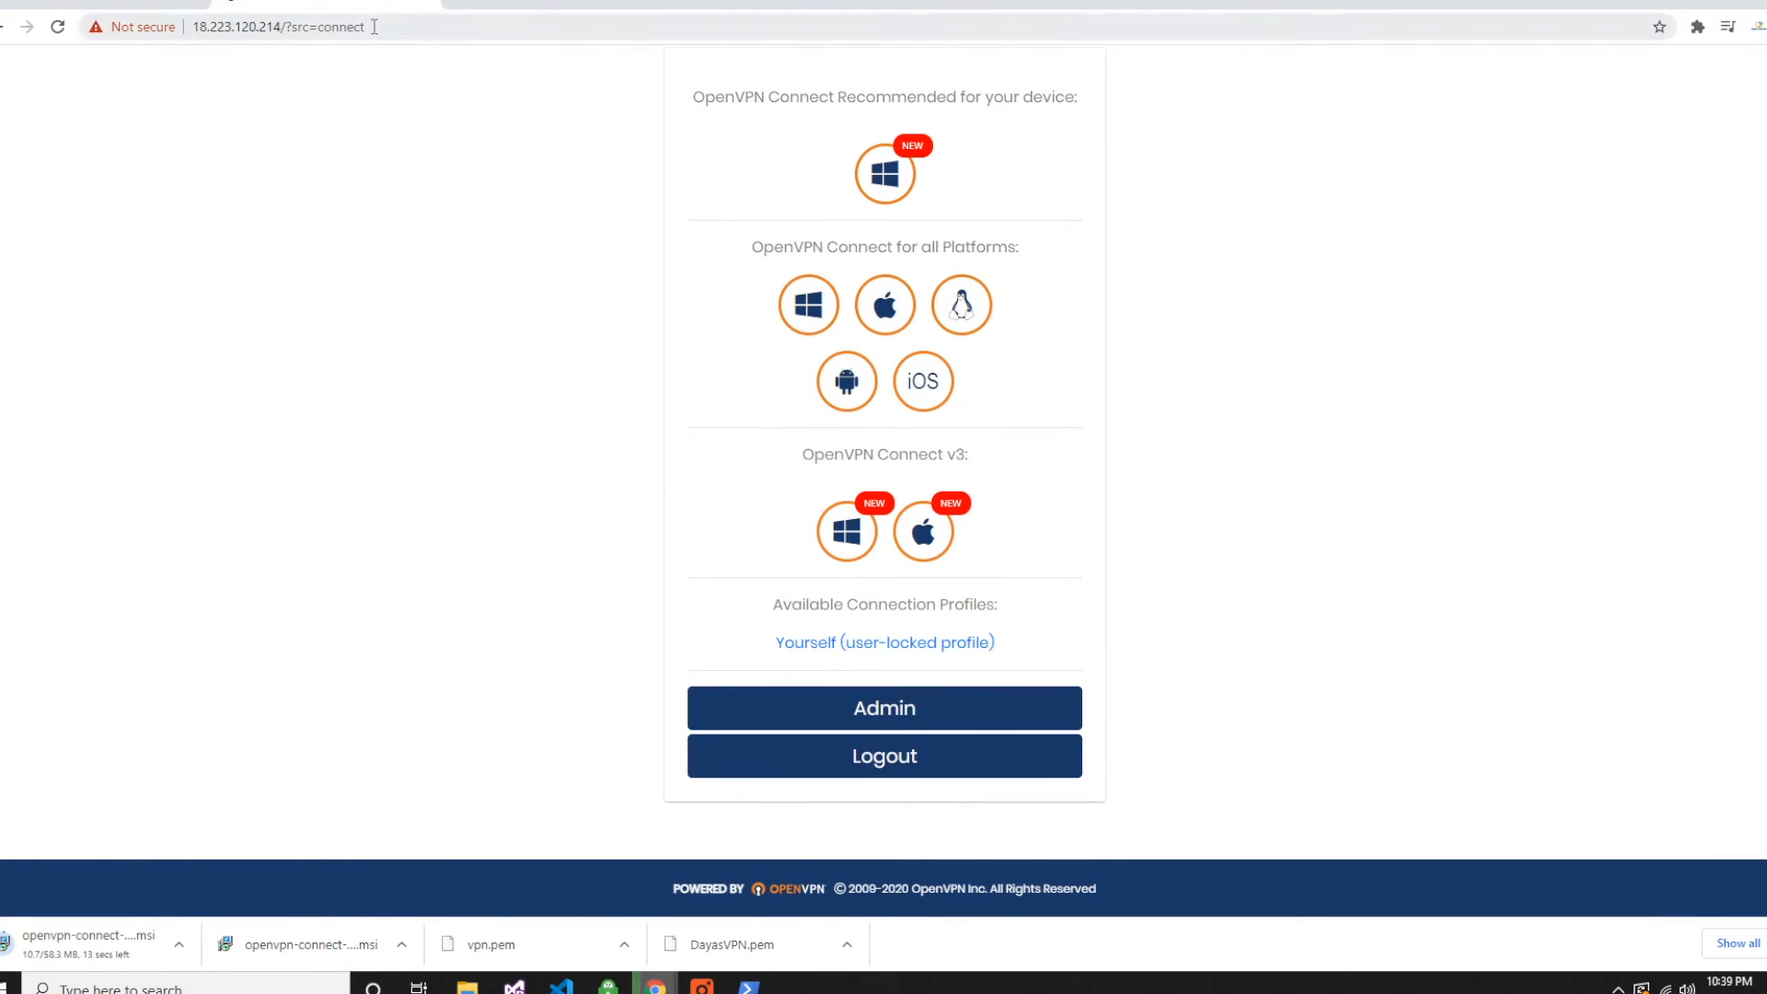
- Examine the server's IP address in the URL of the OpenVPN Connect download page
{"action": "left_click", "coordinate": [375, 26]}
{"action": "left_click", "coordinate": [375, 27]}
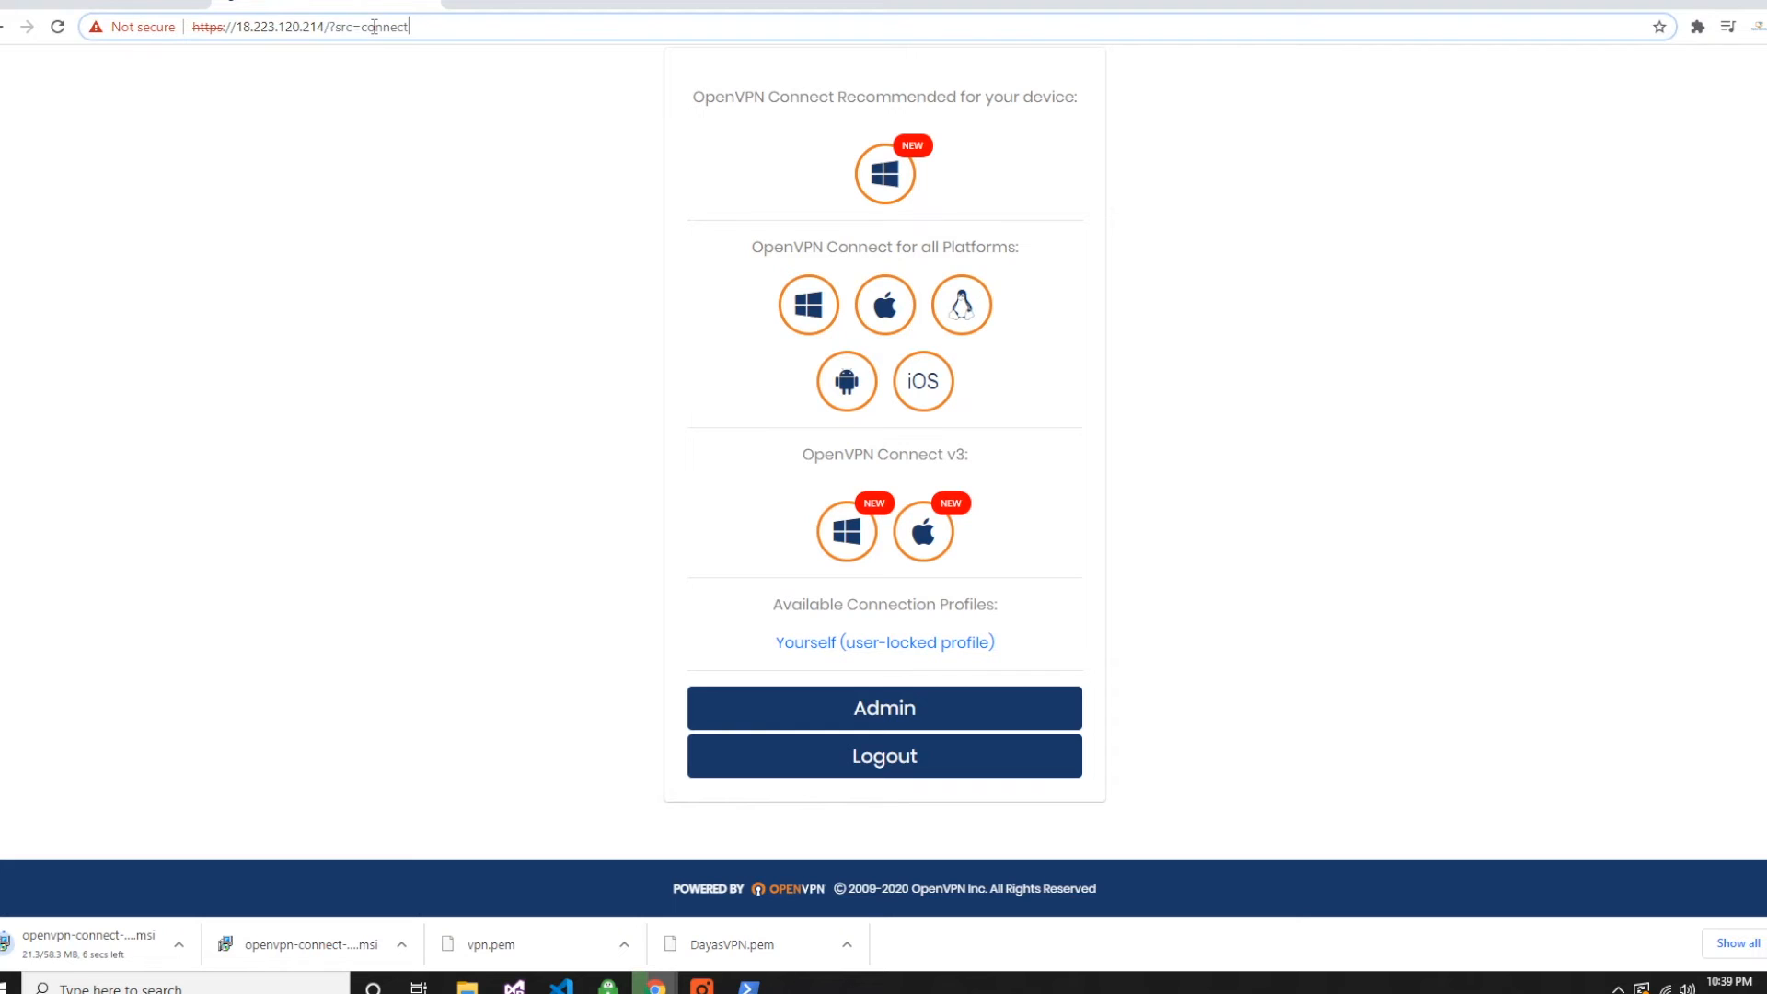
{"action": "double_click", "coordinate": [242, 27]}
{"action": "left_click_drag", "start_coordinate": [266, 28], "coordinate": [325, 28]}
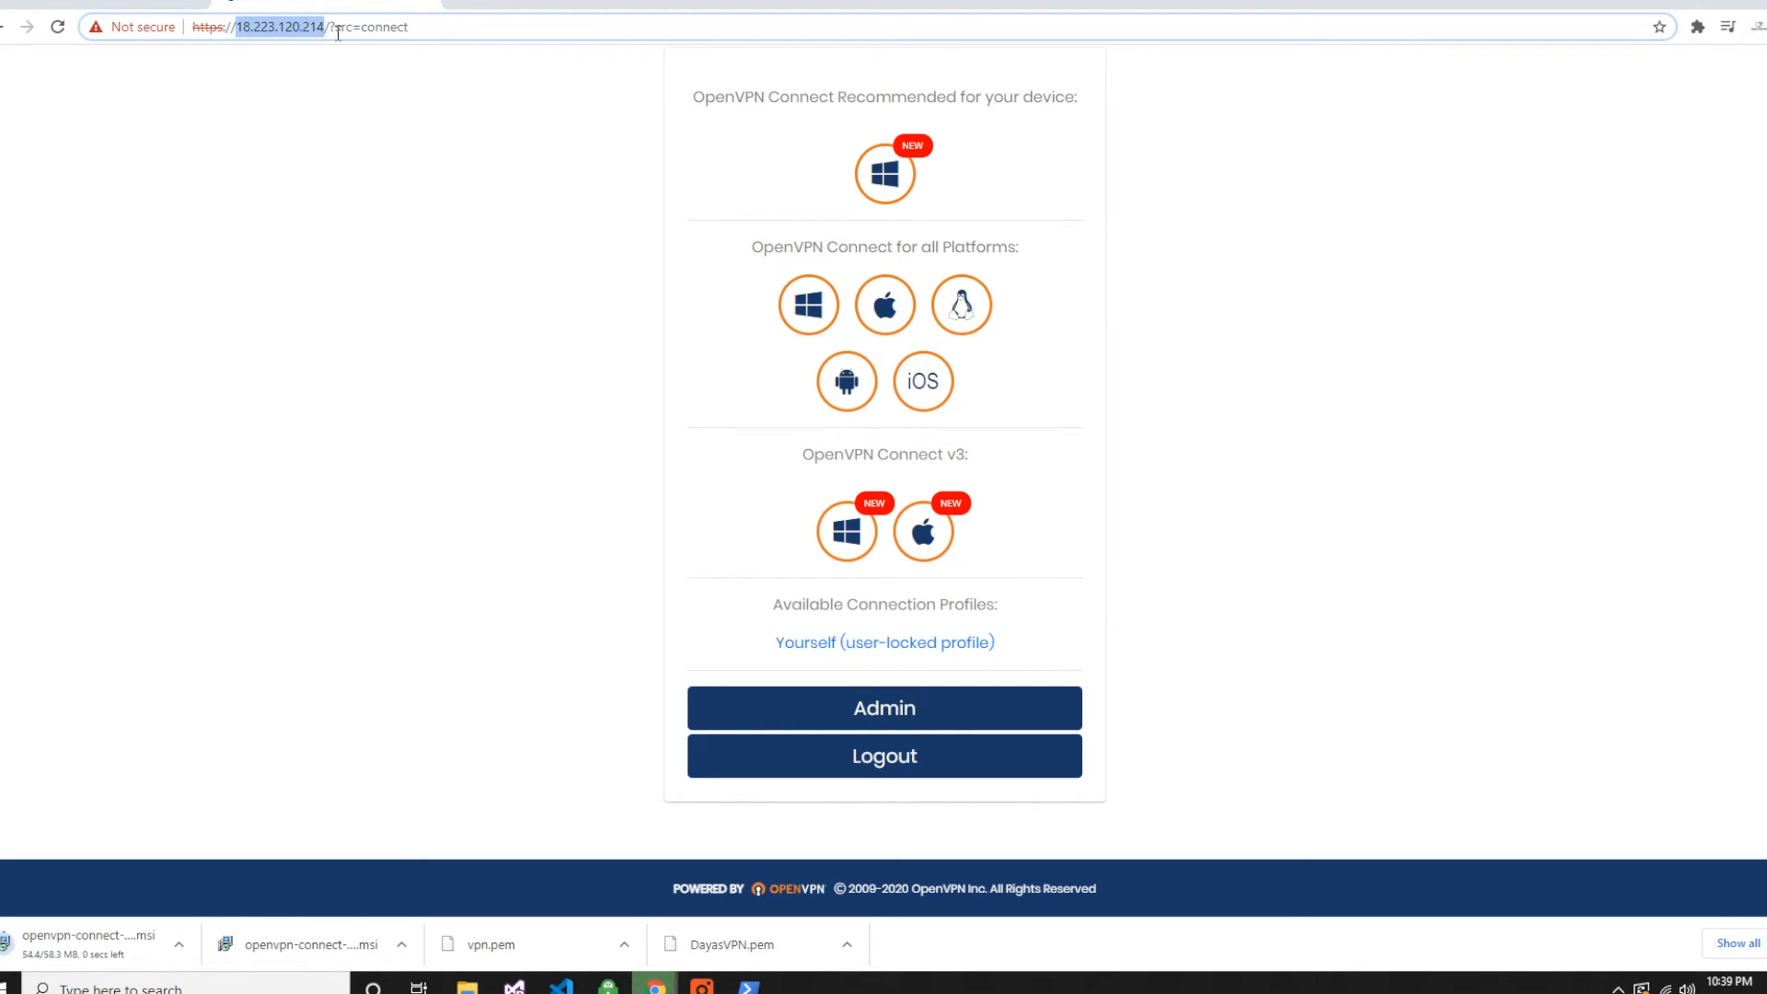
{"action": "left_click", "coordinate": [294, 77]}
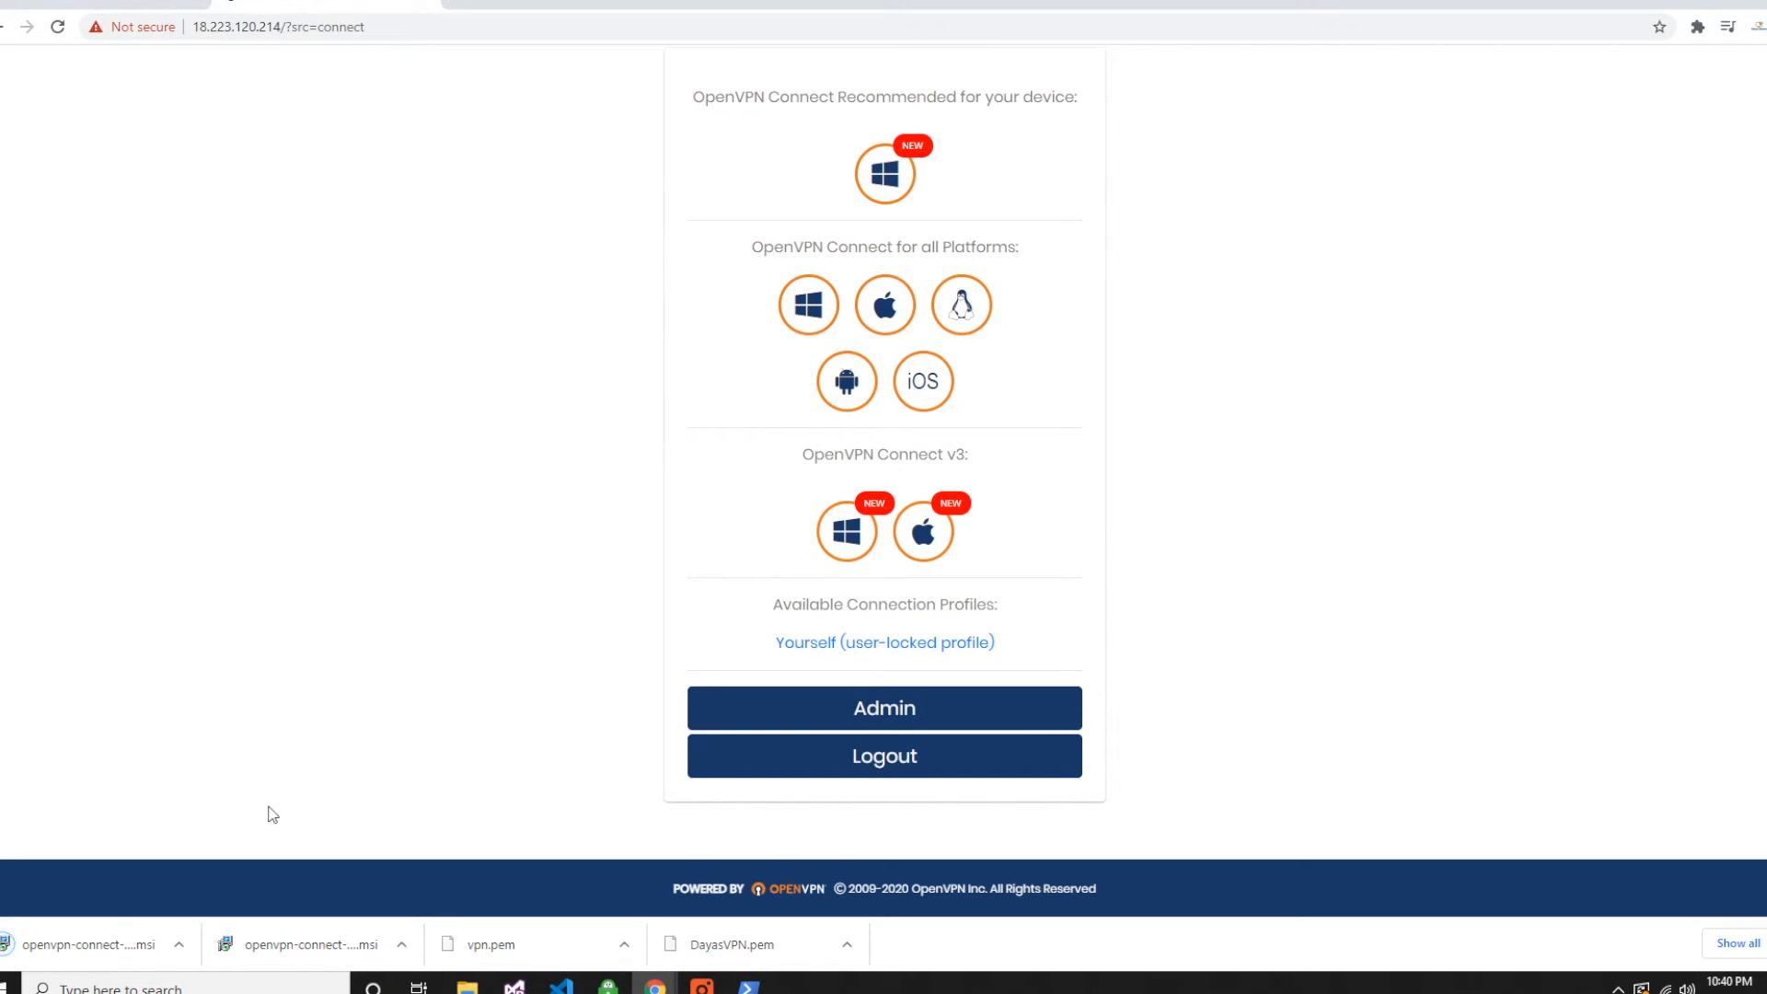
- Launch the downloaded OpenVPN Connect installer and allow it to run past the Windows SmartScreen block
{"action": "left_click", "coordinate": [101, 937]}
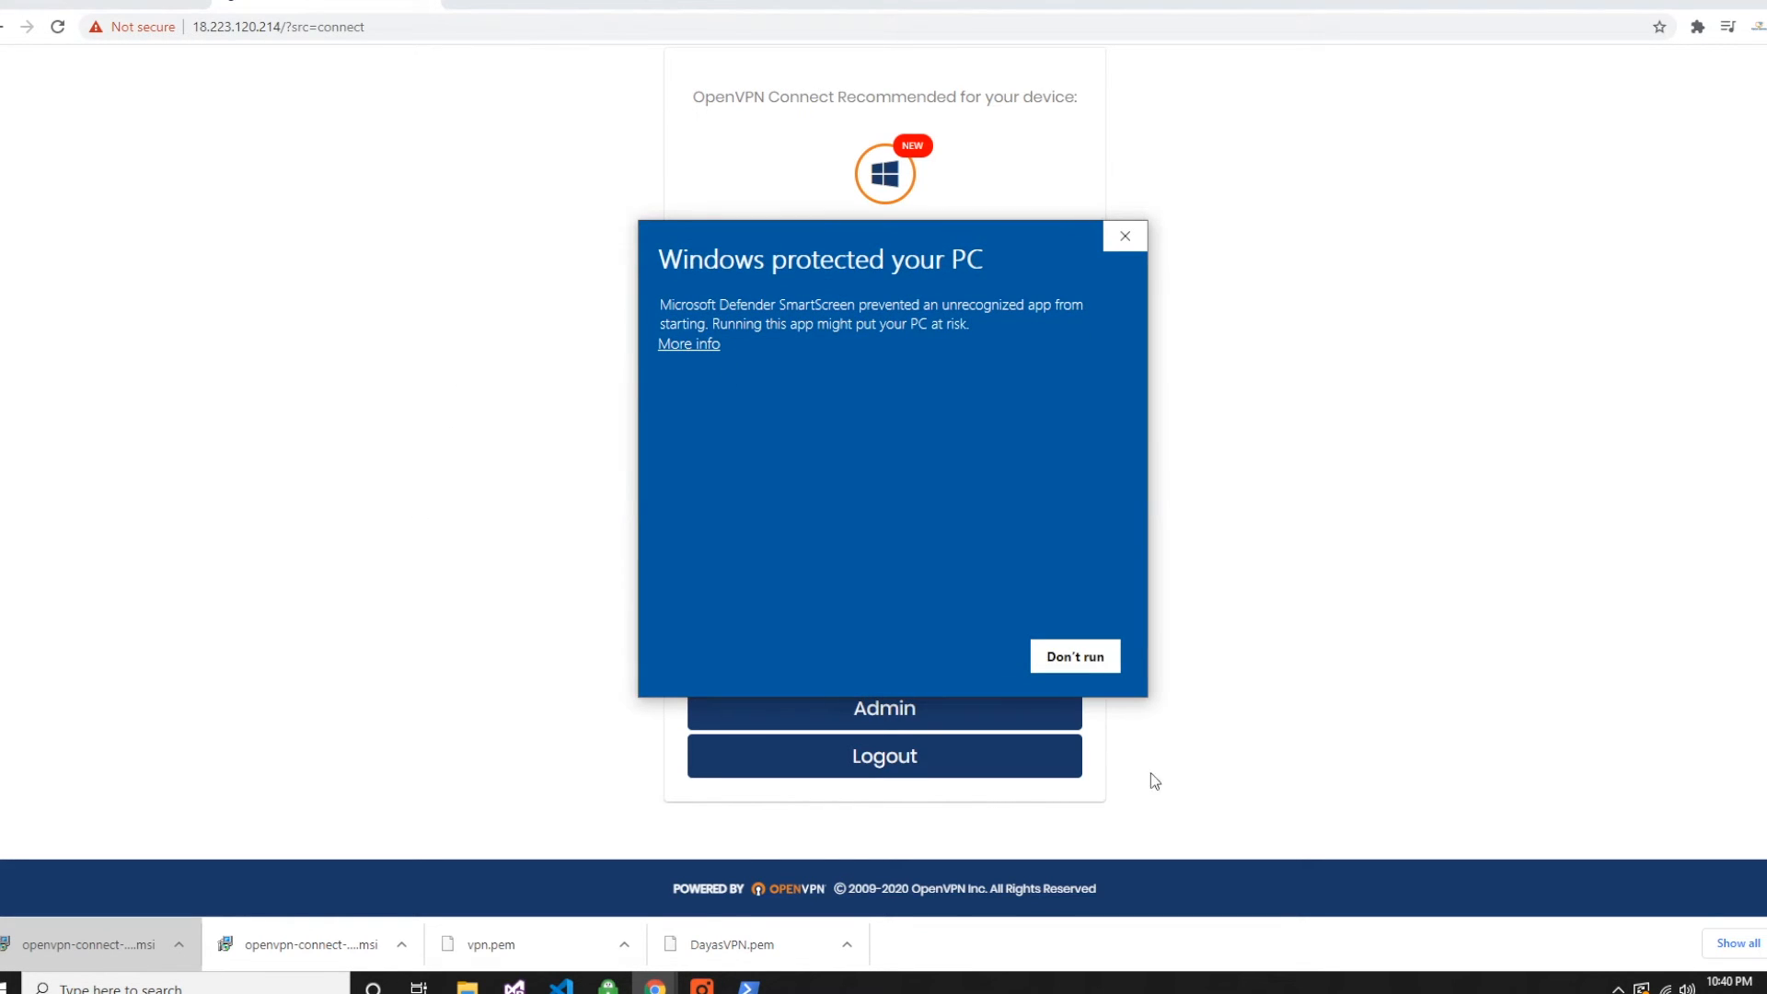
{"action": "left_click", "coordinate": [670, 347]}
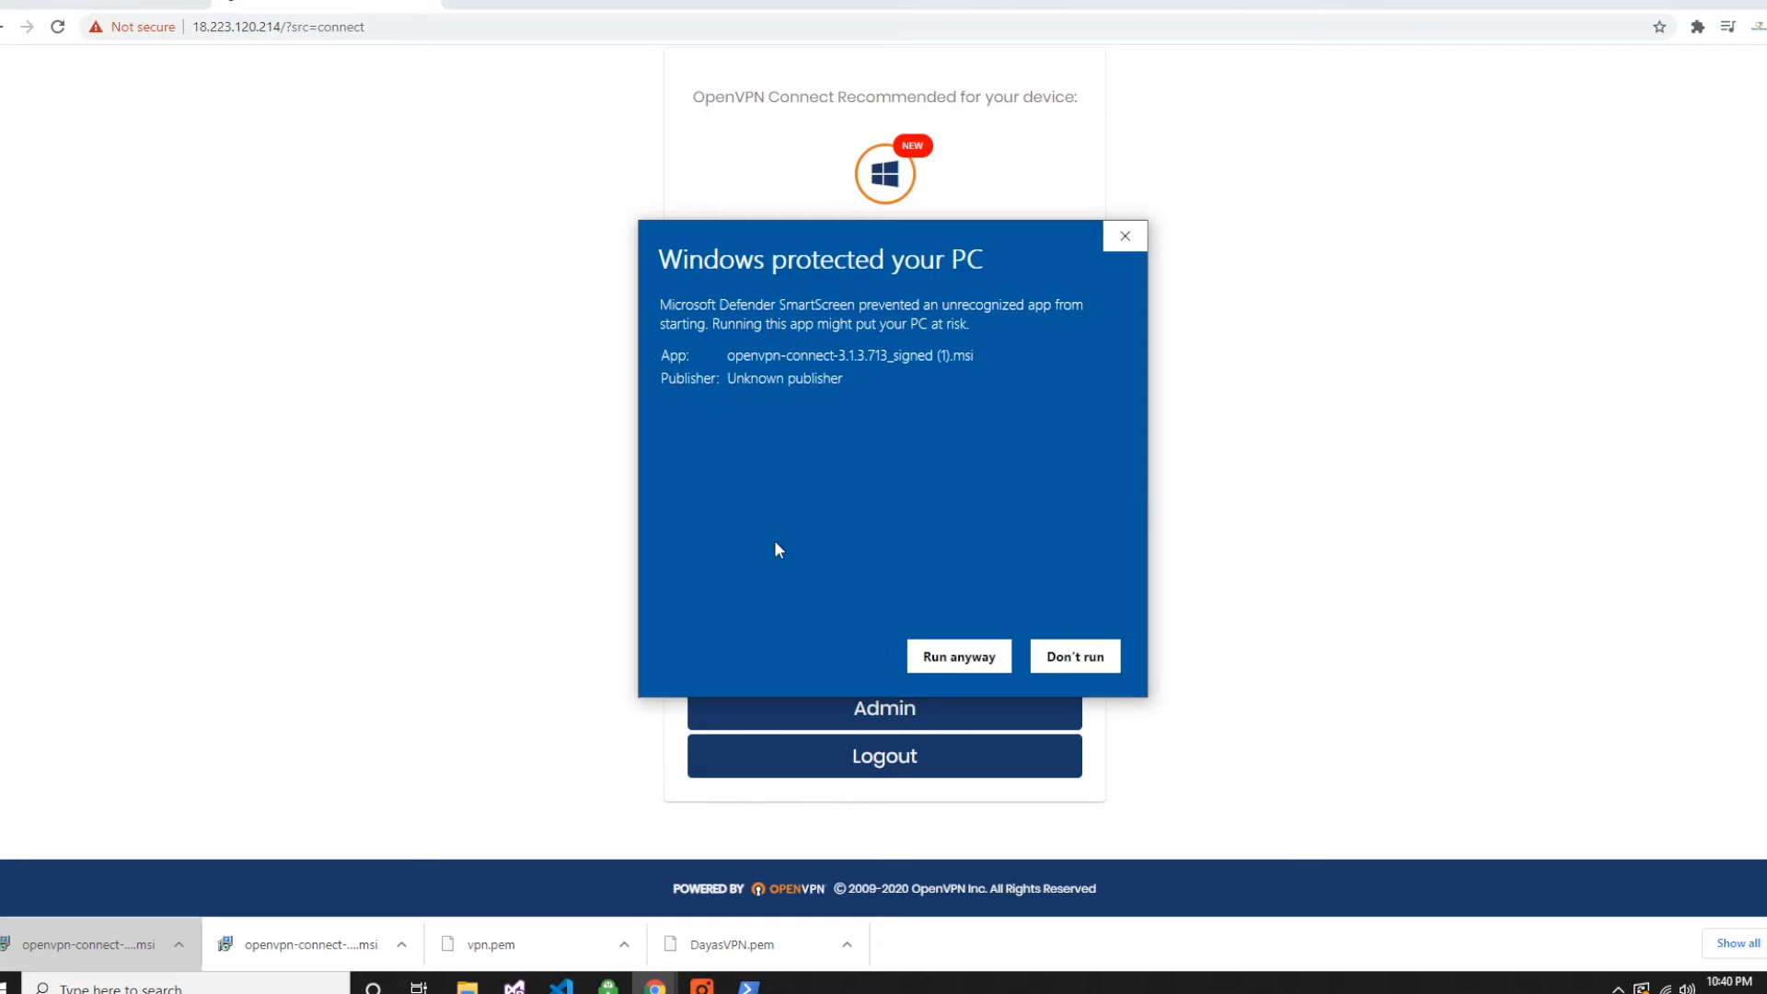
{"action": "left_click", "coordinate": [940, 668]}
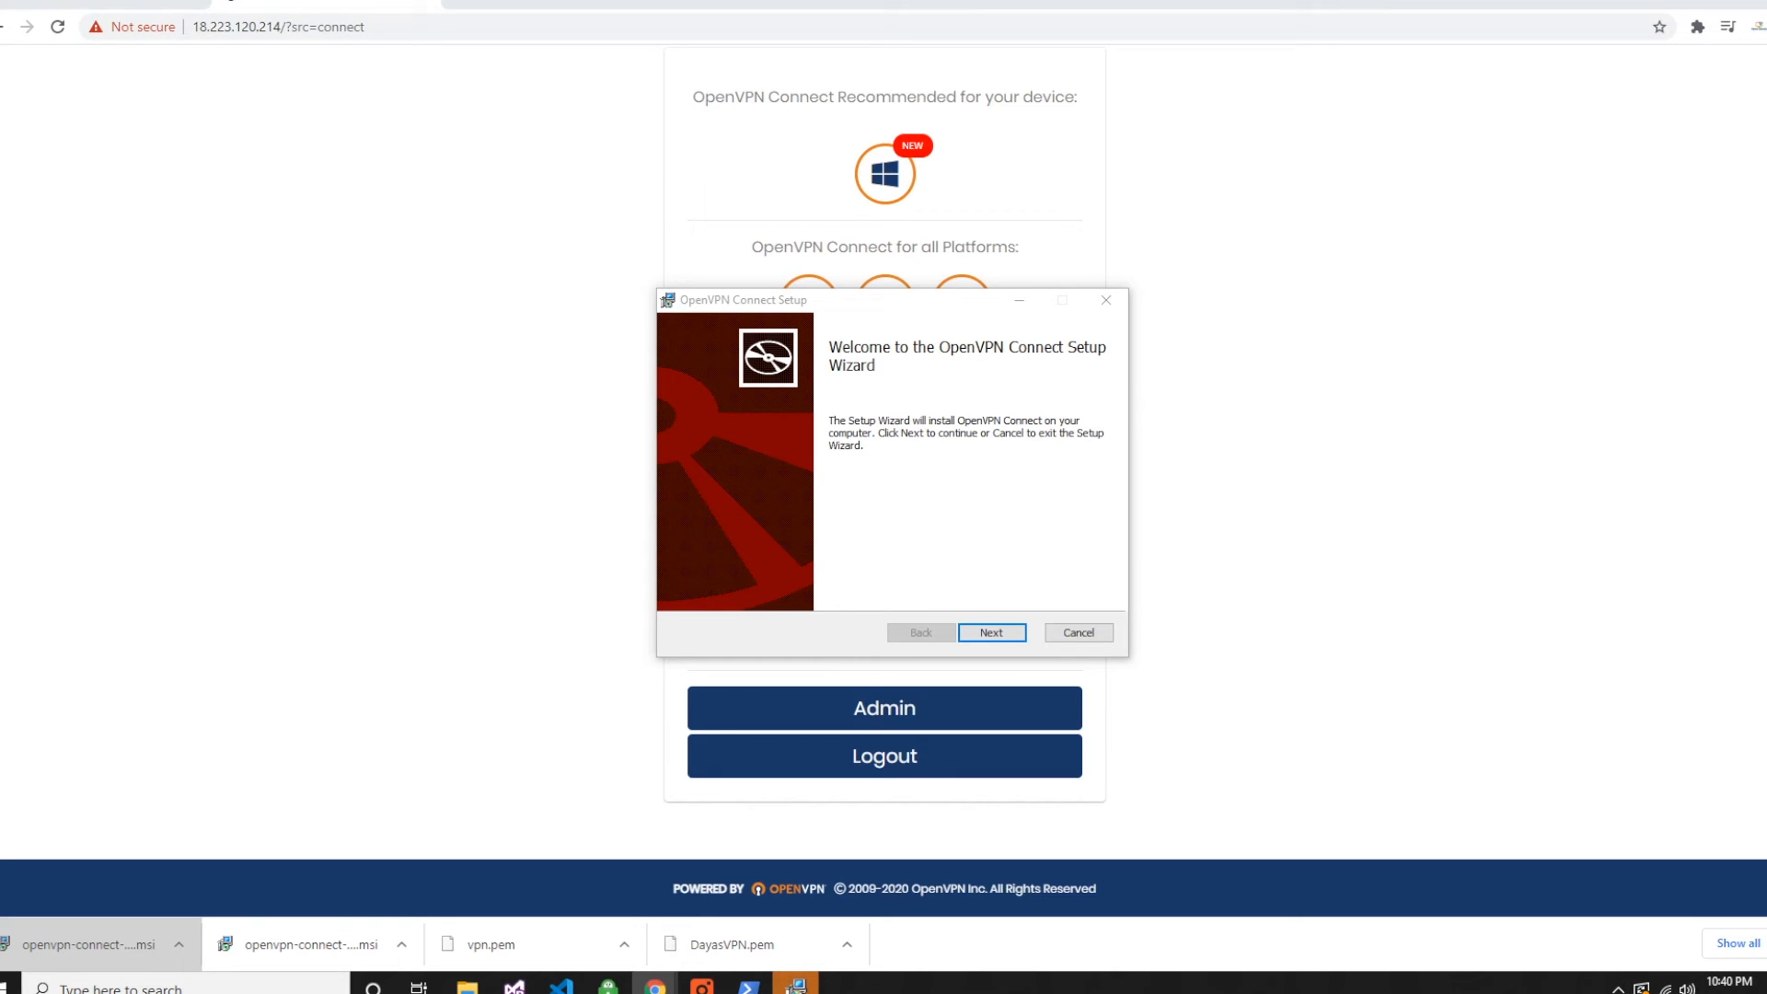
- Install OpenVPN Connect with the setup wizard, accepting the license agreement, and finish the setup
{"action": "left_click", "coordinate": [993, 632]}
{"action": "left_click", "coordinate": [688, 587]}
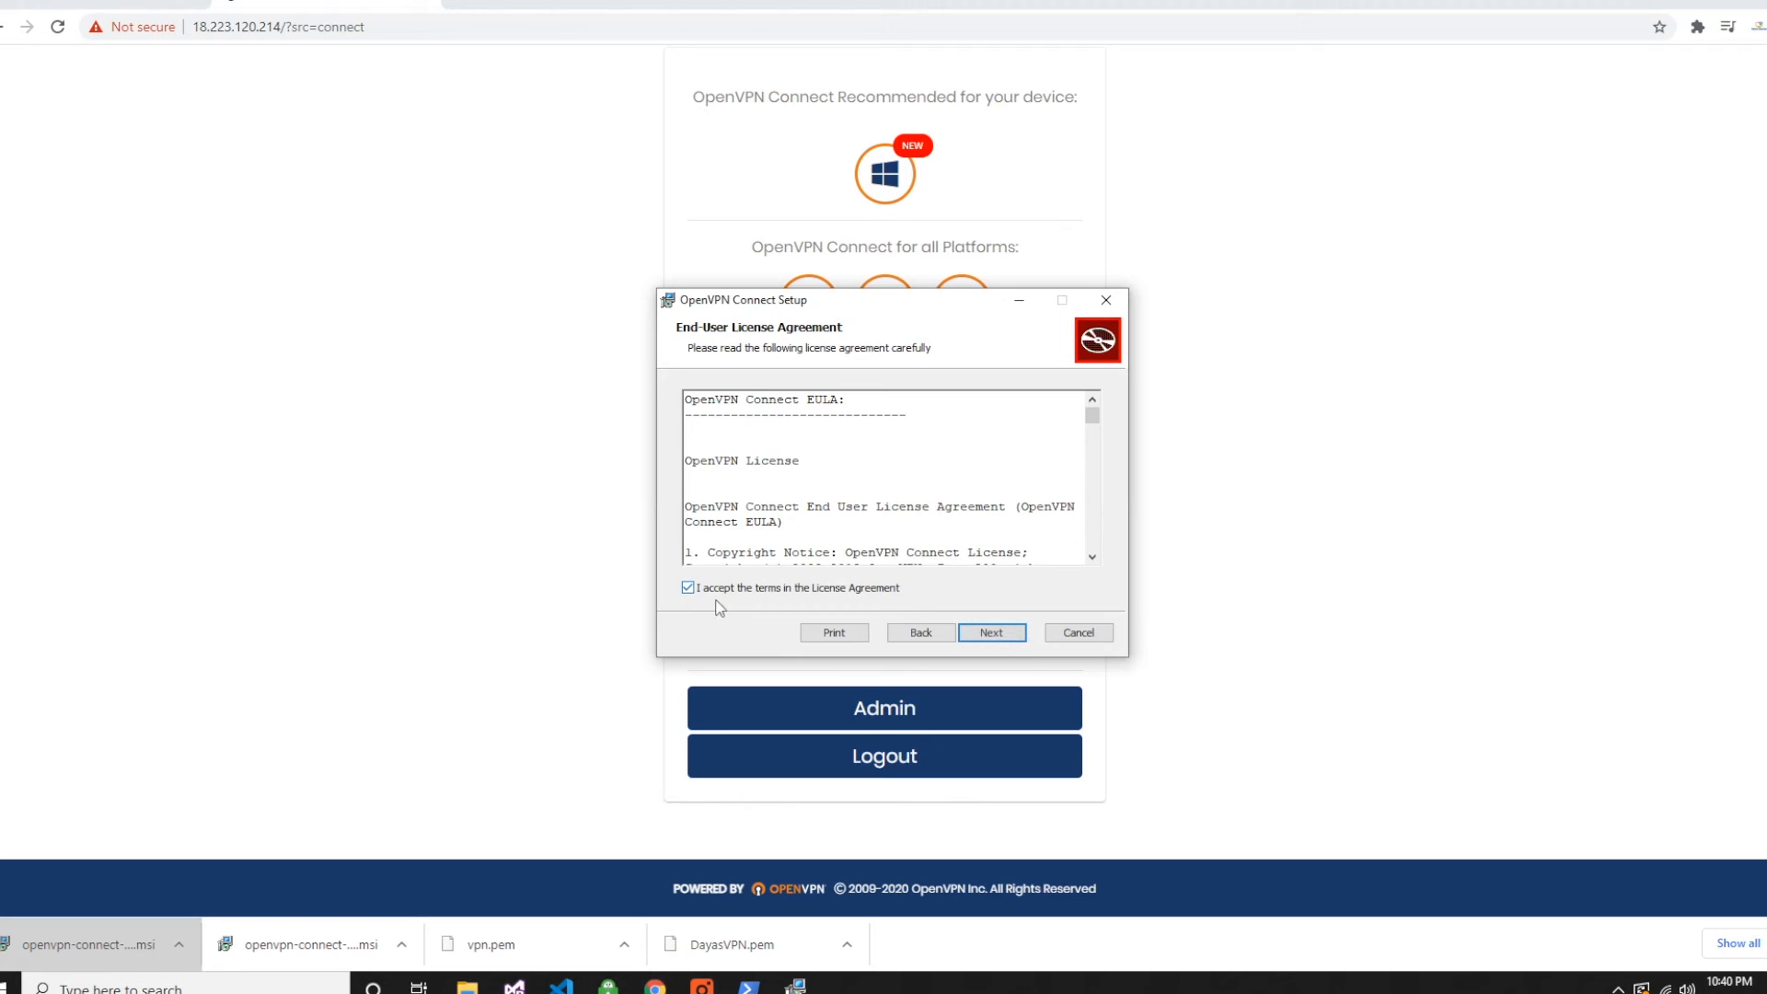
{"action": "left_click", "coordinate": [998, 637]}
{"action": "left_click", "coordinate": [981, 633]}
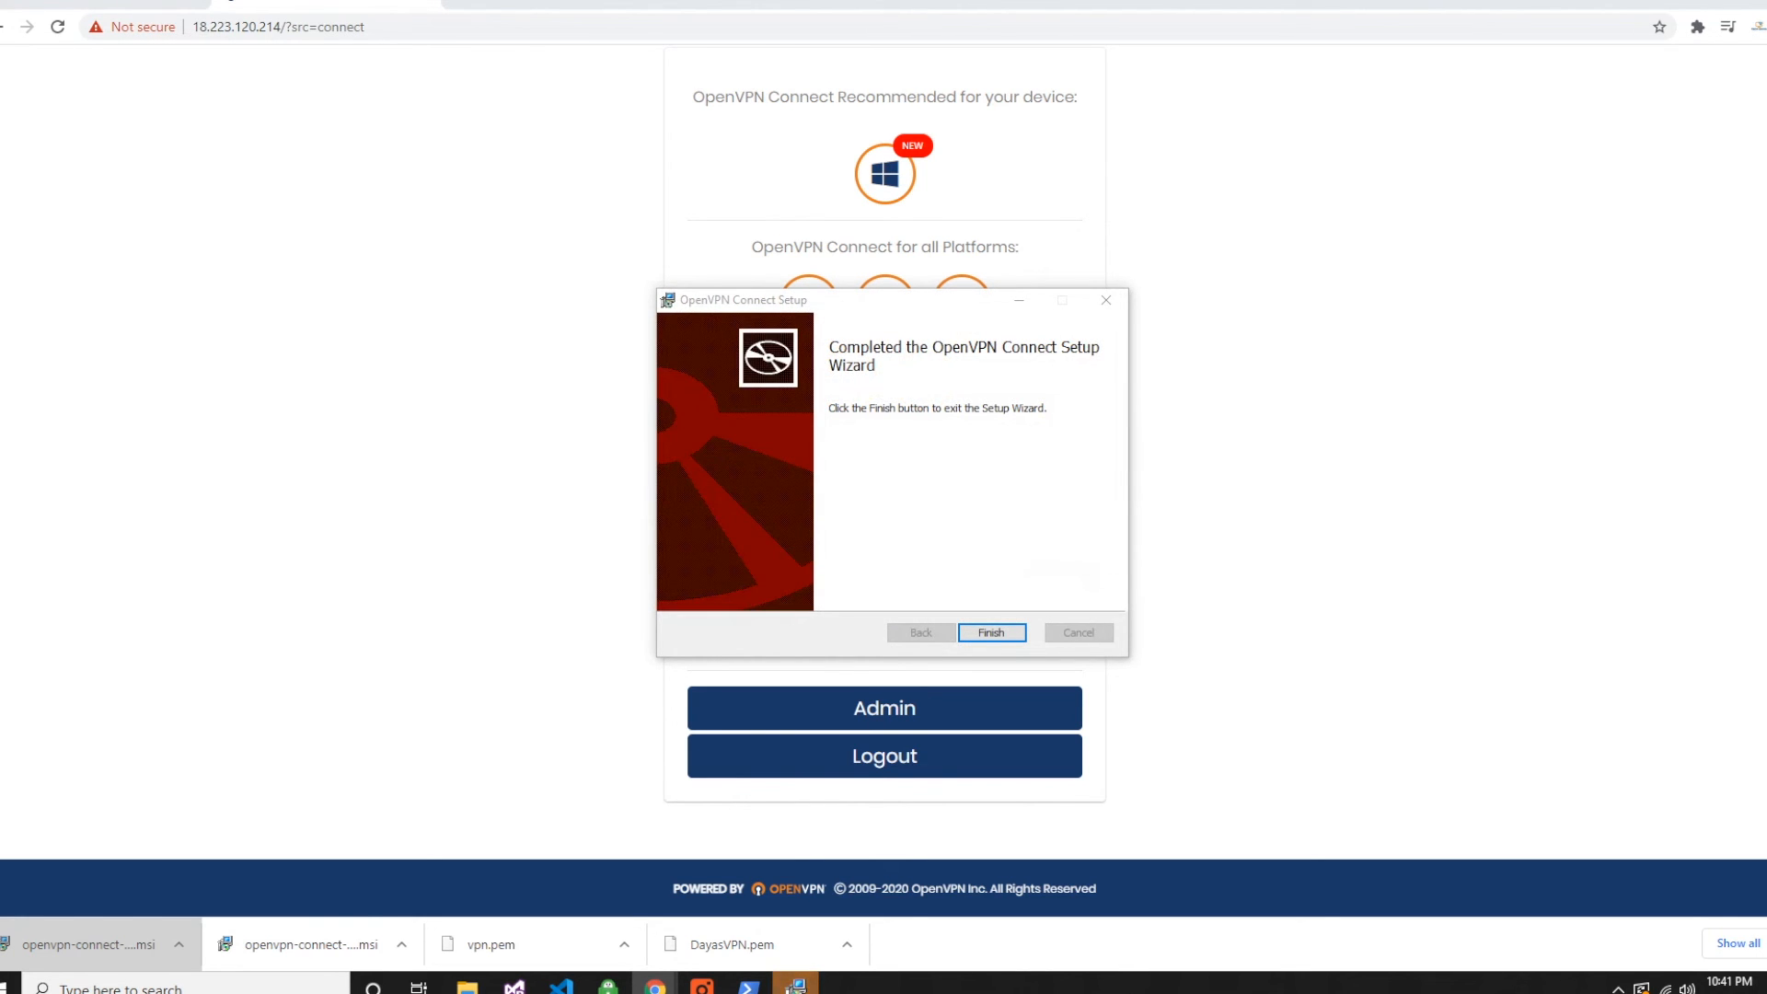
{"action": "left_click", "coordinate": [991, 633]}
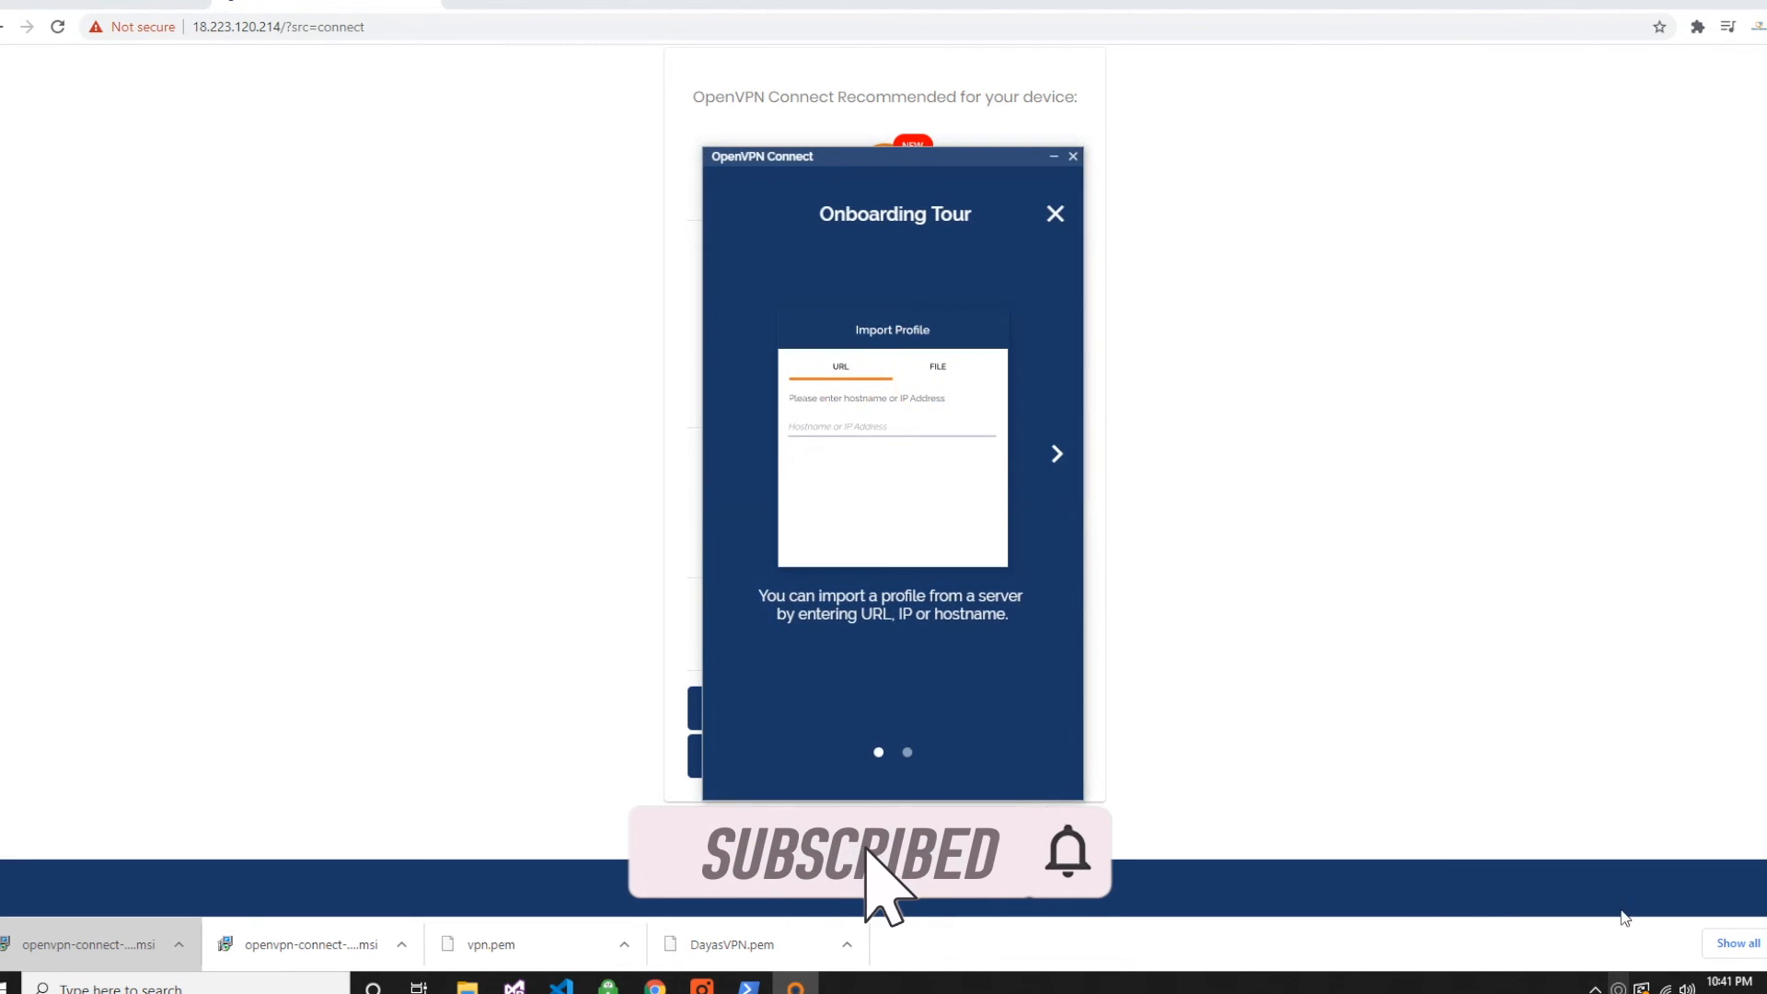
- Dismiss the OpenVPN Connect onboarding tour and acknowledge the introductory notices to reach the profiles list
{"action": "left_click", "coordinate": [1056, 215]}
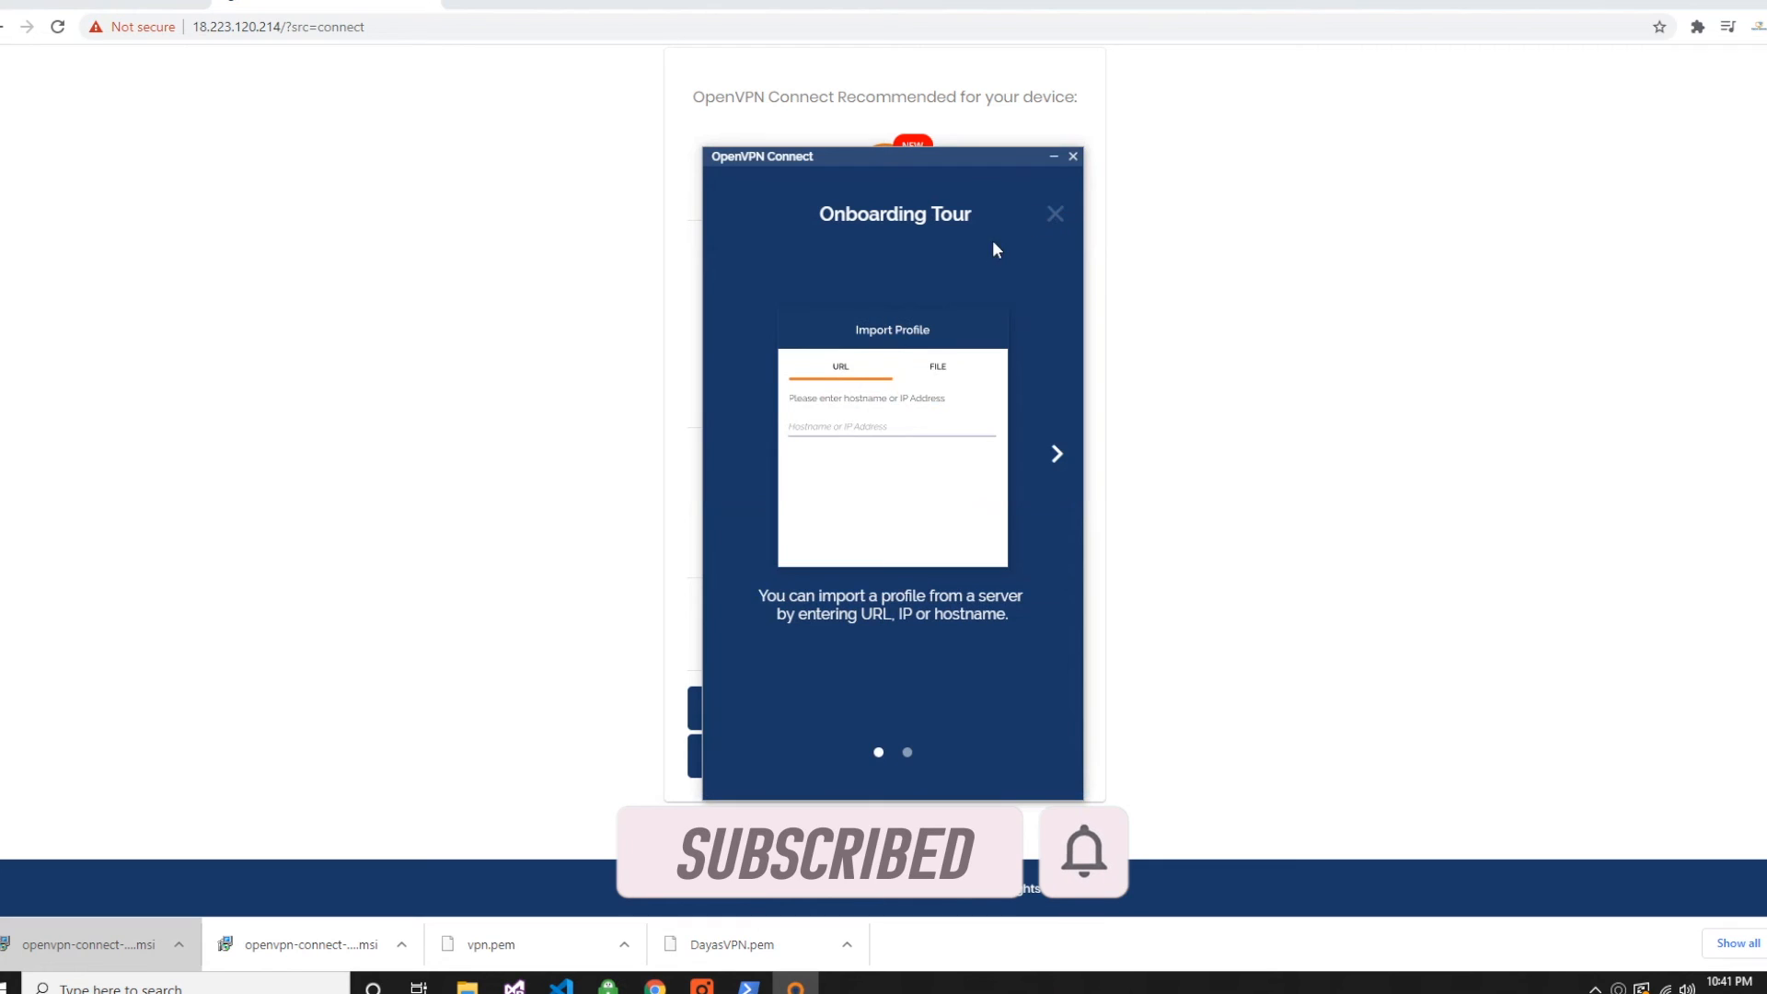
{"action": "left_click", "coordinate": [893, 711]}
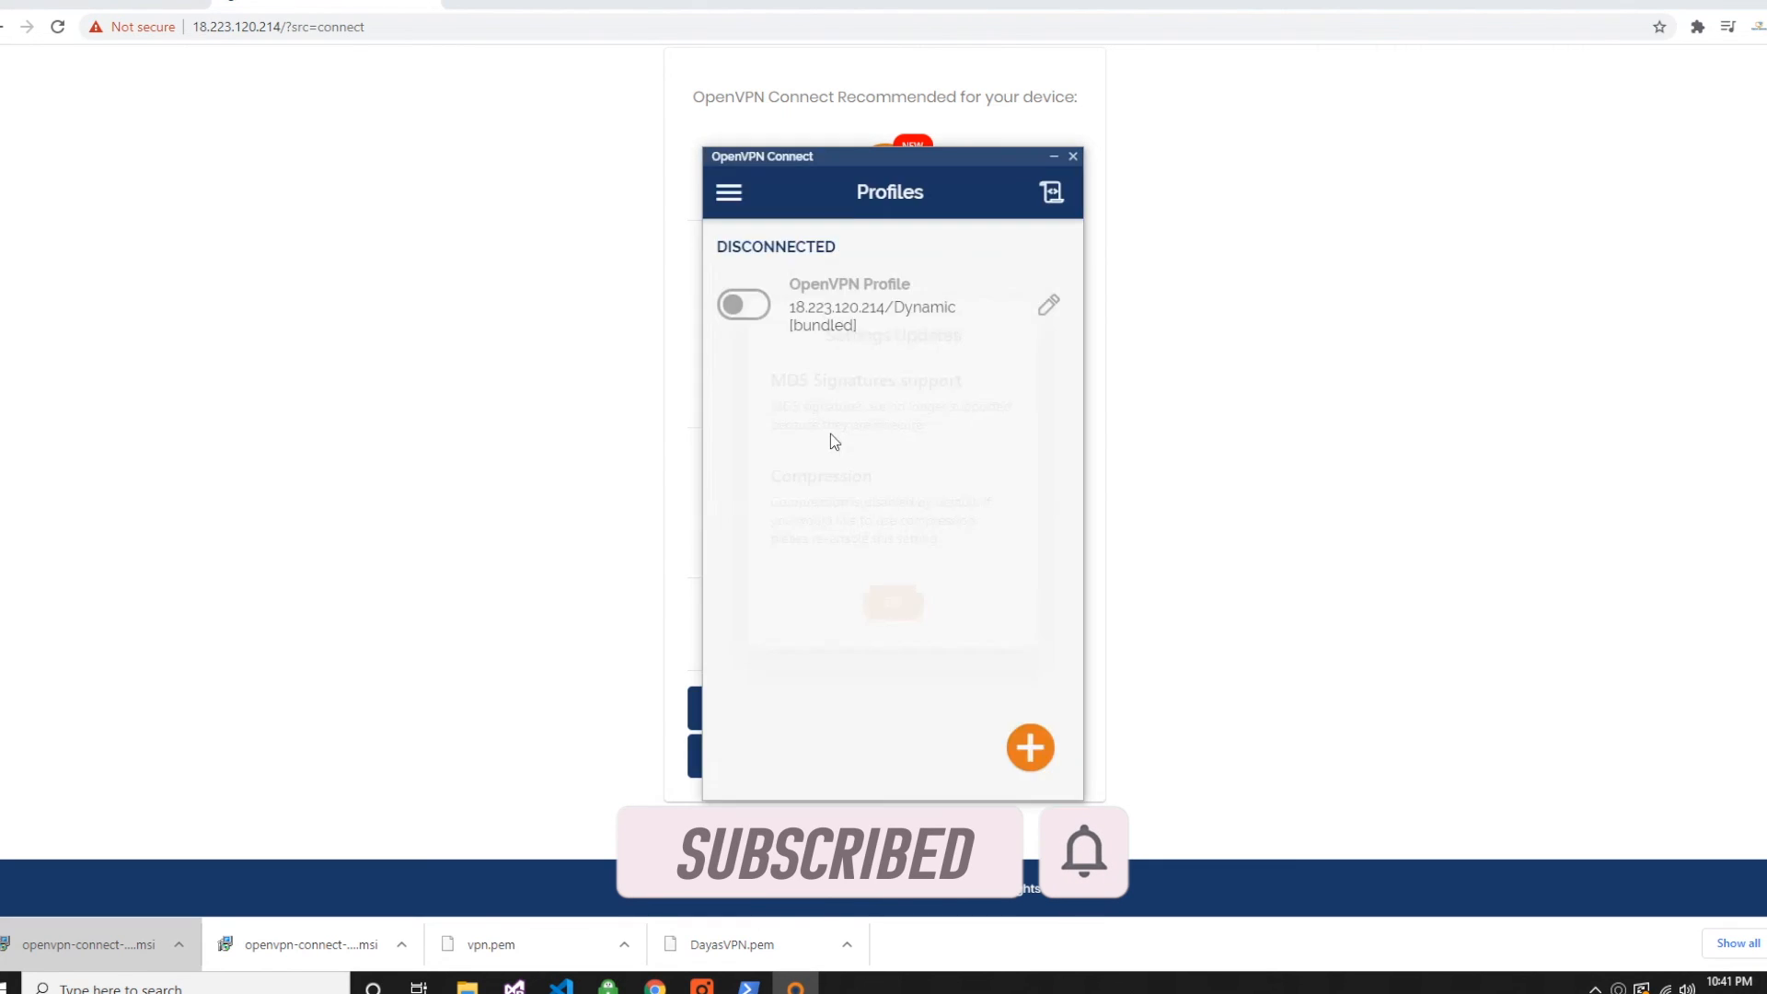
{"action": "left_click", "coordinate": [891, 608]}
- Connect the bundled 18.223.120.214 profile as openvpn with the account password, and decline making the PC discoverable on the network
{"action": "left_click", "coordinate": [747, 306]}
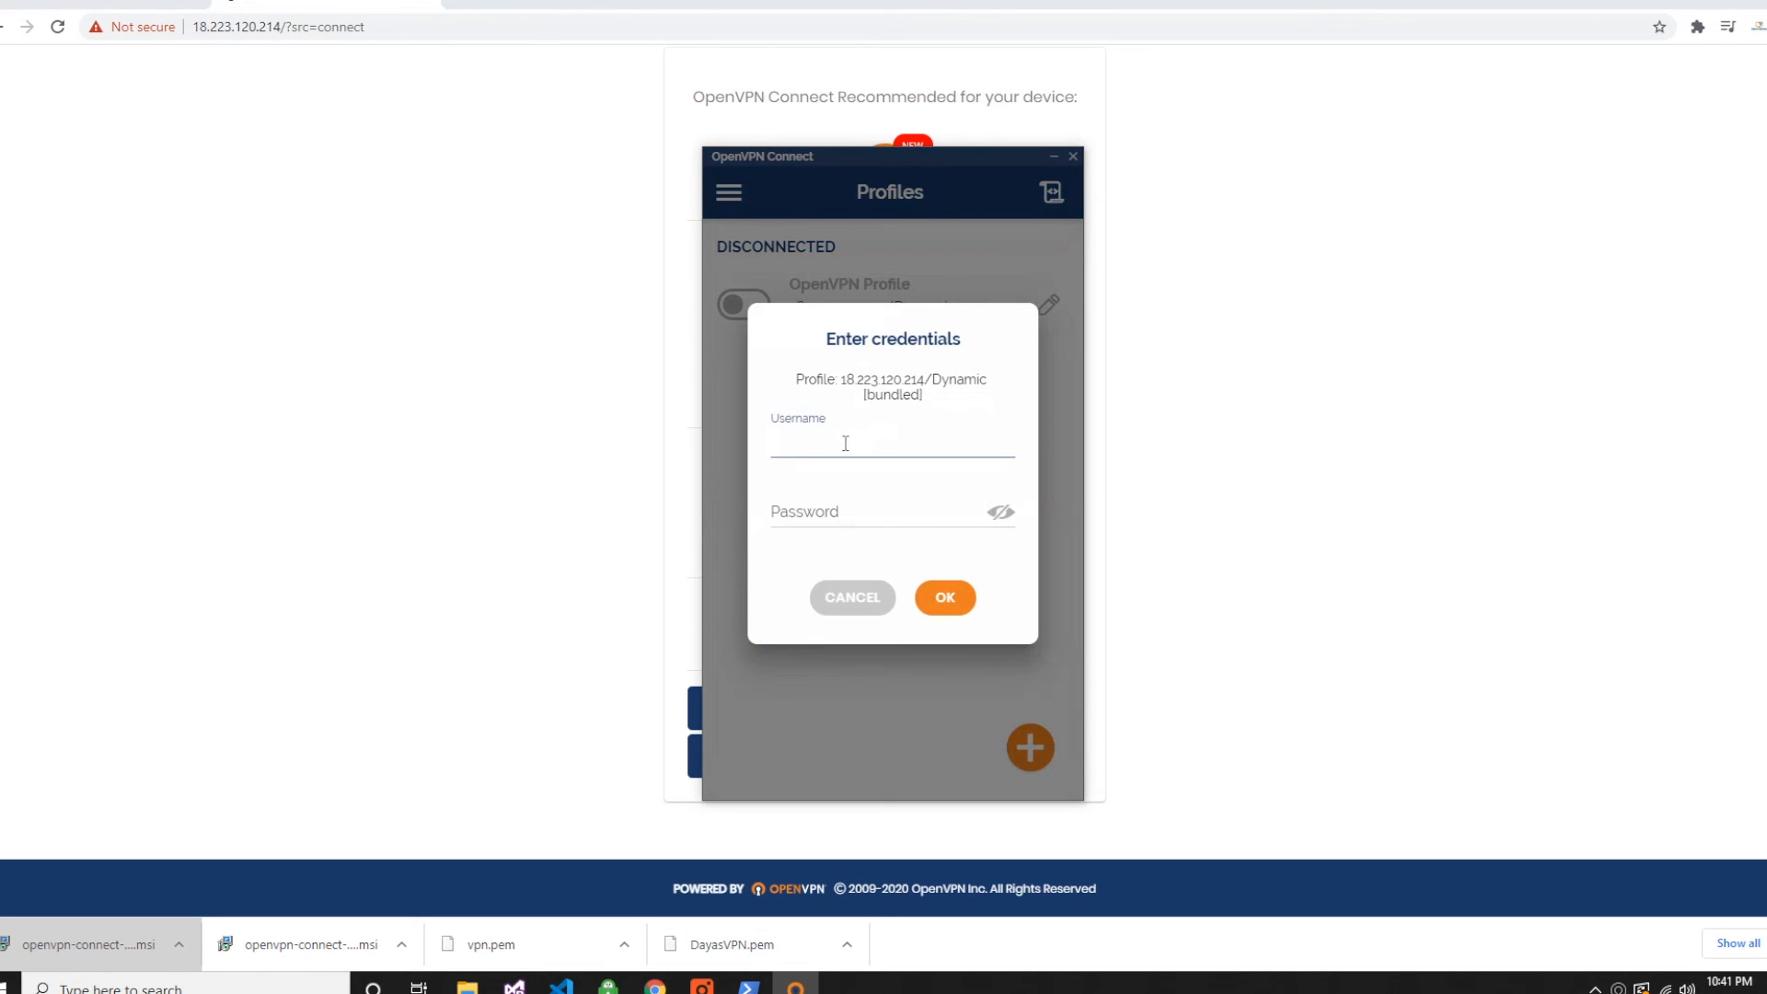
{"action": "type", "text": "openvpn"}
{"action": "key", "text": "Tab"}
{"action": "type", "text": "openvpn"}
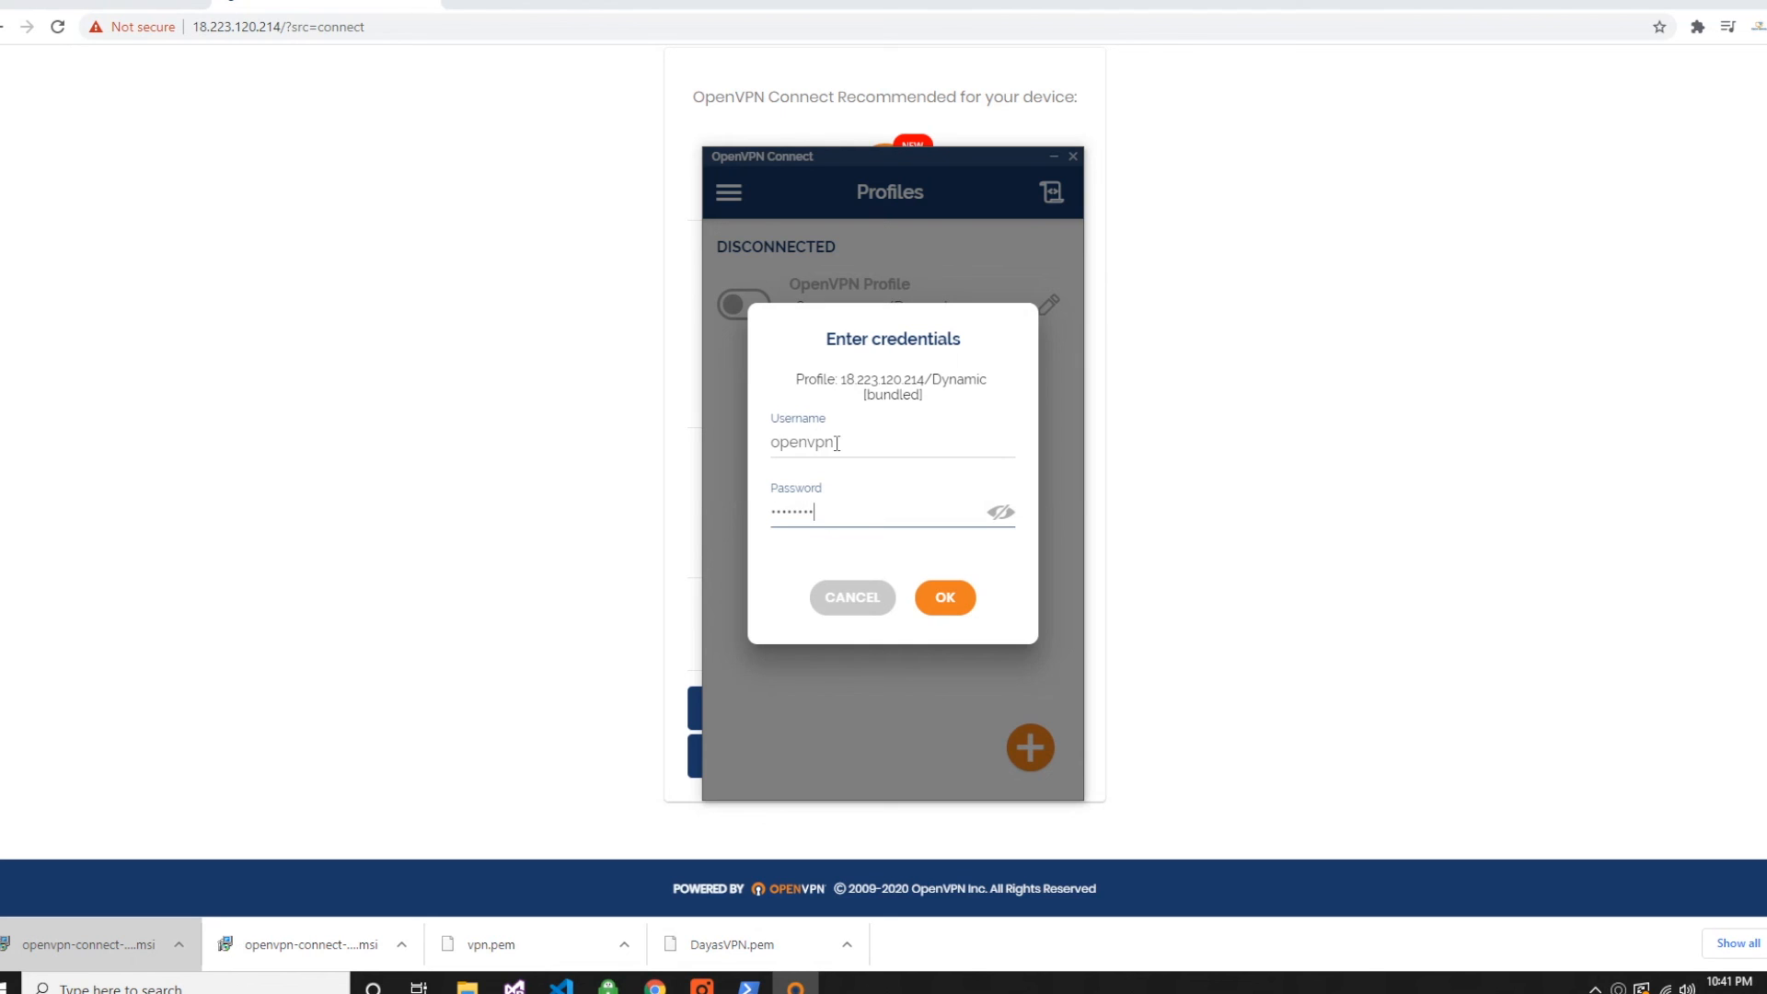
{"action": "key", "text": "Return"}
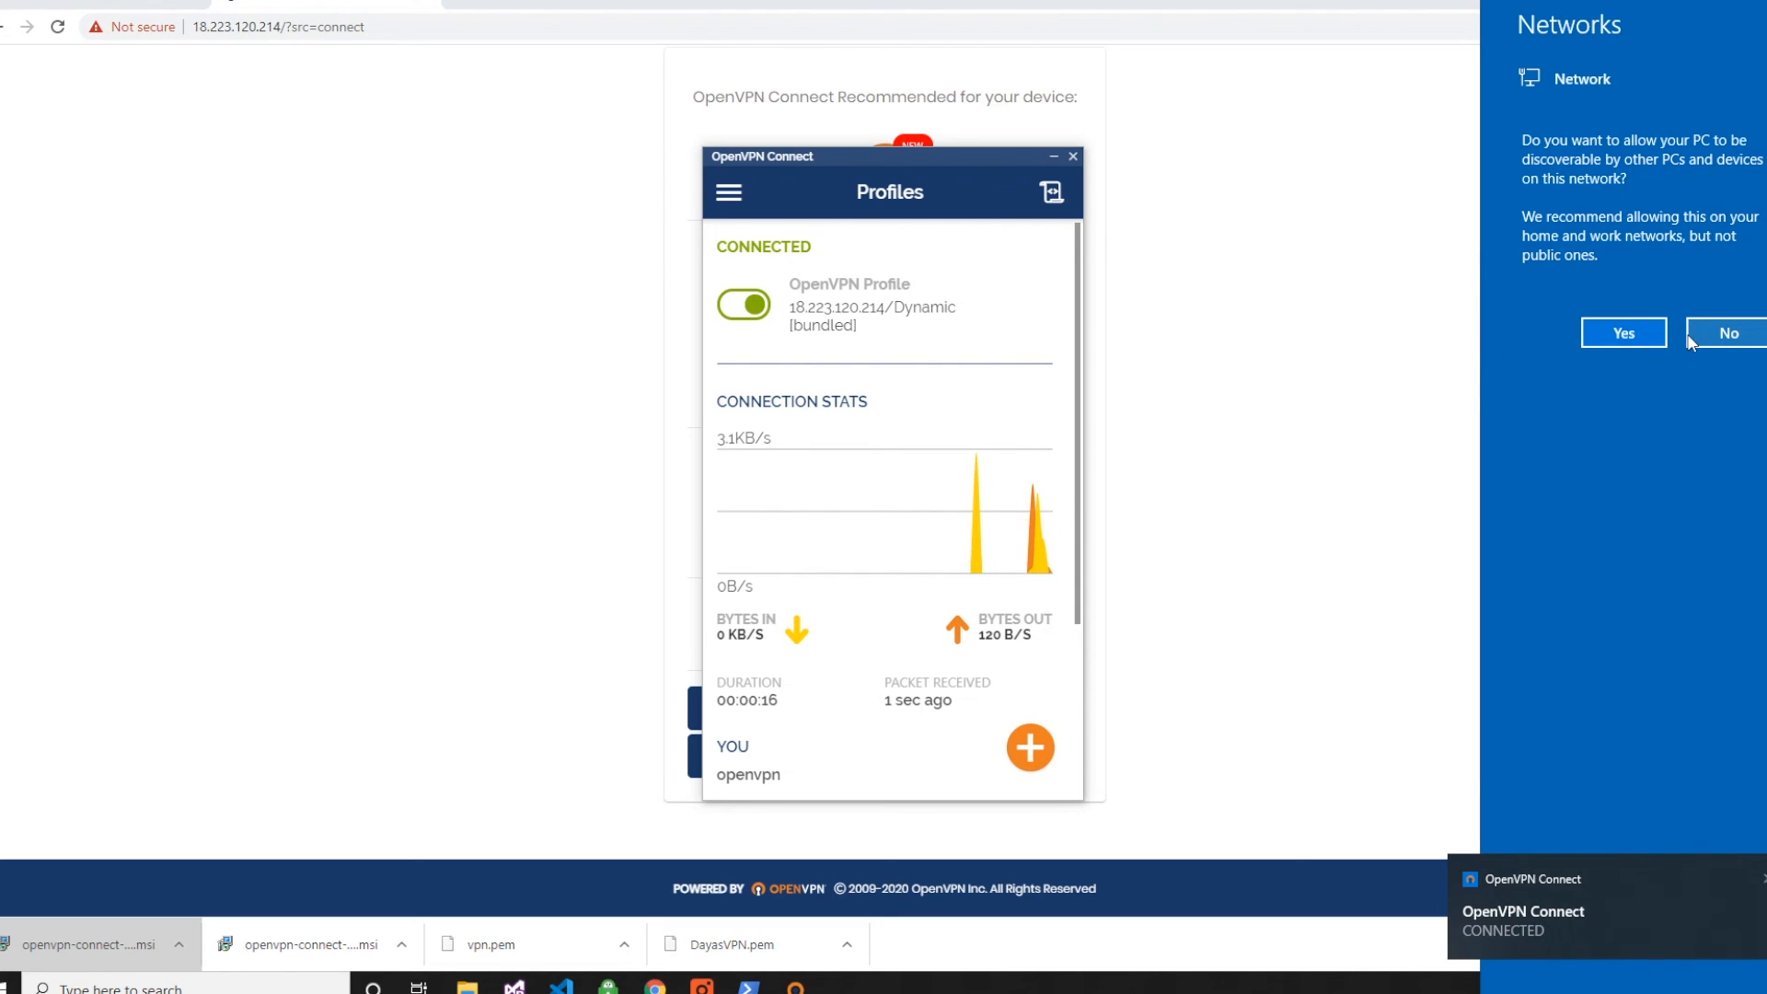
{"action": "left_click", "coordinate": [1722, 334]}
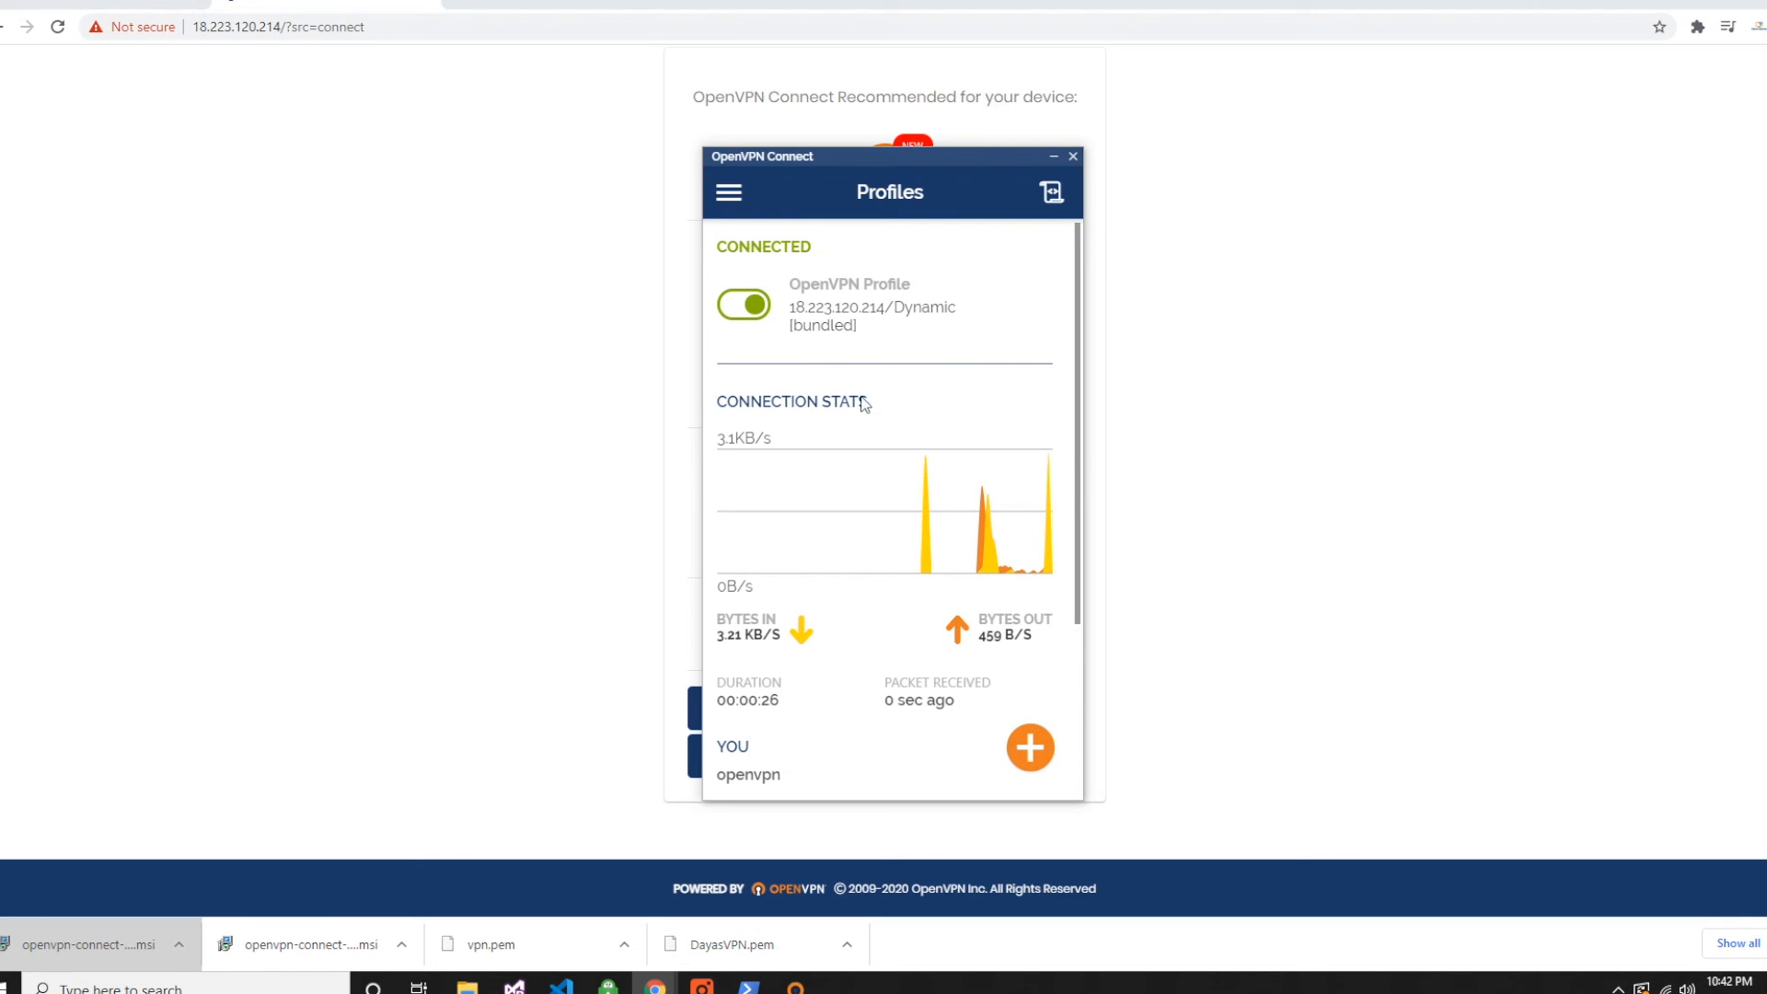
- Open Google in a new browser tab and search for "whats my ip" to check the public IP address
{"action": "left_click", "coordinate": [468, 3]}
{"action": "type", "text": "goo"}
{"action": "key", "text": "Return"}
{"action": "type", "text": "whats m"}
{"action": "type", "text": "y ip"}
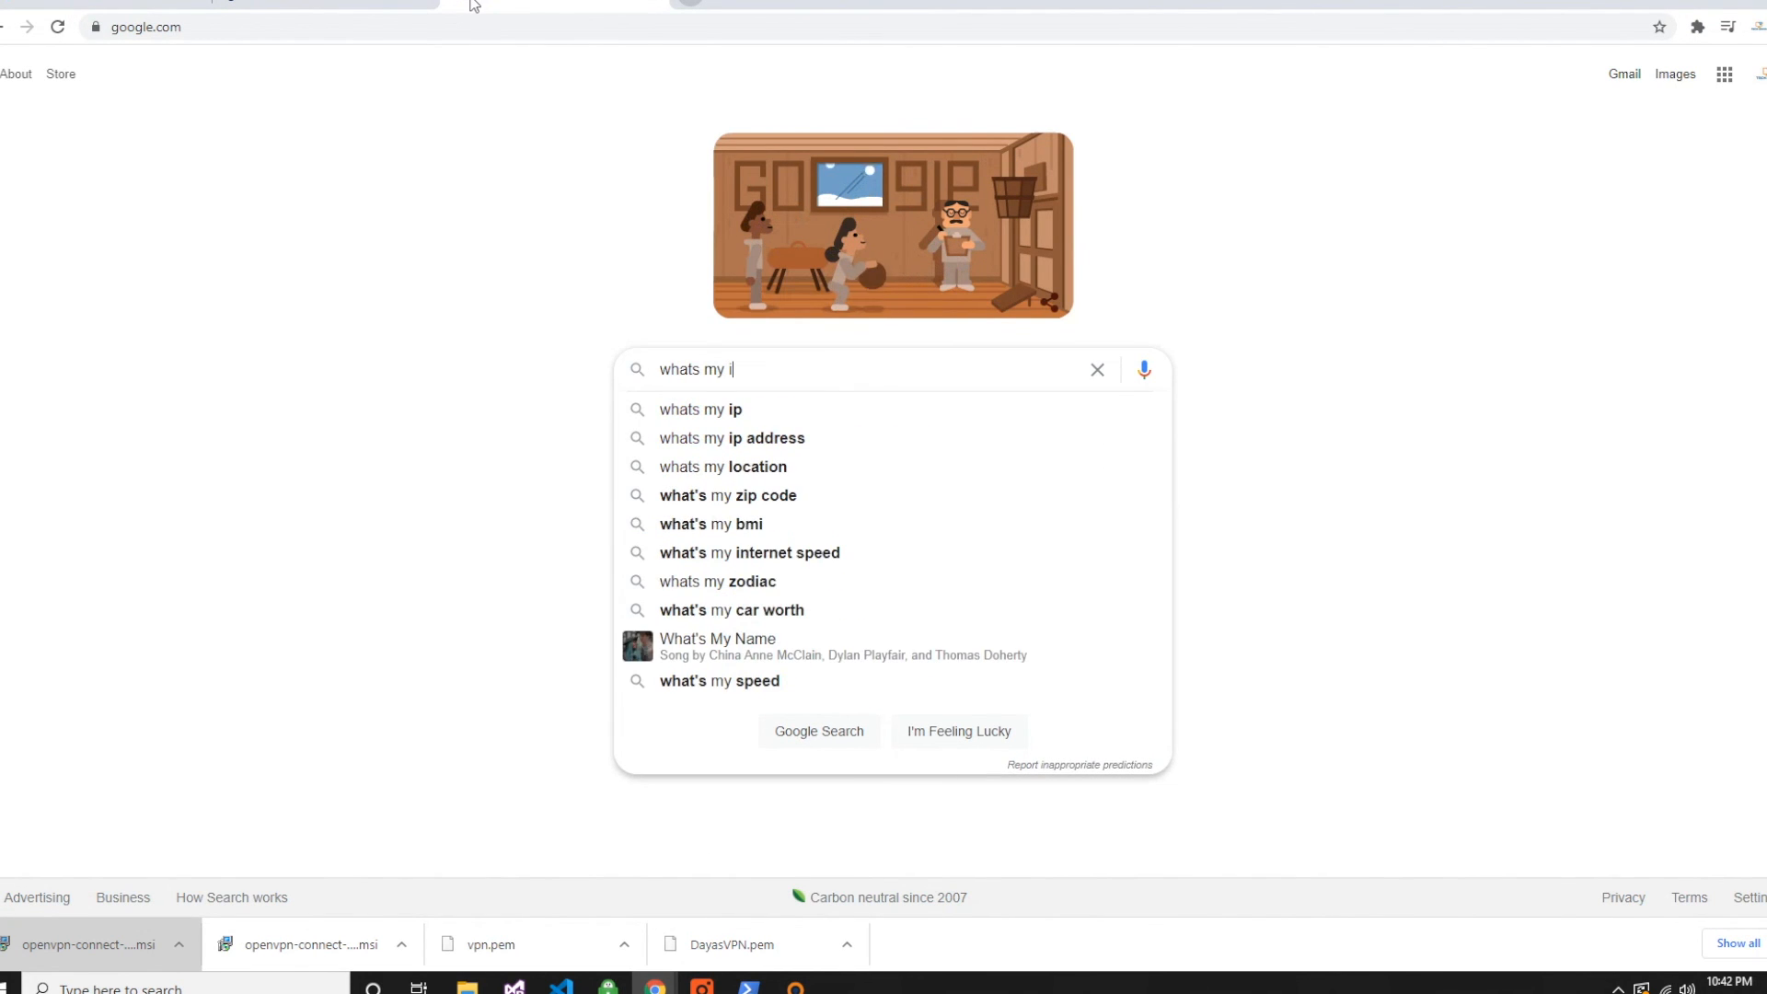
{"action": "key", "text": "Return"}
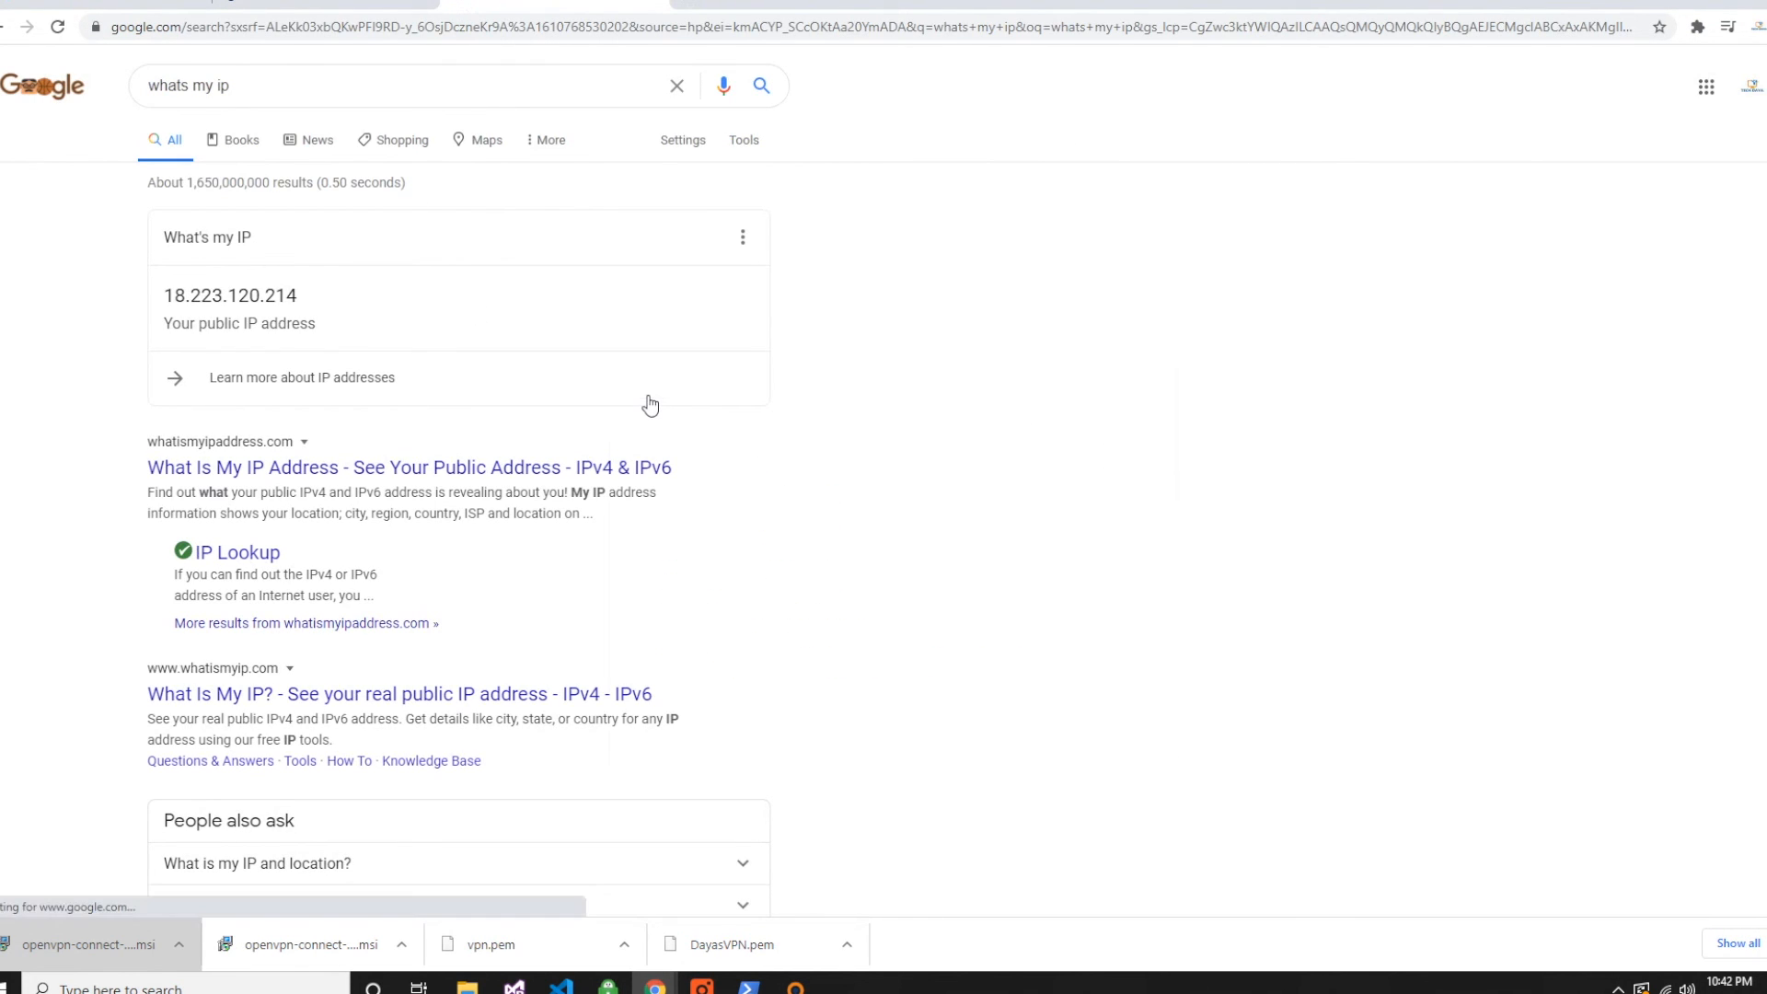